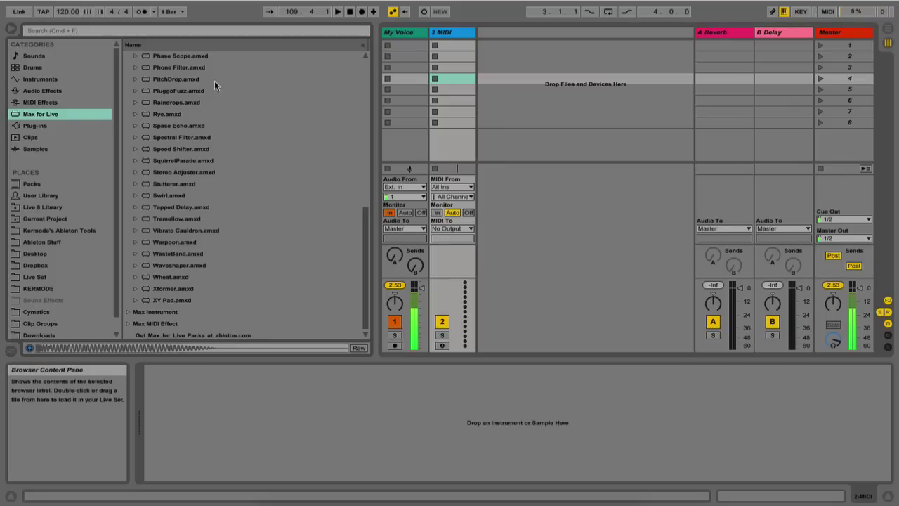
Open the preferences on the Look Feel page and try adjusting the Zoom Display value.
left_click(43, 0)
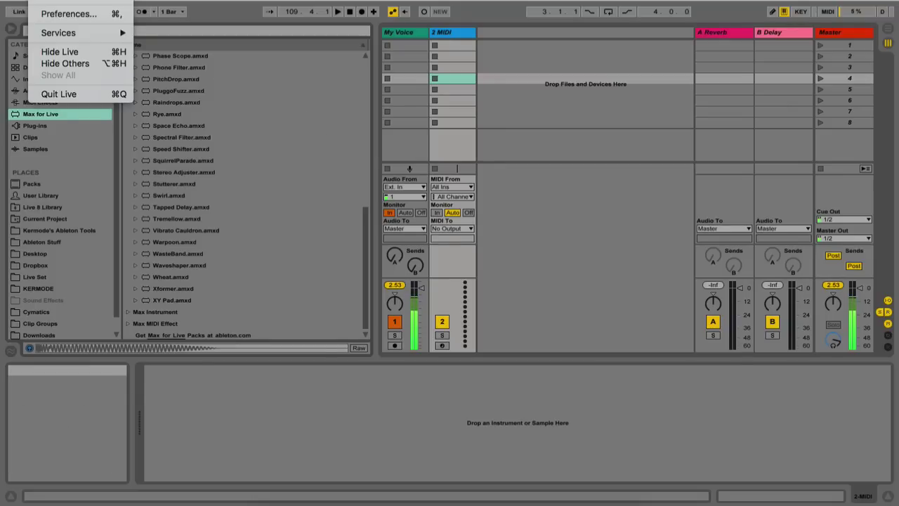
left_click(56, 17)
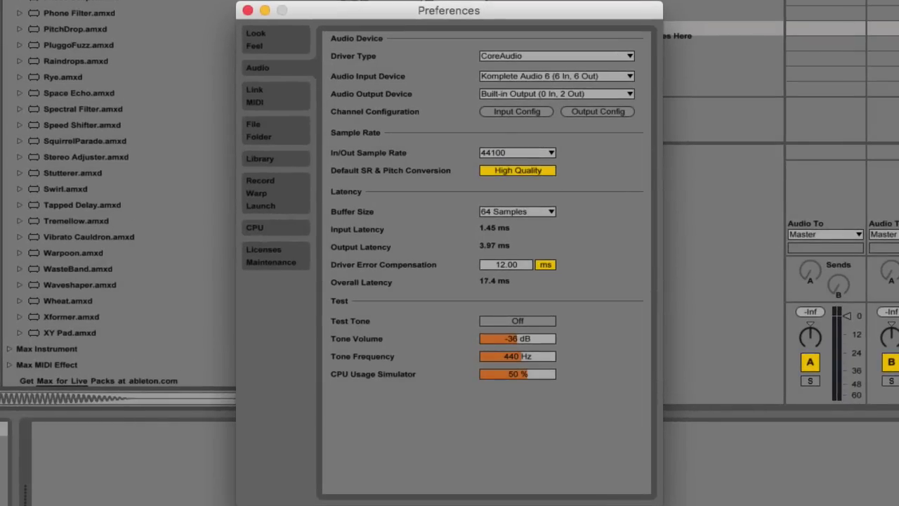
left_click(268, 40)
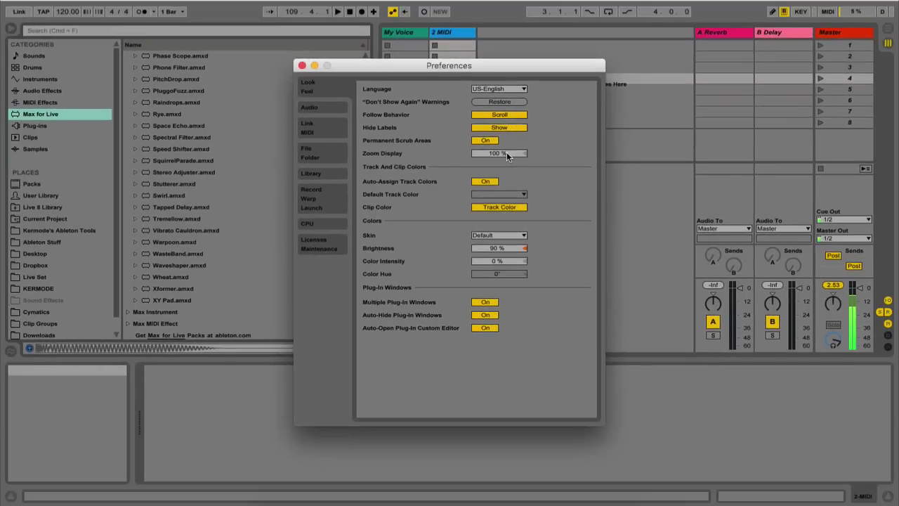
left_click(510, 148)
mouse_move(510, 149)
left_mouse_down()
mouse_move(510, 167)
mouse_move(506, 153)
left_mouse_up()
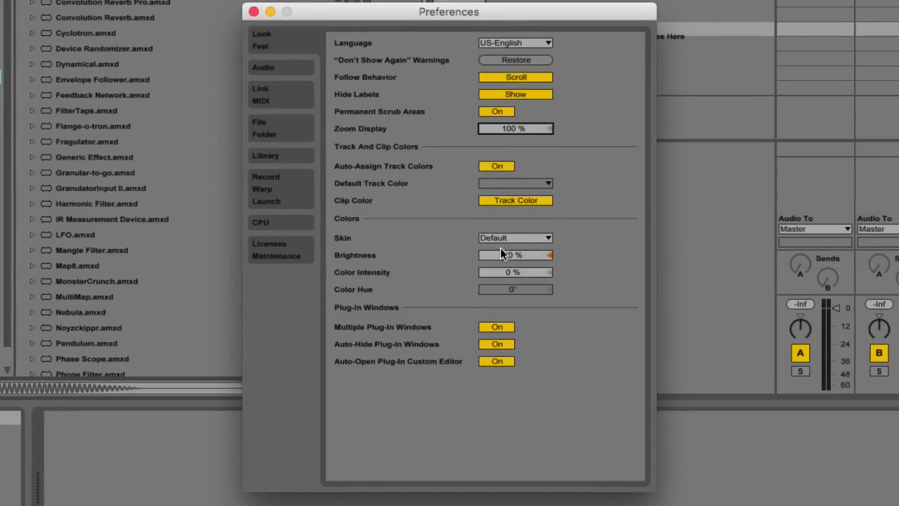
Try out the Clay skin and another interface skin in the Look Feel preferences.
left_click(500, 235)
left_click(505, 280)
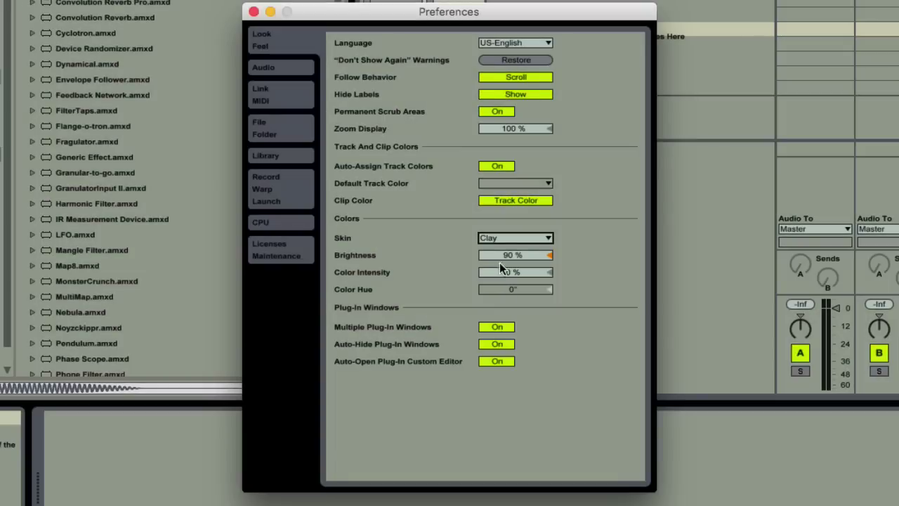
left_click(500, 237)
left_click(503, 307)
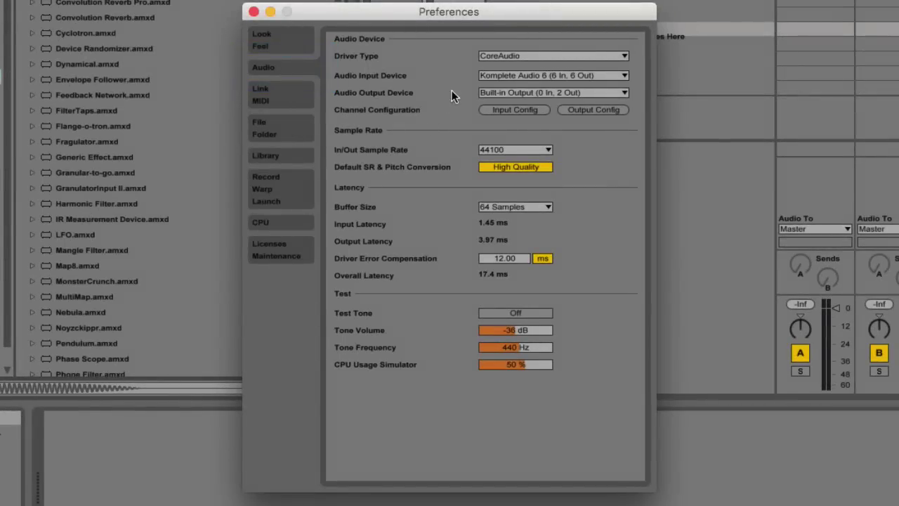
Review the available audio input and output devices in the Audio preferences, keeping the current selections.
left_click(493, 76)
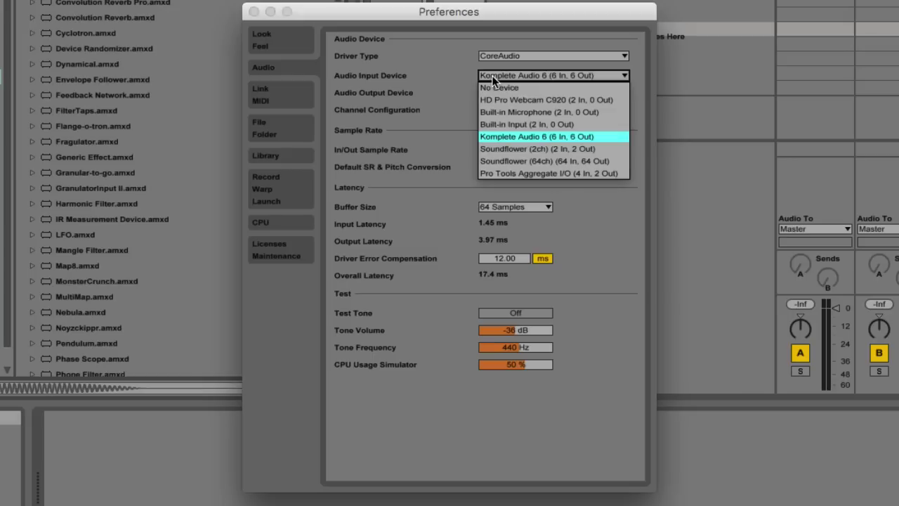
left_click(493, 79)
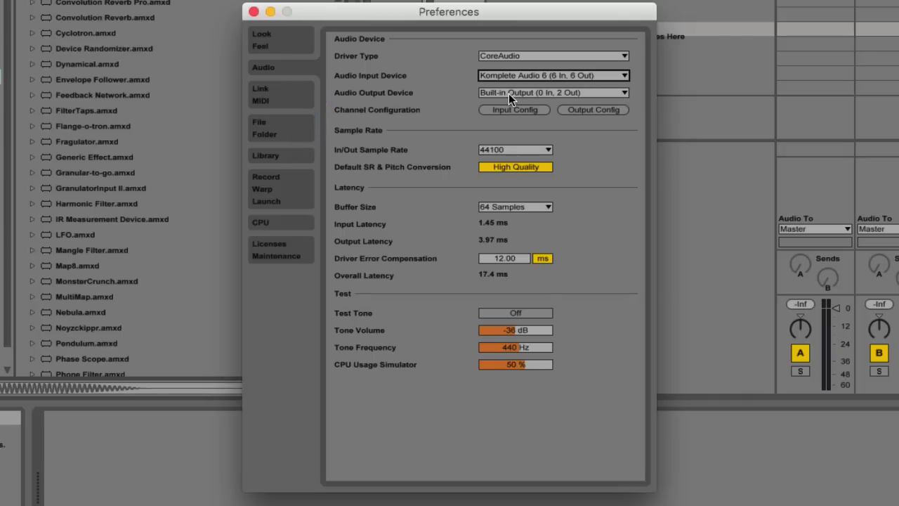
left_click(508, 97)
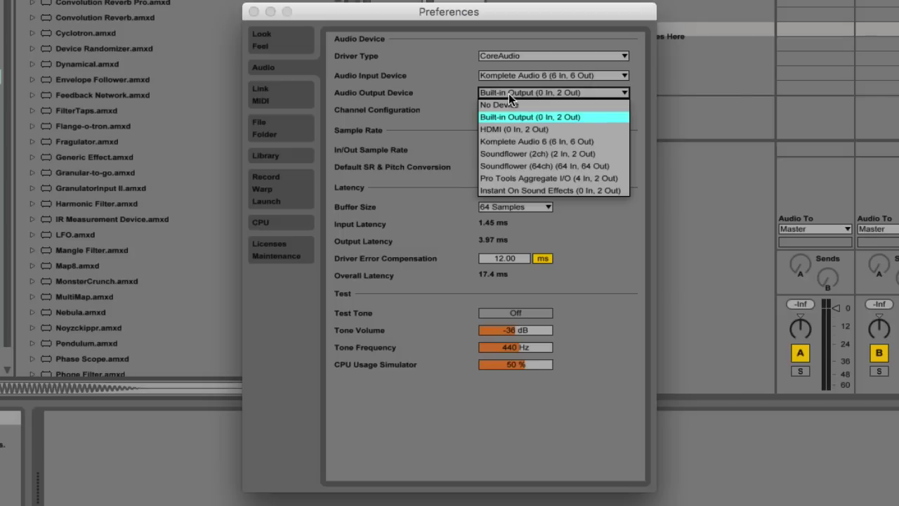
left_click(508, 93)
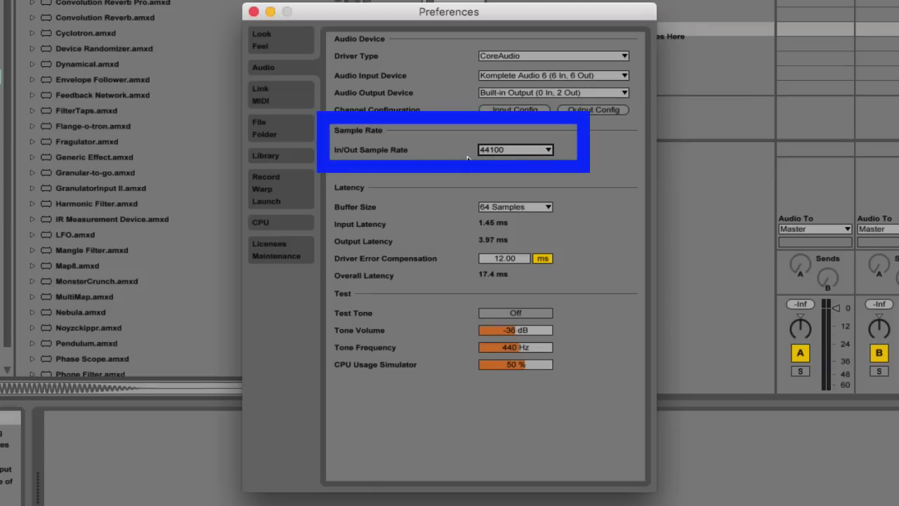
Review the available buffer sizes in the Audio latency settings without choosing a different one.
left_click(490, 207)
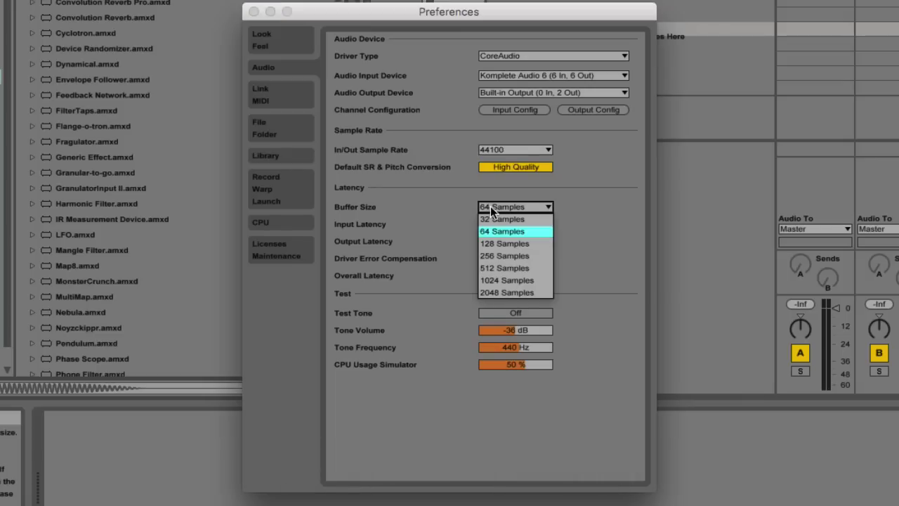
left_click(490, 209)
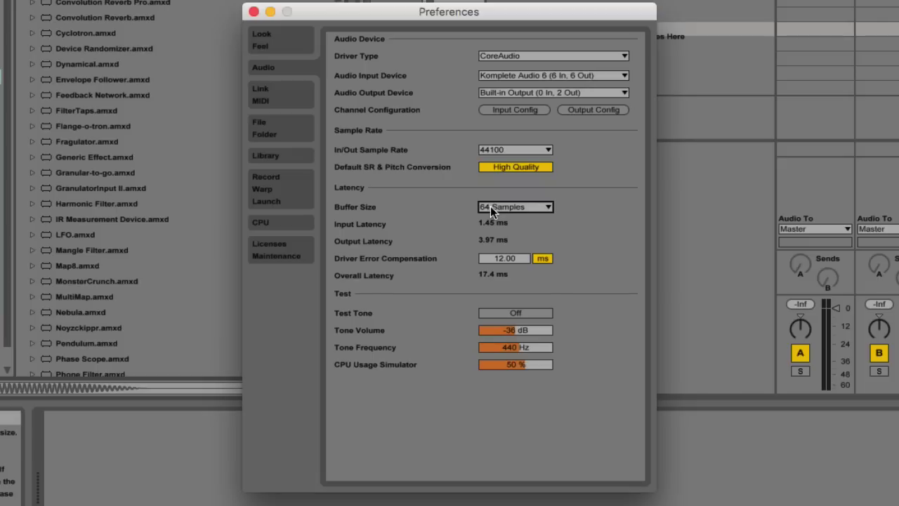
left_click(490, 210)
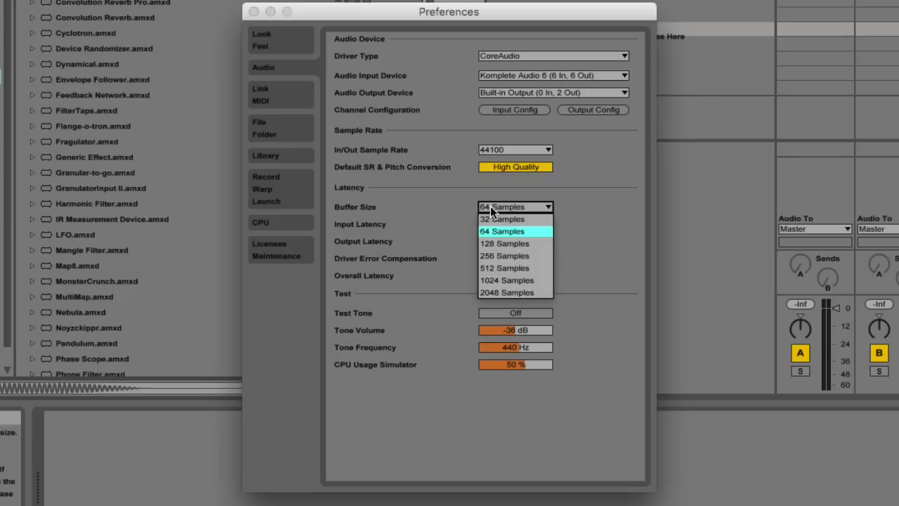
left_click(490, 208)
left_click(490, 208)
left_click(436, 201)
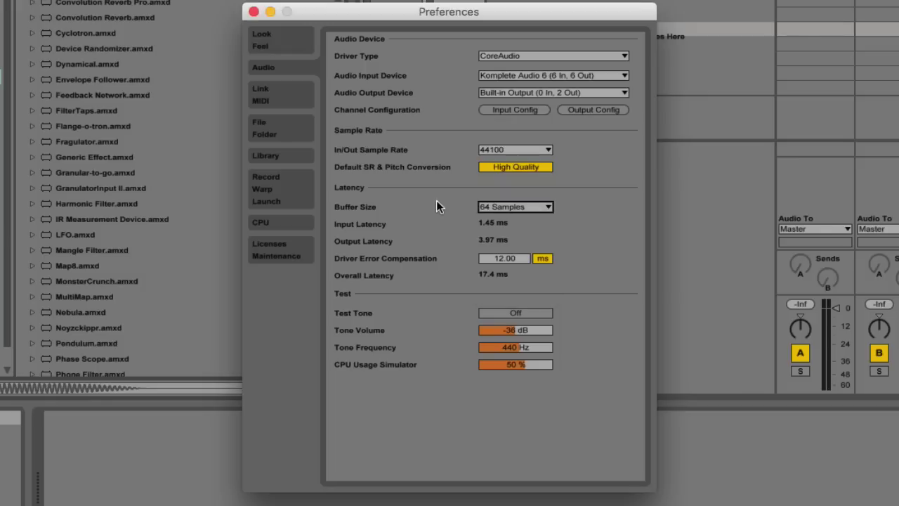
Look through the Link MIDI, File Folder and Library preference pages.
left_click(274, 94)
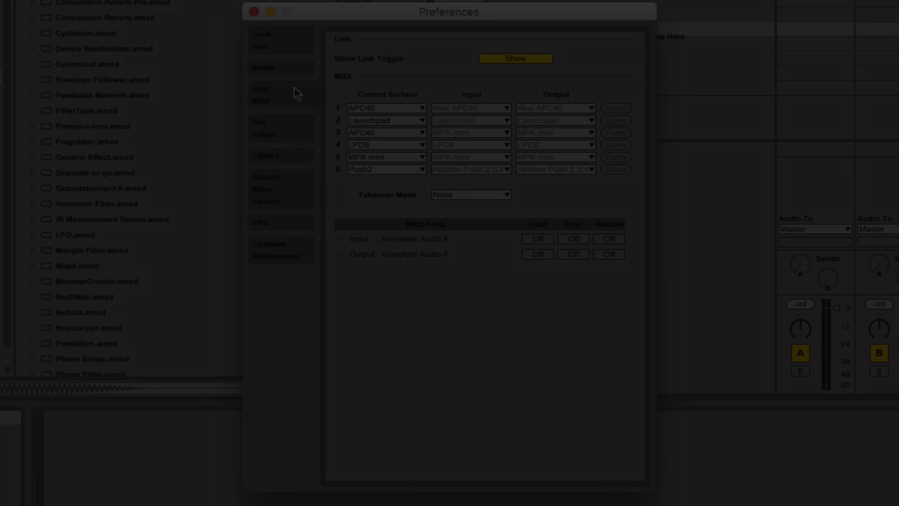
left_click(286, 131)
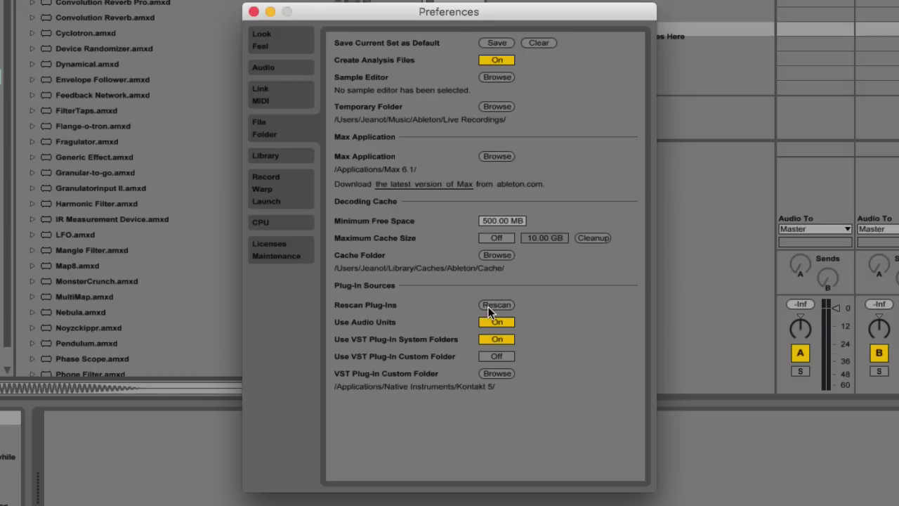
left_click(291, 161)
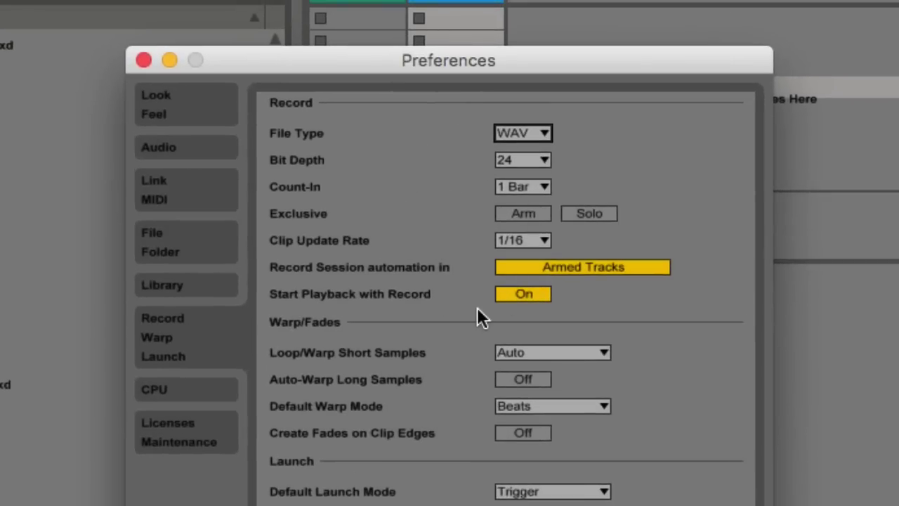
Review the recording file type and bit depth options in the Record Warp Launch preferences.
left_click(509, 133)
left_click(509, 140)
left_click(508, 133)
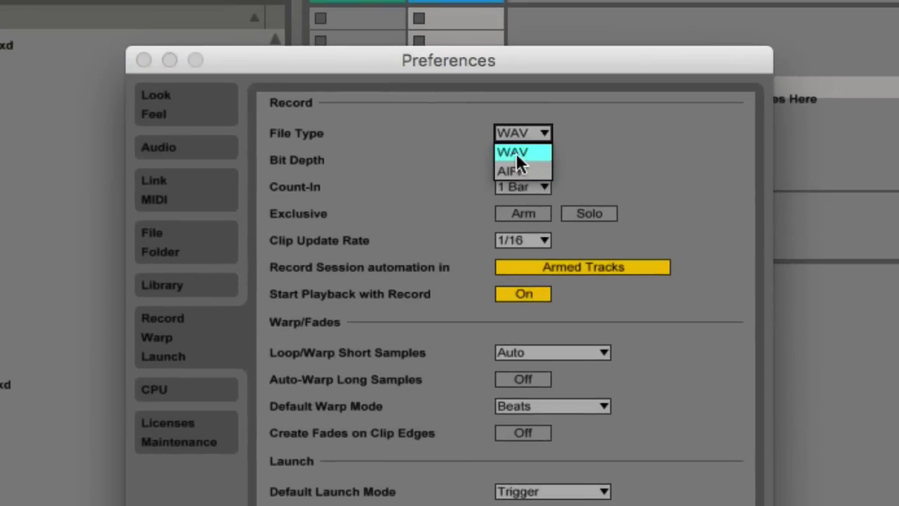
left_click(508, 135)
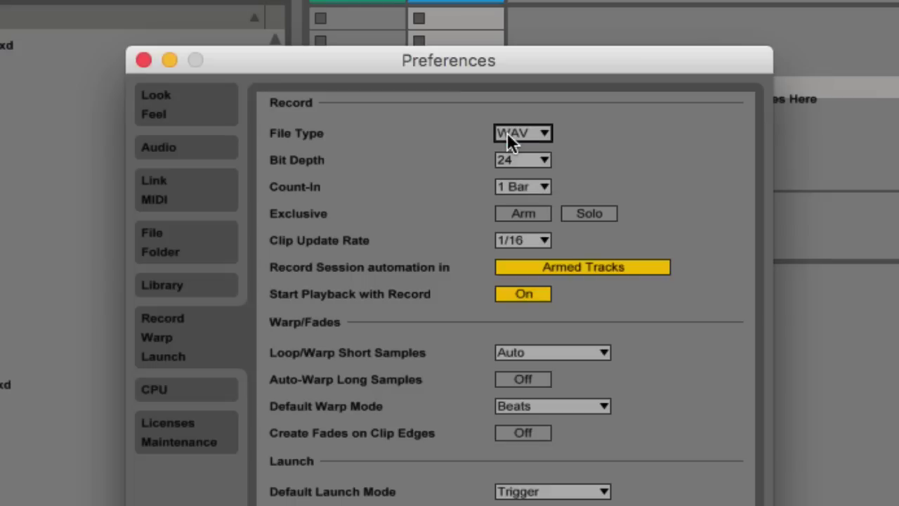
key("Down")
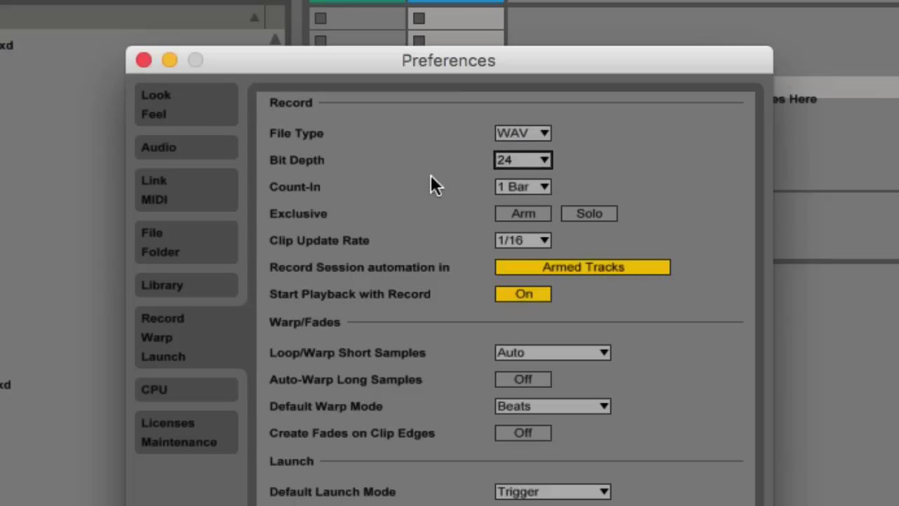
left_click(495, 159)
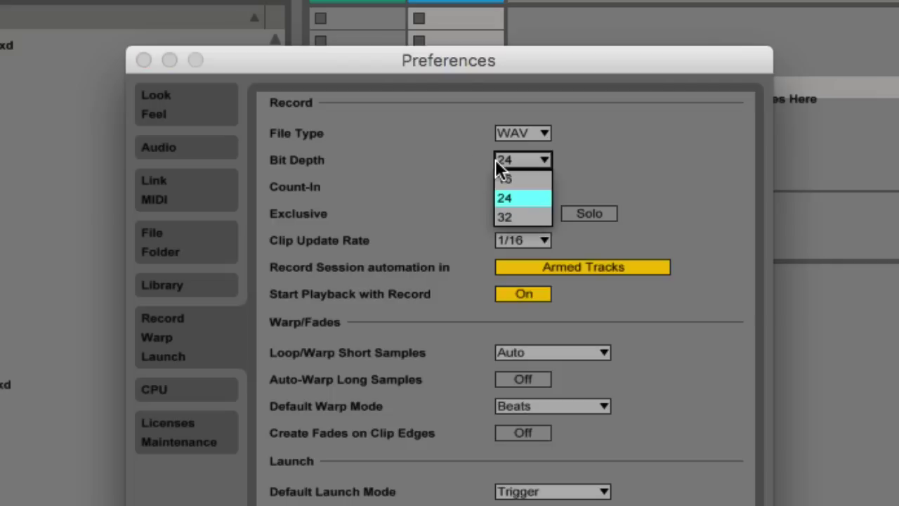
left_click(495, 159)
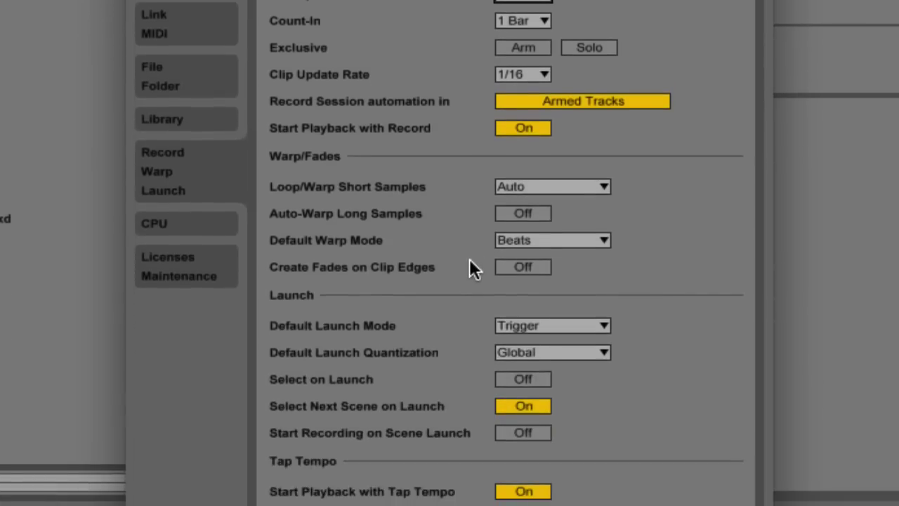
Review the Default Warp Mode options in the Warp/Fades section without changing the selection.
left_click(510, 239)
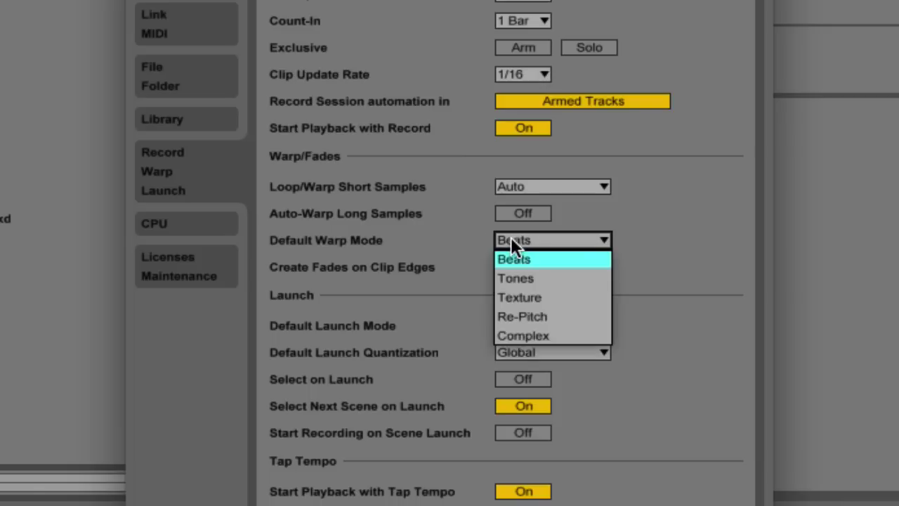
left_click(511, 239)
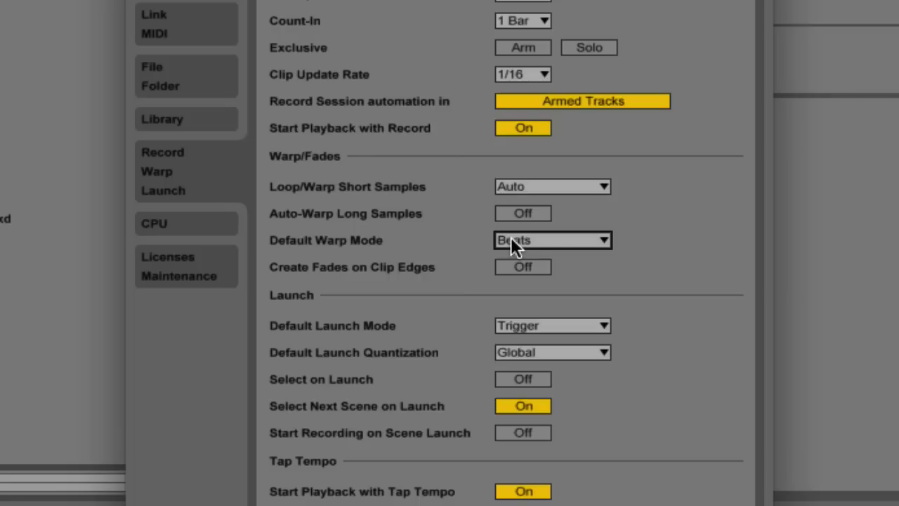
left_click(511, 241)
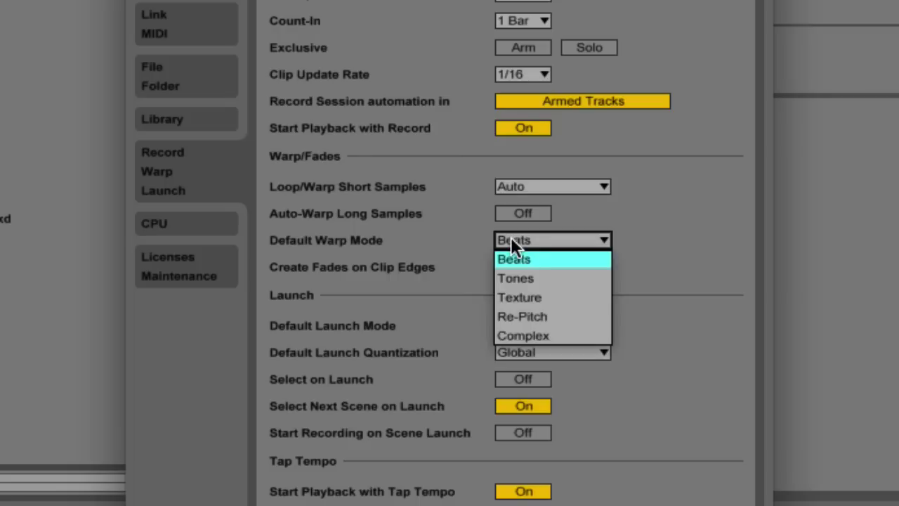
left_click(434, 256)
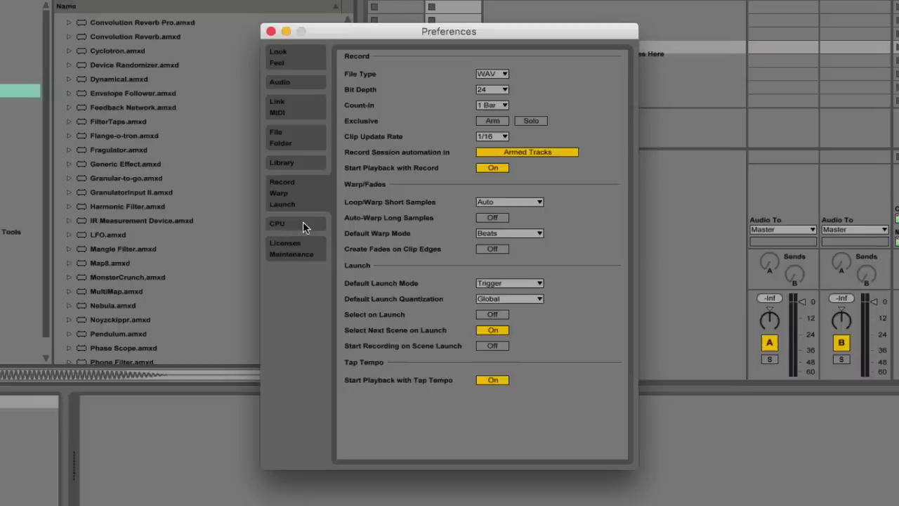
Look through the CPU and Licenses Maintenance preference pages, and return to the Record Warp Launch page.
left_click(202, 231)
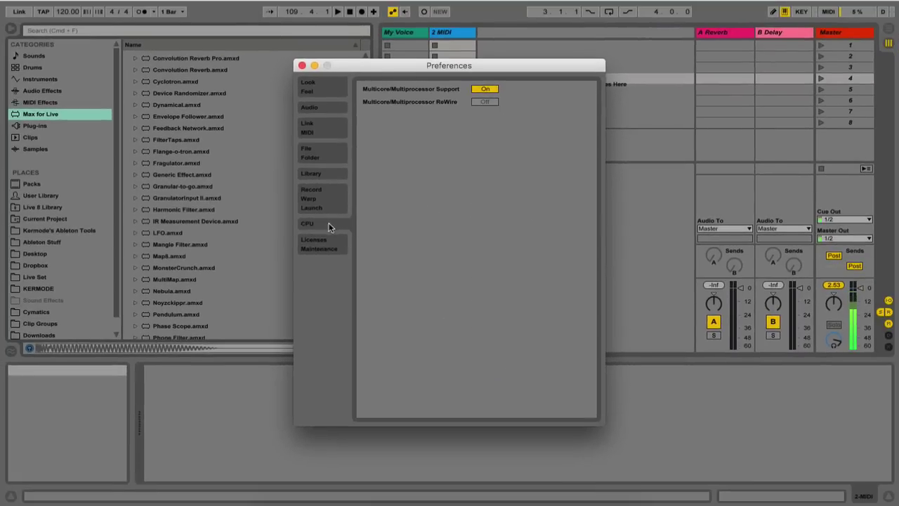
left_click(328, 243)
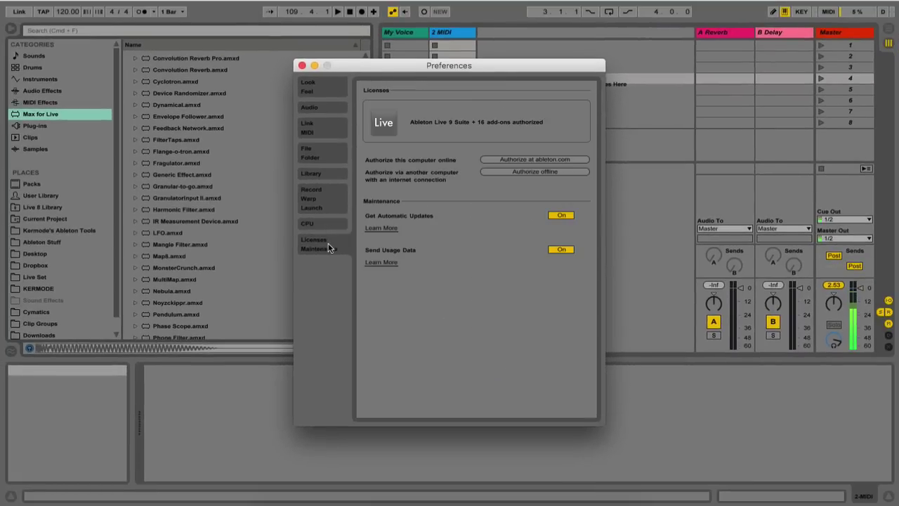
left_click(324, 190)
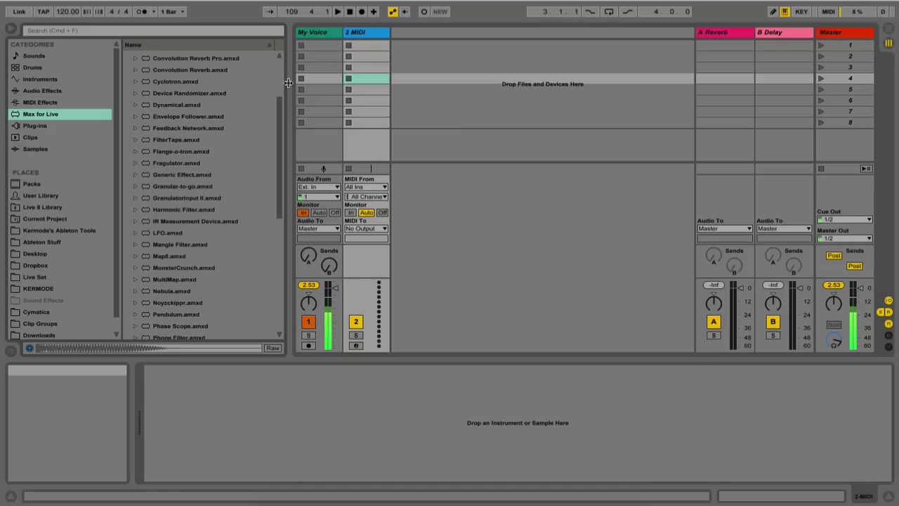
Add "Cymatics Drum Loop 5 - 150 BPM.wav" from the Cymatics Samples folder to a new audio track's first clip slot.
left_click(36, 312)
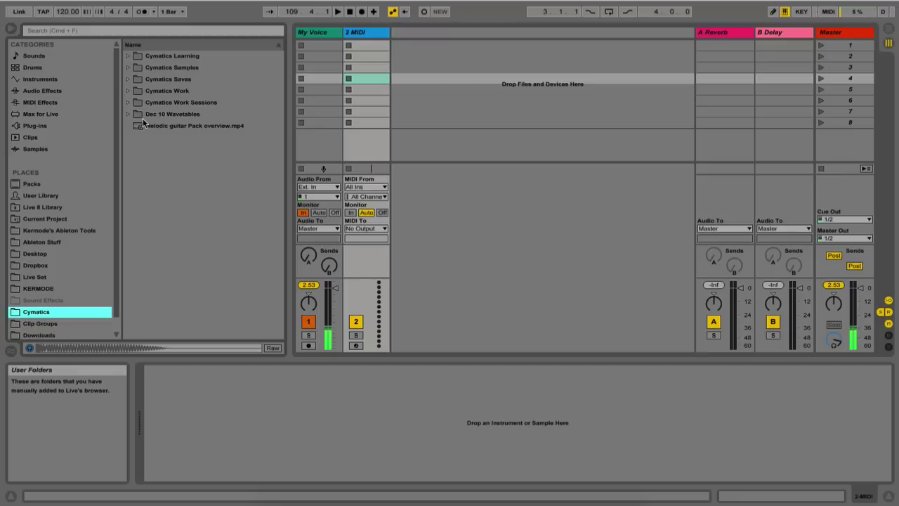
left_click(128, 68)
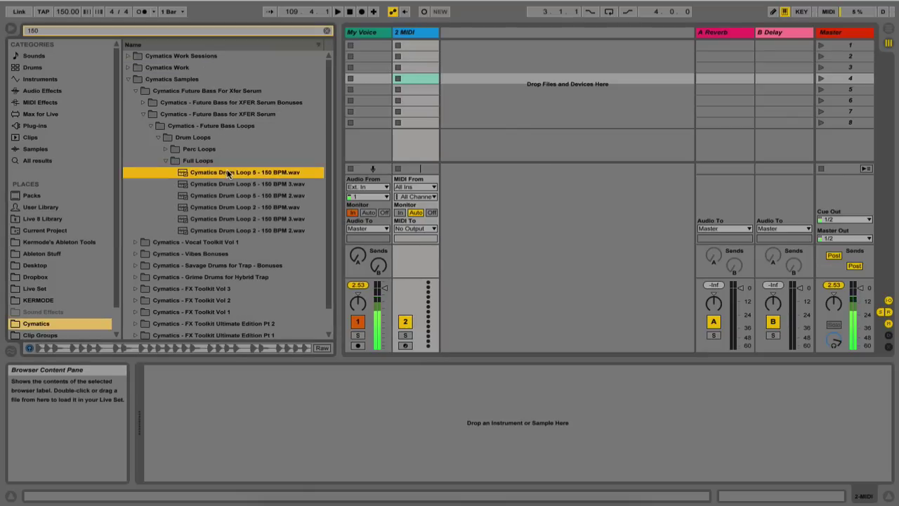
left_click_drag(231, 172, 455, 44)
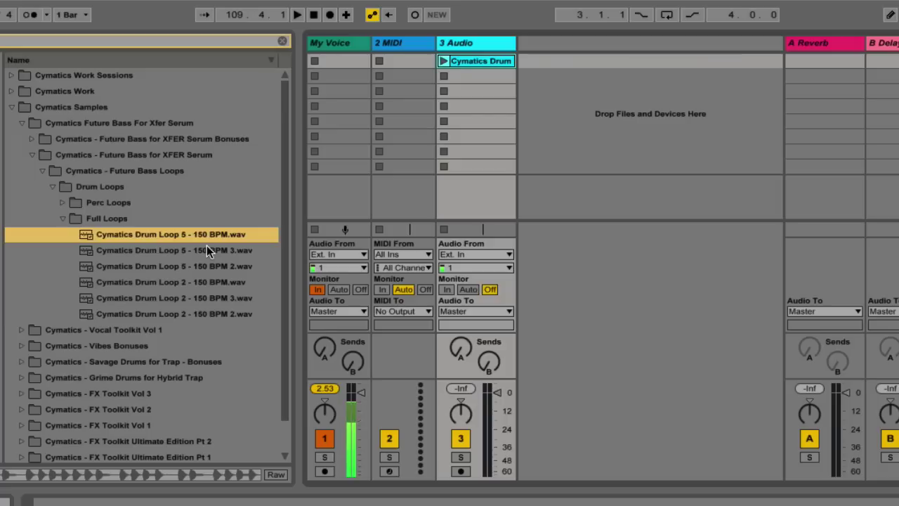
Place "Cymatics Drum Loop 5 - 150 BPM 3.wav" in the 3 Audio track's second clip slot and launch the first clip.
left_click(272, 182)
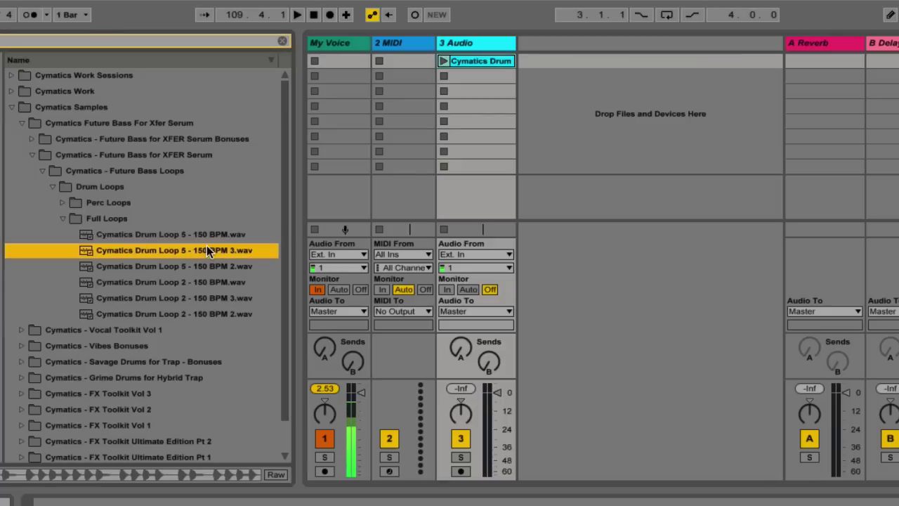
left_click_drag(272, 182, 386, 118)
left_click_drag(365, 163, 457, 80)
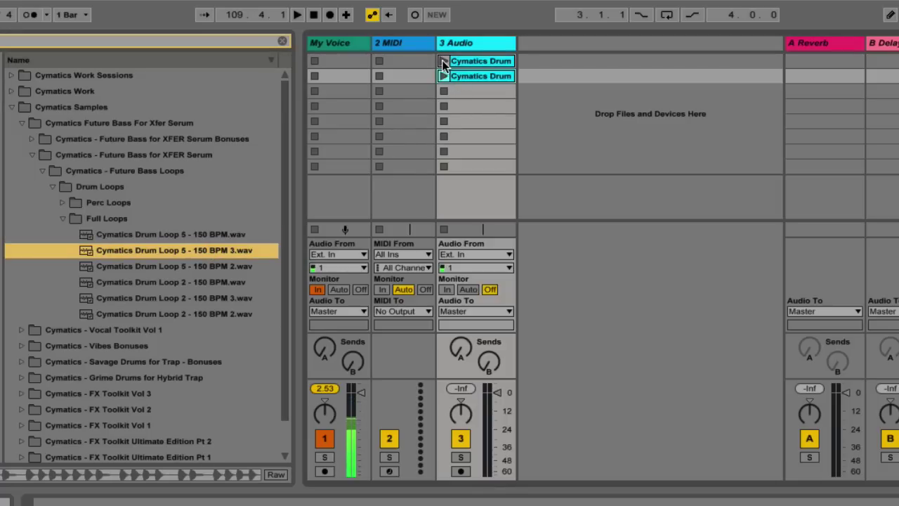
left_click(443, 62)
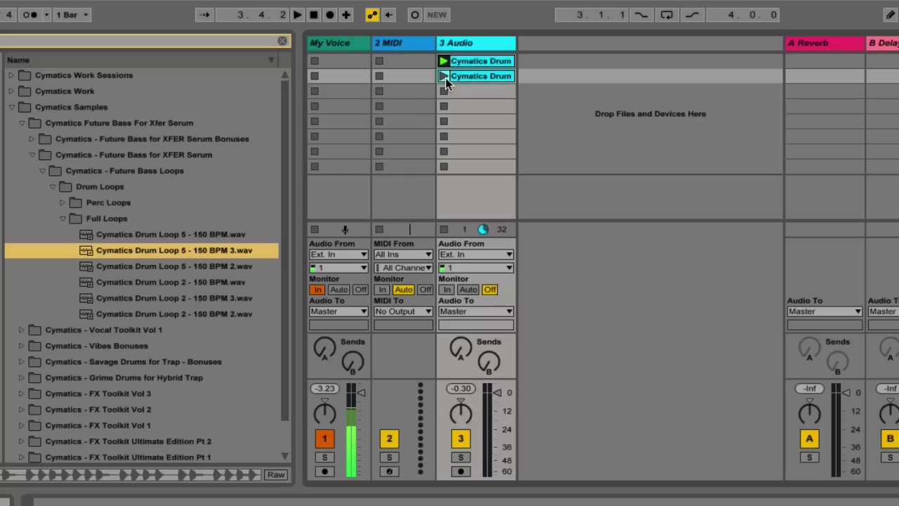
Launch the 3 Audio track's second clip and stop playback after hearing it.
key("Down")
key("Down")
left_click(444, 76)
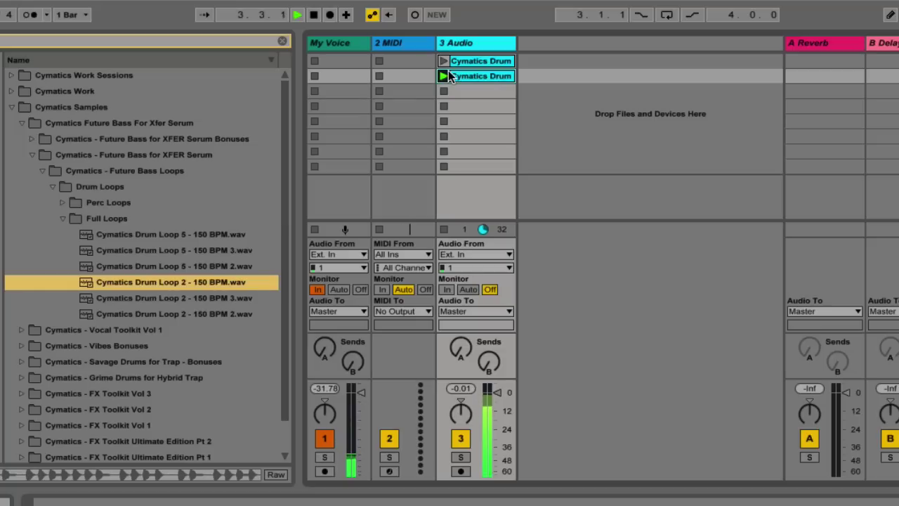
key("space")
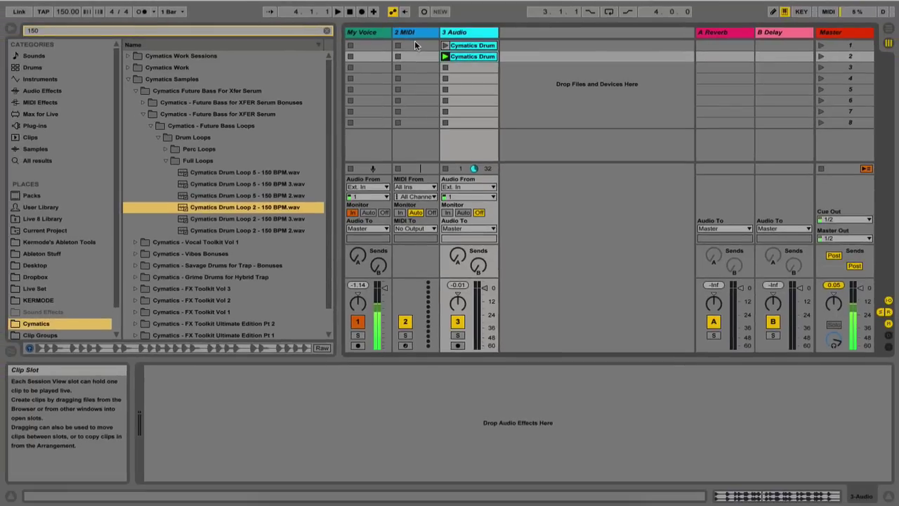
Create a MIDI clip in the 2 MIDI track's first slot and enlarge its note editor with Fold off.
double_click(414, 46)
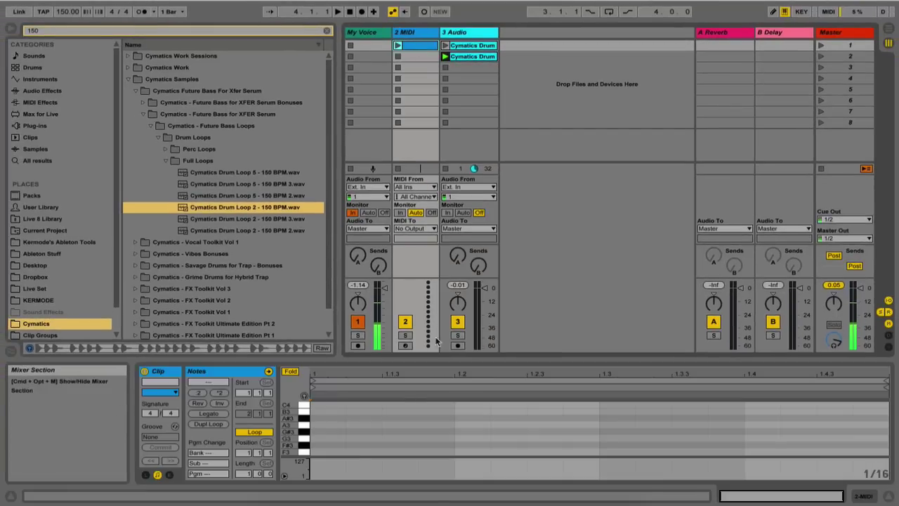
left_click_drag(409, 360, 409, 225)
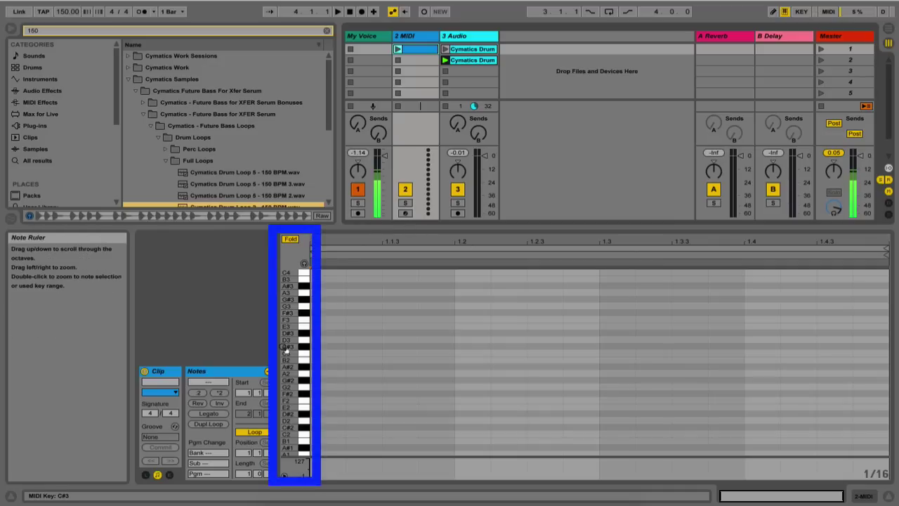
left_click(290, 240)
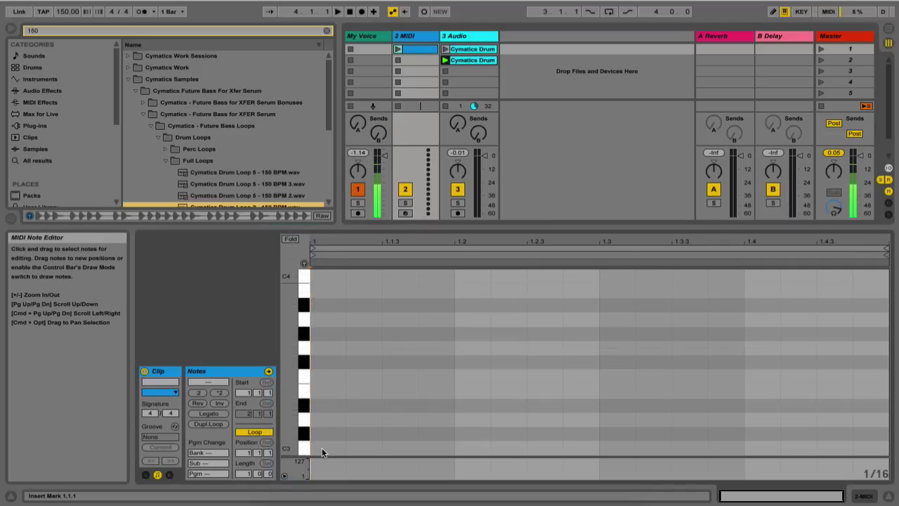
Paste the repeating C3 notes into the MIDI clip from position 1.1.1 and launch the clip.
key("super+v")
left_click(566, 404)
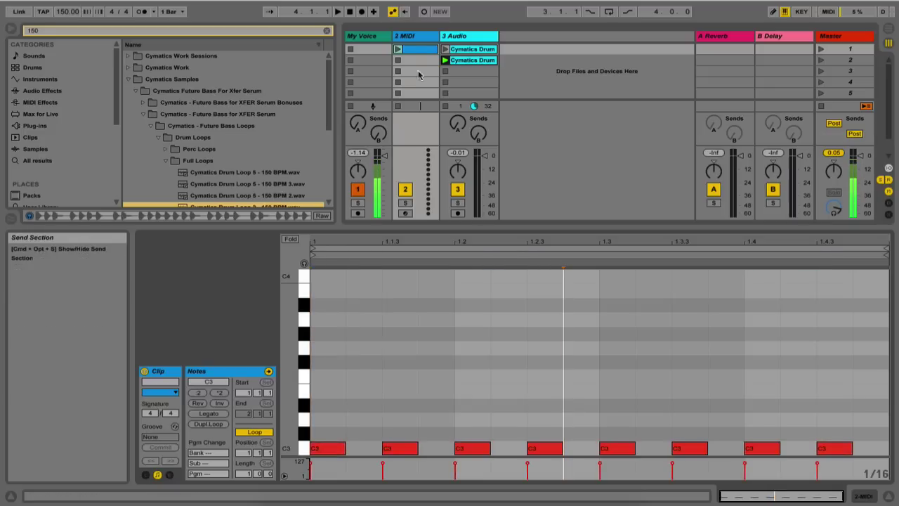
left_click(398, 50)
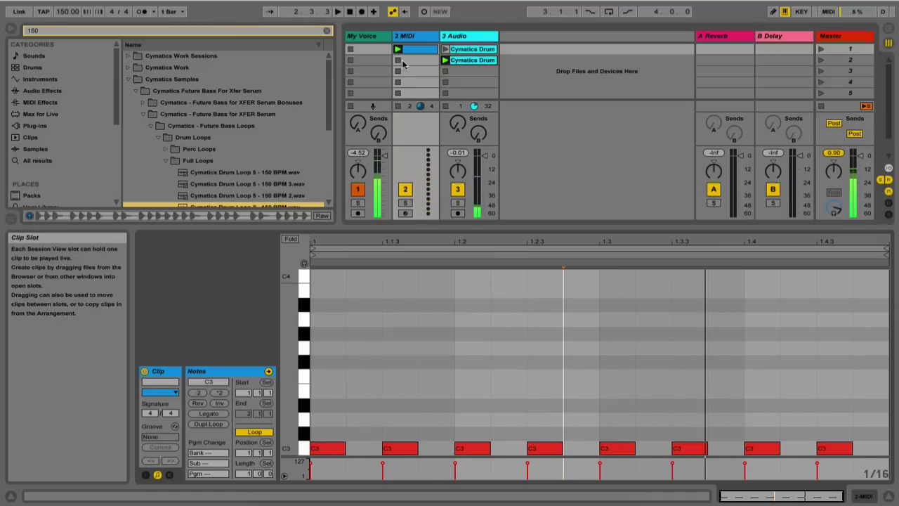
Load Operator from the Instruments category onto the 2 MIDI track and audition its clip with the drum loop.
left_click(327, 33)
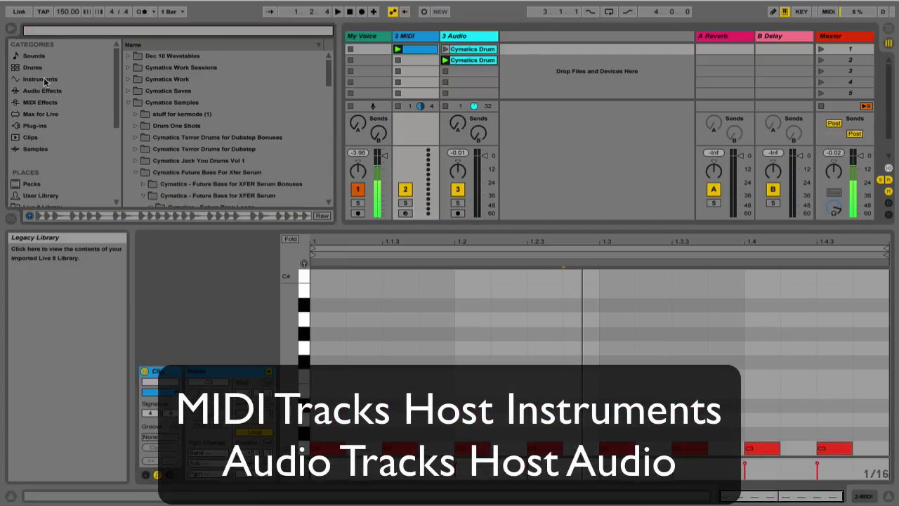
left_click(43, 82)
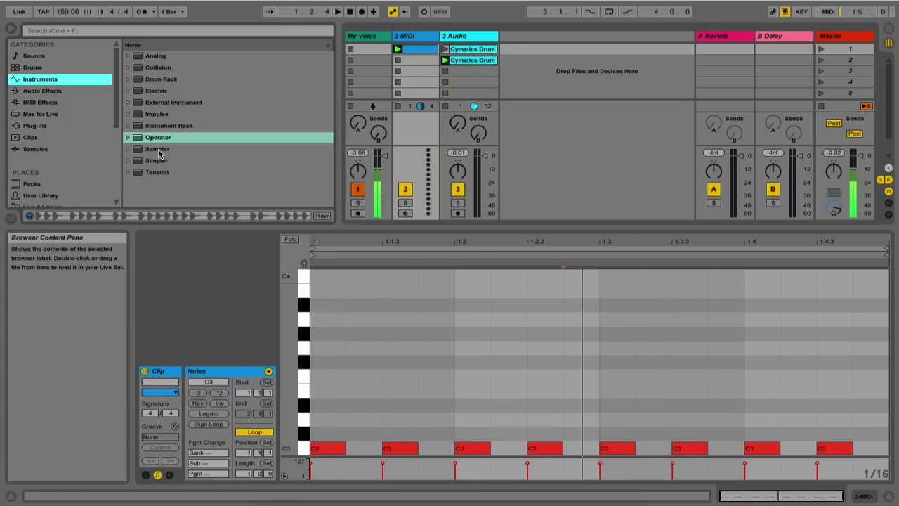
left_click_drag(156, 140, 413, 69)
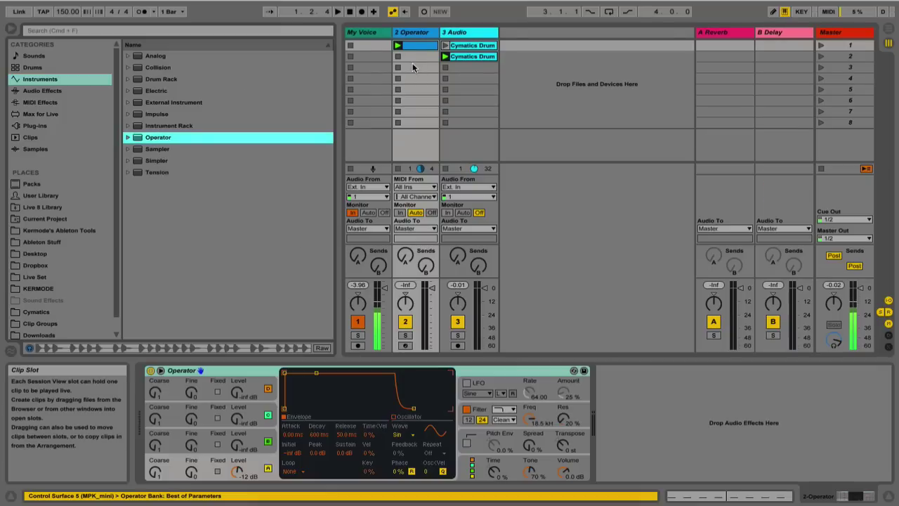
left_click(413, 46)
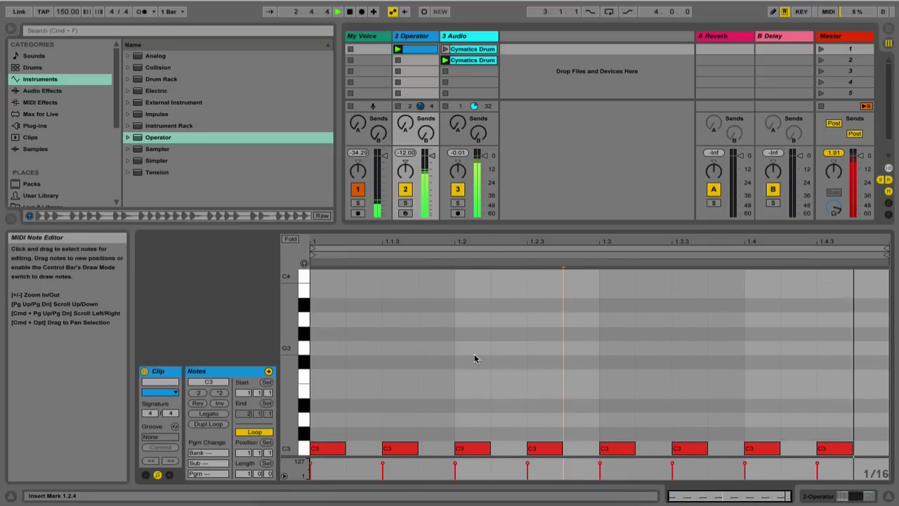
key("space")
Move the C3 note at position 1.1.3 up two semitones.
left_click(400, 448)
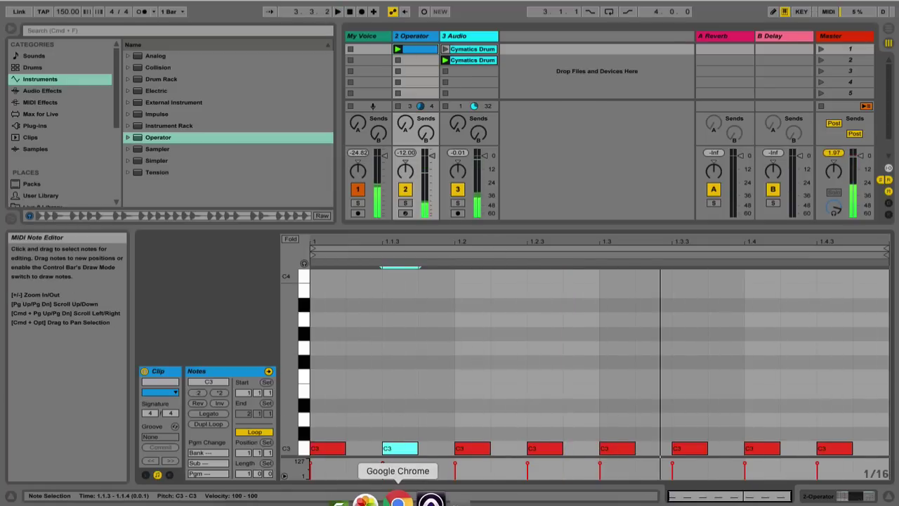
key("Up")
key("Up")
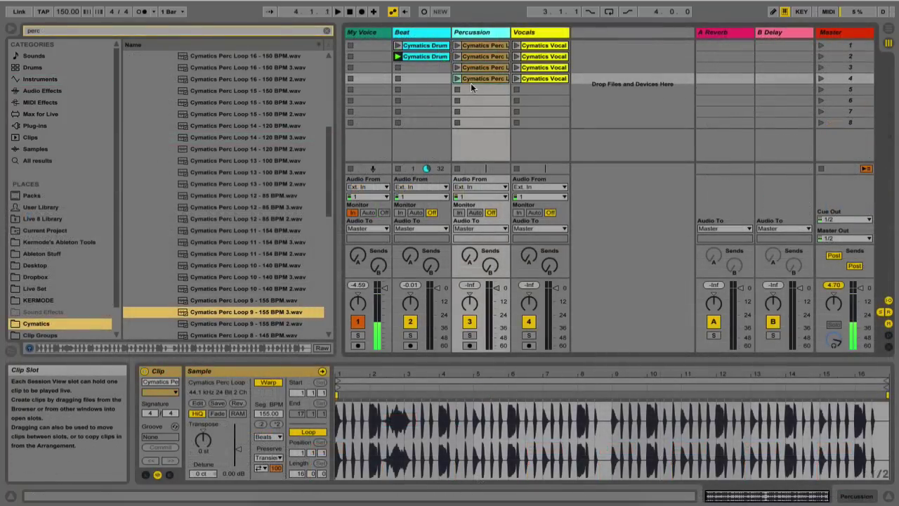
Select the Beat, Percussion and Vocals tracks in turn to review the session's layout.
left_click(473, 110)
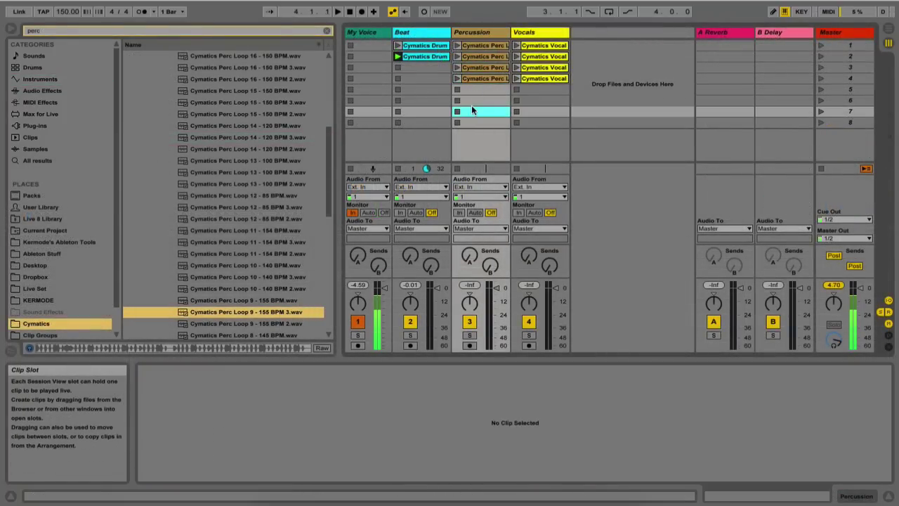
left_click(421, 32)
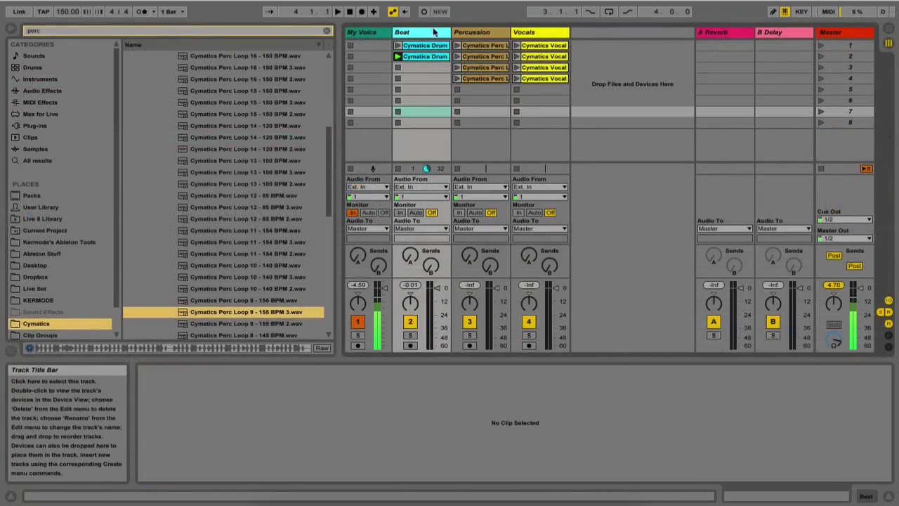
left_click(480, 34)
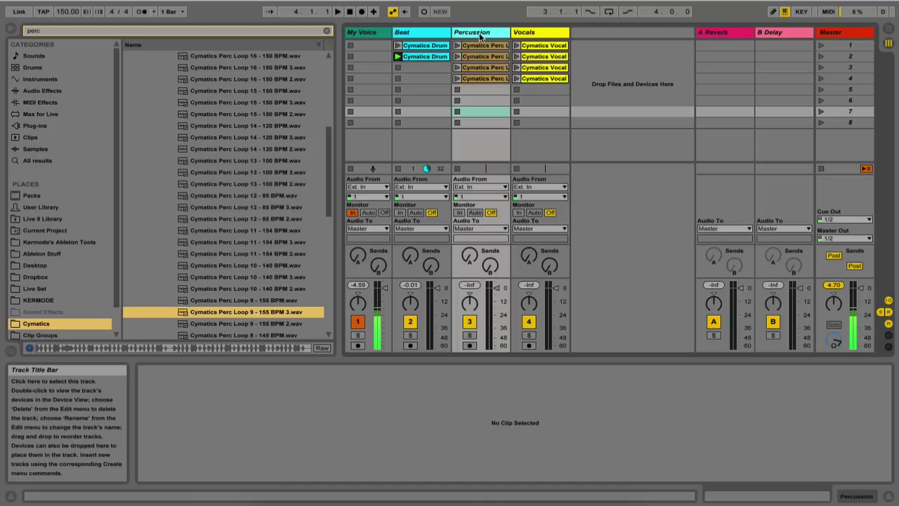
left_click(526, 33)
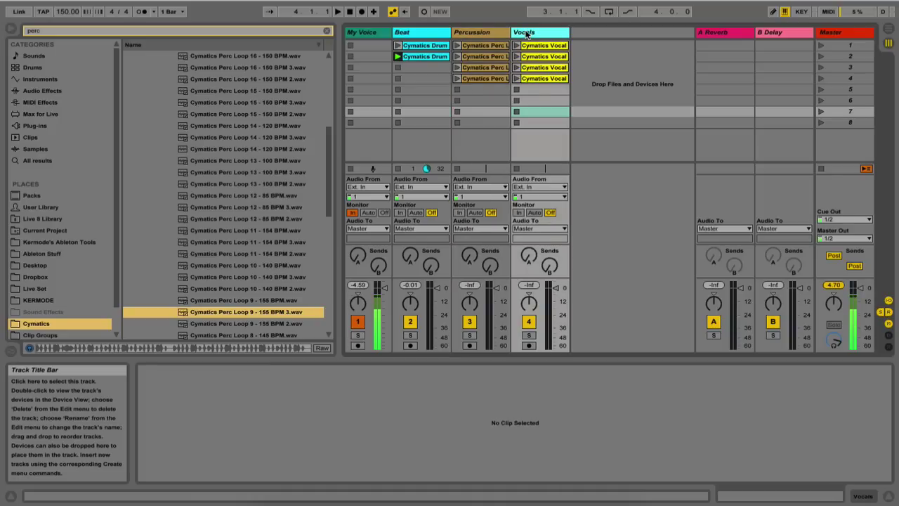
Launch different Beat, Percussion and Vocals clips together, ending on Beat's first clip with the fourth Percussion and Vocals clips.
left_click(397, 45)
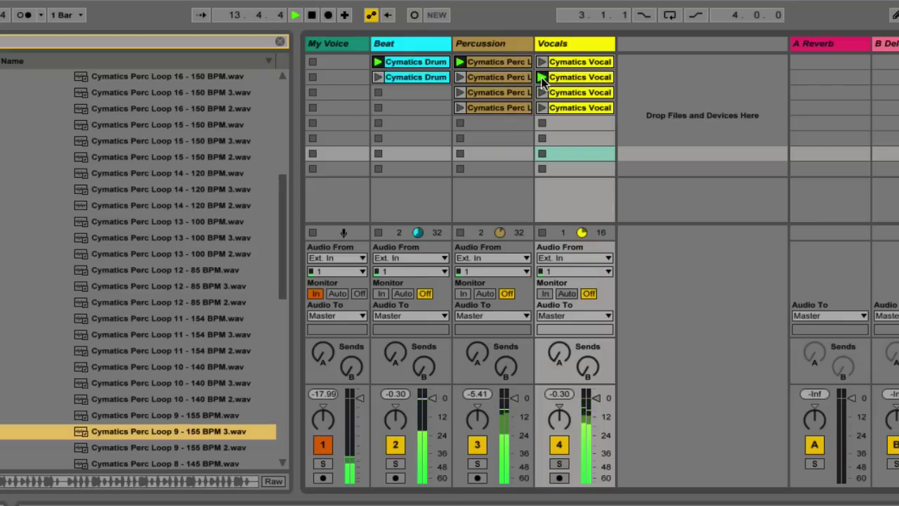
left_click(458, 96)
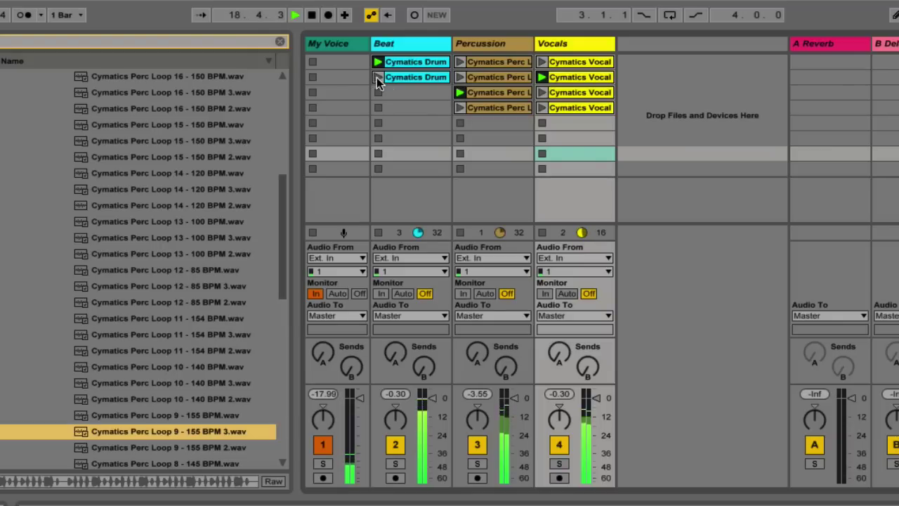
left_click(541, 108)
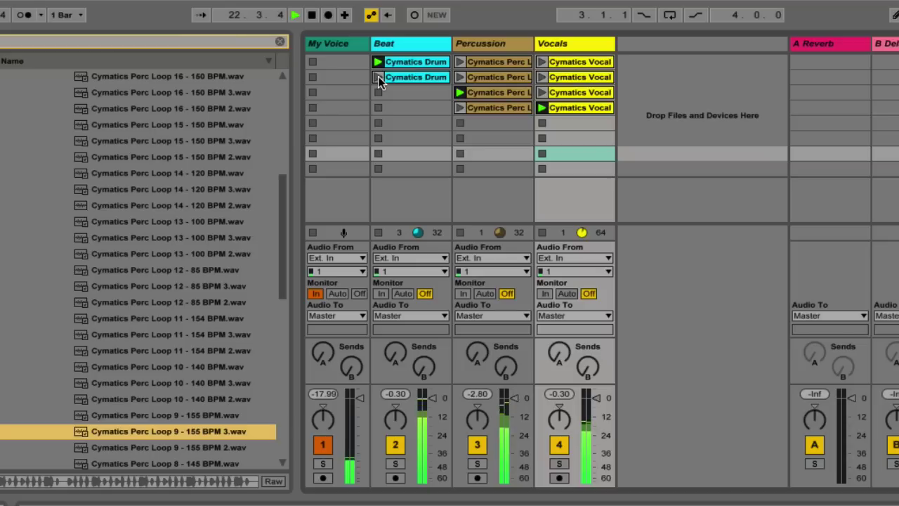
left_click(459, 108)
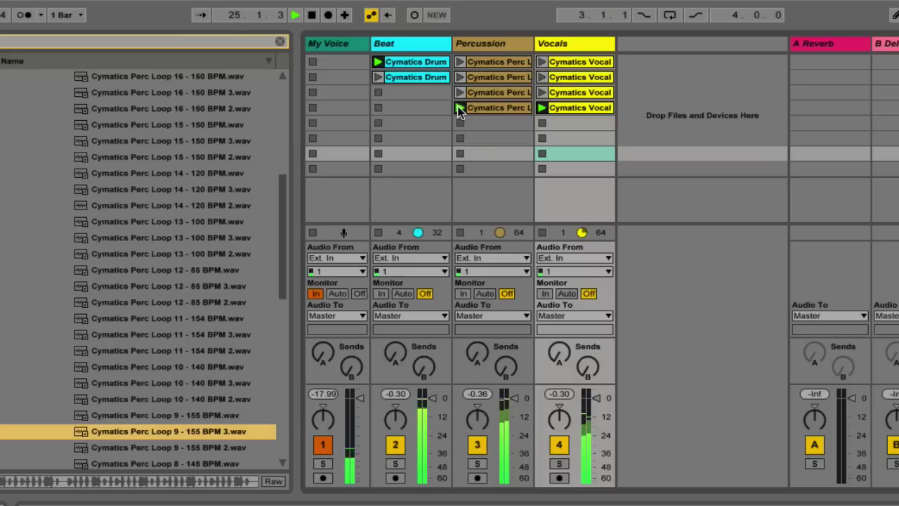
left_click(378, 77)
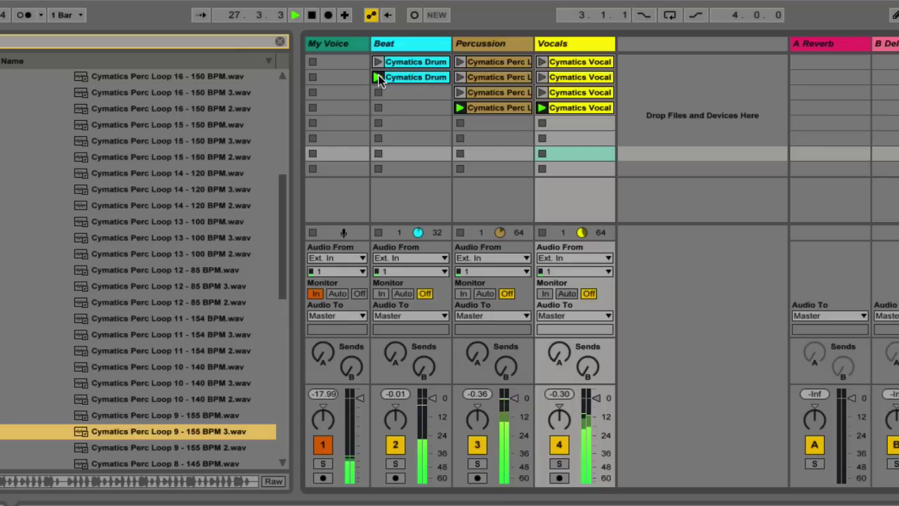
left_click(378, 62)
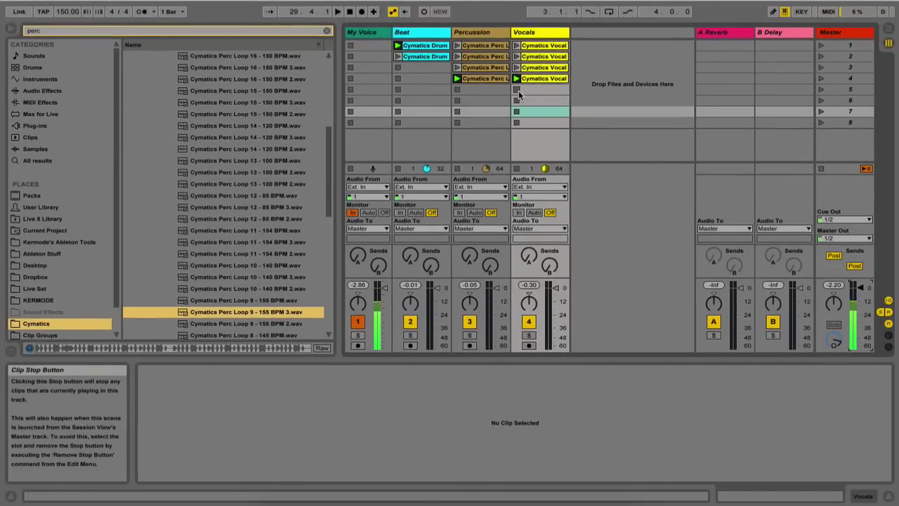
Stop the Percussion track's clip, and launch scenes 1 and 3 from the Master track.
left_click(457, 100)
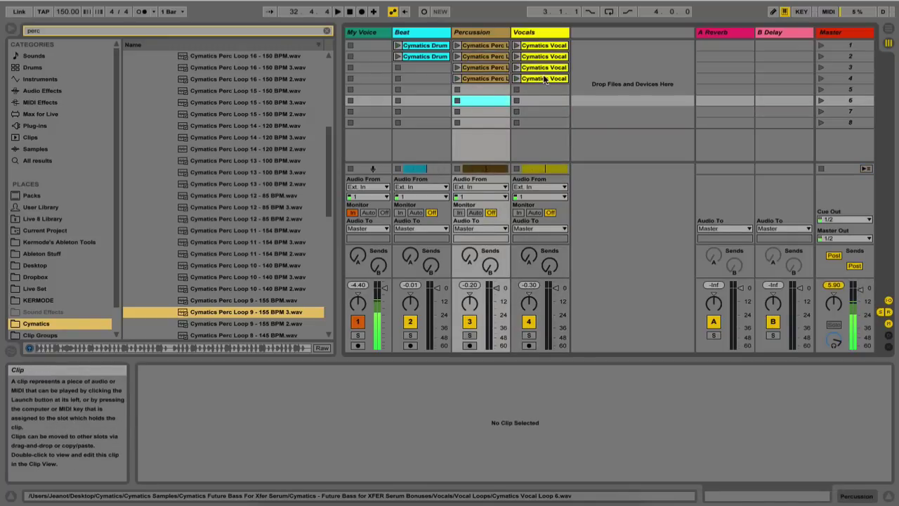
left_click(822, 46)
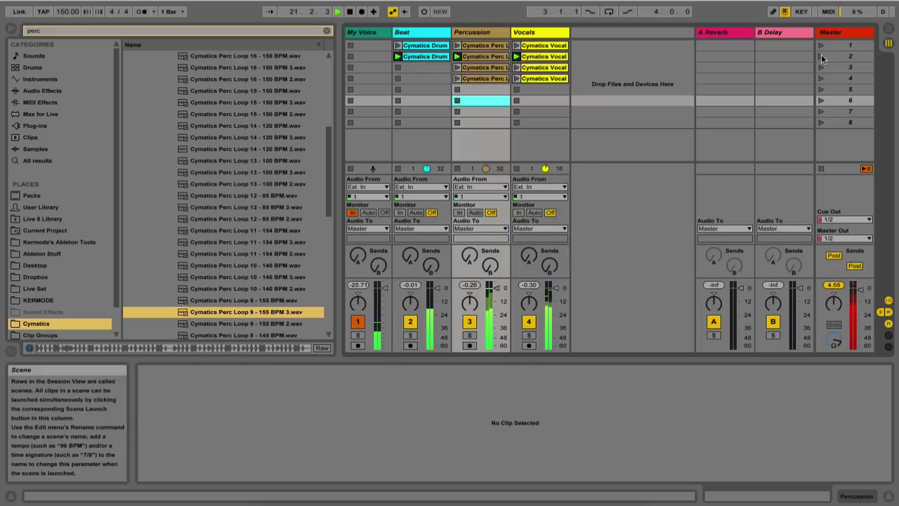
left_click(822, 67)
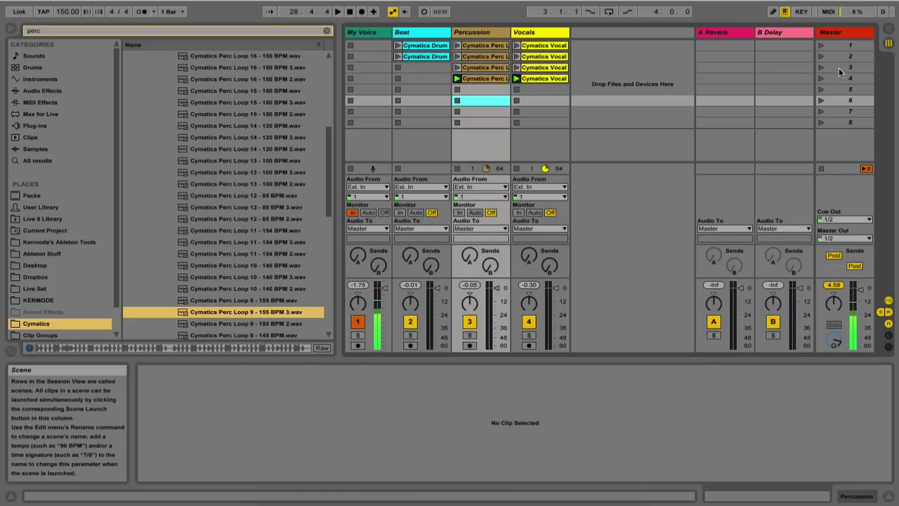
Switch to Arrangement View and hide the browser to show more of the timeline.
key("Tab")
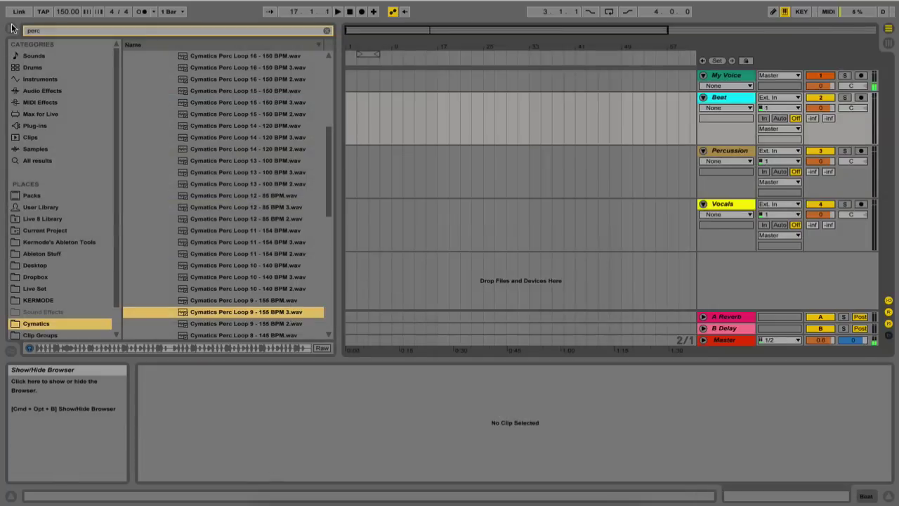
key("super+alt+b")
left_click(220, 97)
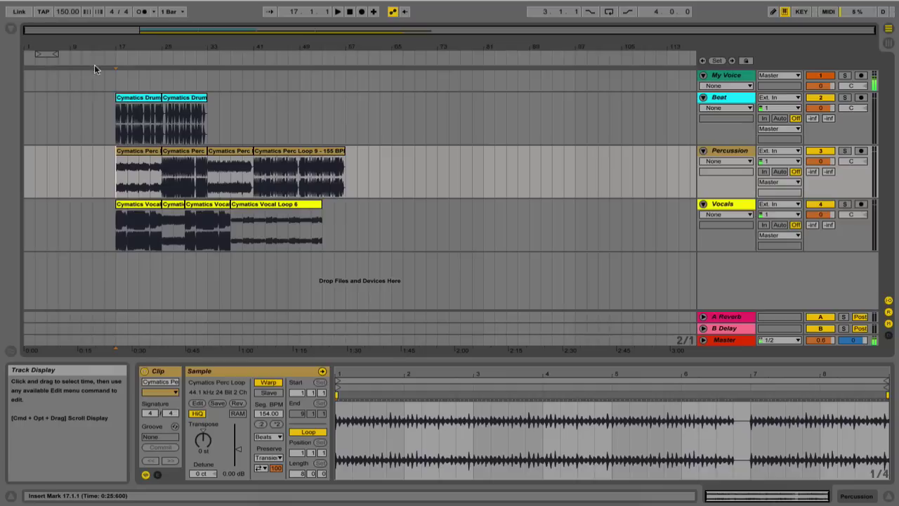
Play the arranged Beat, Percussion and Vocals clips from bar 17 and stop playback.
left_click_drag(95, 63, 120, 107)
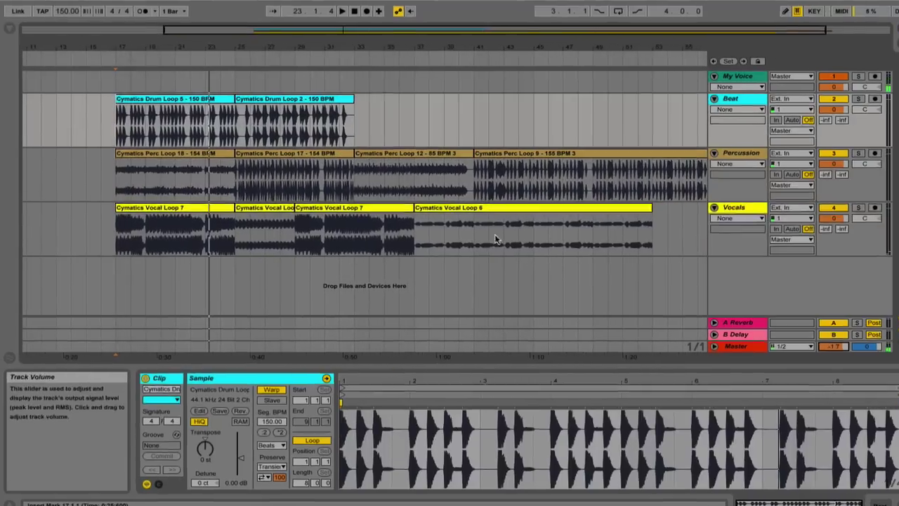
key("space")
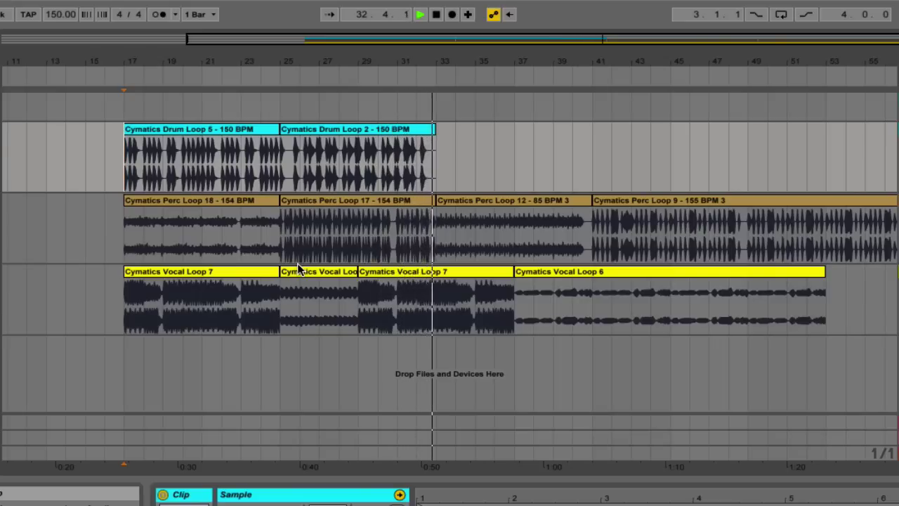
key("space")
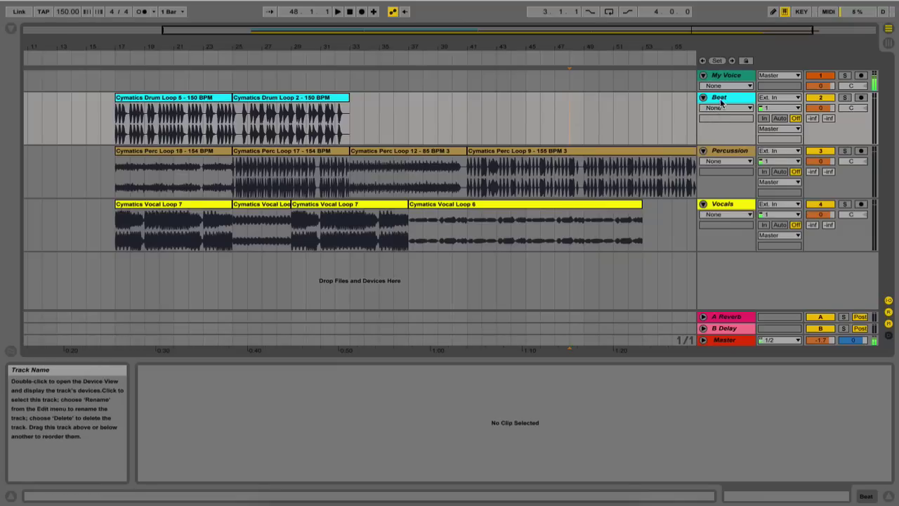
Compare the My Voice, Beat, Percussion and Vocals tracks in Session View with Arrangement View, selecting the Beat track there.
key("Tab")
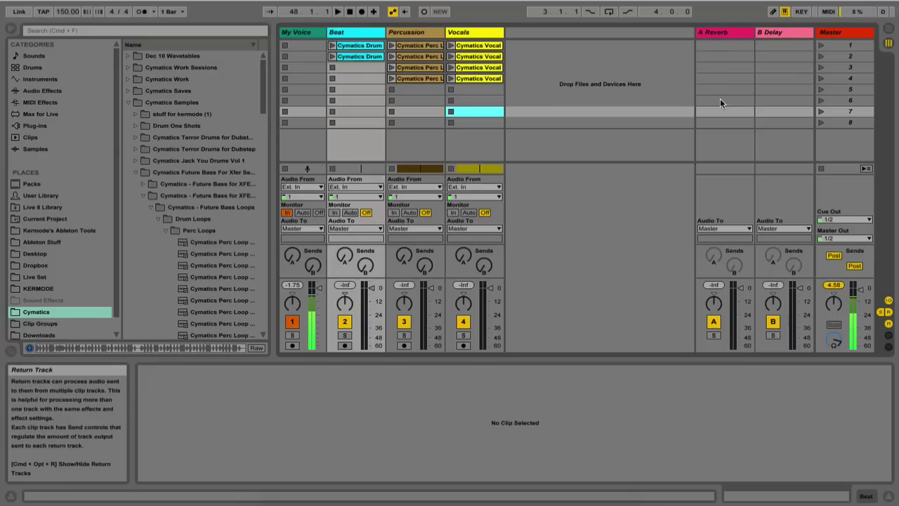
left_click(305, 31)
left_click(344, 33)
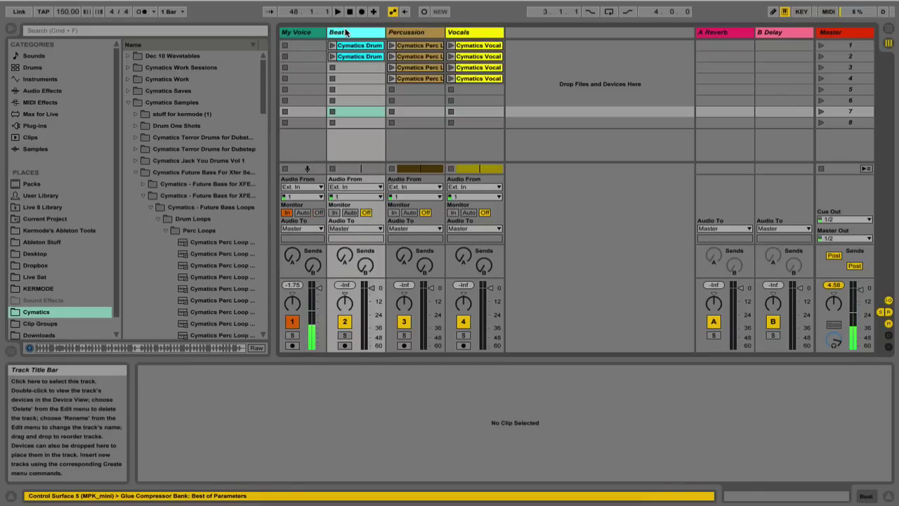
left_click(414, 32)
left_click(452, 33)
key("Tab")
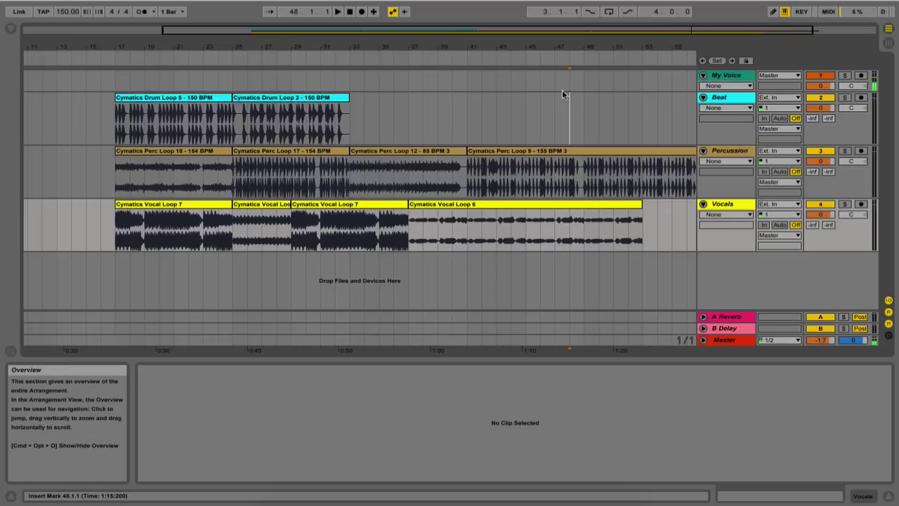
left_click(746, 100)
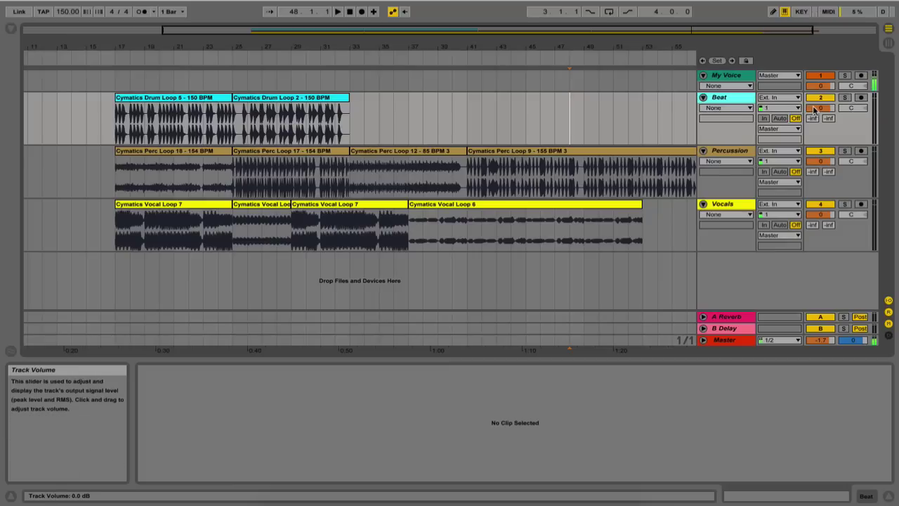
Lower the Beat track's volume in Arrangement View, and reduce it further to about -12.4 dB in Session View's mixer.
left_click_drag(821, 107, 821, 120)
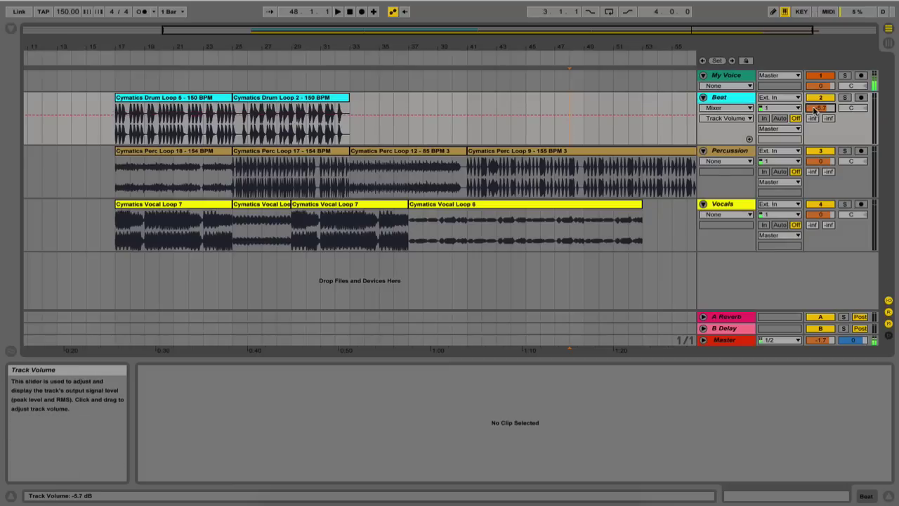
key("Tab")
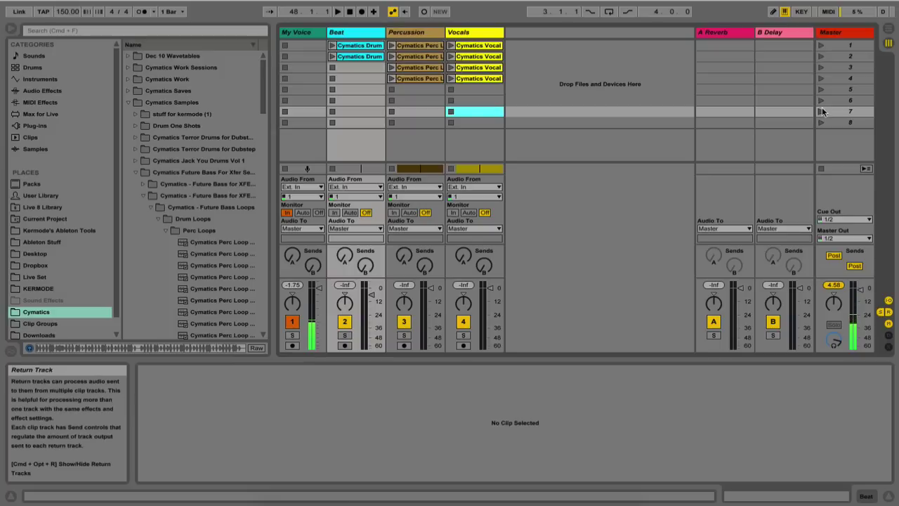
mouse_move(373, 299)
left_mouse_down()
mouse_move(372, 309)
mouse_move(373, 302)
left_mouse_up()
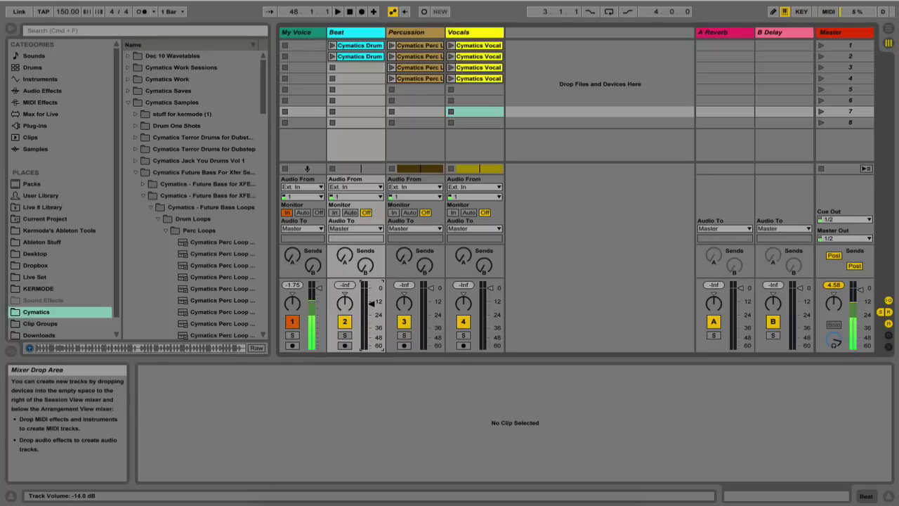
key("Tab")
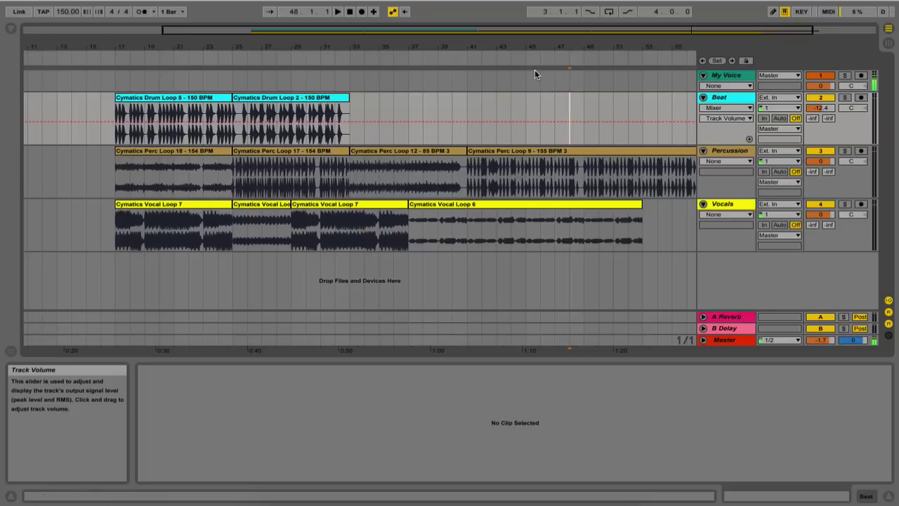
Compare the Beat track's Cymatics Drum Loop clips in Arrangement View with the ones in Session View.
left_click(337, 102)
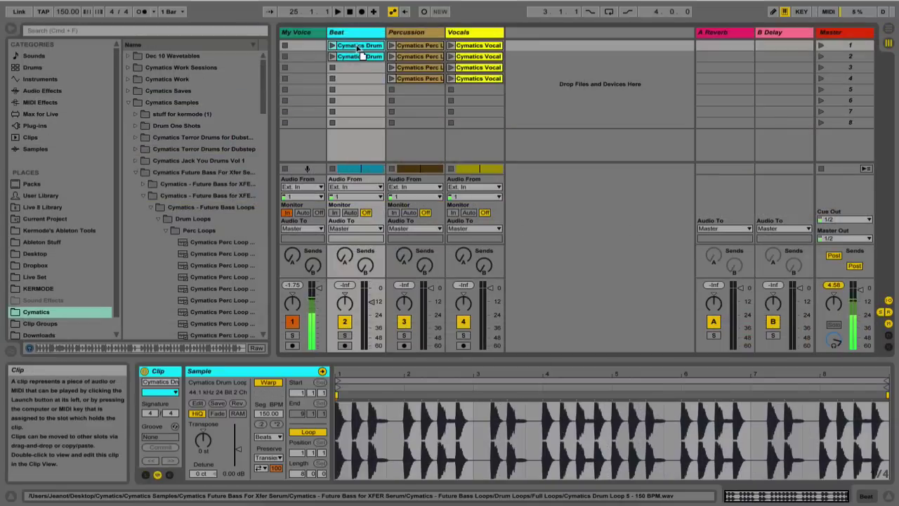
left_click(357, 49)
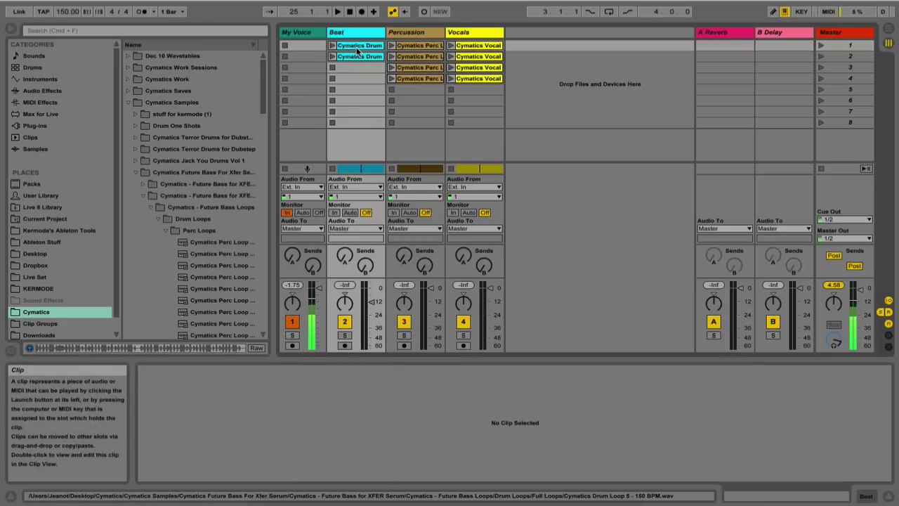
key("Tab")
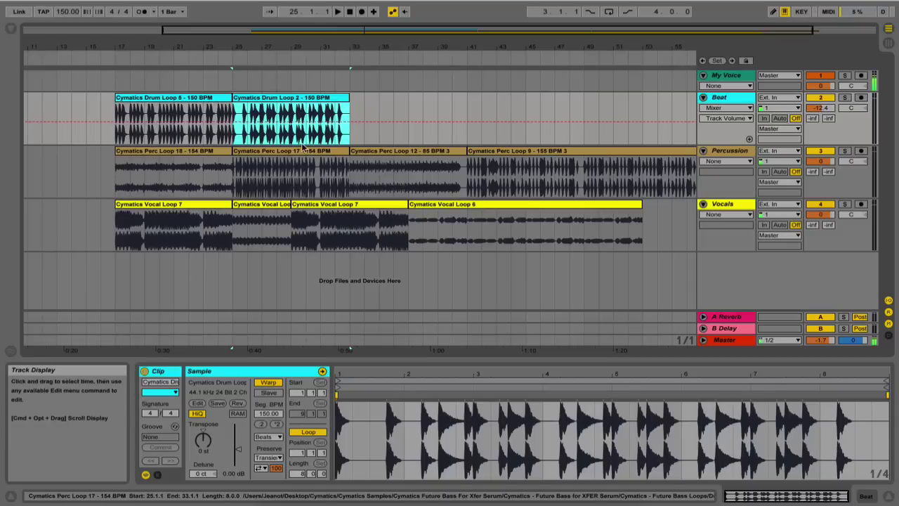
left_click(188, 99)
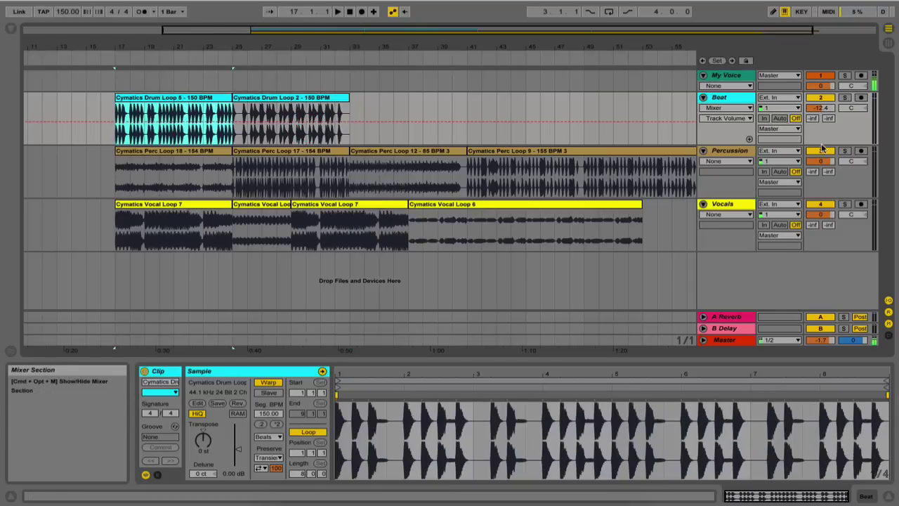
Mute the Percussion and Vocals tracks and play the Beat track's Cymatics Drum Loop 5 clip from bar 17 in Arrangement View.
left_click(815, 188)
left_click(821, 203)
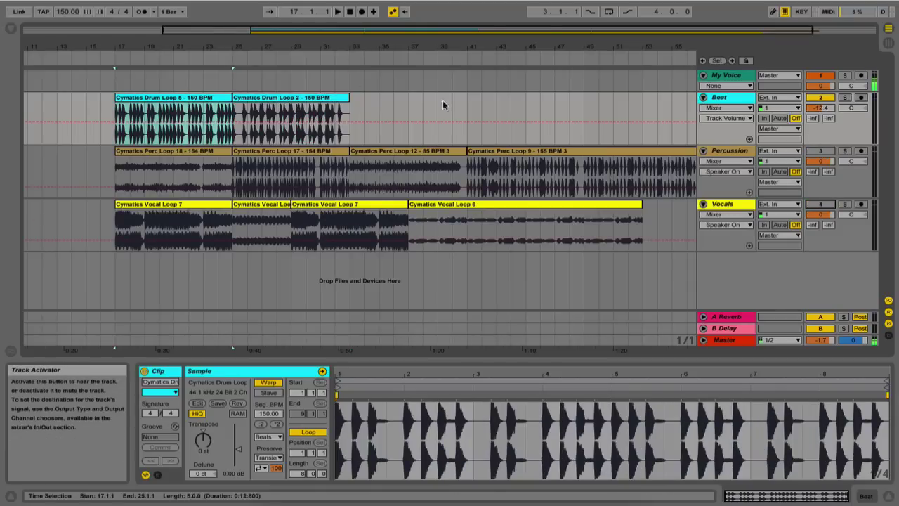
left_click(197, 99)
key("space")
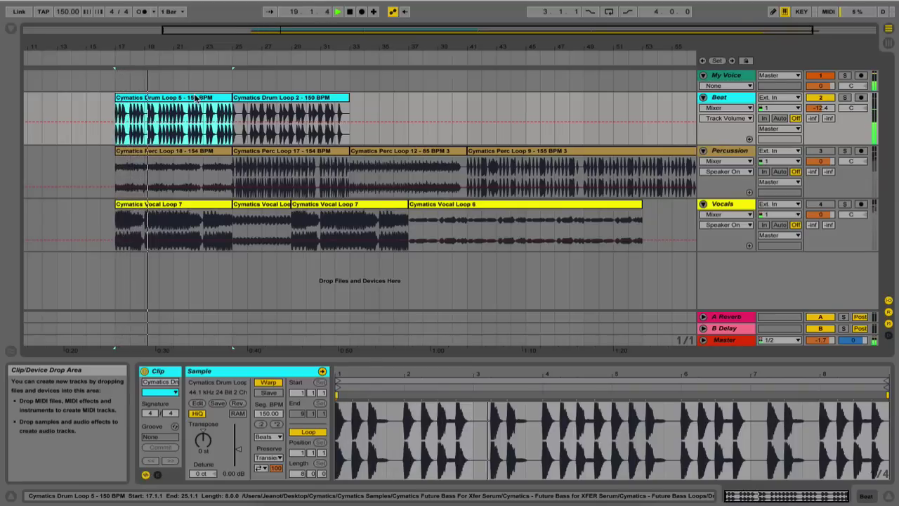
Override the arranged Beat track with its second Session View clip, and return the track to its arrangement after stopping playback.
key("Tab")
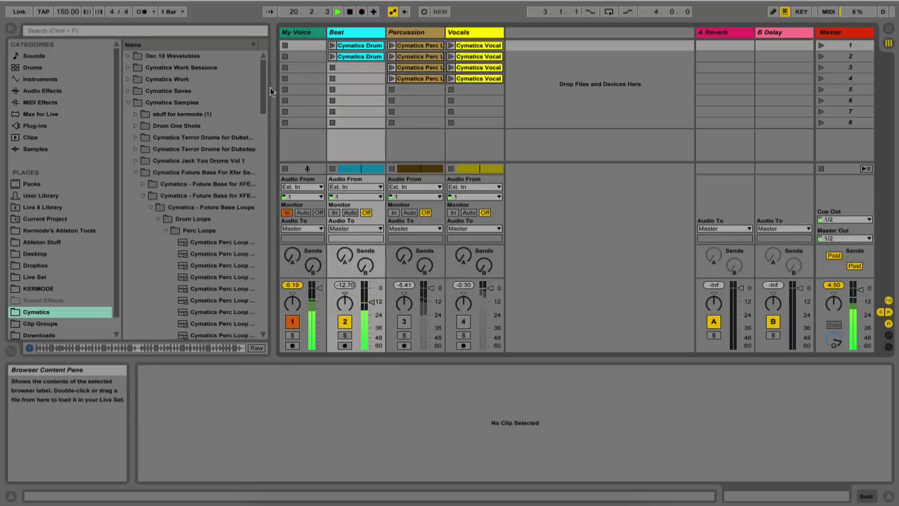
left_click(333, 57)
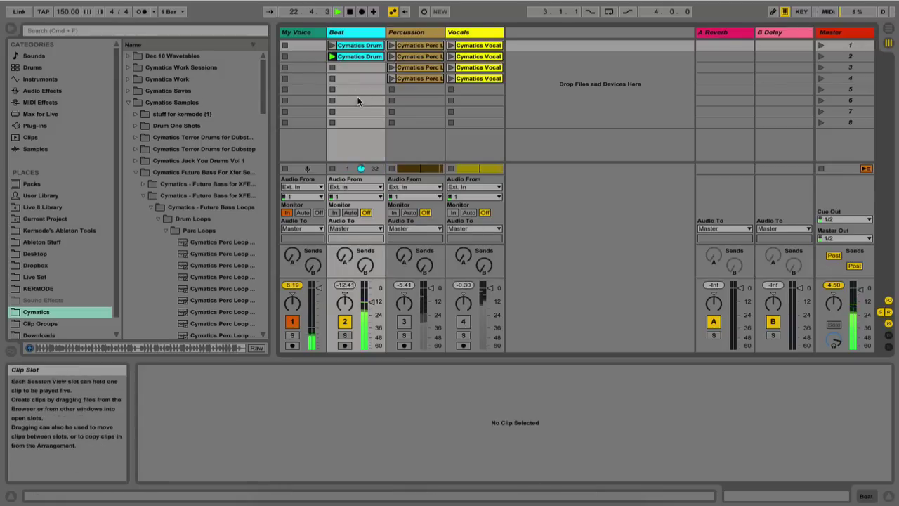
key("Tab")
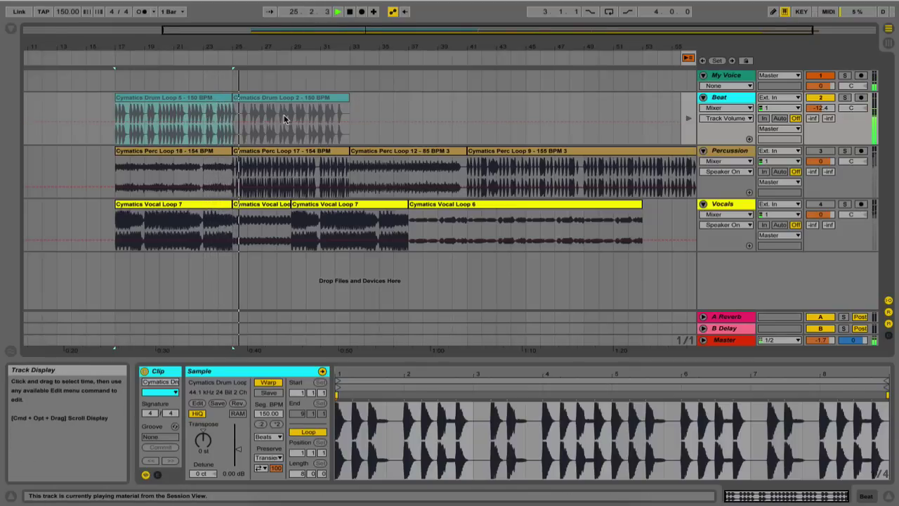
key("space")
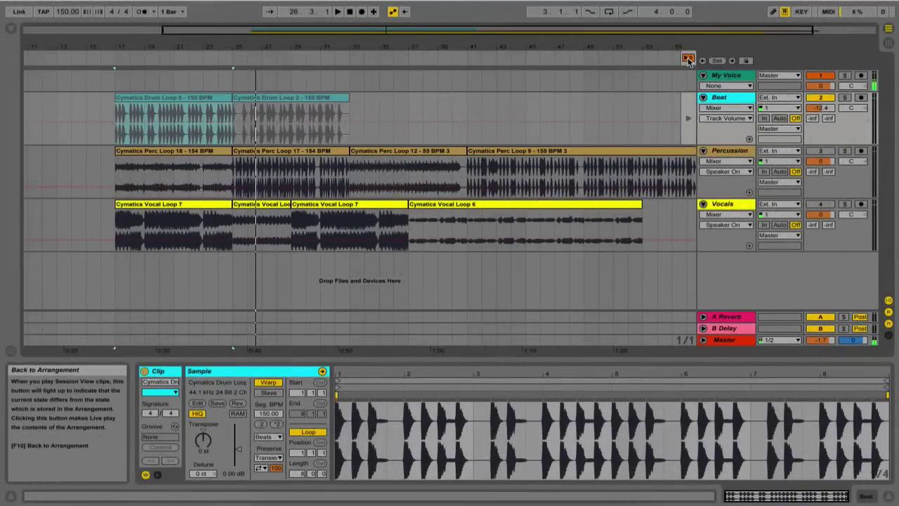
left_click(688, 60)
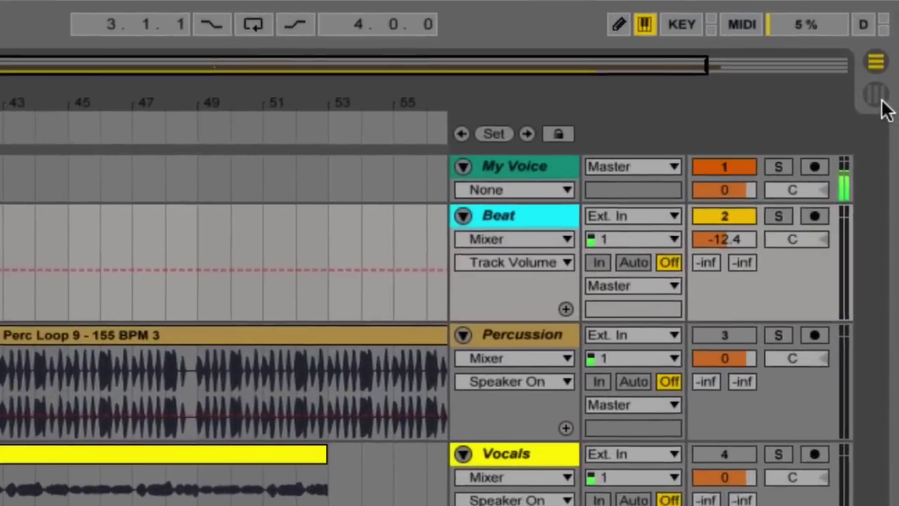
Switch repeatedly between Arrangement View and Session View, ending in Session View.
left_click(878, 79)
left_click(878, 53)
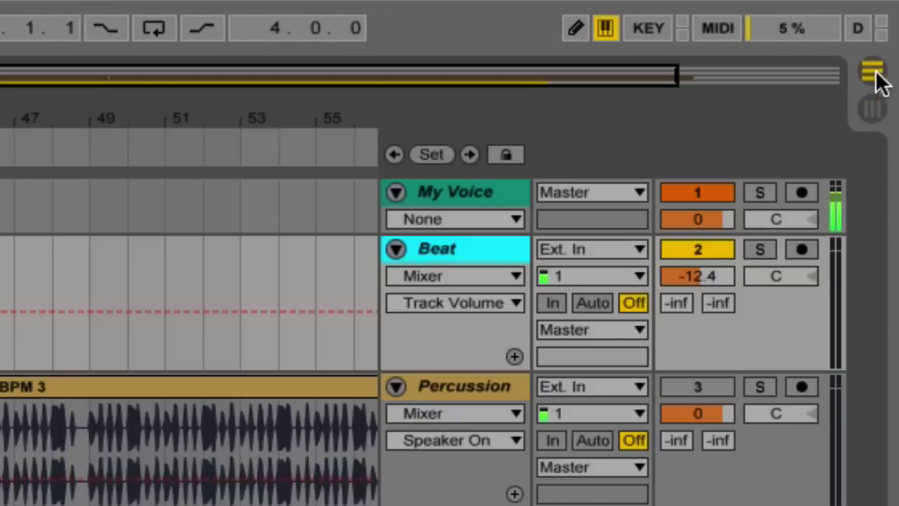
left_click(872, 111)
left_click(872, 74)
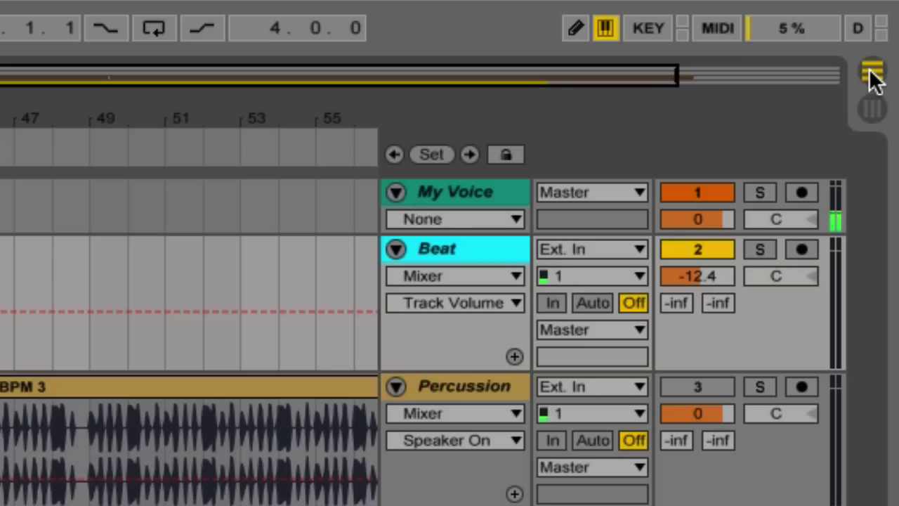
left_click(873, 111)
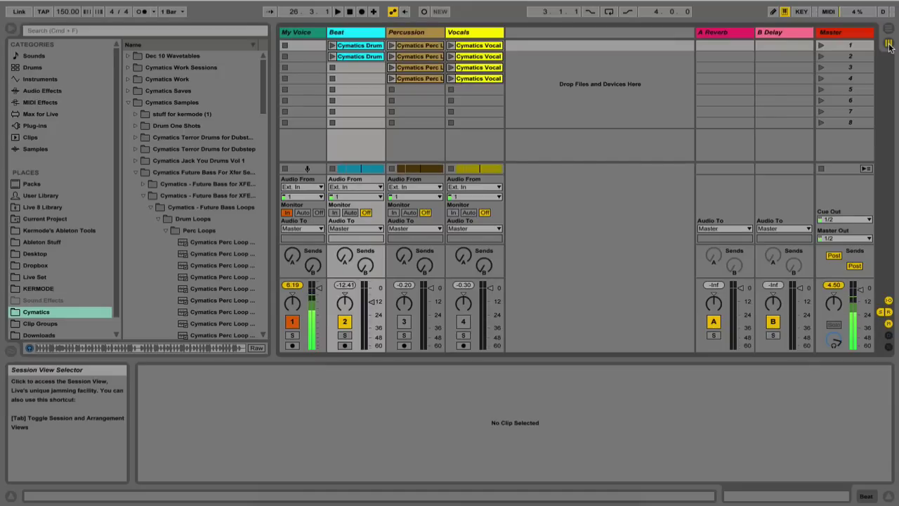
key("Tab")
key("Tab")
key("Tab")
key("Tab")
key("Tab")
key("Tab")
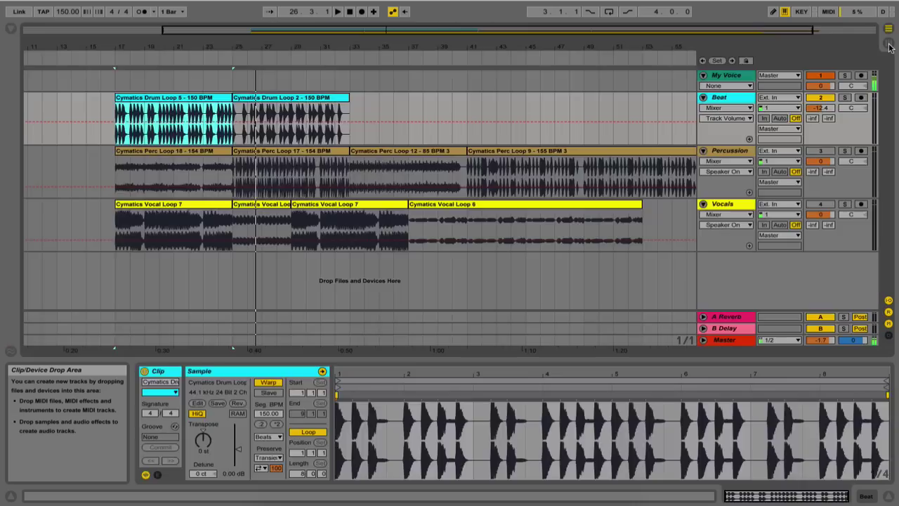
key("Tab")
key("Tab")
key("Tab")
key("Tab")
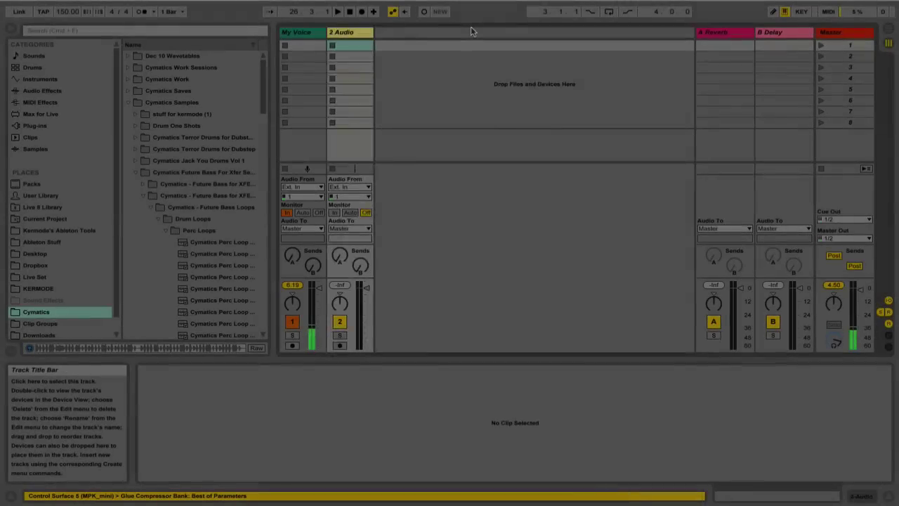
Insert a MIDI track beside the 2 Audio track and select the scene 4 clip slots of both tracks.
key("ctrl+shift+t")
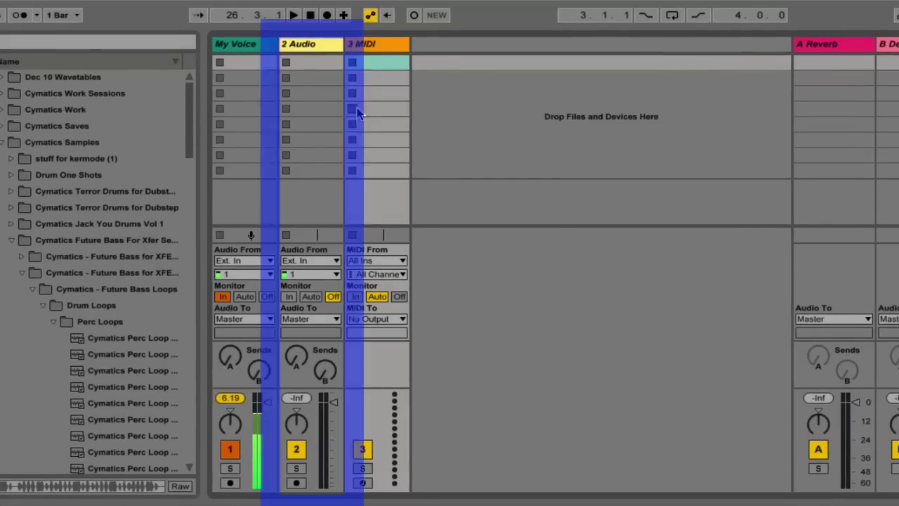
left_click(319, 109)
left_click(375, 107)
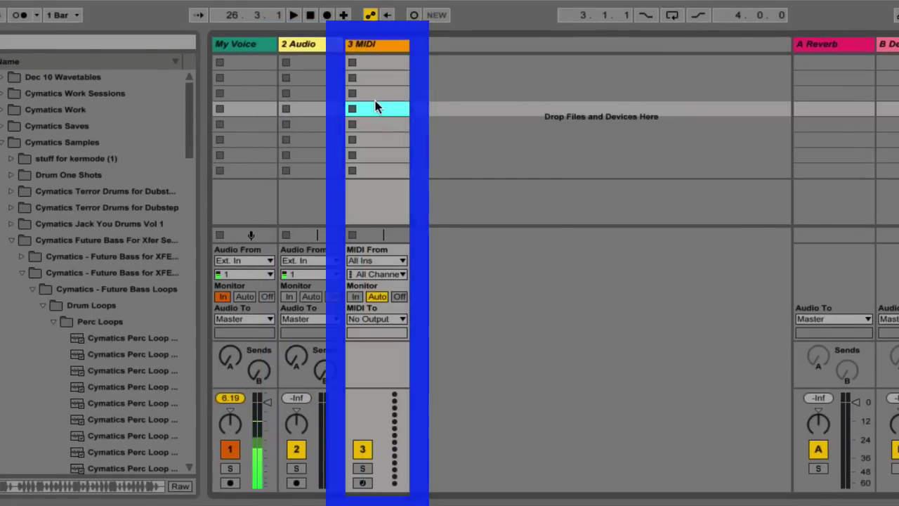
left_click(333, 111)
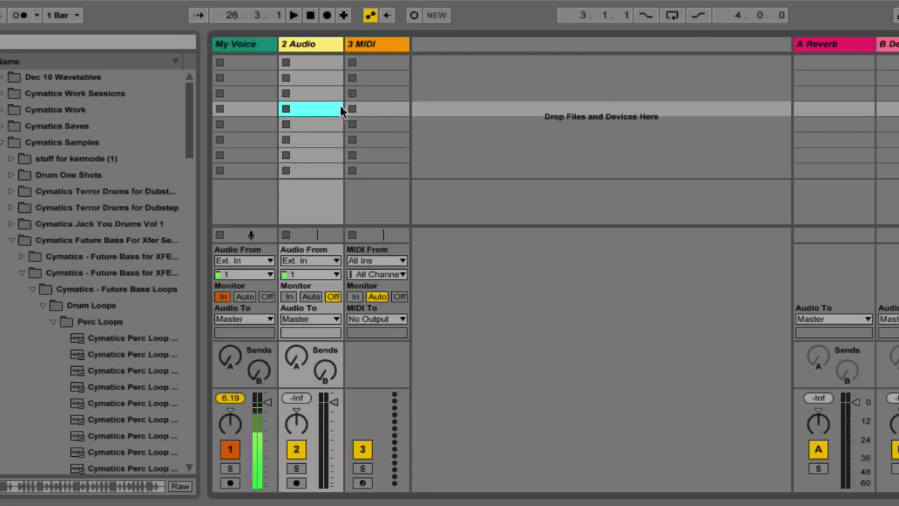
left_click(378, 114)
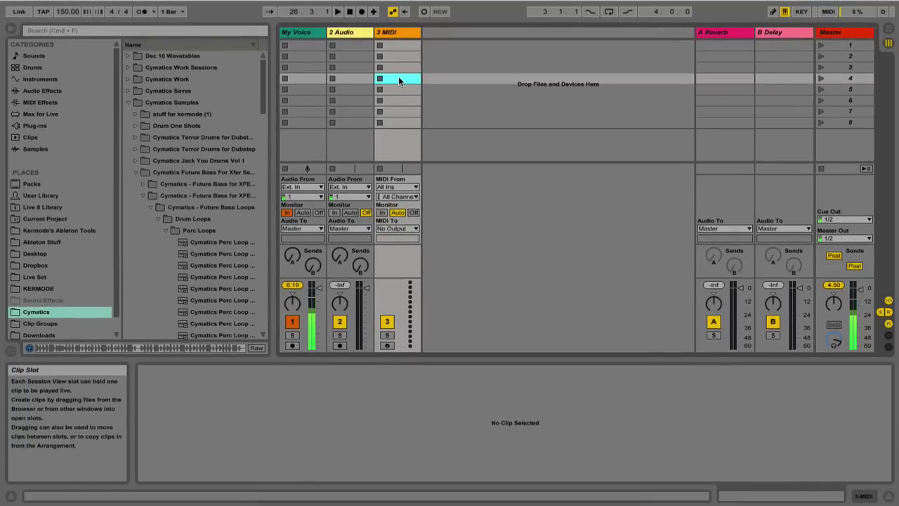
Create a MIDI clip in scene 4 of the 3 MIDI track with D3 notes on all four beats, and launch it.
double_click(399, 79)
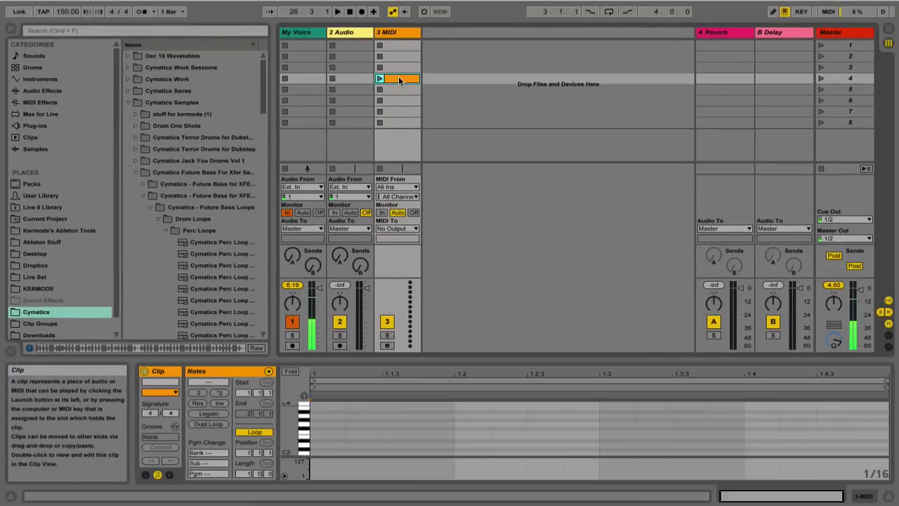
double_click(331, 445)
double_click(478, 444)
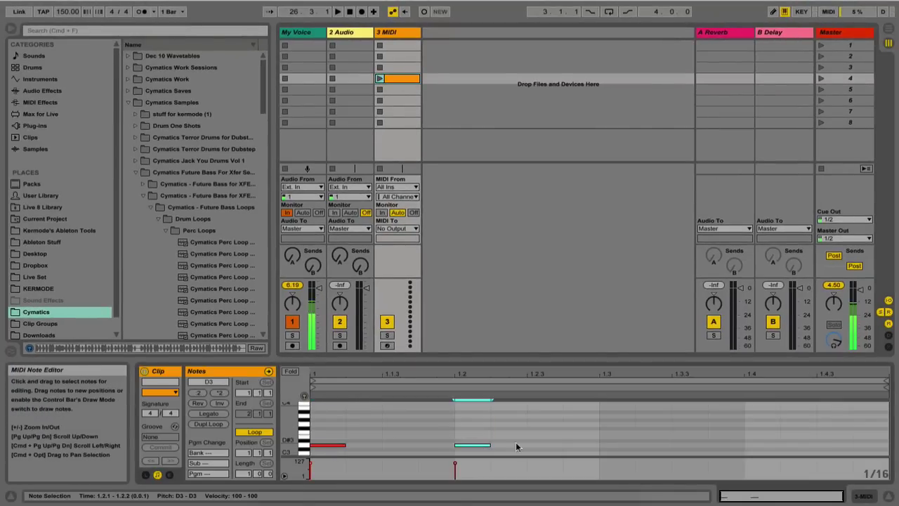
double_click(619, 445)
double_click(767, 444)
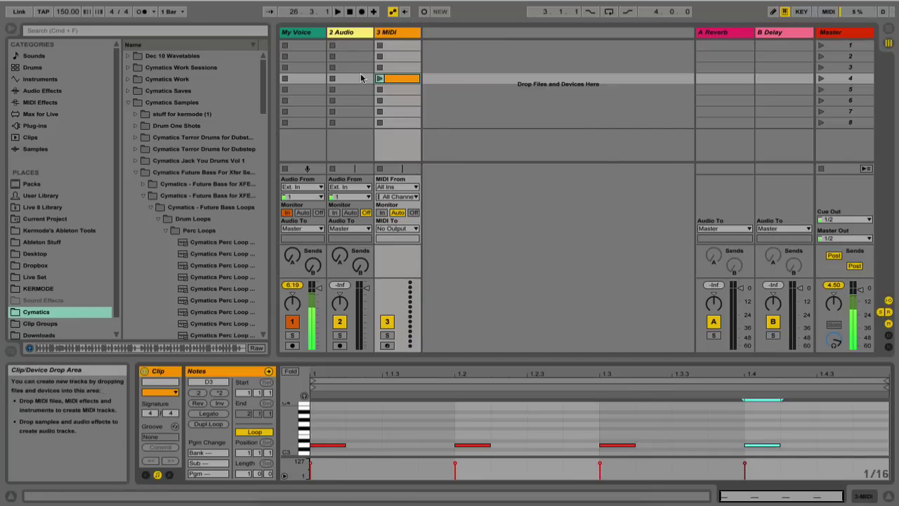
left_click(379, 79)
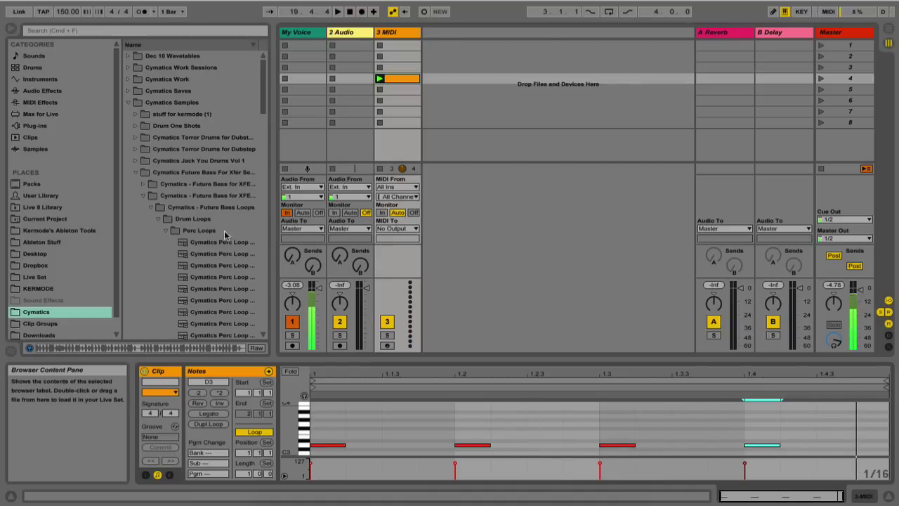
Add the first two Perc Loops samples to scenes 4 and 5 of 2 Audio, and create an empty MIDI clip in scene 5 of 3 MIDI.
left_click_drag(222, 242, 360, 79)
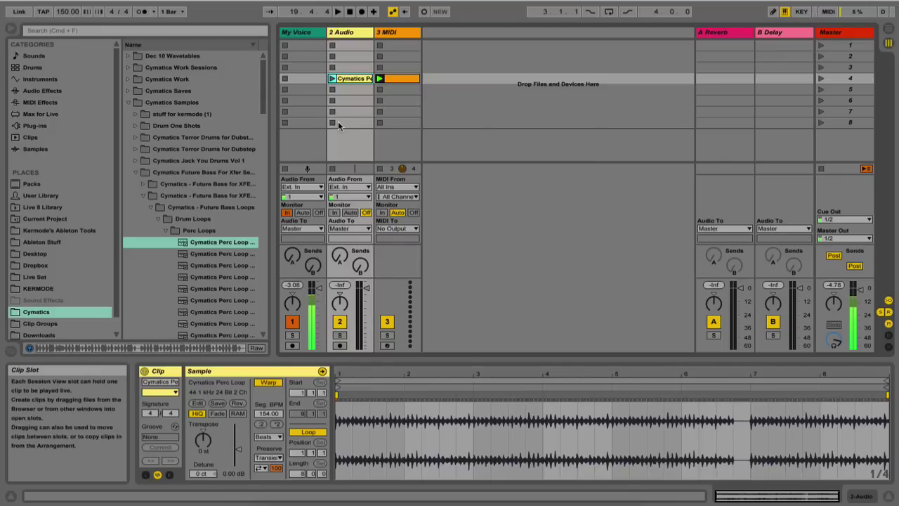
left_click(380, 168)
left_click_drag(225, 257, 342, 93)
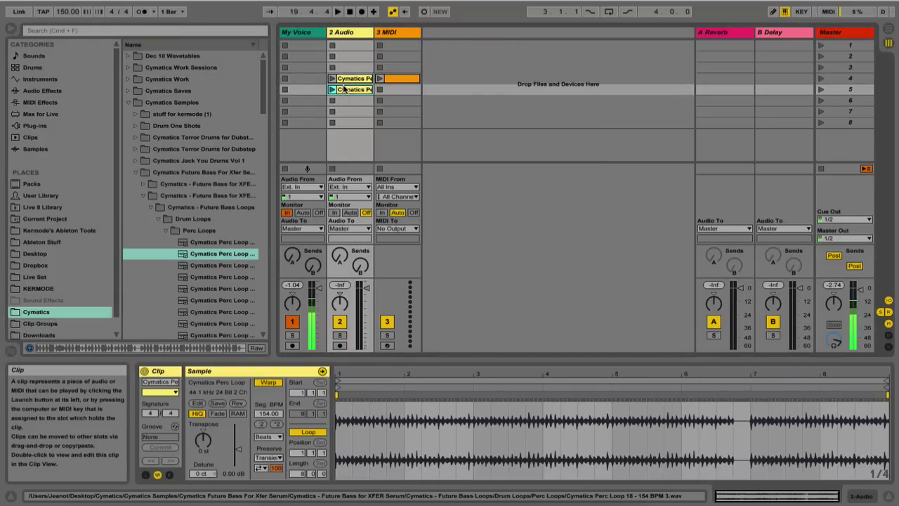
left_click(395, 91)
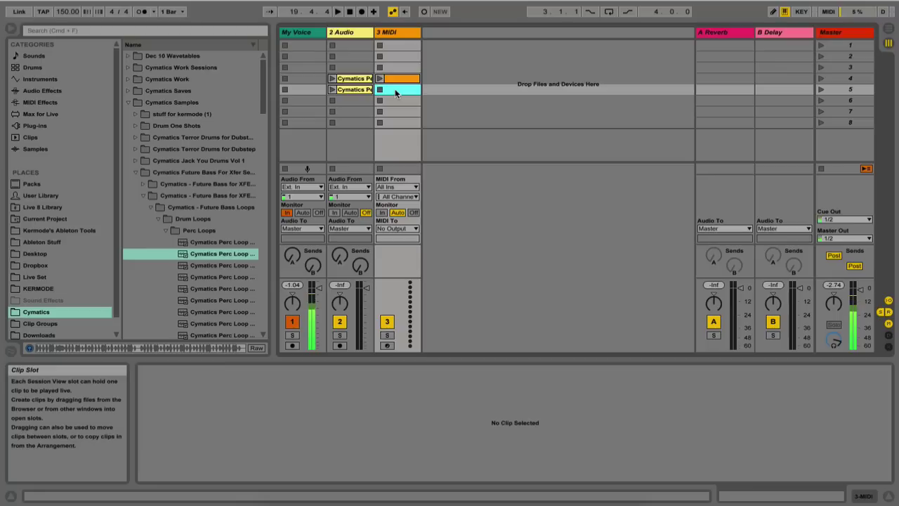
double_click(395, 88)
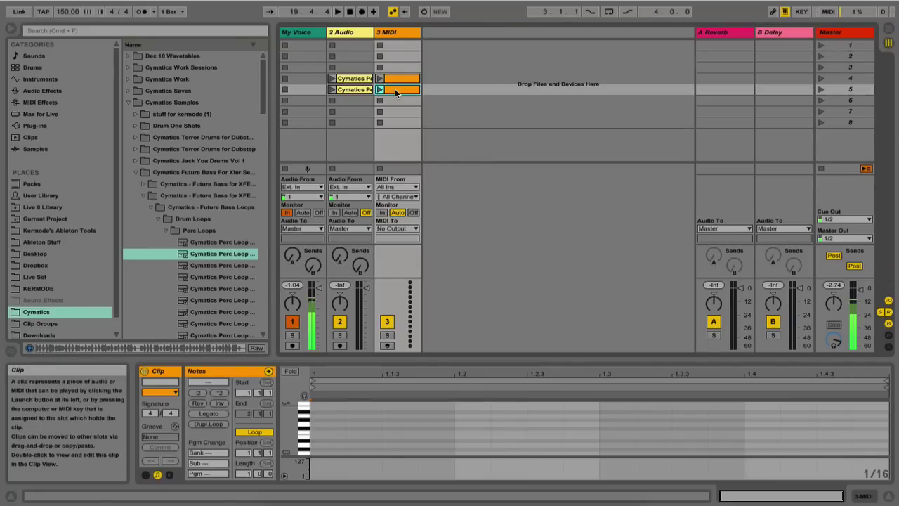
Add the first eight samples of the Perc Loops folder to the 2 Audio track as clips, starting at scene 6.
left_click(218, 242)
left_click(217, 335, "shift")
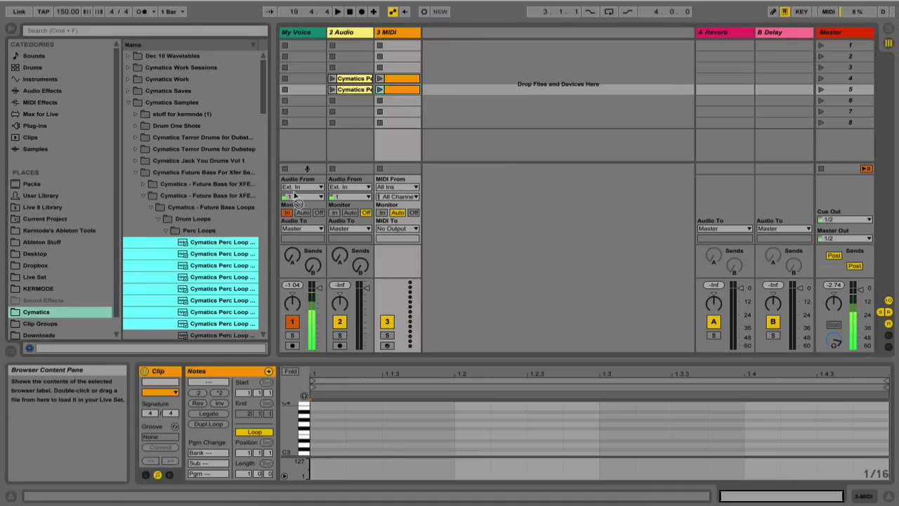
left_click_drag(223, 325, 348, 105)
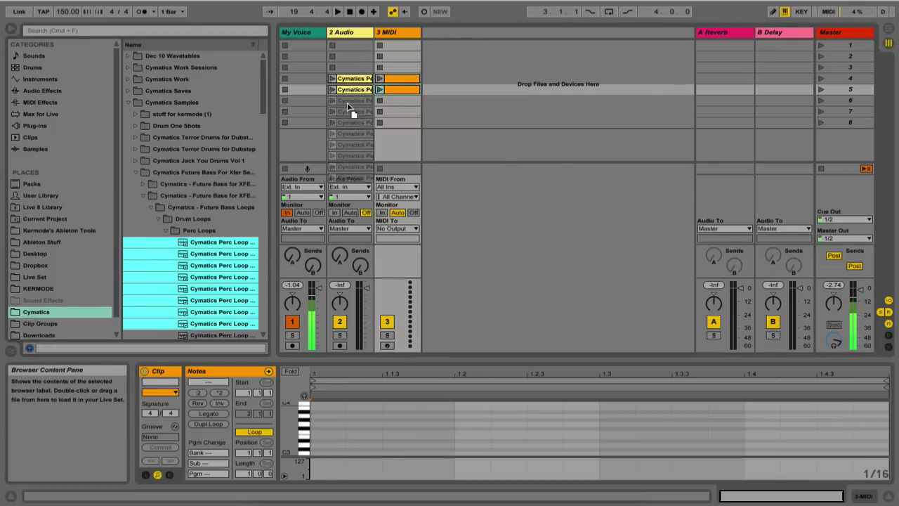
left_click_drag(347, 105, 347, 105)
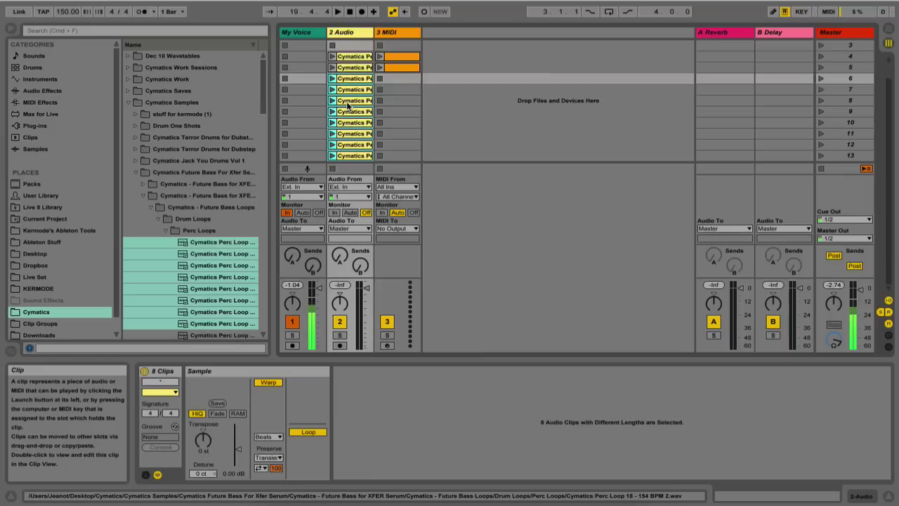
Undo the last sample batch and drop the eight selected Perc Loops samples into 2 Audio repeatedly, starting at scenes 6, 12 and 18.
key("super+z")
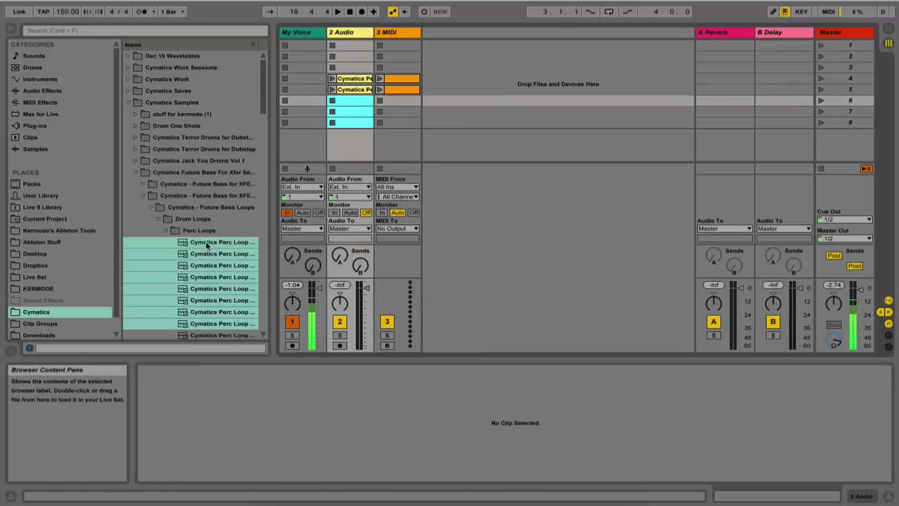
left_click_drag(201, 240, 348, 101)
left_click_drag(201, 240, 344, 149)
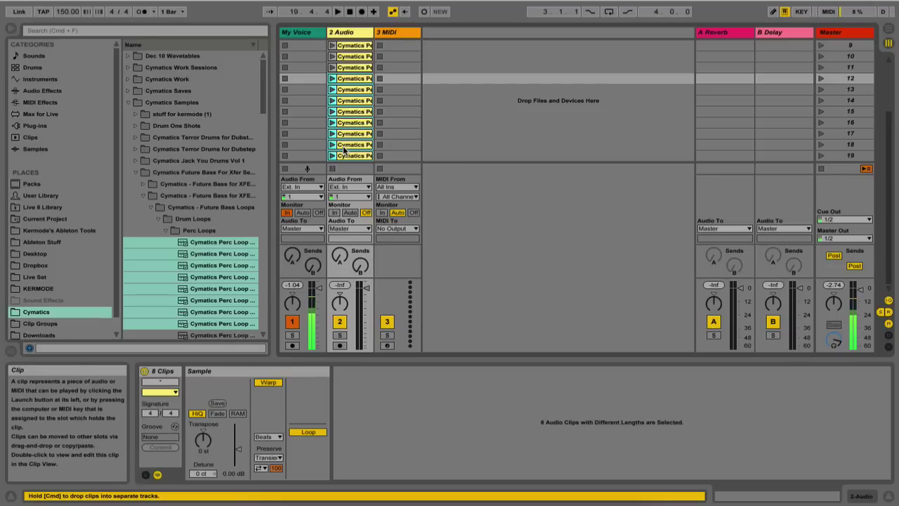
left_click_drag(201, 278, 347, 151)
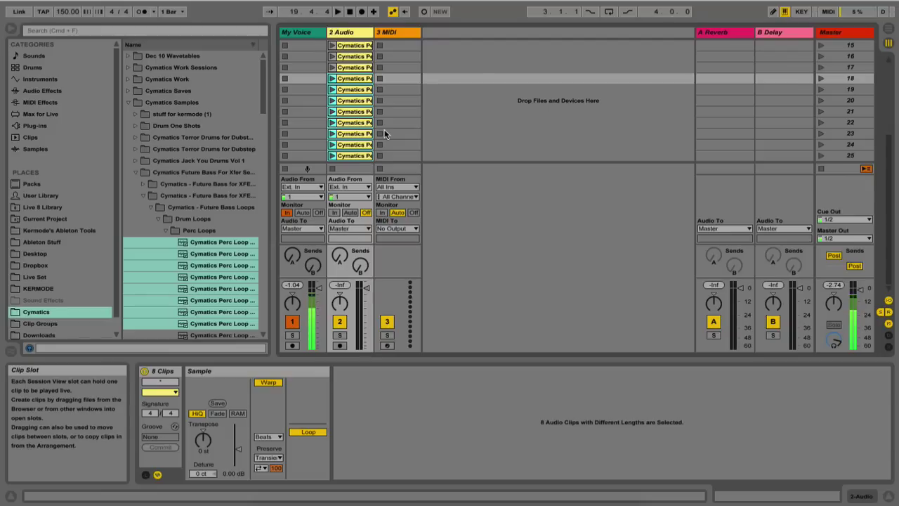
Insert an audio track and a MIDI track after the 3 MIDI track in Session View.
left_click(465, 31)
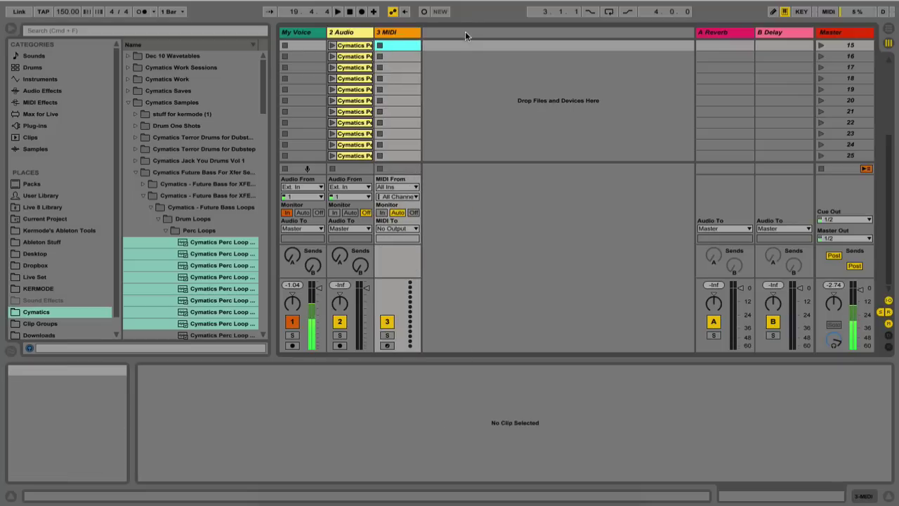
right_click(465, 31)
left_click(474, 41)
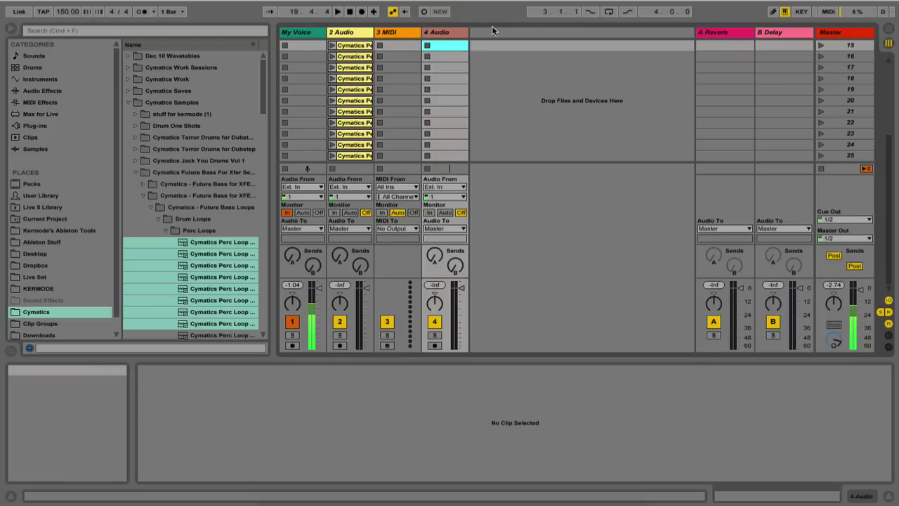
right_click(493, 31)
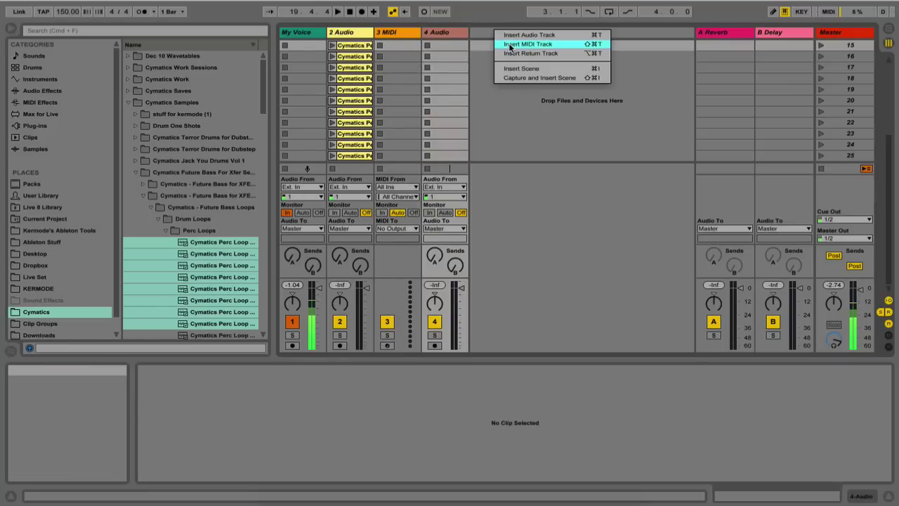
left_click(510, 45)
Switch to Arrangement View, fold the 2 Audio track, and insert an audio track below 5 MIDI.
key("Tab")
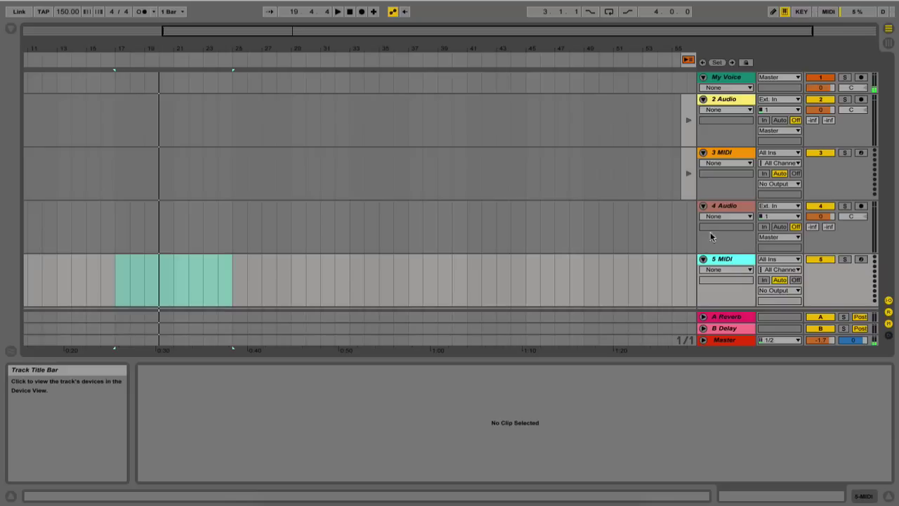
left_click(703, 99)
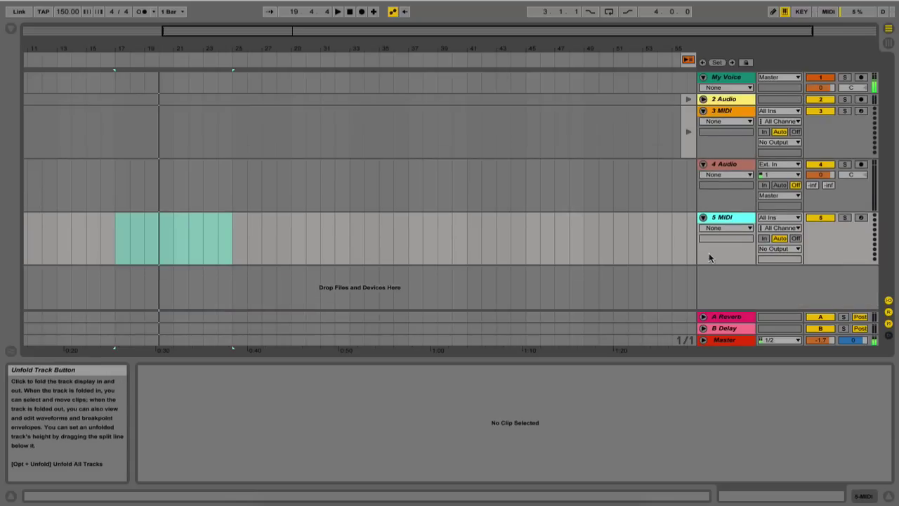
right_click(725, 278)
left_click(760, 282)
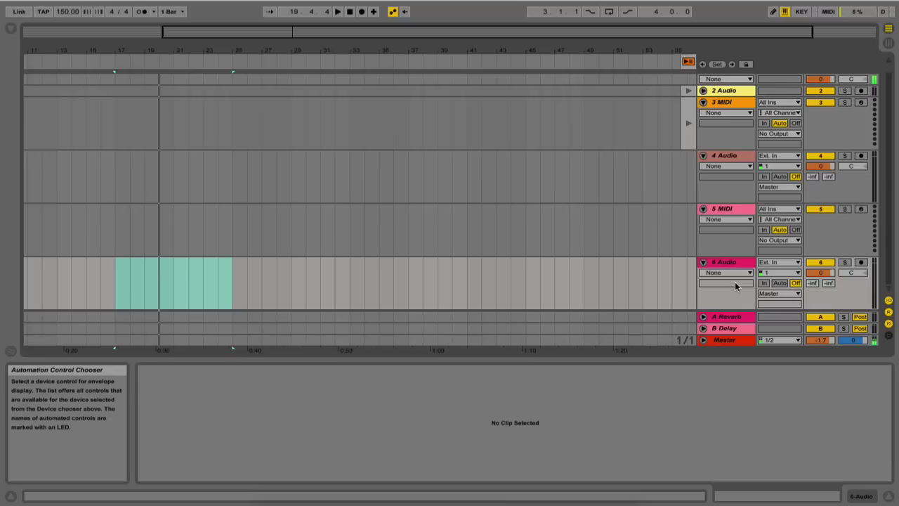
Insert another audio track and another MIDI track below the 6 Audio track.
scroll(736, 286, "up", 1)
scroll(736, 286, "down", 1)
scroll(736, 286, "up", 1)
scroll(736, 286, "down", 1)
scroll(736, 286, "up", 1)
scroll(736, 286, "down", 1)
left_click(738, 308)
right_click(739, 310)
left_click(717, 298)
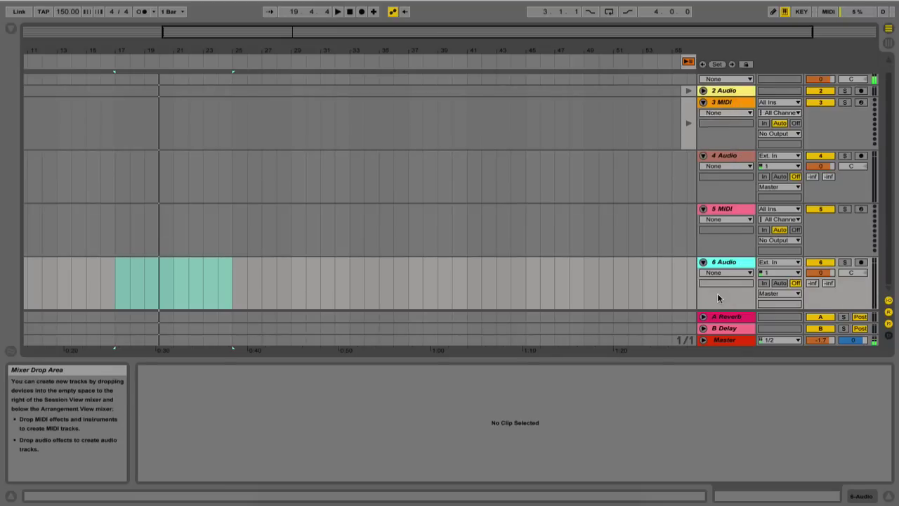
key("ctrl+t")
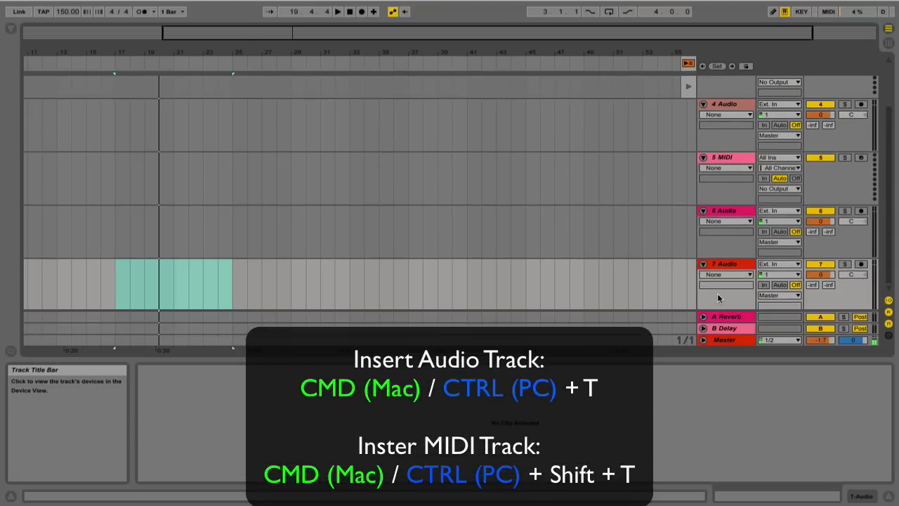
key("ctrl+shift+t")
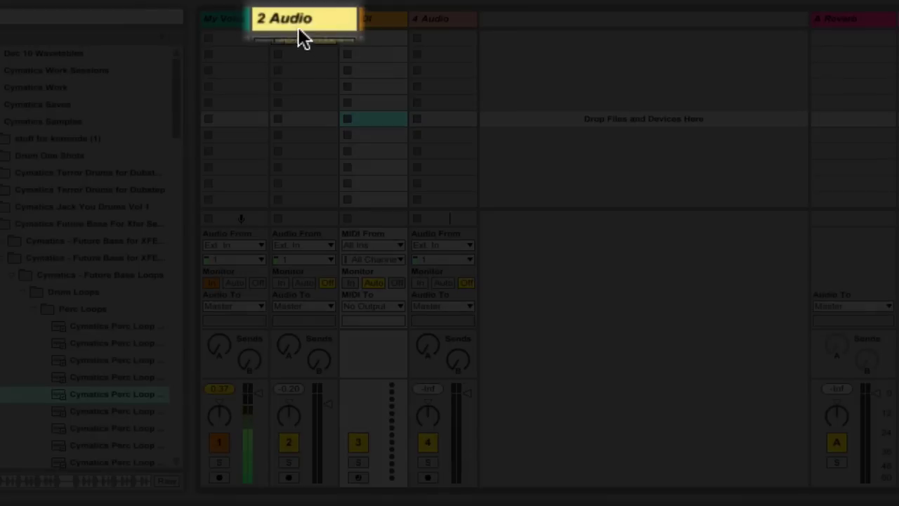
Rename the 2 Audio track as Loops in Session View.
left_click(296, 22)
right_click(296, 22)
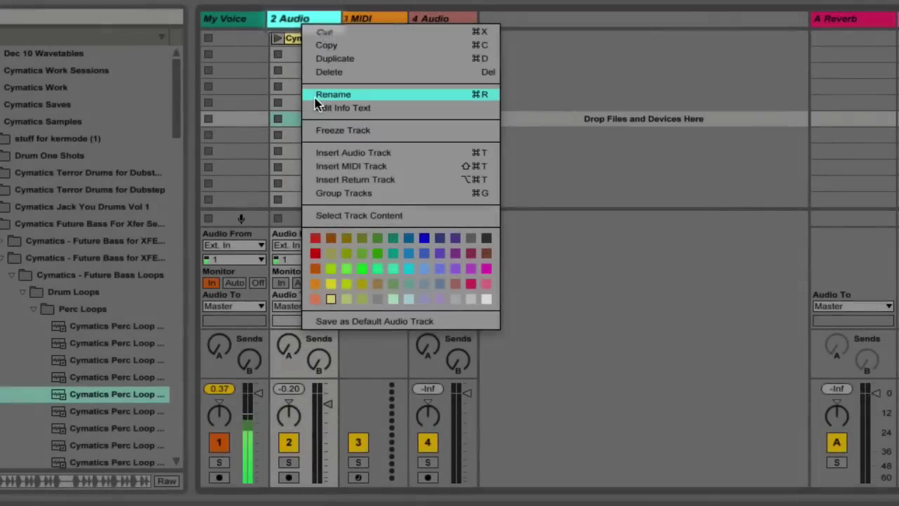
left_click(319, 92)
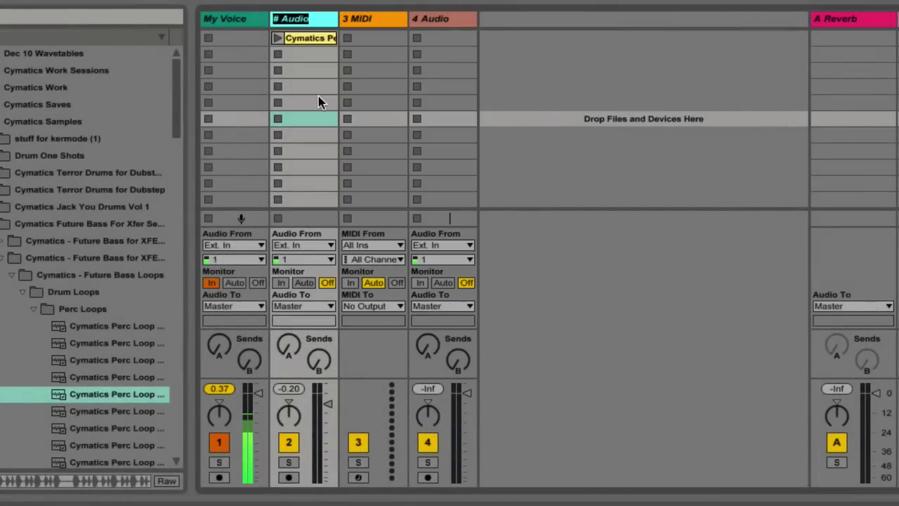
type("Loops")
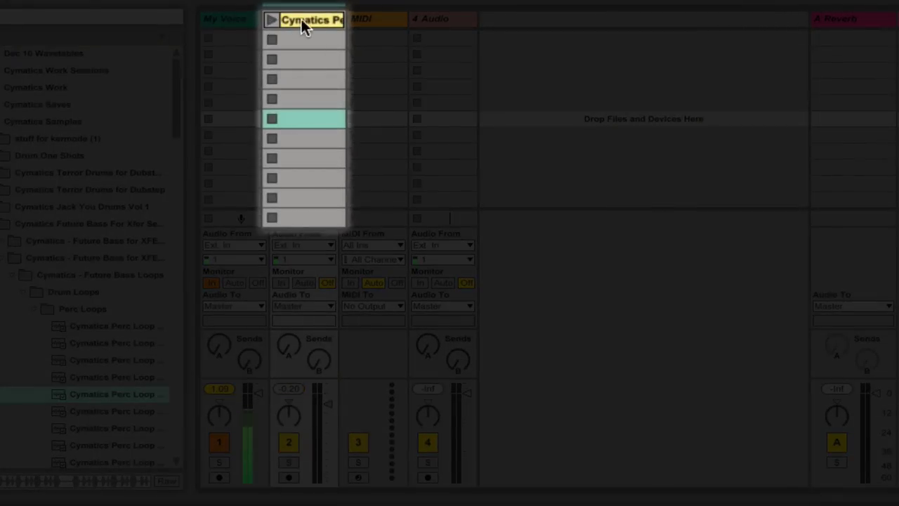
Launch the clip in the first slot of the Loops track, select it, and stop the track's playback.
left_click(301, 19)
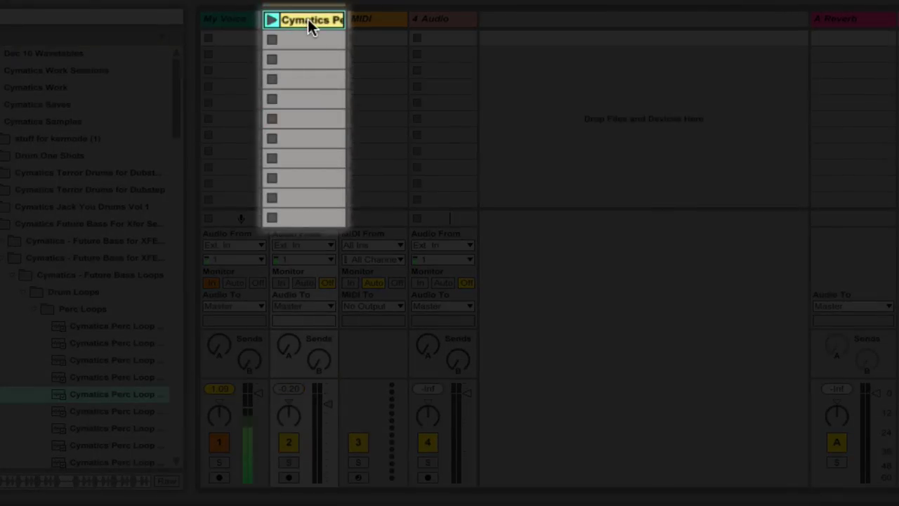
left_click(365, 39)
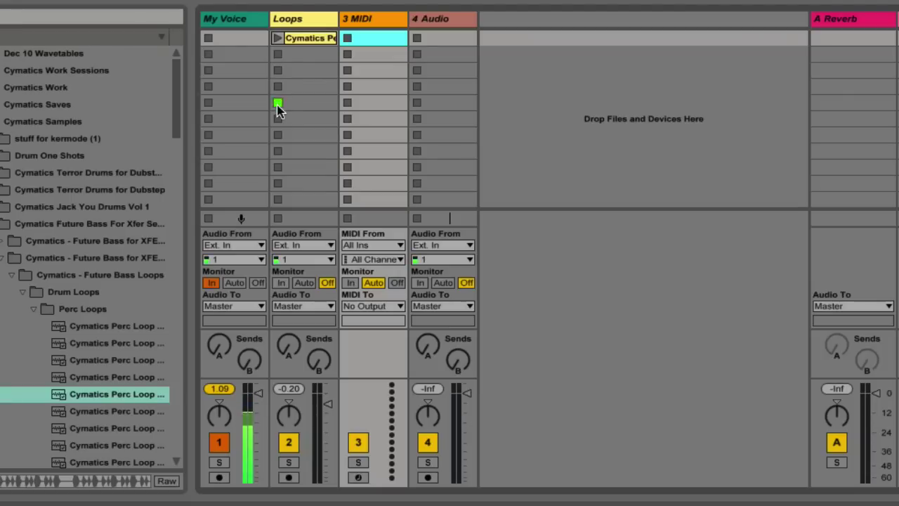
left_click(278, 39)
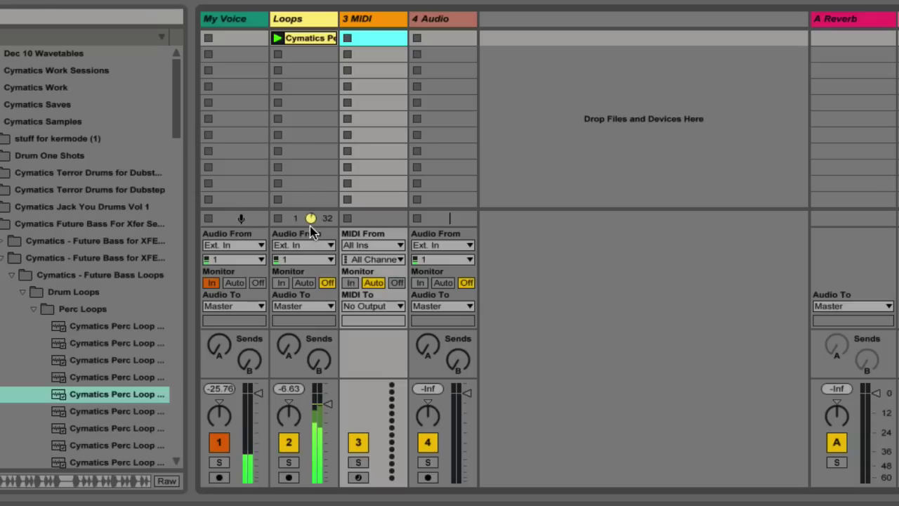
left_click(309, 38)
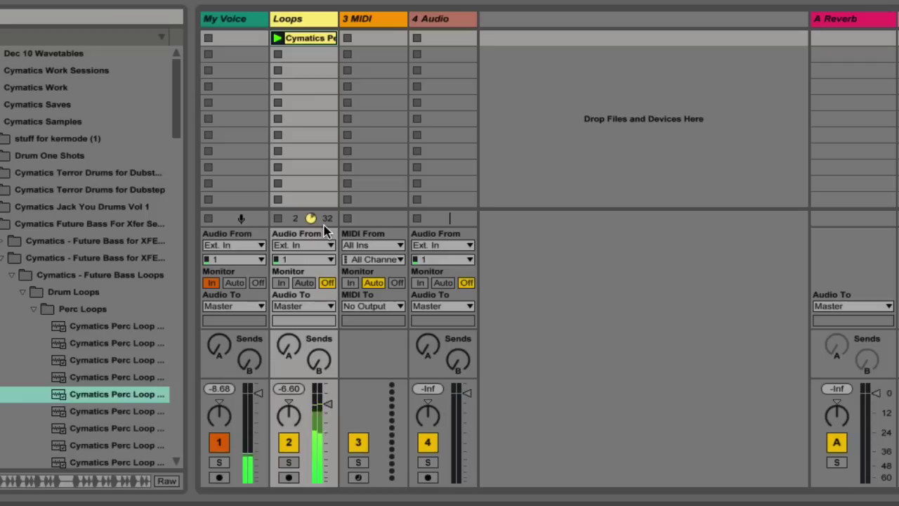
left_click(278, 218)
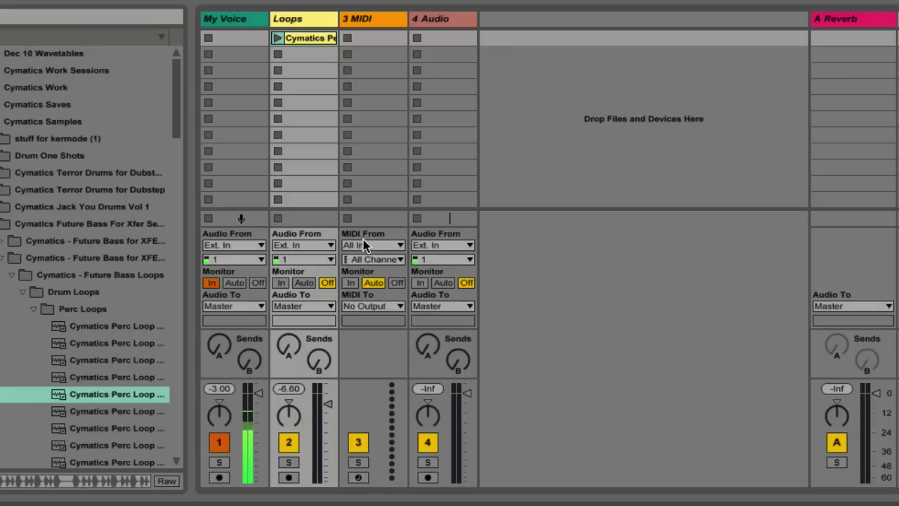
Examine the input source options of the My Voice audio track and the 3 MIDI track.
left_click(220, 247)
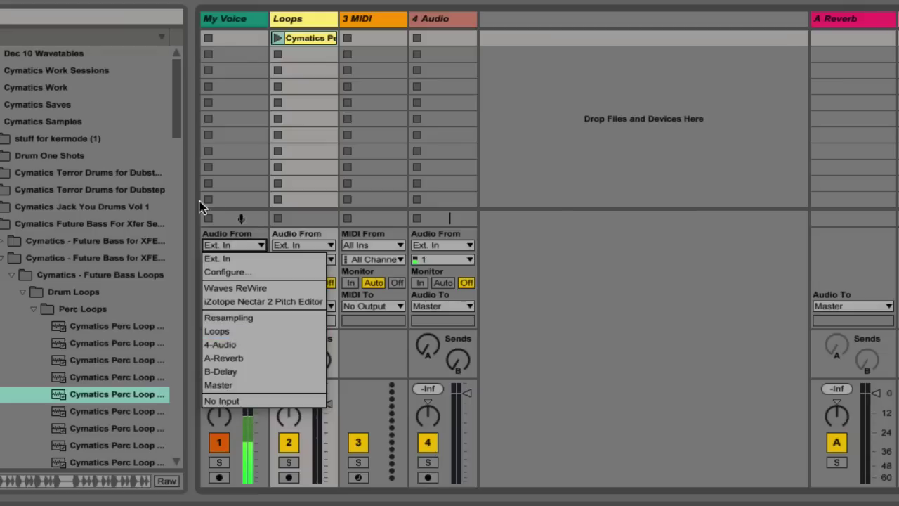
left_click(233, 241)
left_click(357, 247)
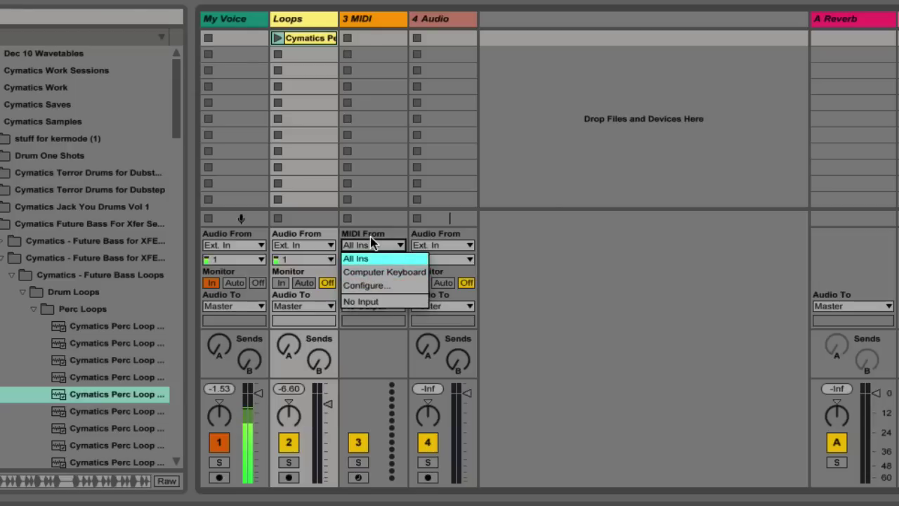
left_click(372, 242)
Examine the external input channel choices for the My Voice track and keep channel 1 selected.
left_click(260, 260)
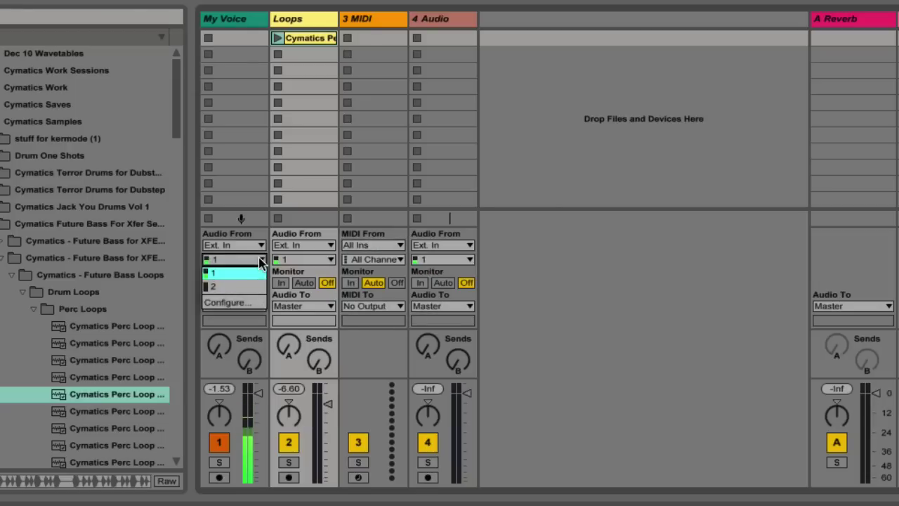
left_click(260, 260)
left_click(260, 260)
left_click(259, 261)
left_click(260, 260)
left_click(260, 260)
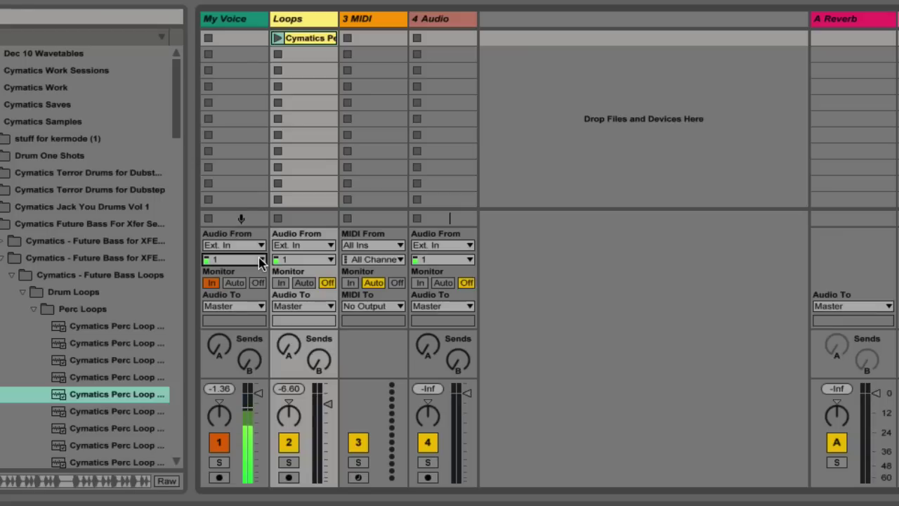
left_click(260, 261)
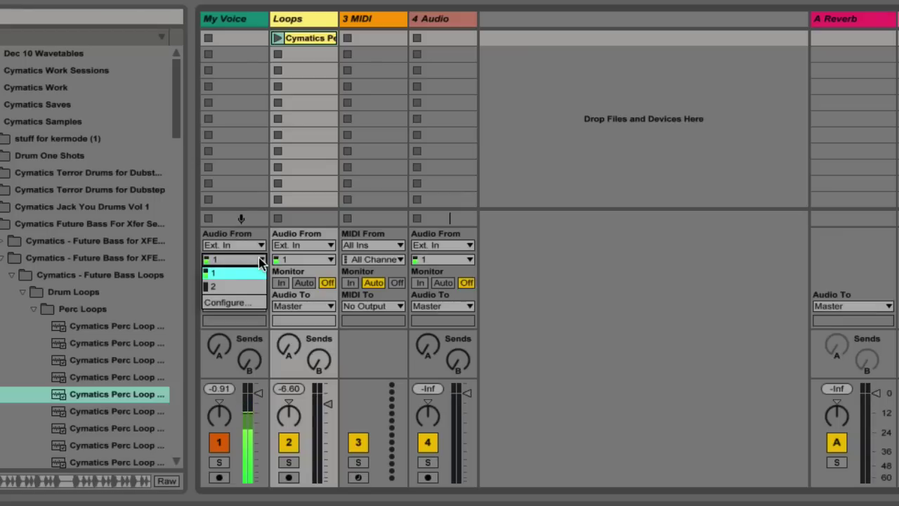
left_click(260, 262)
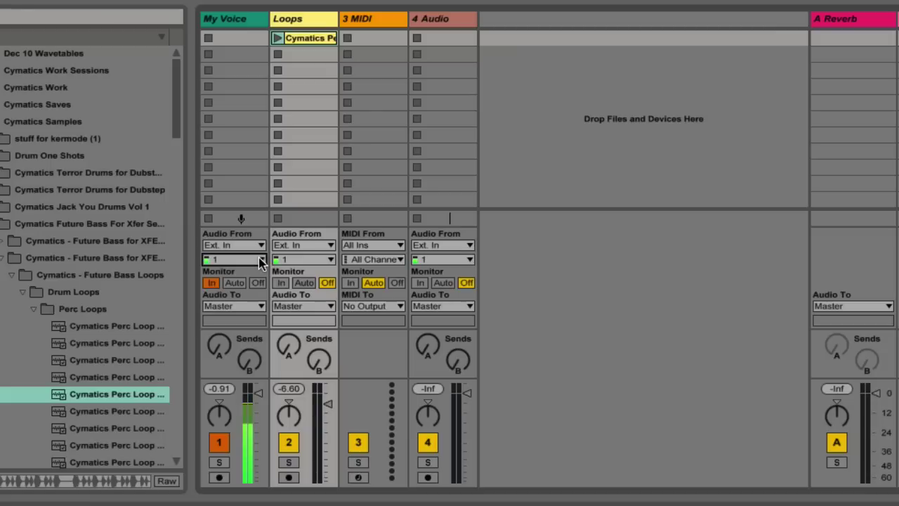
left_click(260, 262)
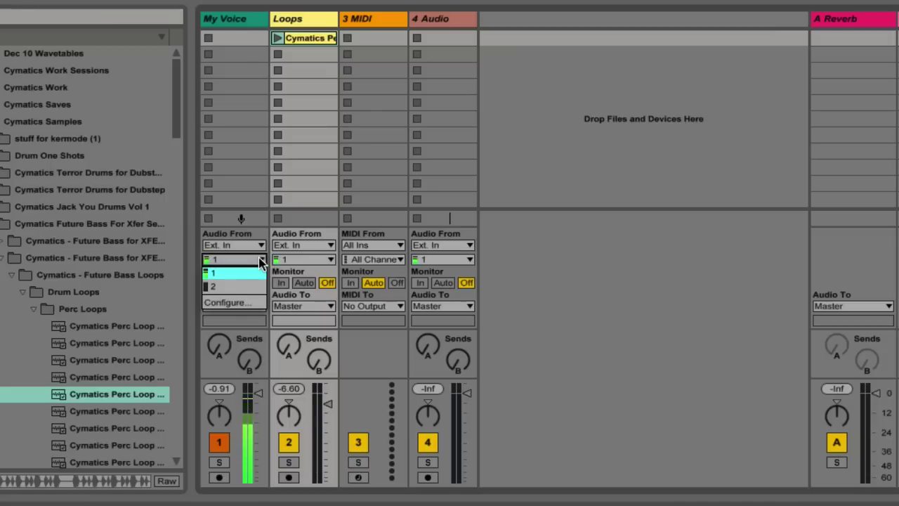
left_click(259, 261)
left_click(260, 261)
left_click(249, 274)
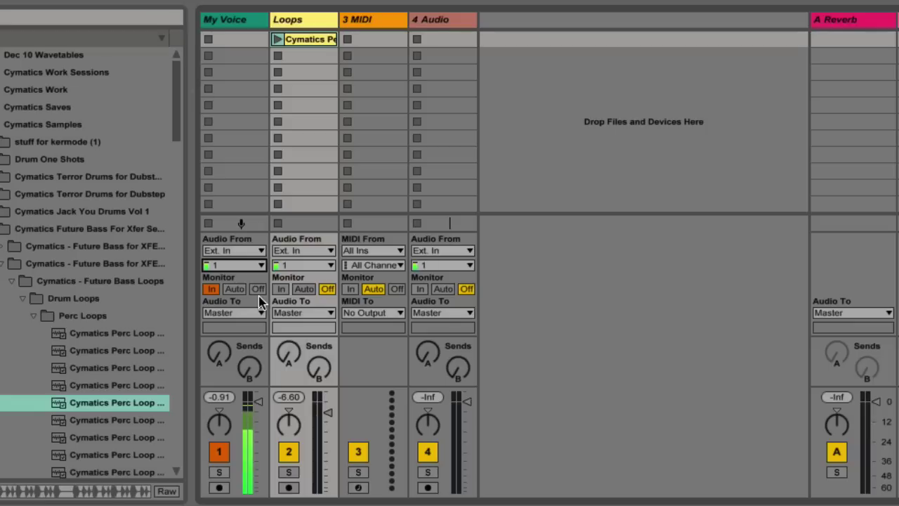
Set monitoring to Auto on the Loops and My Voice tracks, with My Voice armed for recording.
left_click(303, 290)
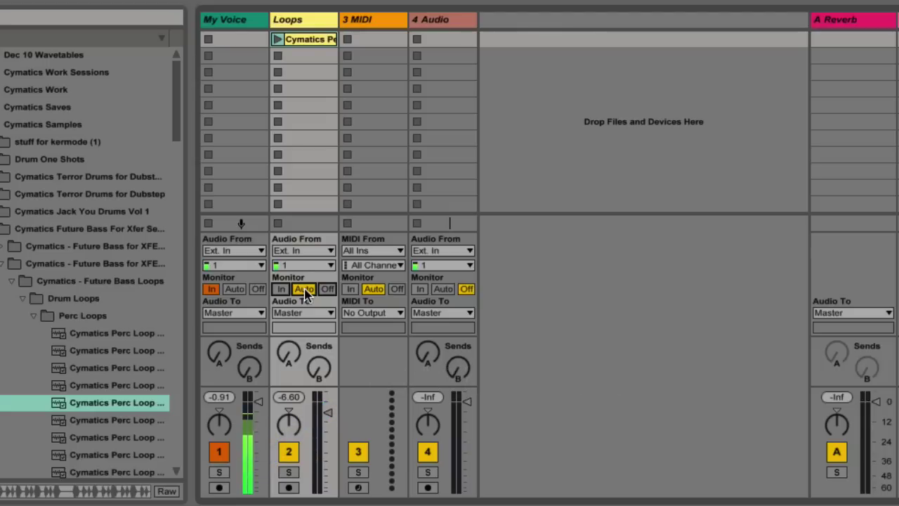
left_click(234, 289)
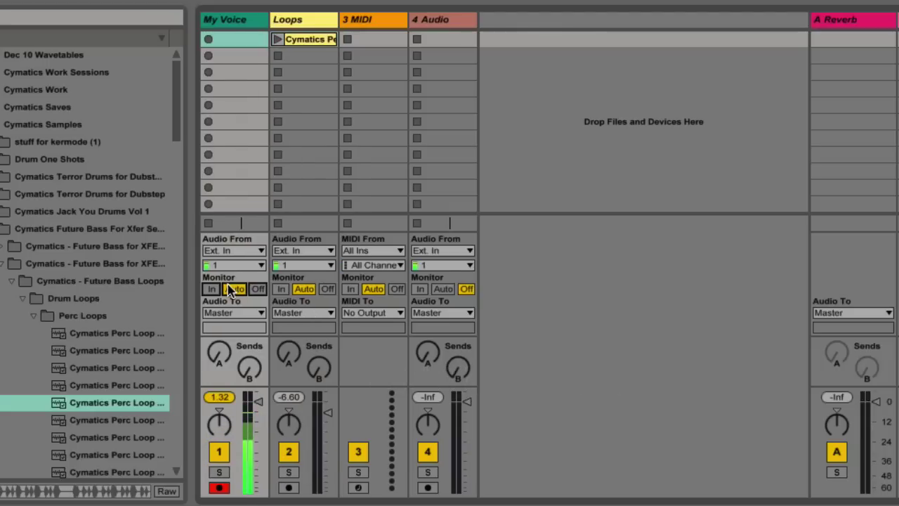
Move the Loops clip into the first slot of the My Voice track, launch it, and stop it.
left_click_drag(309, 40, 242, 42)
left_click(208, 39)
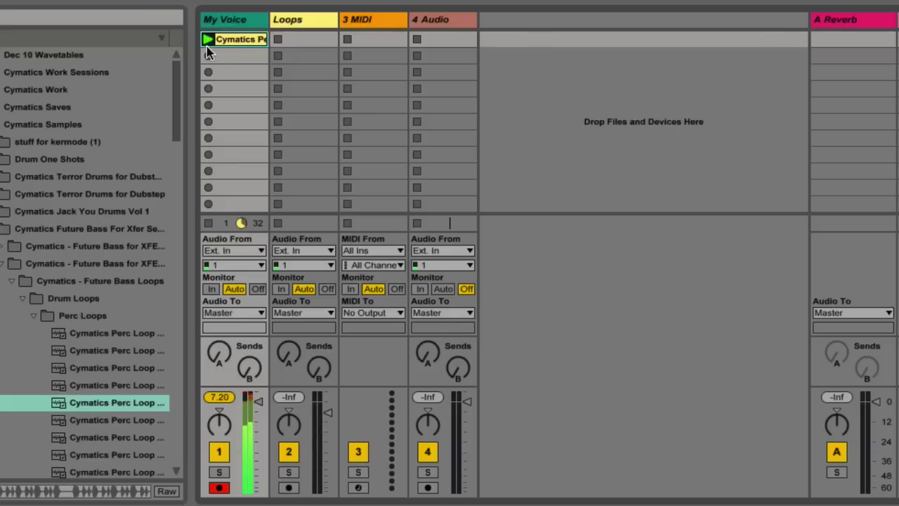
left_click(210, 223)
Set My Voice monitoring to In and try launching the highlighted Perc Loop sample from scene 7 before deleting it.
left_click(212, 289)
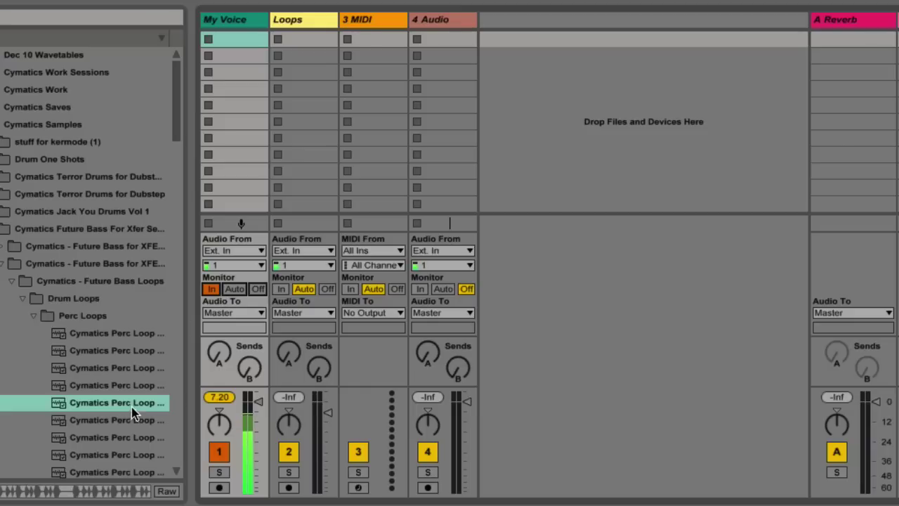
left_click_drag(133, 407, 212, 137)
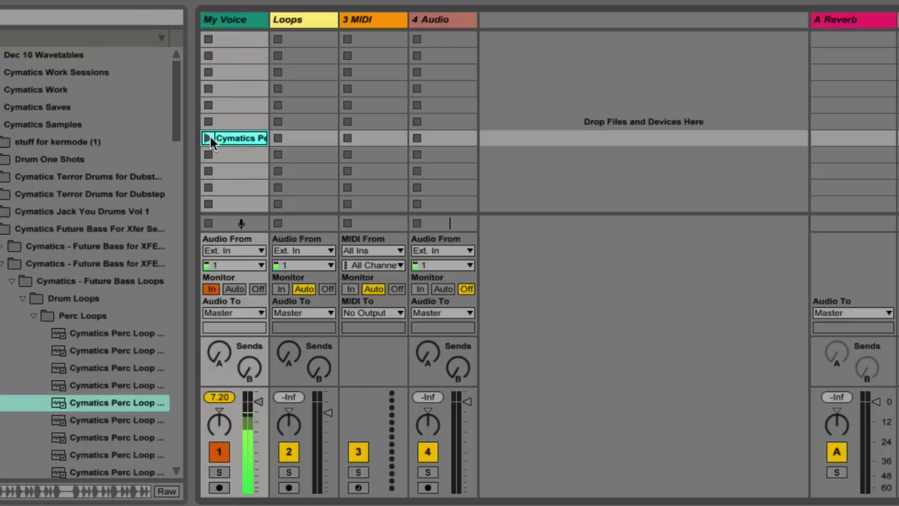
left_click(208, 138)
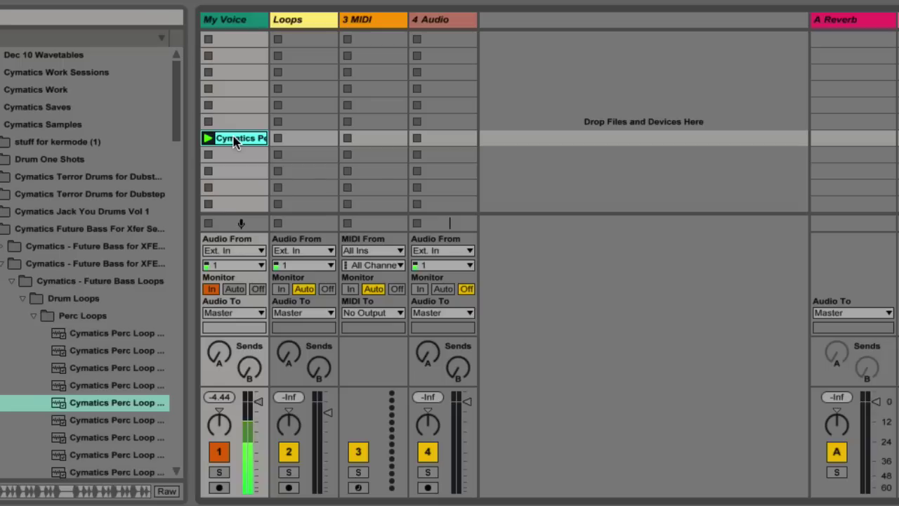
key("Delete")
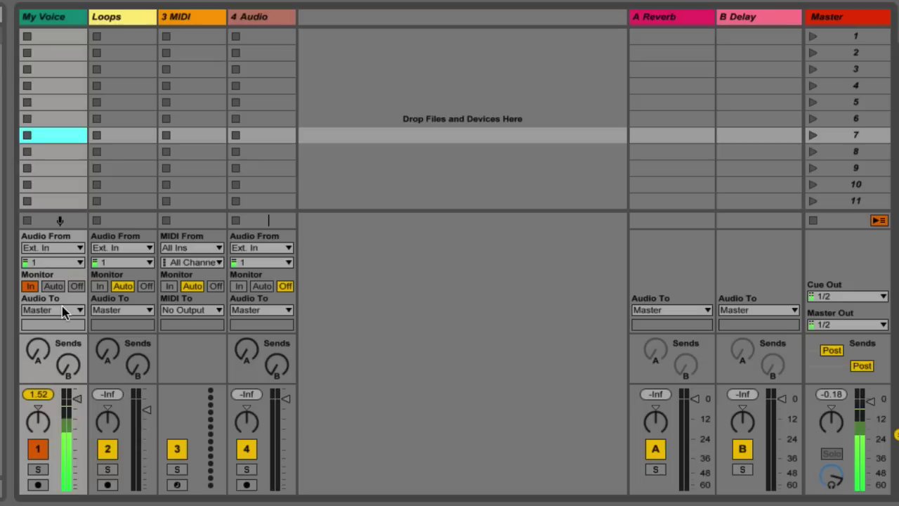
Examine the output routing choices of the My Voice track, keep Master, and reset its peak level indicator.
left_click(62, 310)
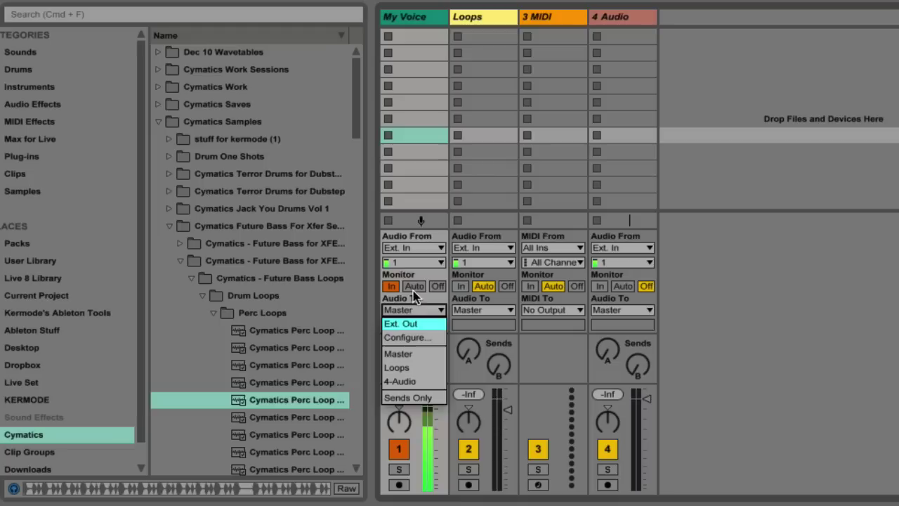
left_click(436, 201)
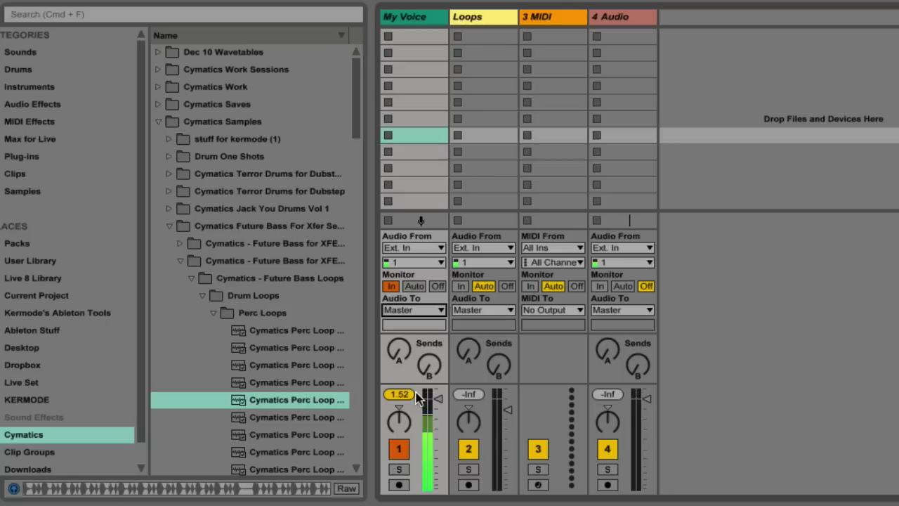
left_click_drag(399, 394, 406, 395)
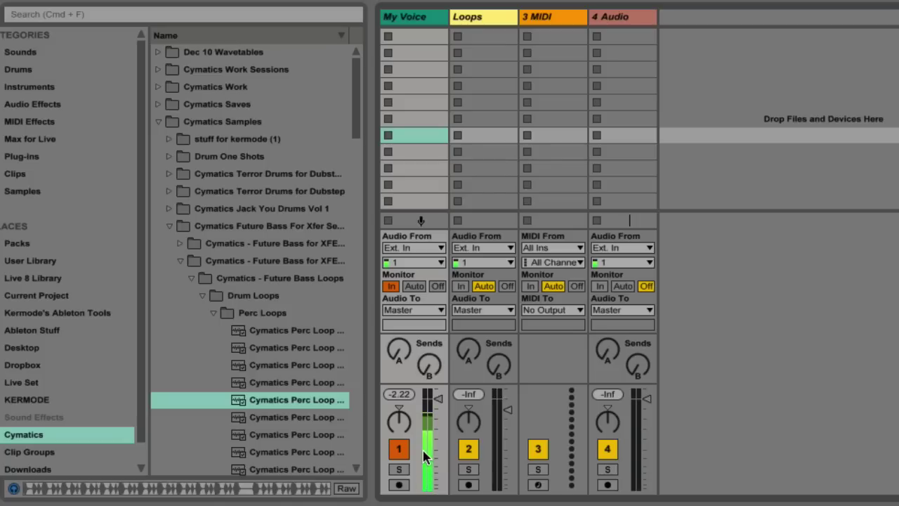
Lower the My Voice track volume to about -0.5 dB and try its pan control.
left_click_drag(425, 457, 439, 409)
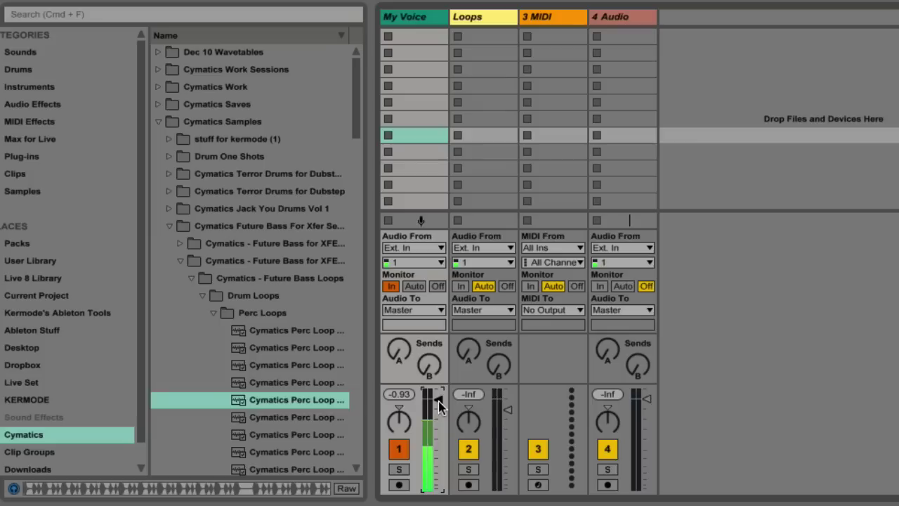
left_click_drag(401, 393, 406, 409)
scroll(398, 394, "up", 3)
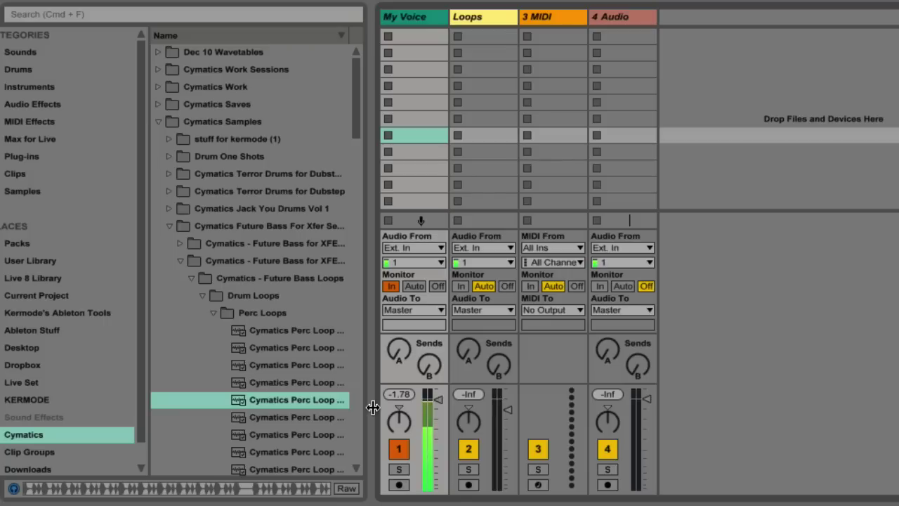
left_click_drag(398, 420, 398, 410)
Load the Operator instrument onto the 3 MIDI track.
left_click(34, 88)
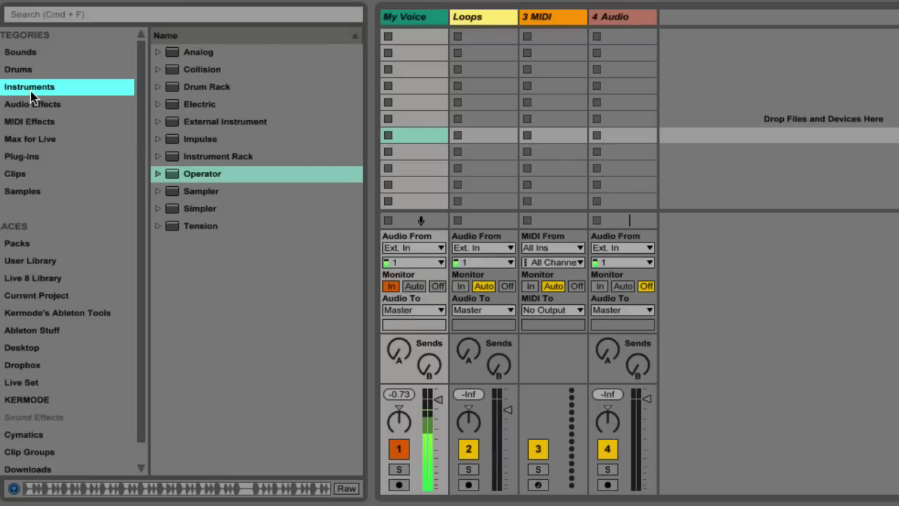
left_click_drag(257, 175, 537, 80)
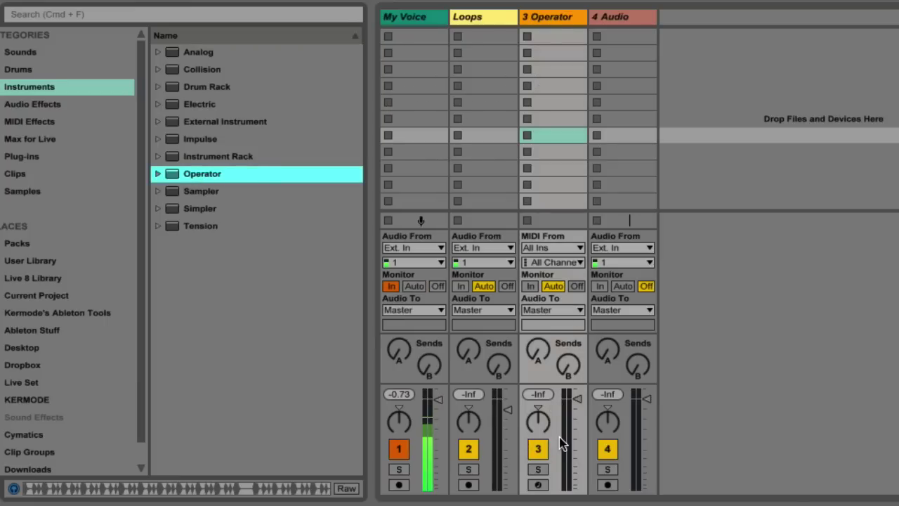
Try switching the track activators of Loops and 3 Operator off and back on.
left_click(414, 202)
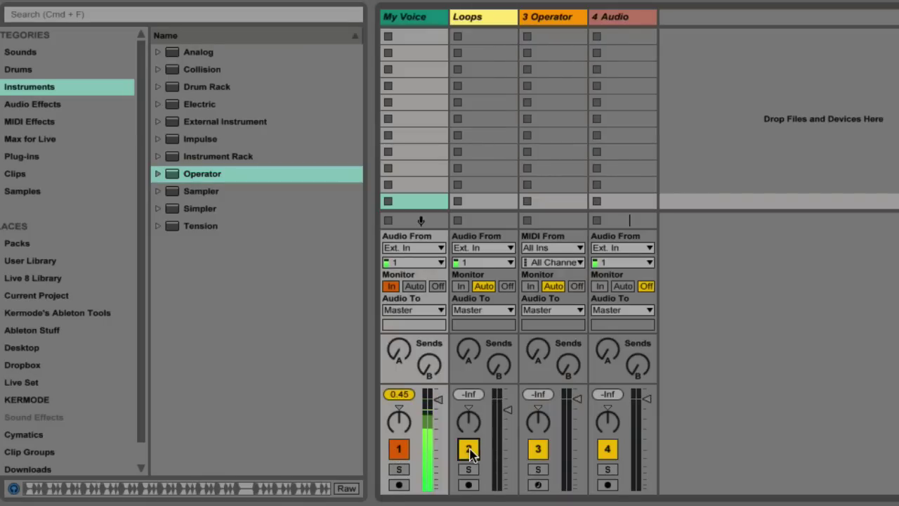
left_click(539, 448)
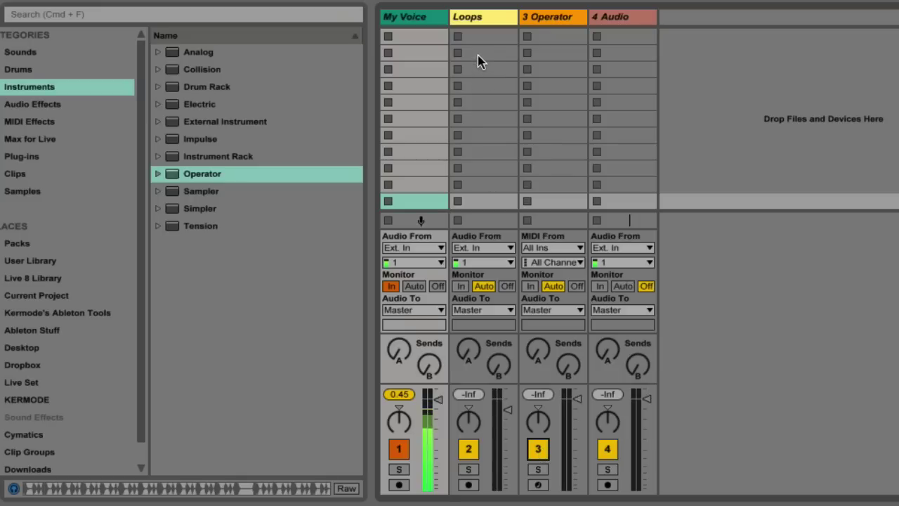
left_click(478, 56)
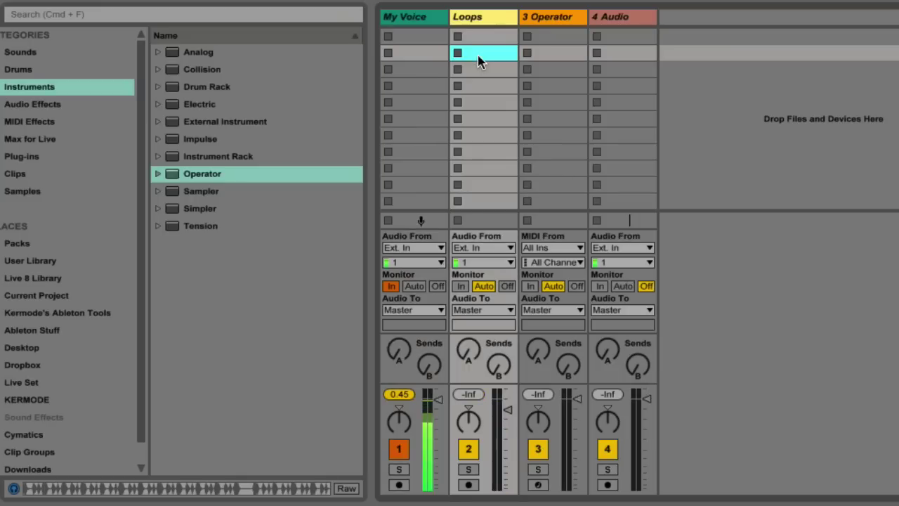
left_click(469, 451)
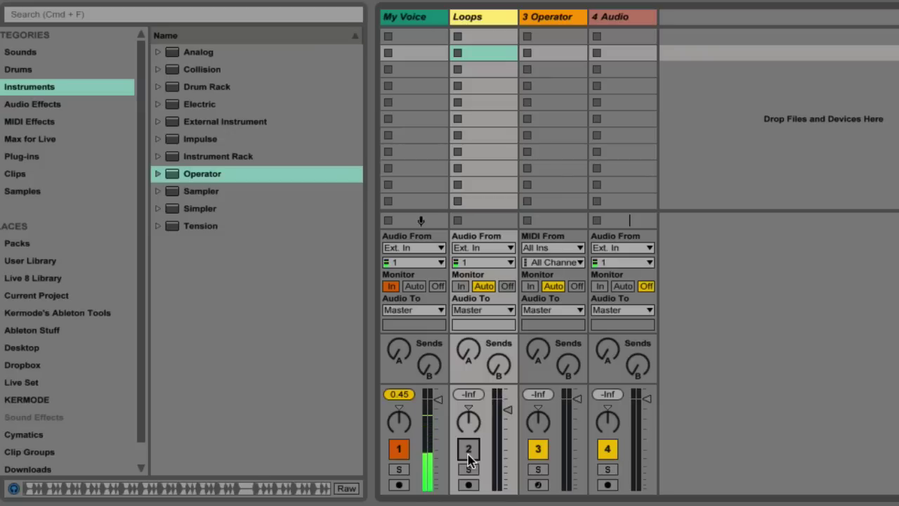
left_click(469, 452)
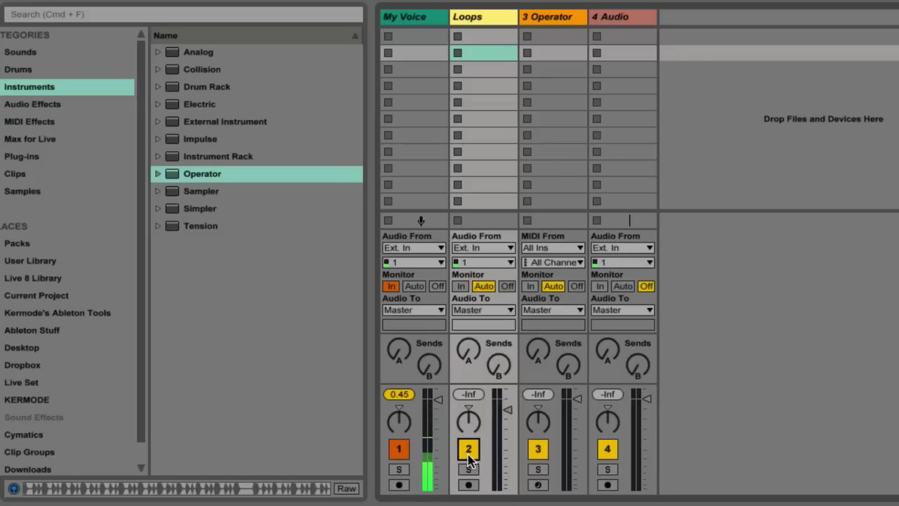
Try soloing and unsoloing the My Voice track twice.
left_click(399, 469)
left_click(399, 469)
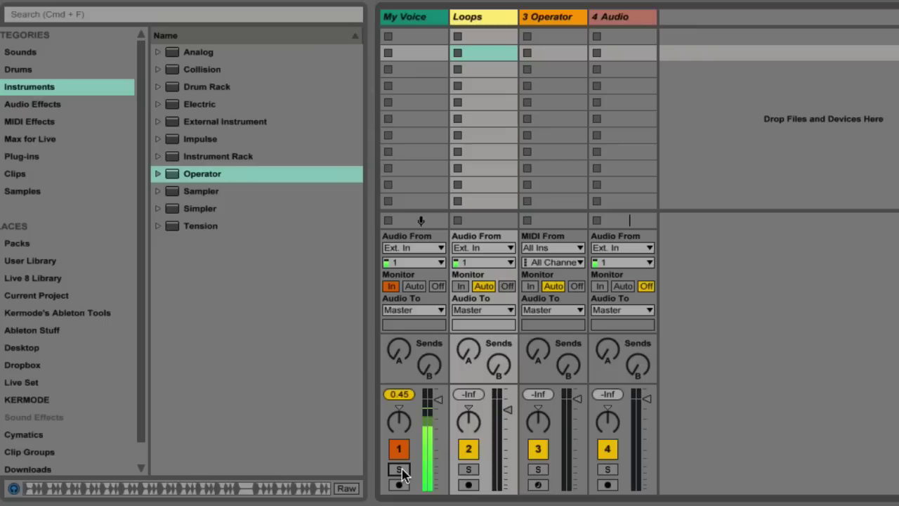
left_click(399, 469)
left_click(399, 470)
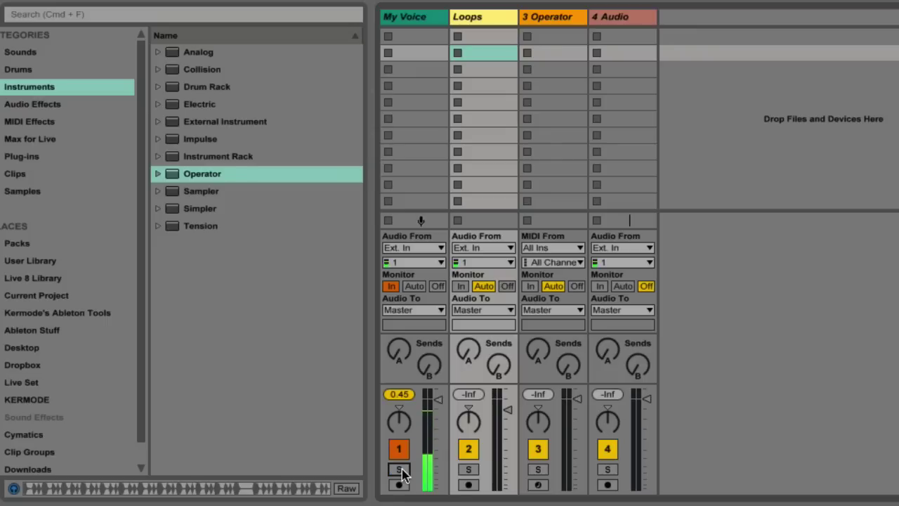
Try record-arming My Voice and 3 Operator together, and leave only My Voice armed.
left_click(399, 485)
left_click(399, 485)
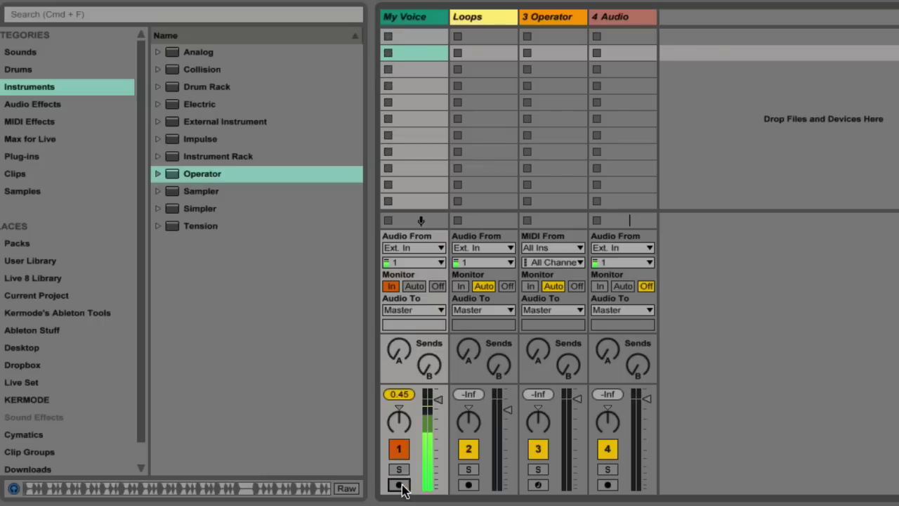
left_click(400, 484)
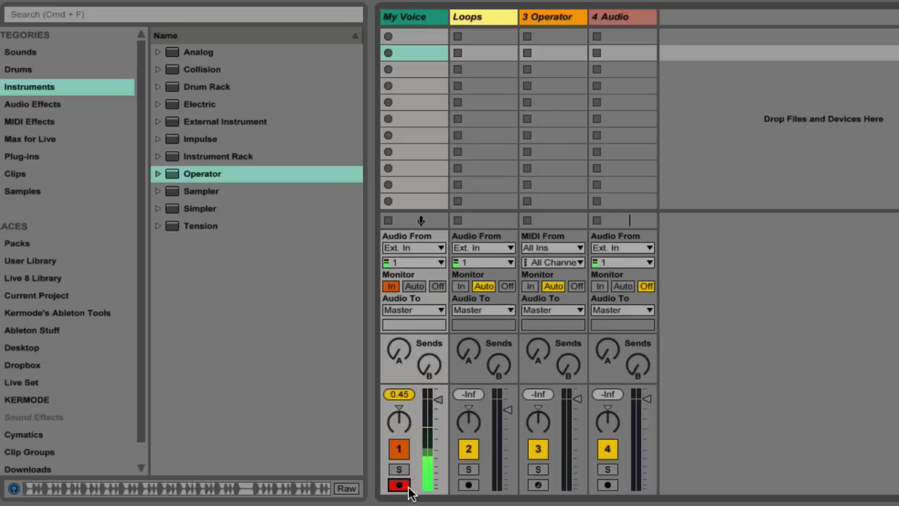
left_click(538, 485)
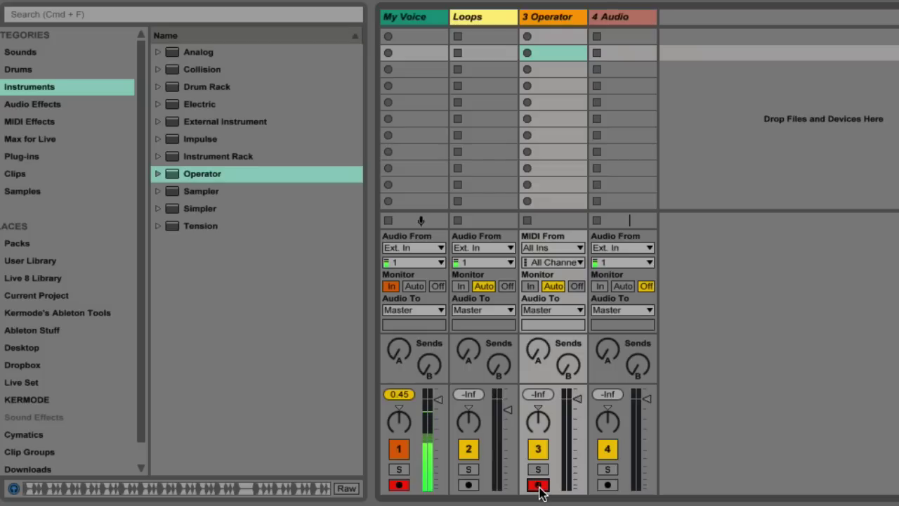
left_click(393, 484)
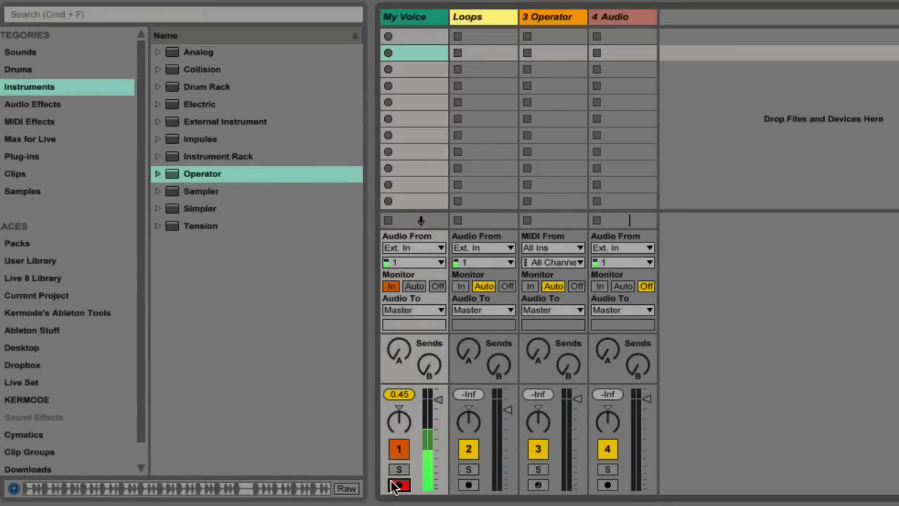
Record a short clip into the second slot of My Voice and play it back with monitoring set to Auto.
left_click(388, 54)
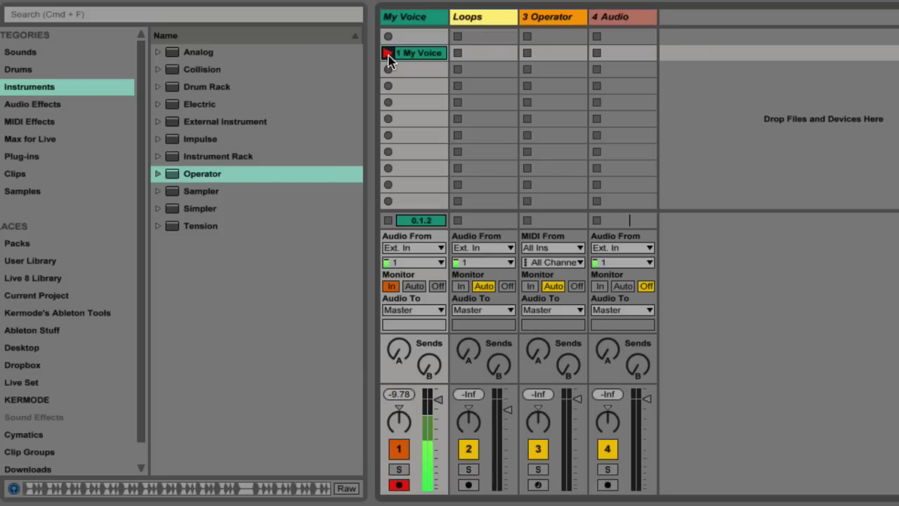
left_click(389, 54)
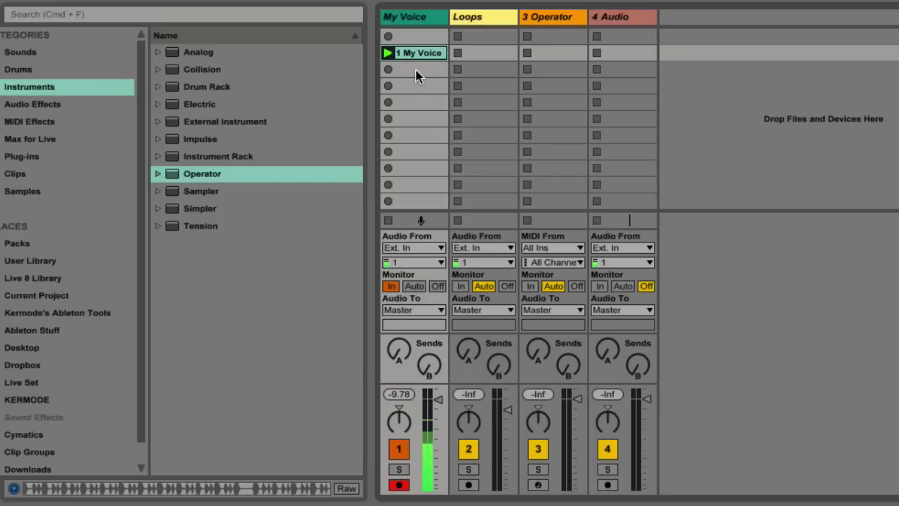
left_click(413, 286)
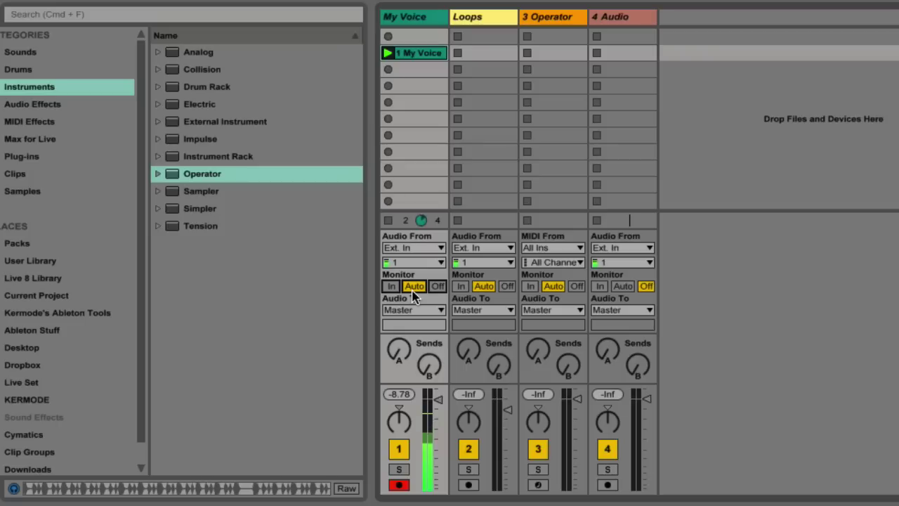
left_click(387, 52)
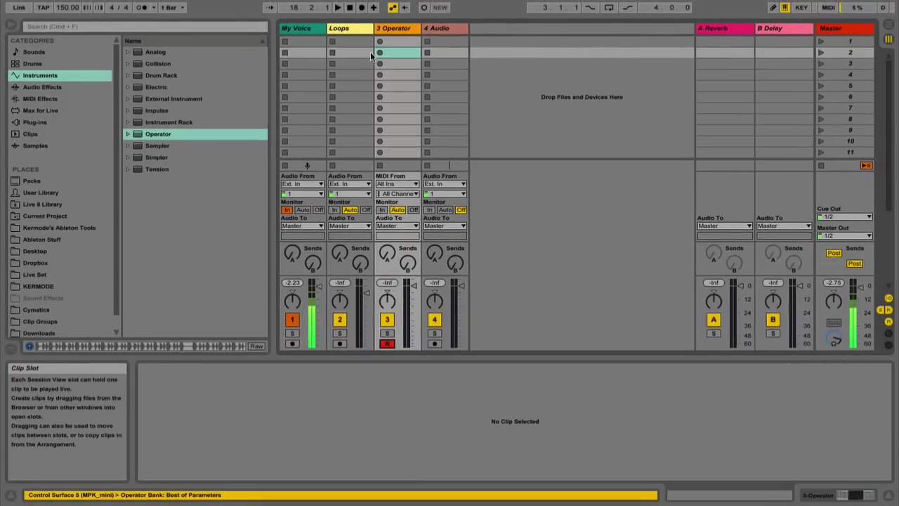
Record a short MIDI clip into the second slot of the 3 Operator track, and delete it.
left_click(379, 52)
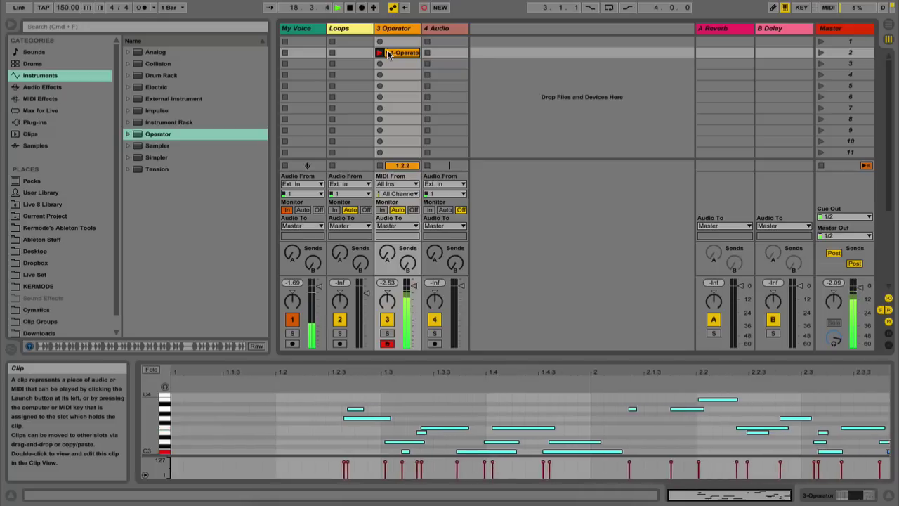
left_click(386, 54)
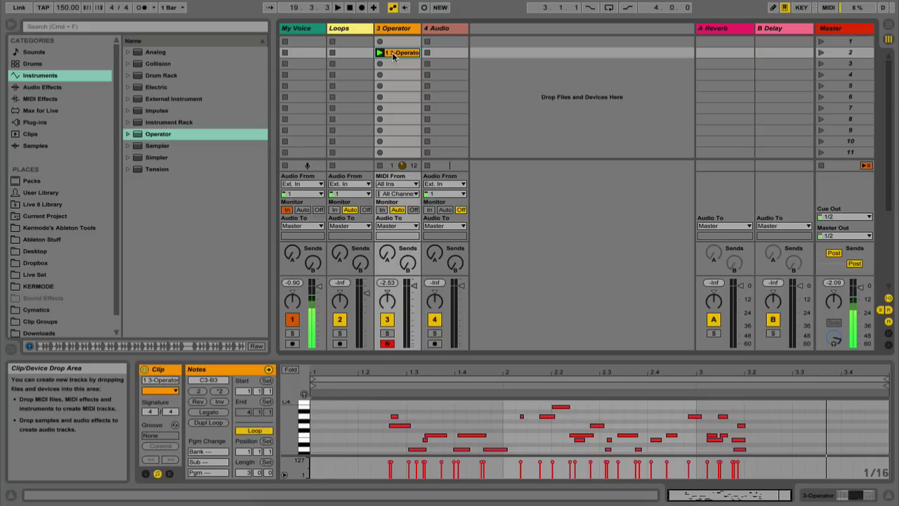
left_click(395, 64)
left_click(396, 56)
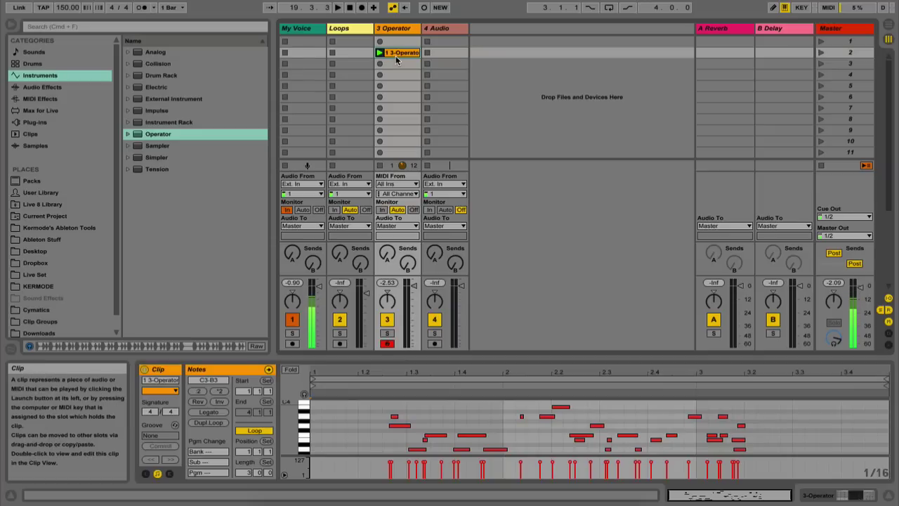
key("Delete")
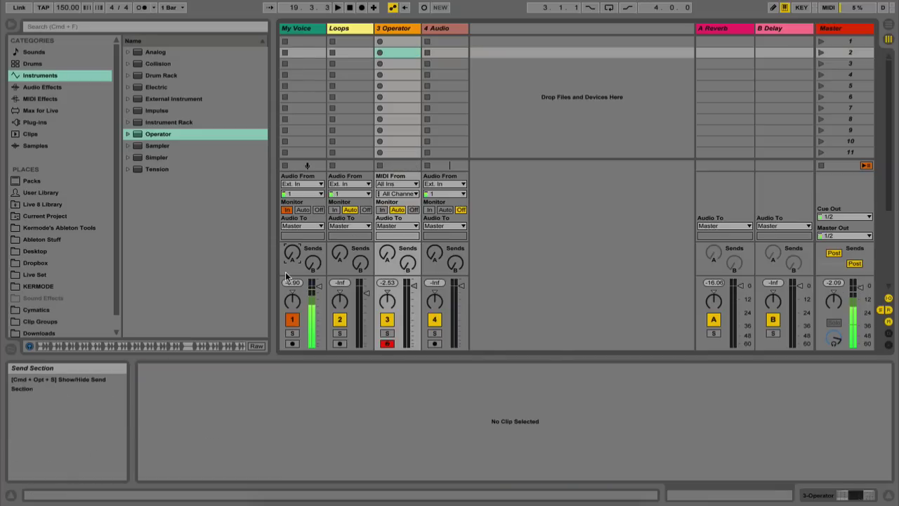
Return playback to the arrangement in Arrangement View and enlarge the My Voice track to reveal its mixer controls.
key("Tab")
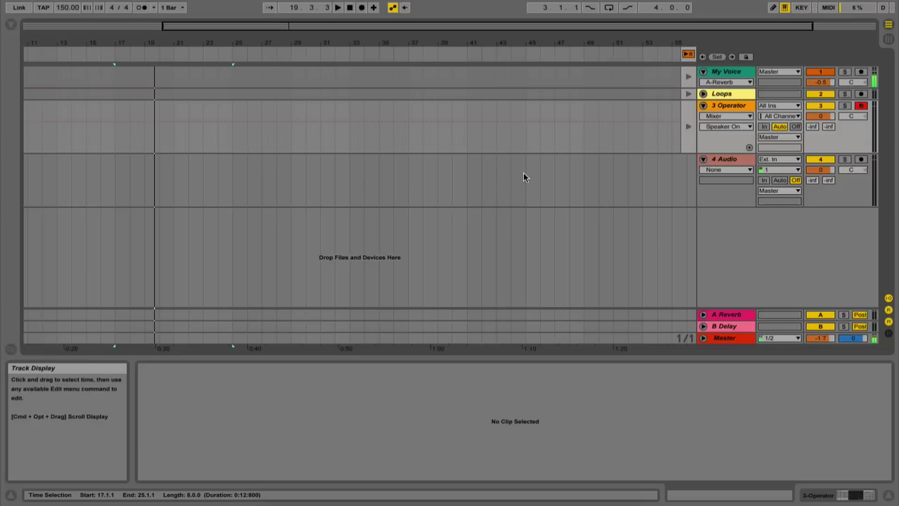
left_click(687, 54)
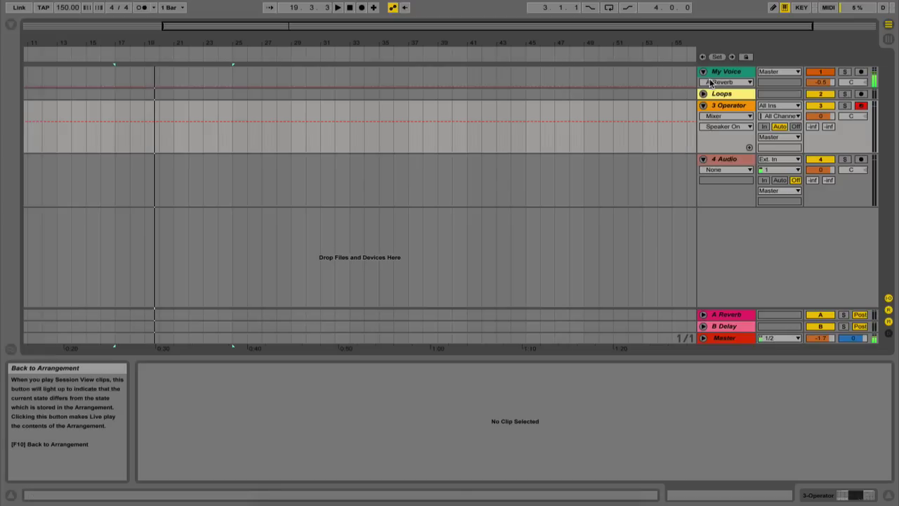
left_click_drag(723, 88, 725, 123)
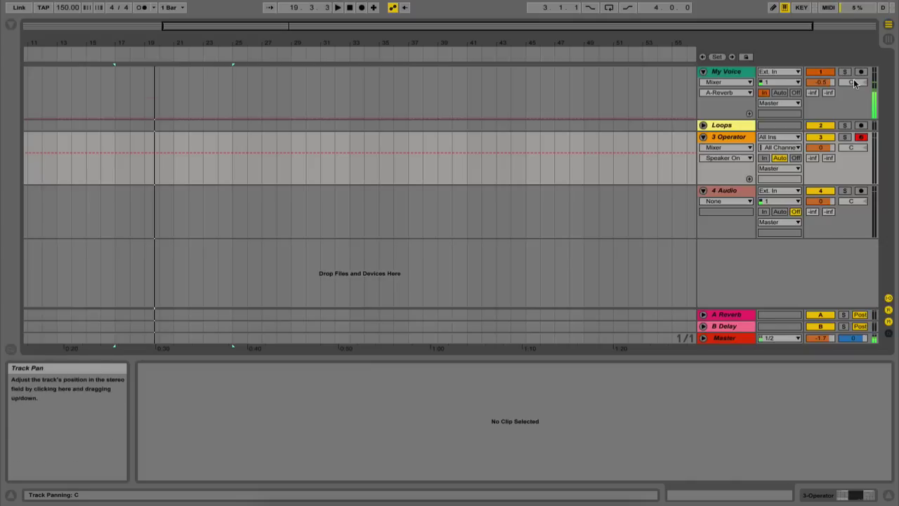
Try panning My Voice to 29R before recentering it, and check its Reverb and Delay send controls.
left_click_drag(854, 83, 854, 63)
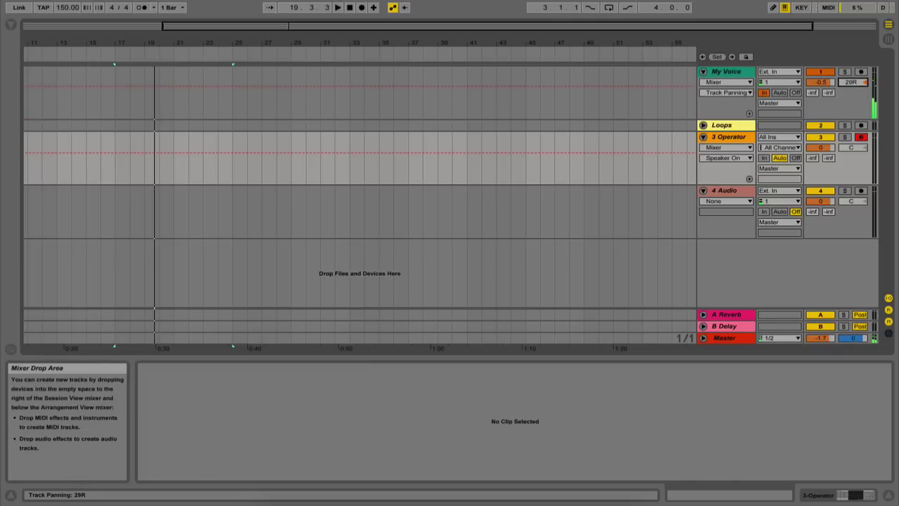
left_click(863, 83)
left_click(813, 93)
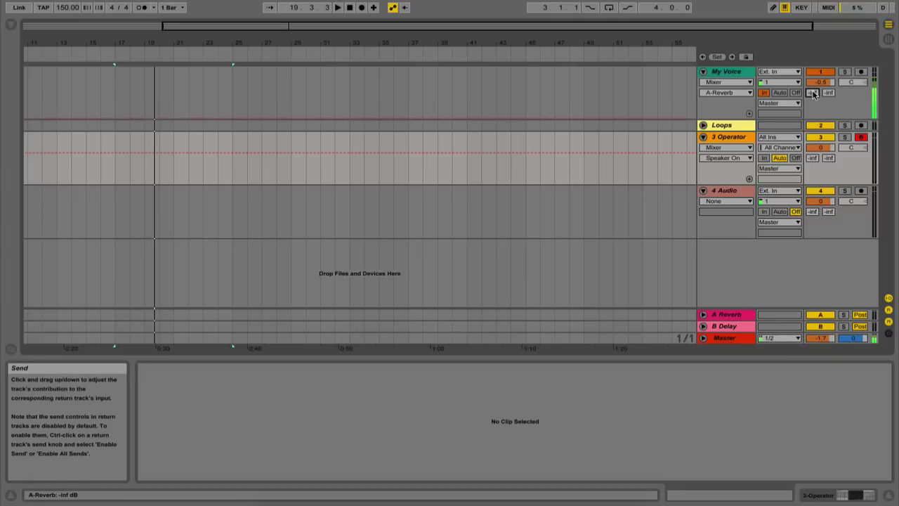
left_click(828, 94)
Show the A Reverb return's device in Session View and try My Voice's send A at 0.0 dB before turning it back down.
key("Tab")
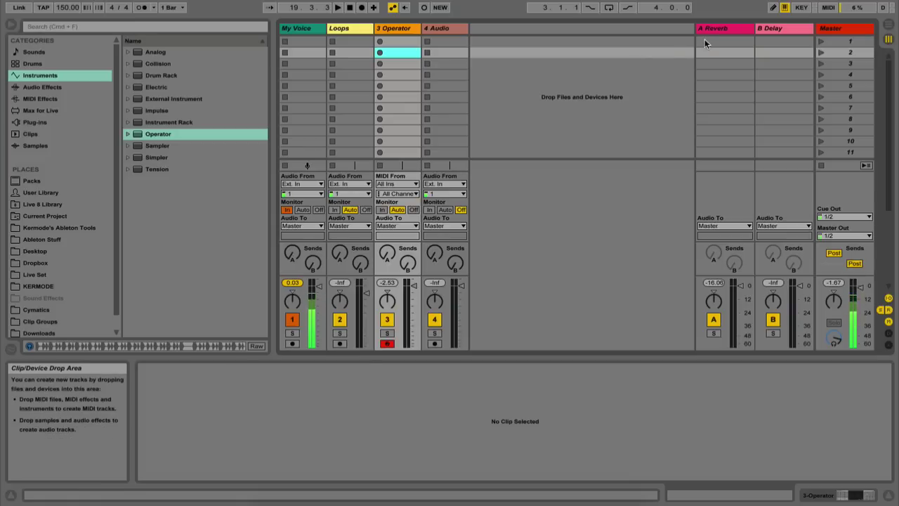
left_click(722, 29)
double_click(722, 30)
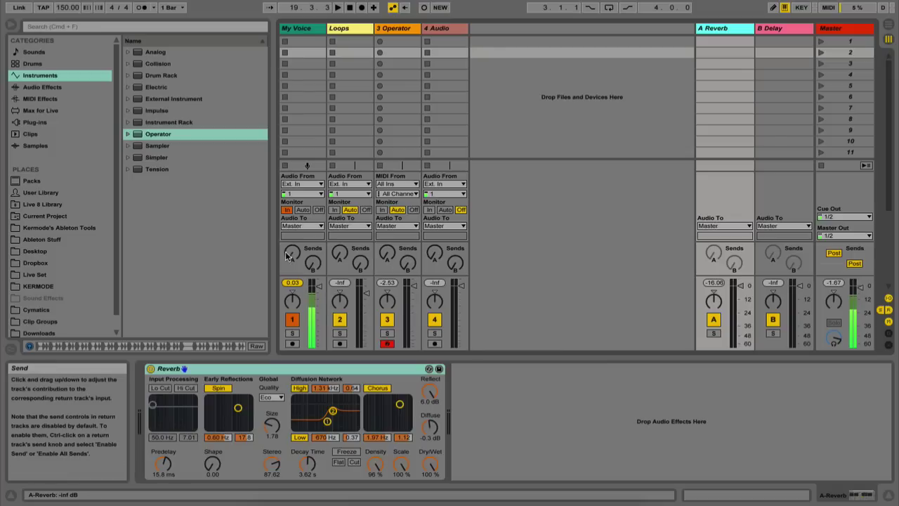
left_click_drag(292, 253, 292, 222)
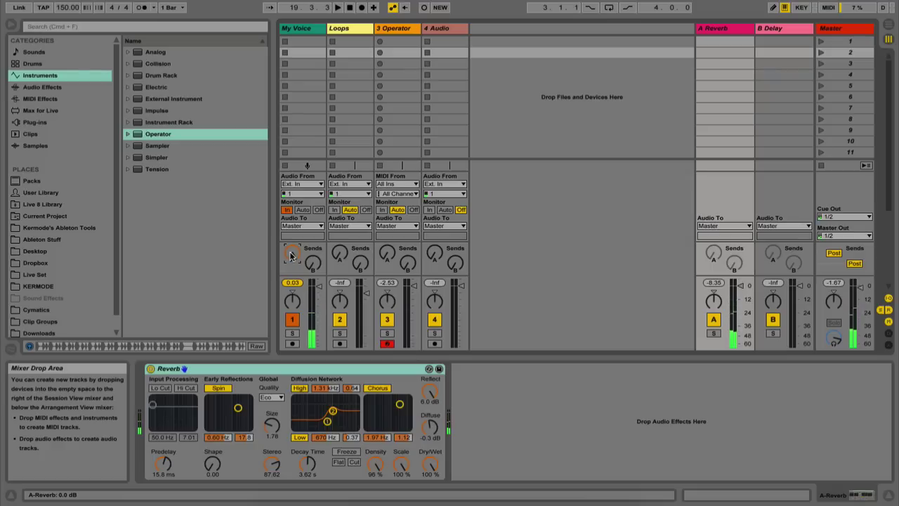
left_click_drag(292, 256, 292, 302)
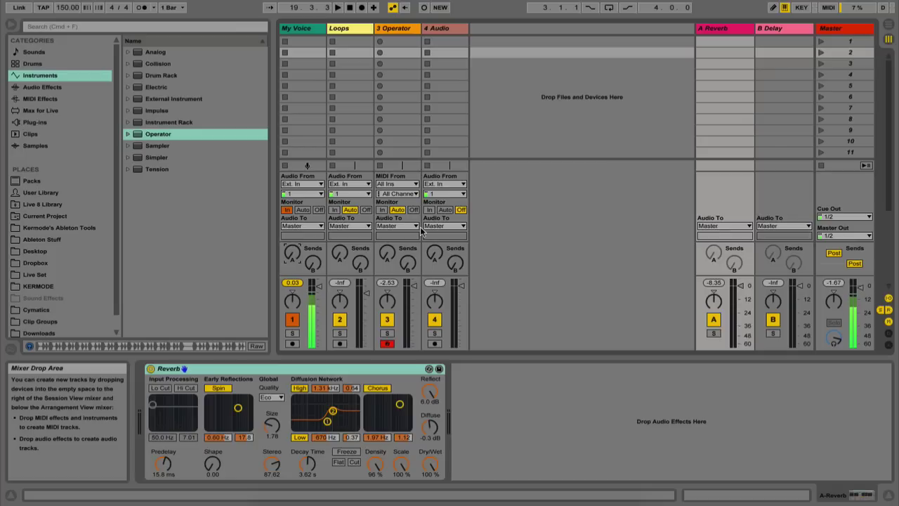
Try raising send A on Loops, 3 Operator and 4 Audio to feed the A Reverb return, and undo the changes.
left_click(735, 43)
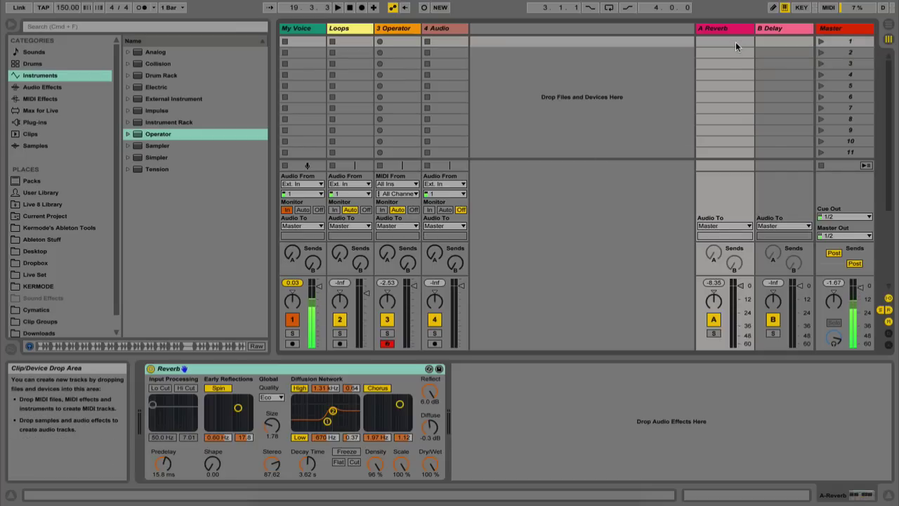
left_click(734, 51)
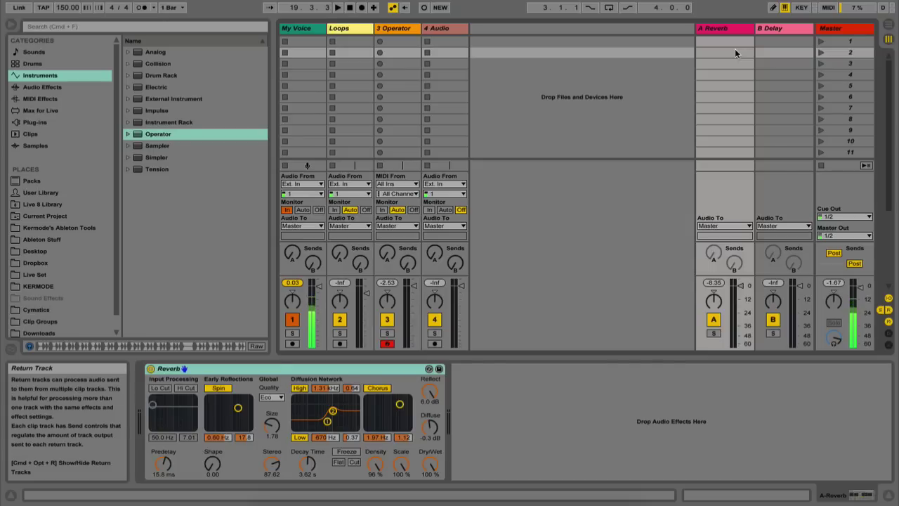
left_click(723, 30)
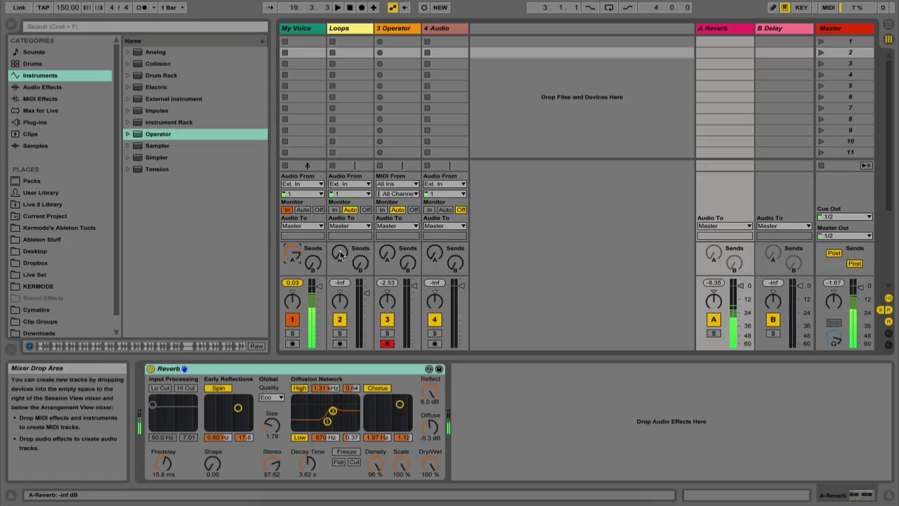
left_click_drag(341, 255, 387, 246)
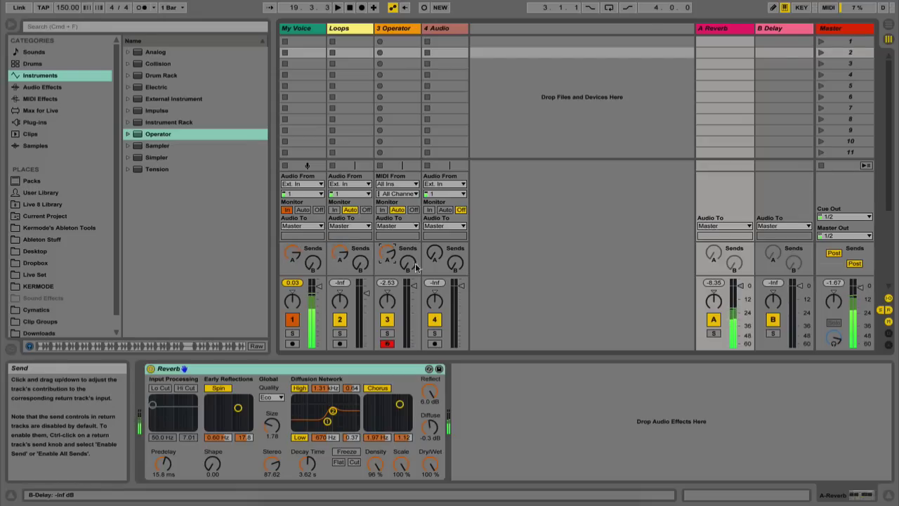
left_click_drag(434, 261, 435, 257)
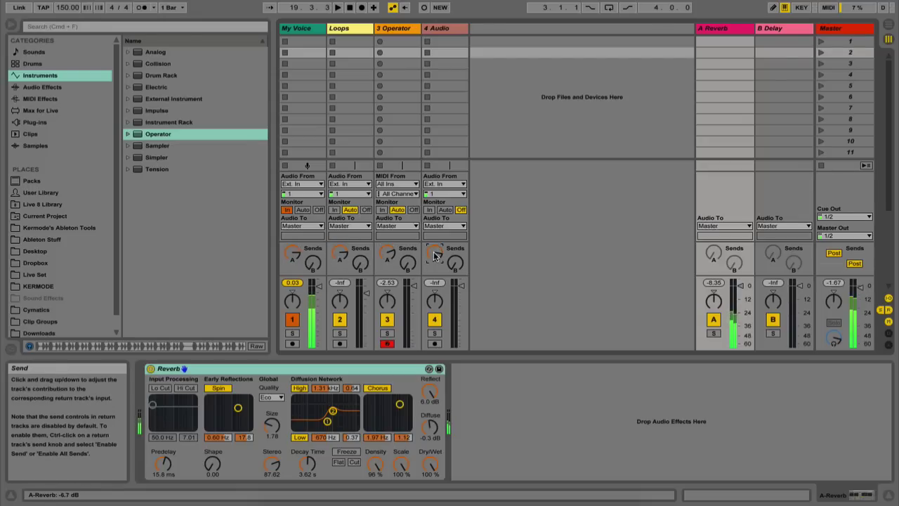
key("super+z")
key("super+z")
key("super+z")
key("super+z")
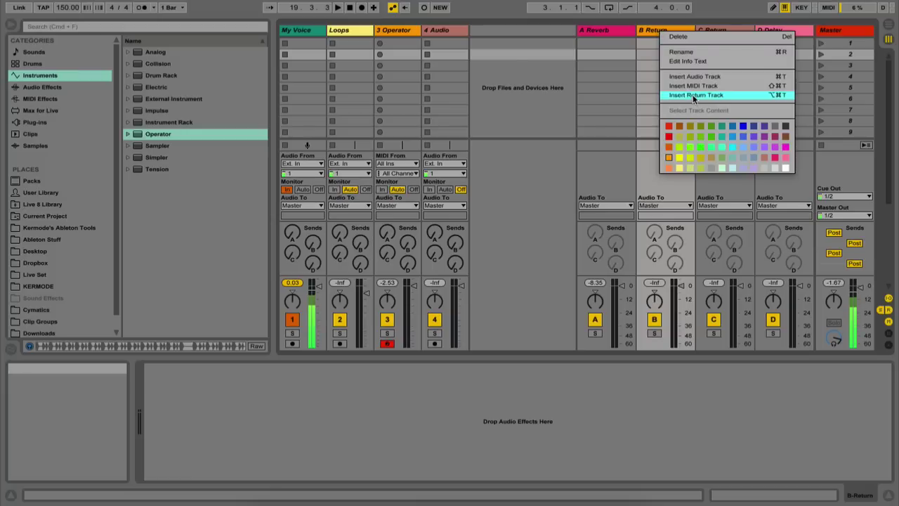
Try inserting several additional return tracks between A Reverb and the Delay return.
left_click(693, 94)
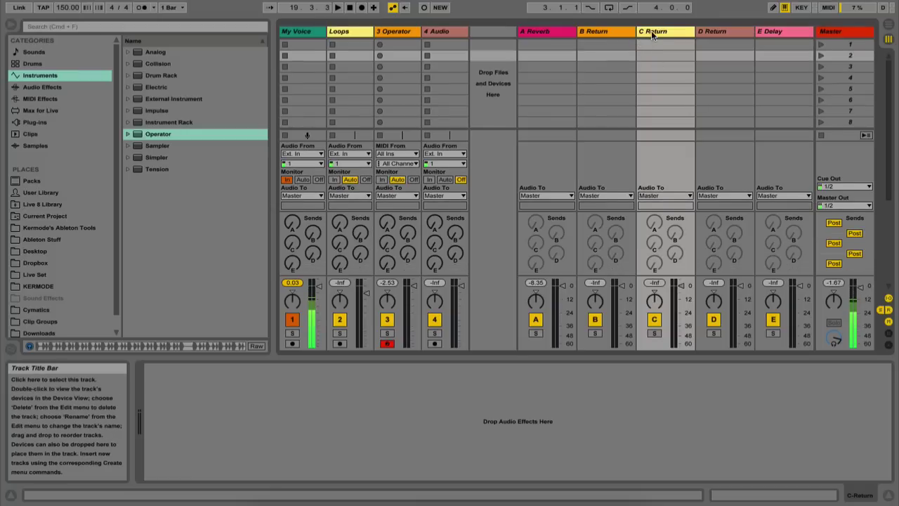
right_click(651, 30)
left_click(679, 98)
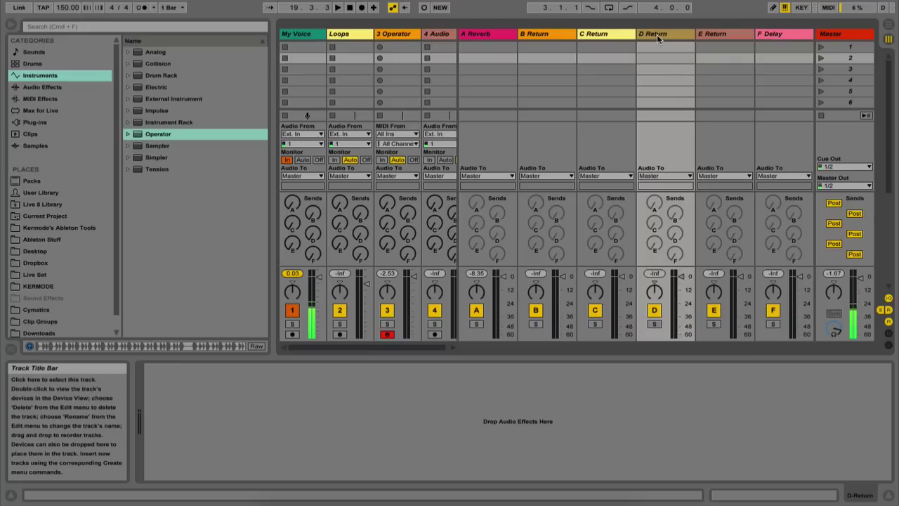
right_click(657, 34)
left_click(685, 98)
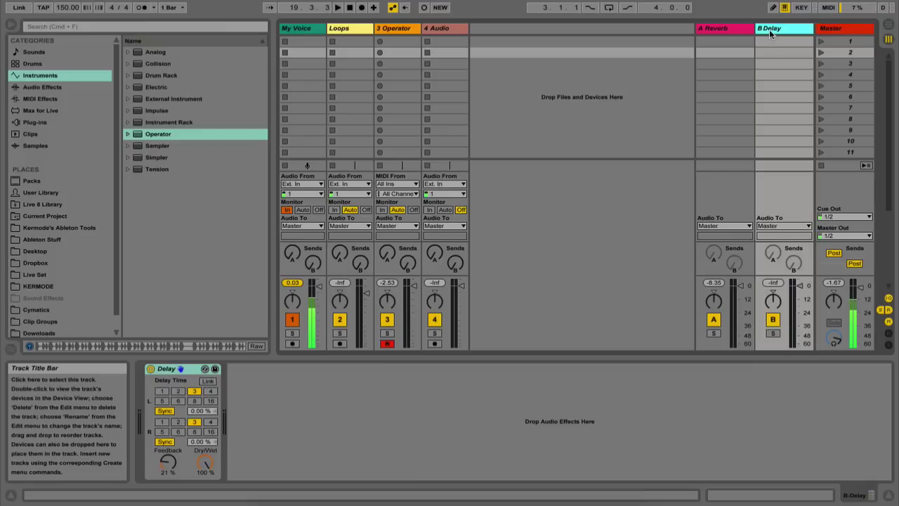
Try My Voice's send B to the Delay return at 0.0 dB, turn it back down to -inf, and select A Reverb.
left_click_drag(313, 264, 312, 232)
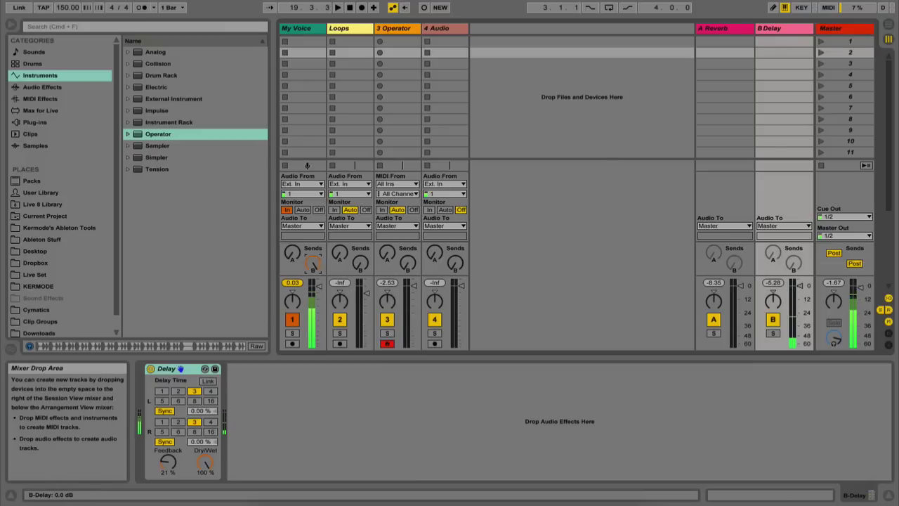
left_click_drag(312, 264, 312, 288)
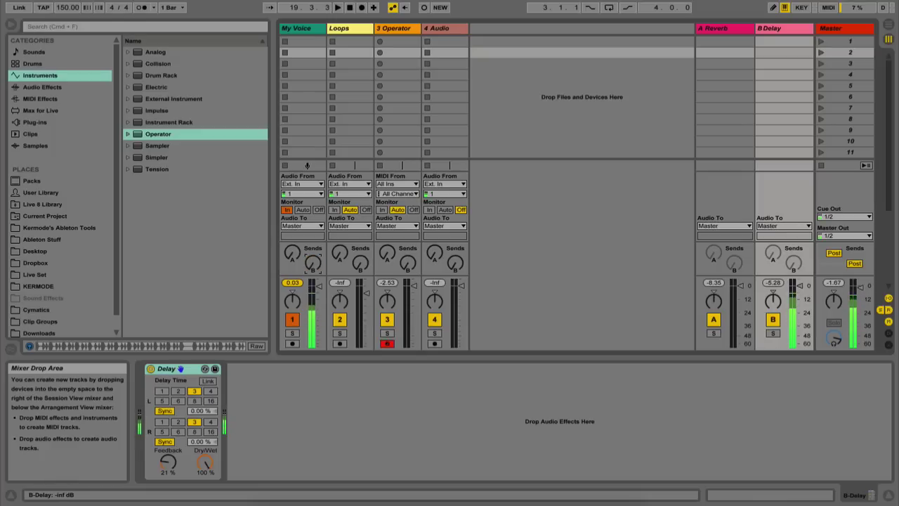
left_click_drag(313, 288, 314, 276)
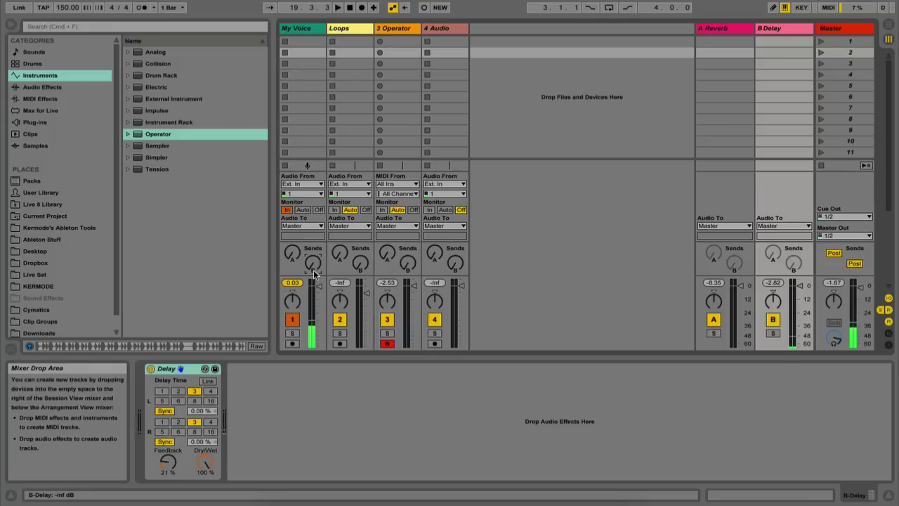
left_click(718, 131)
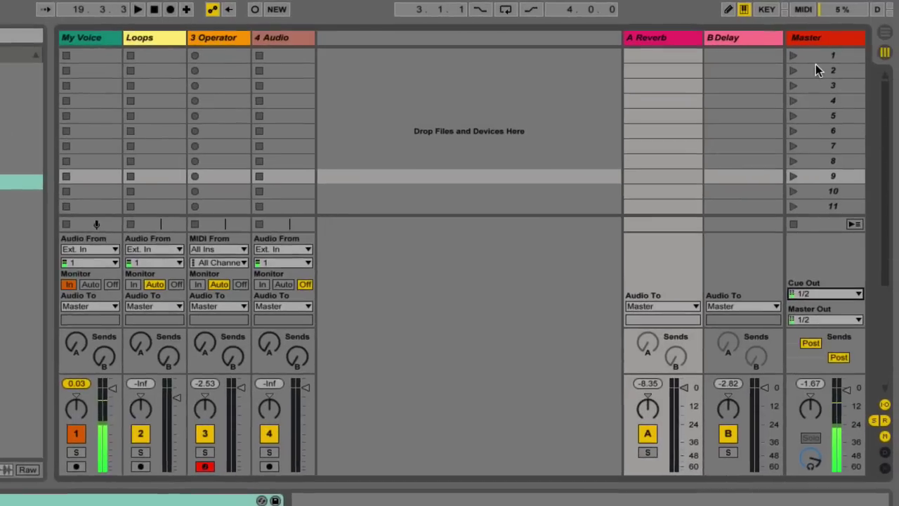
Go through the scene rows on the Master track from scene 1 down to scene 11.
left_click(819, 60)
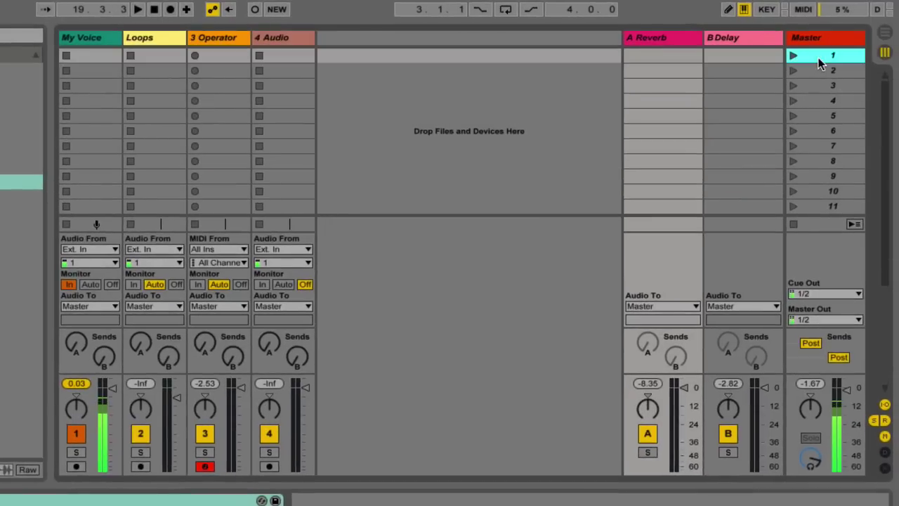
left_click(819, 71)
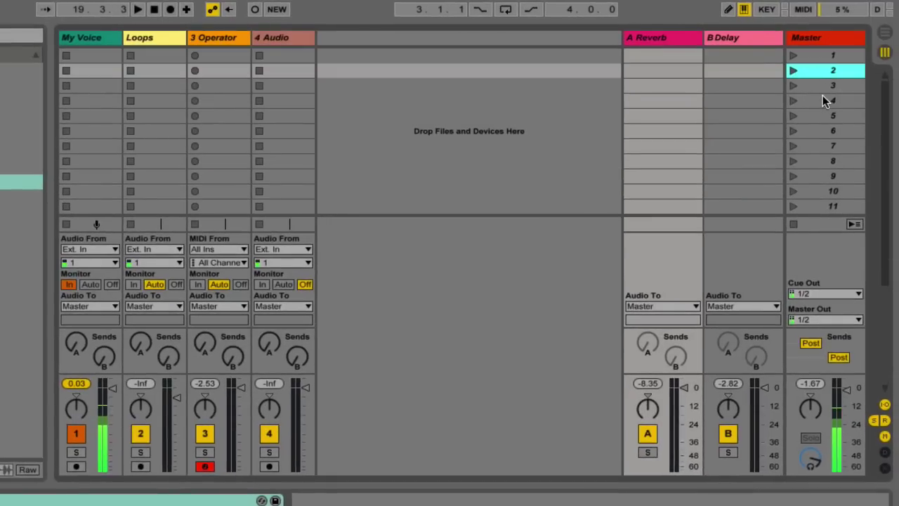
left_click(823, 89)
left_click(824, 102)
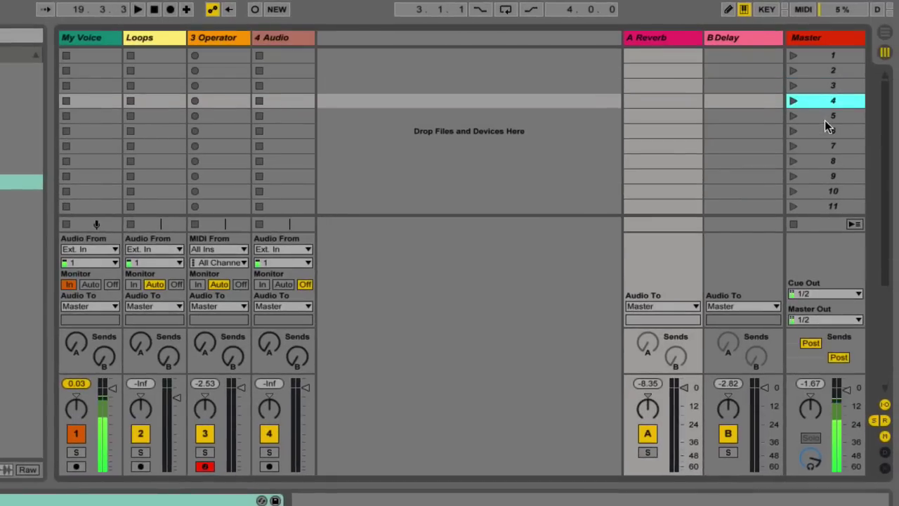
left_click(824, 118)
left_click(826, 131)
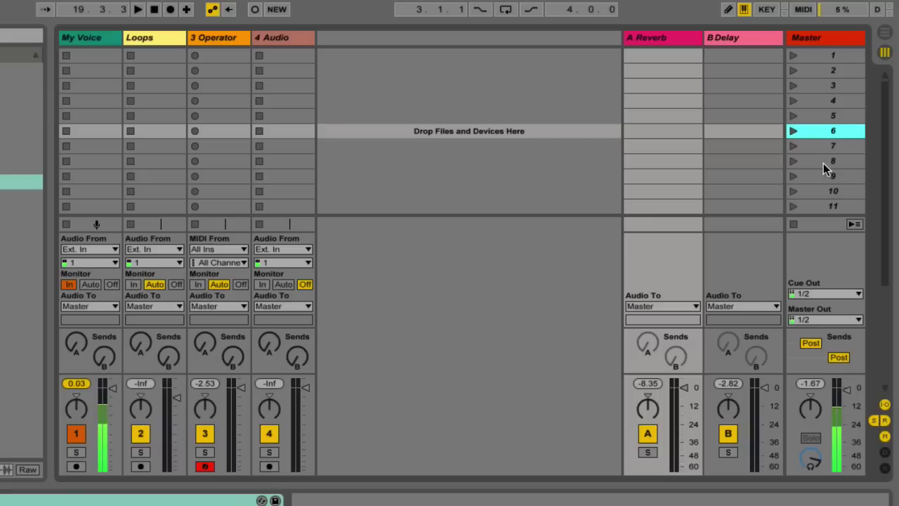
left_click(826, 147)
left_click(826, 175)
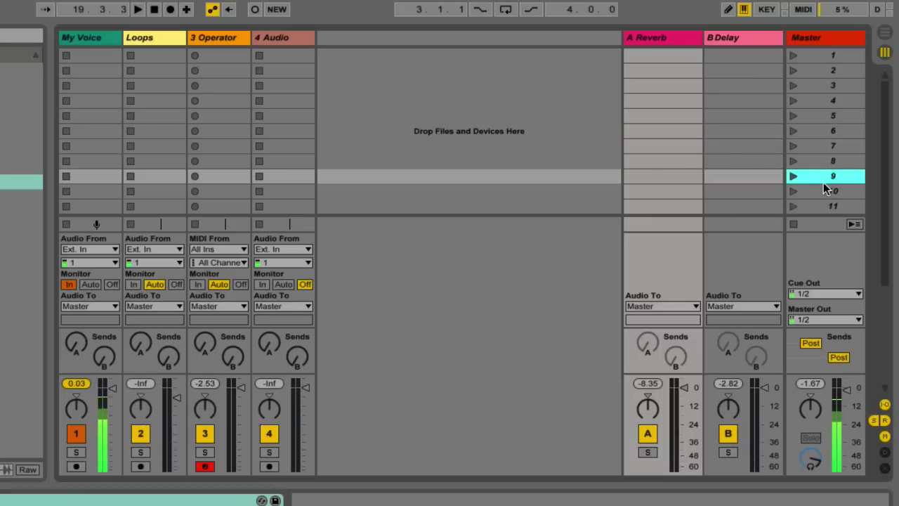
left_click(826, 189)
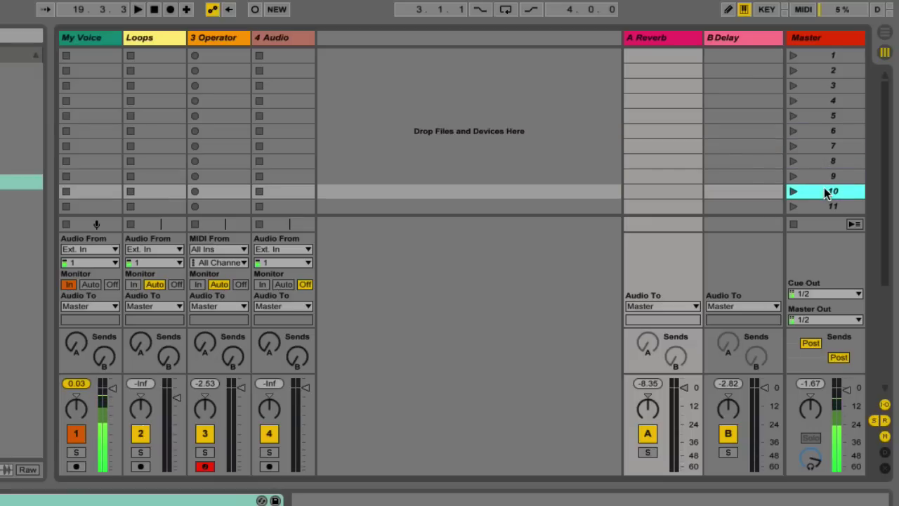
left_click(827, 206)
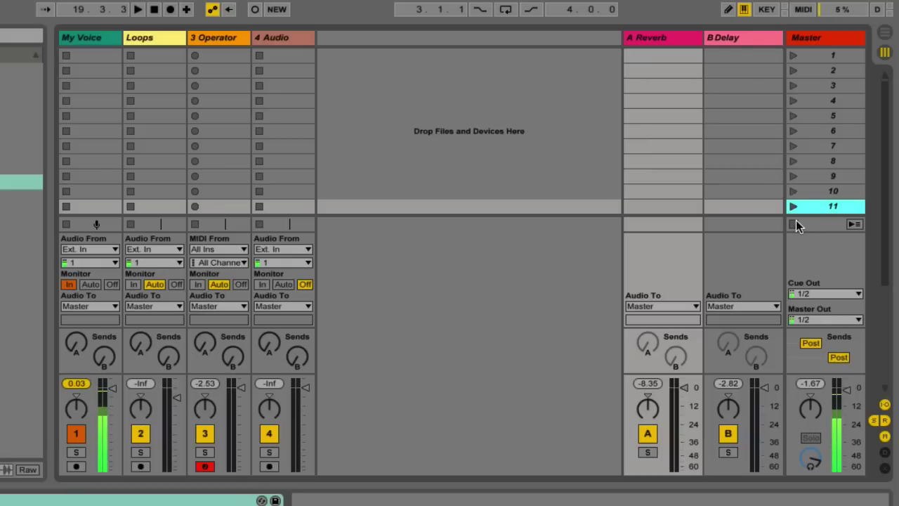
Try stopping all clips from the Master track, and return playback to the arrangement.
left_click(796, 221)
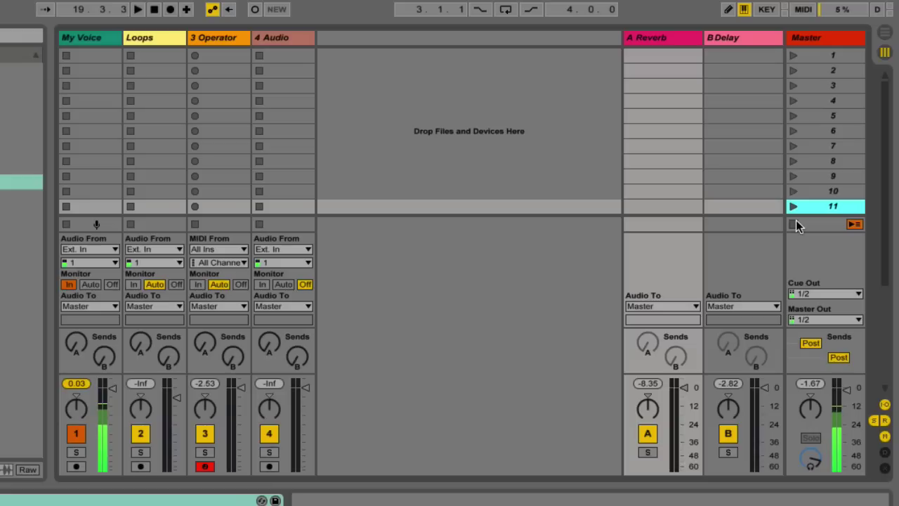
left_click(855, 225)
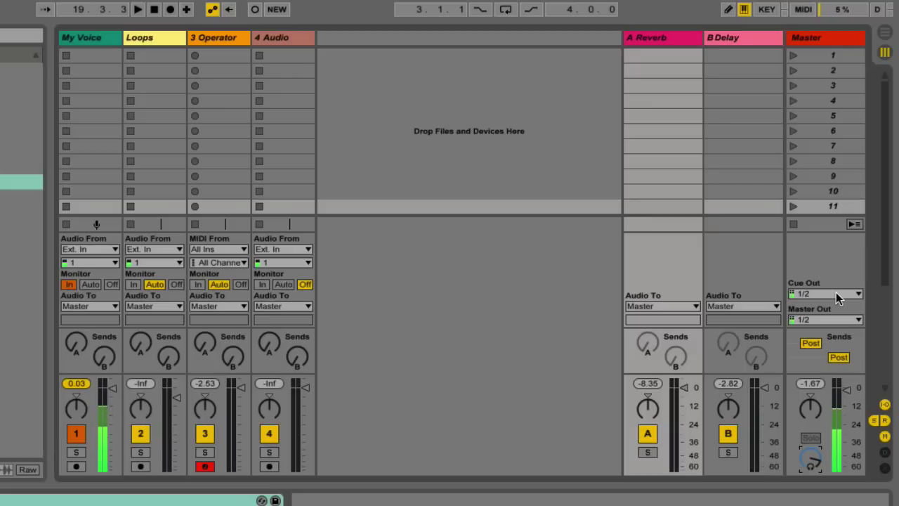
Toggle the Master's send A mode away from Post and back, and check the Loops volume fader.
left_click(810, 343)
left_click(811, 347)
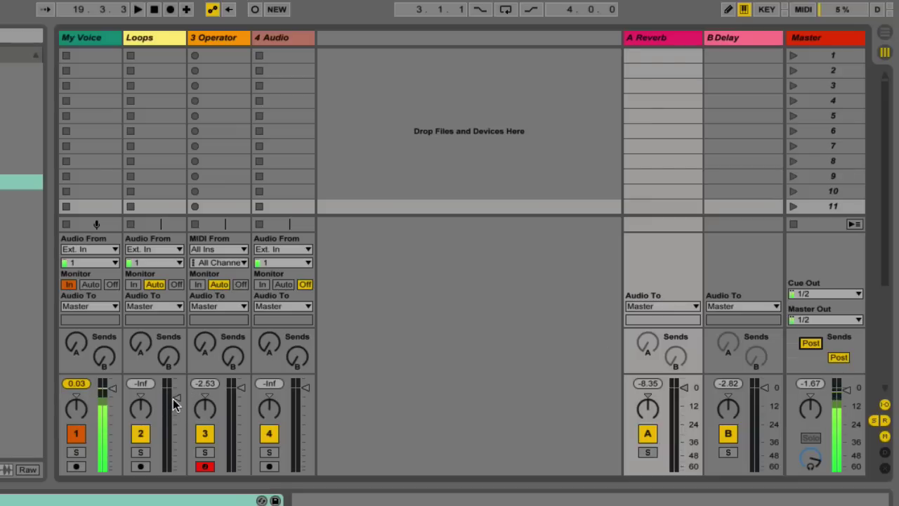
mouse_move(176, 399)
left_mouse_down()
mouse_move(176, 388)
mouse_move(176, 465)
mouse_move(177, 383)
mouse_move(176, 428)
mouse_move(176, 397)
left_mouse_up()
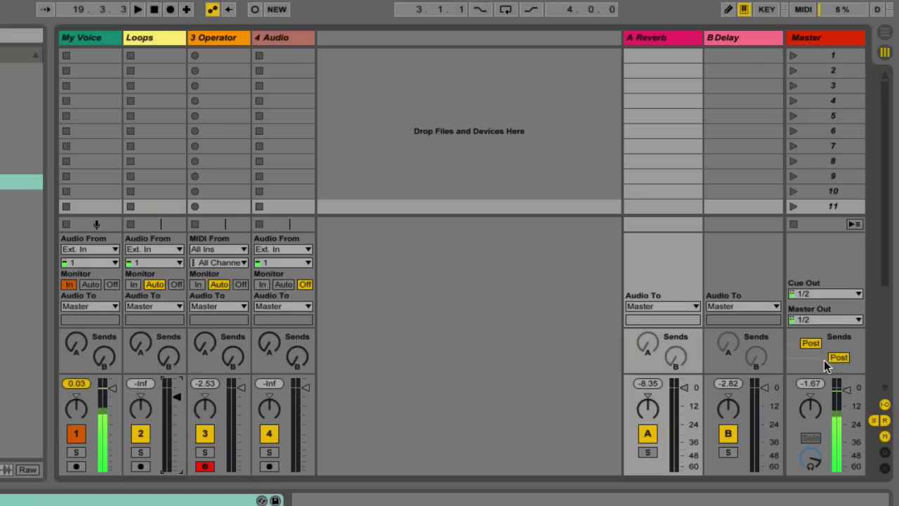
Try send A in Pre mode with the Loops volume pulled all the way down, and switch it back to Post.
left_click(810, 343)
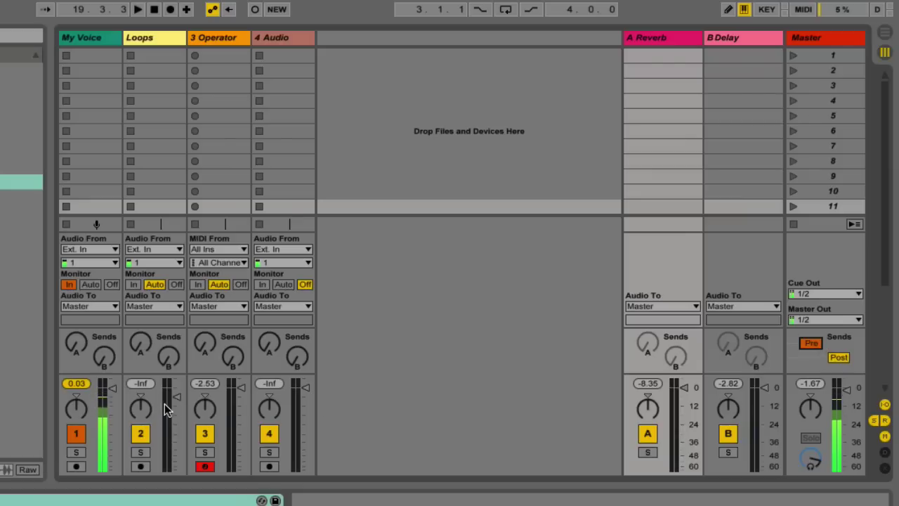
left_click_drag(164, 405, 170, 460)
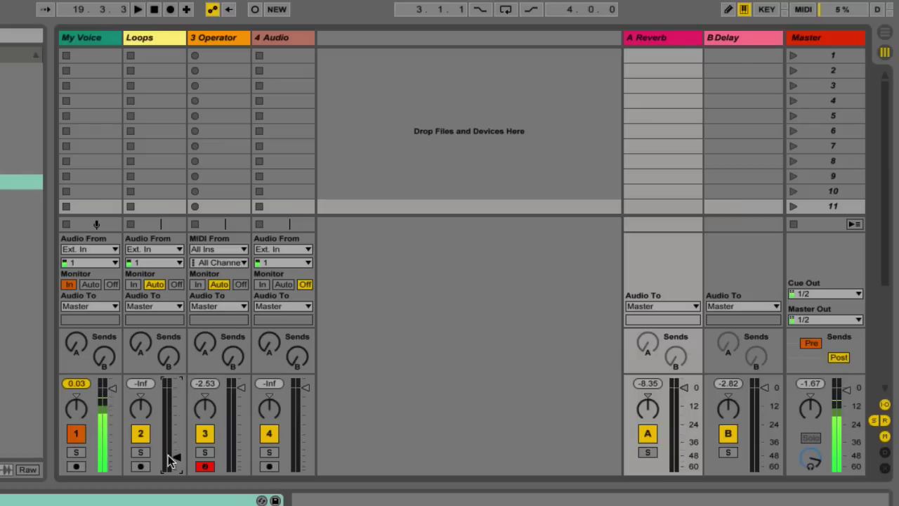
left_click(682, 133)
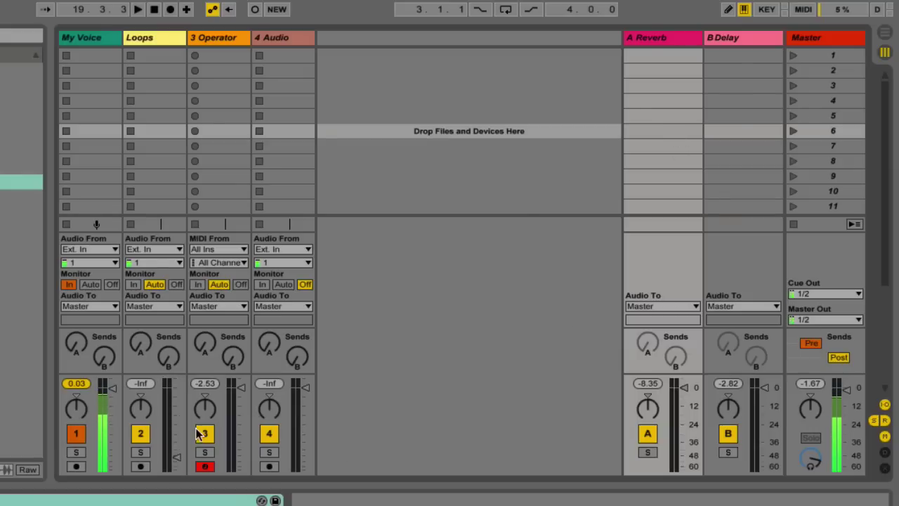
left_click_drag(176, 457, 177, 476)
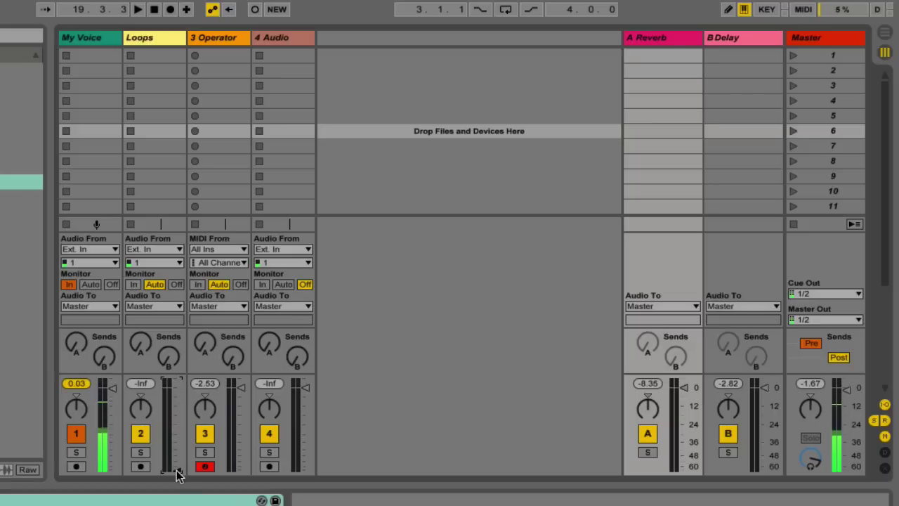
left_click(810, 343)
mouse_move(833, 398)
left_mouse_down()
mouse_move(832, 475)
mouse_move(830, 395)
left_mouse_up()
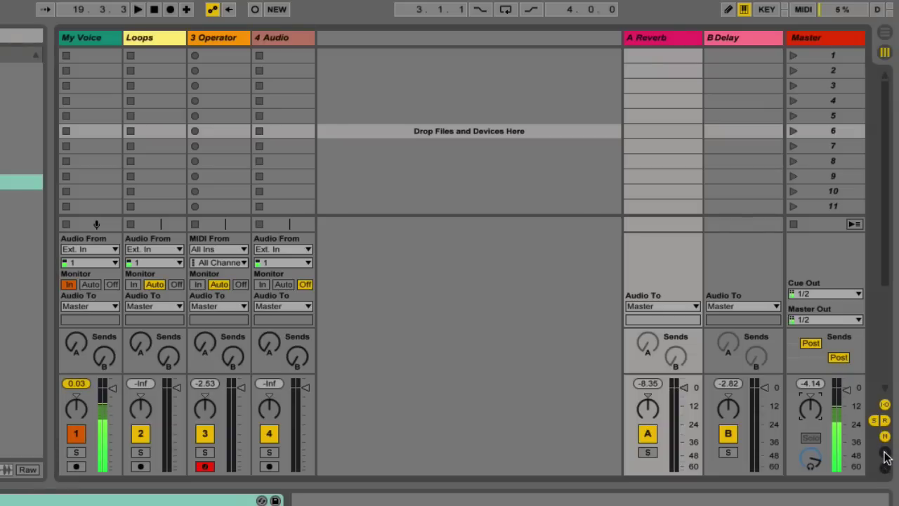
Hide and show the input/output section of the Session mixer several times, leaving it shown.
left_click(886, 409)
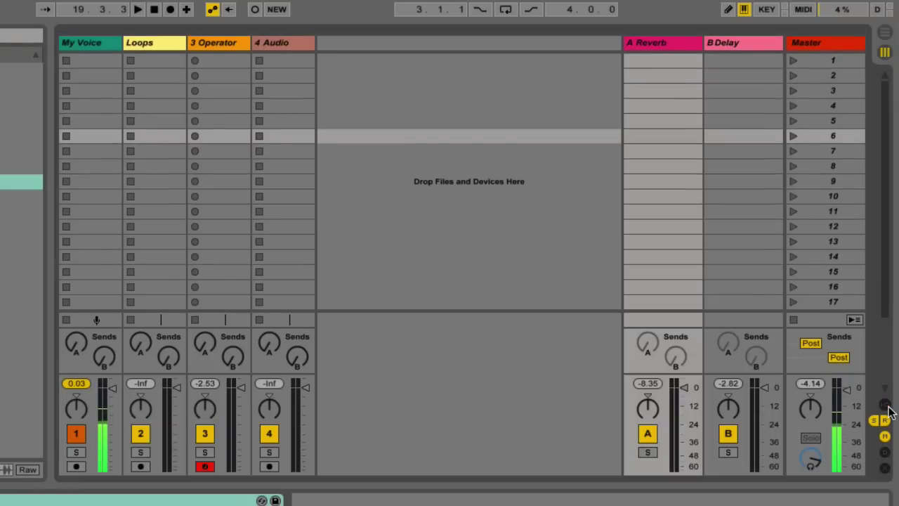
left_click(886, 409)
left_click(886, 409)
left_click(886, 409)
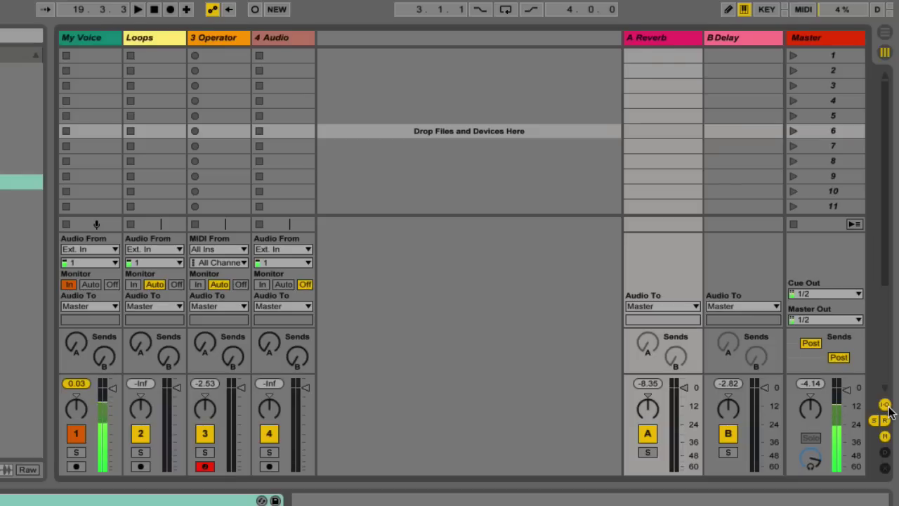
left_click(886, 409)
left_click(886, 409)
left_click(886, 409)
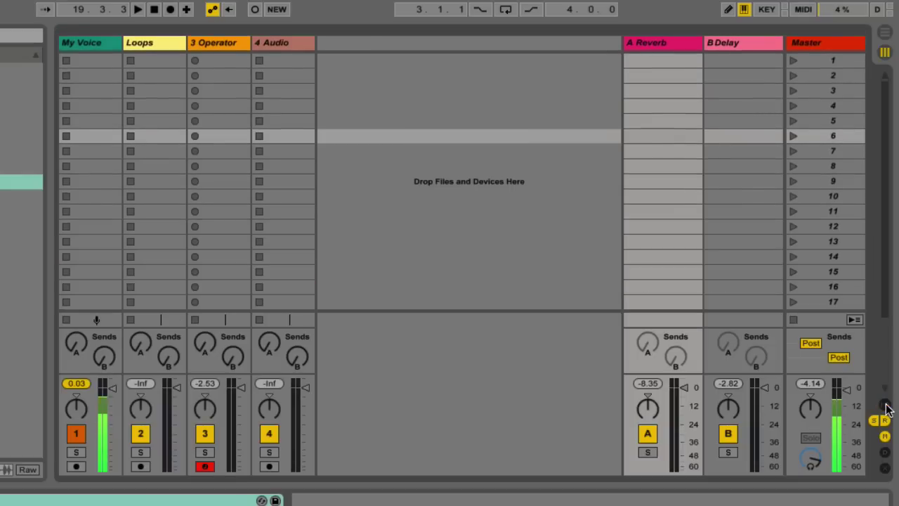
left_click(887, 409)
left_click(887, 408)
left_click(887, 409)
left_click(886, 409)
left_click(887, 408)
left_click(886, 409)
left_click(886, 409)
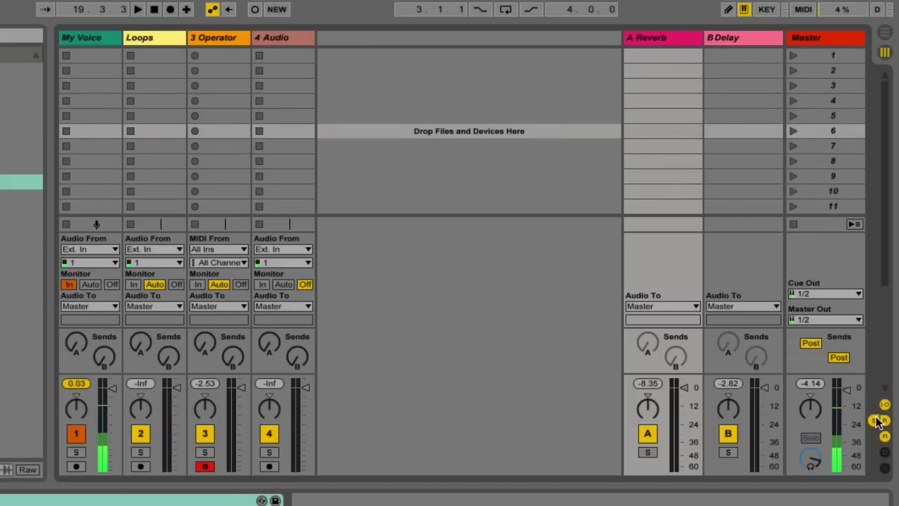
Hide and show the sends section of the Session mixer several times, leaving it shown.
left_click(875, 420)
left_click(876, 420)
left_click(876, 419)
left_click(877, 419)
left_click(877, 419)
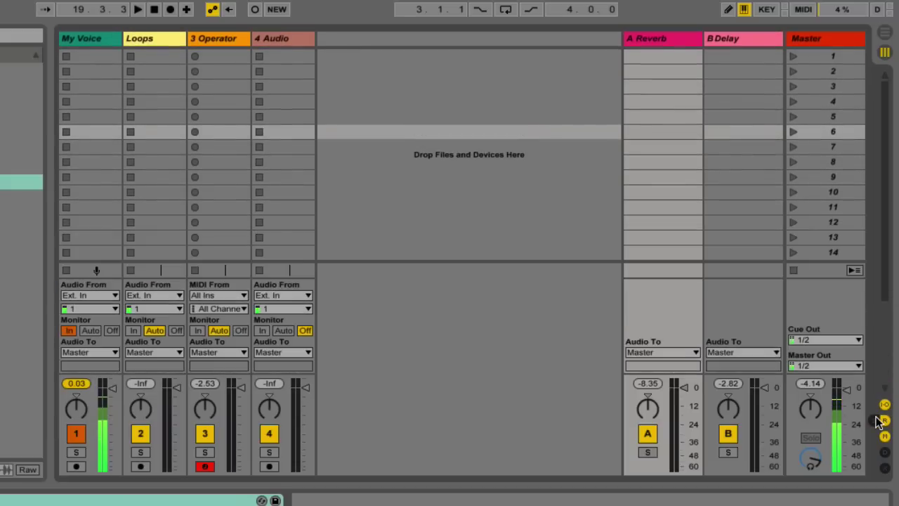
left_click(878, 420)
Toggle the display of the A Reverb and B Delay return tracks, leaving them hidden.
left_click(886, 422)
left_click(886, 421)
left_click(886, 421)
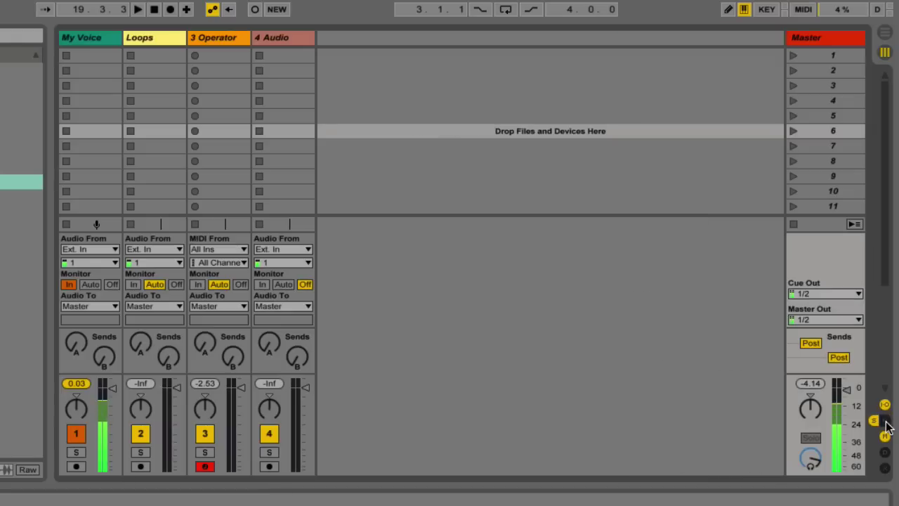
Toggle the return tracks, leaving them hidden, and hide the sends and input/output sections of the Session mixer.
left_click(887, 421)
left_click(886, 422)
left_click(877, 419)
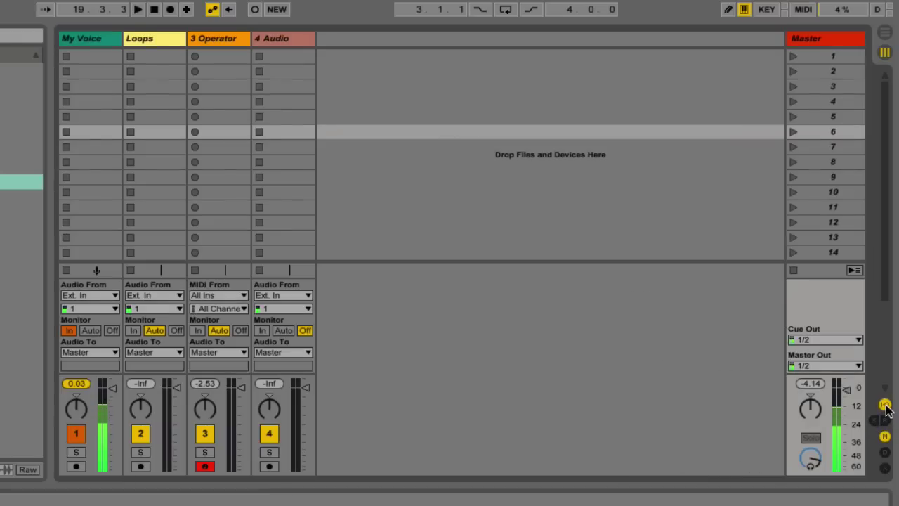
left_click(885, 406)
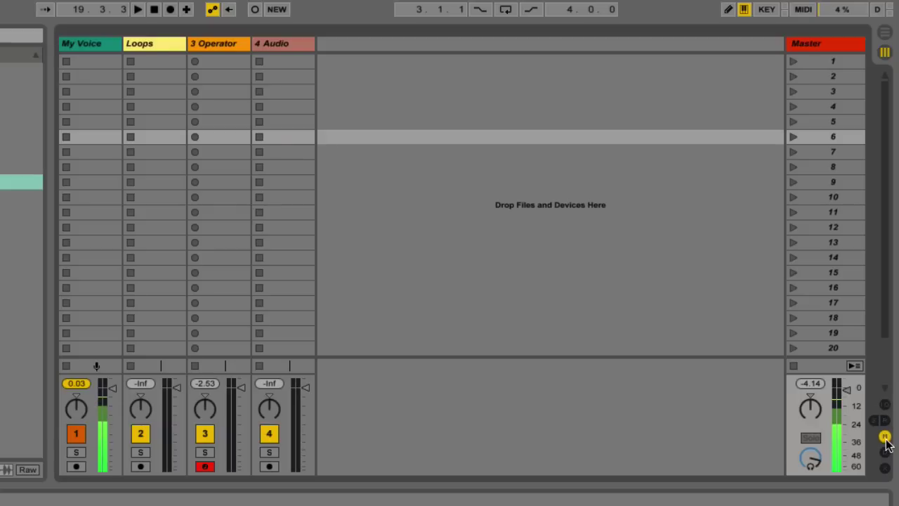
Hide and show the mixer section with the volume and pan controls several times, leaving it shown.
left_click(886, 438)
left_click(886, 438)
left_click(885, 439)
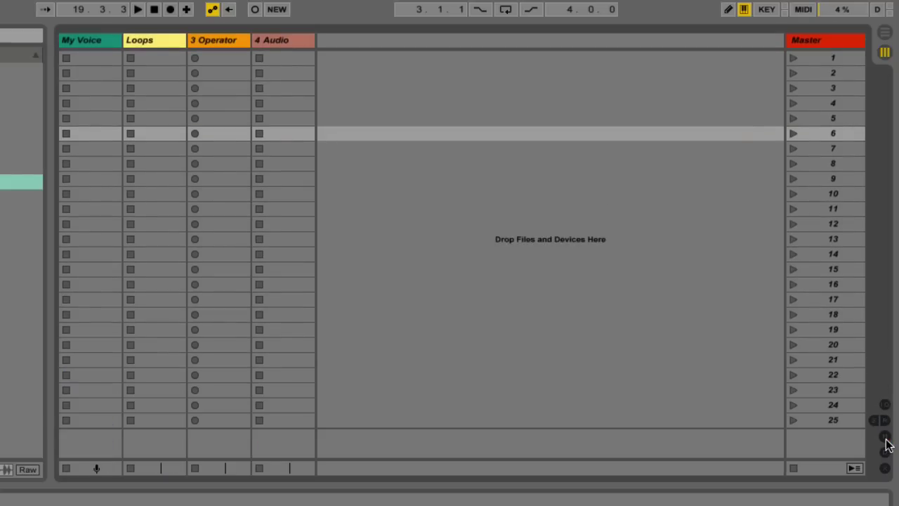
left_click(886, 438)
left_click(885, 438)
left_click(885, 438)
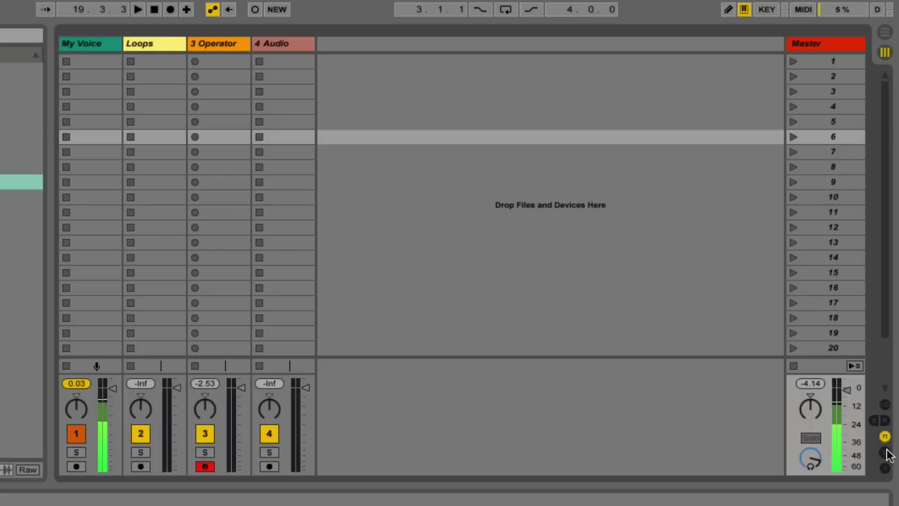
Show the Track Delay section and set the 4 Audio track's delay to 10 ms.
left_click(886, 452)
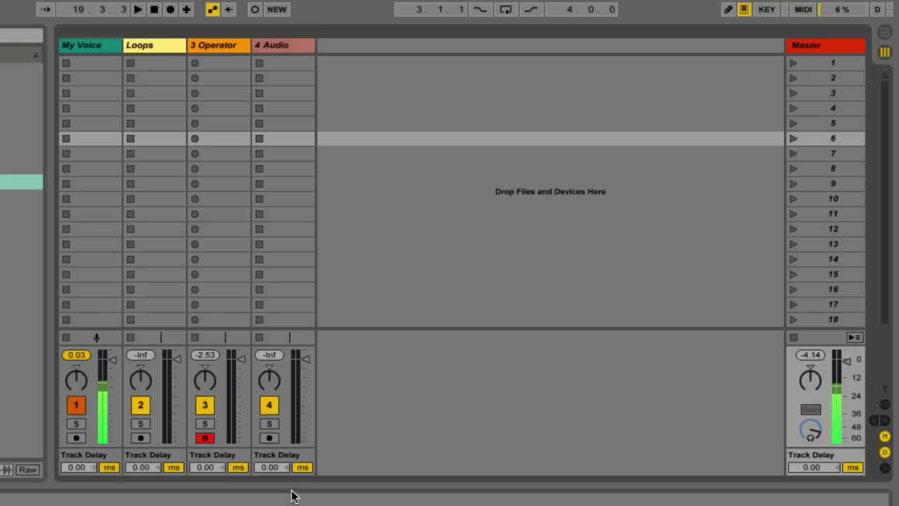
left_click(276, 469)
type("10")
key("Return")
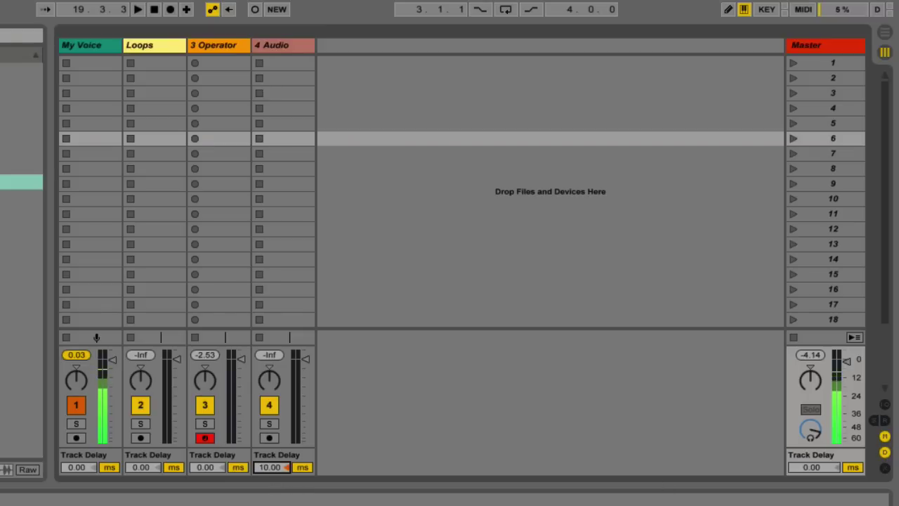
Lower the 4 Audio track's delay to -72 ms, reset it to 0, set it to -2 ms, and hide the Track Delay section.
left_click_drag(281, 465, 278, 493)
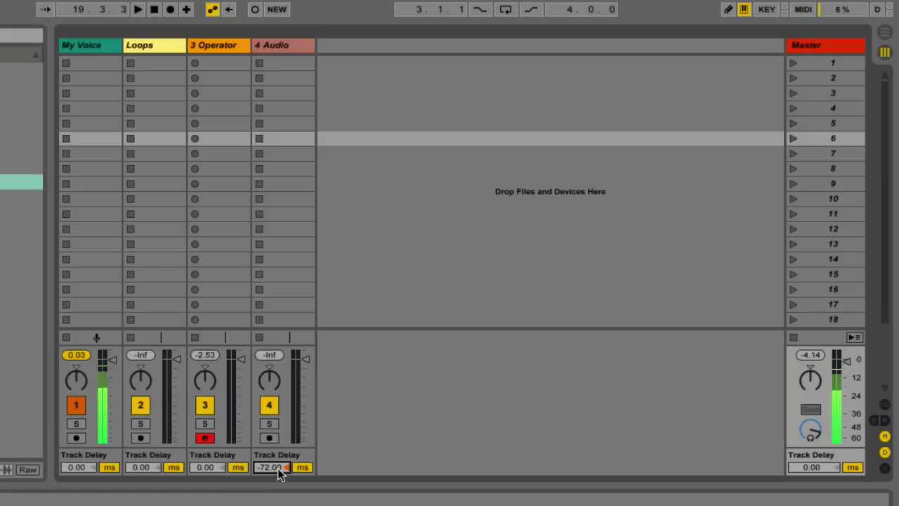
left_click(286, 466)
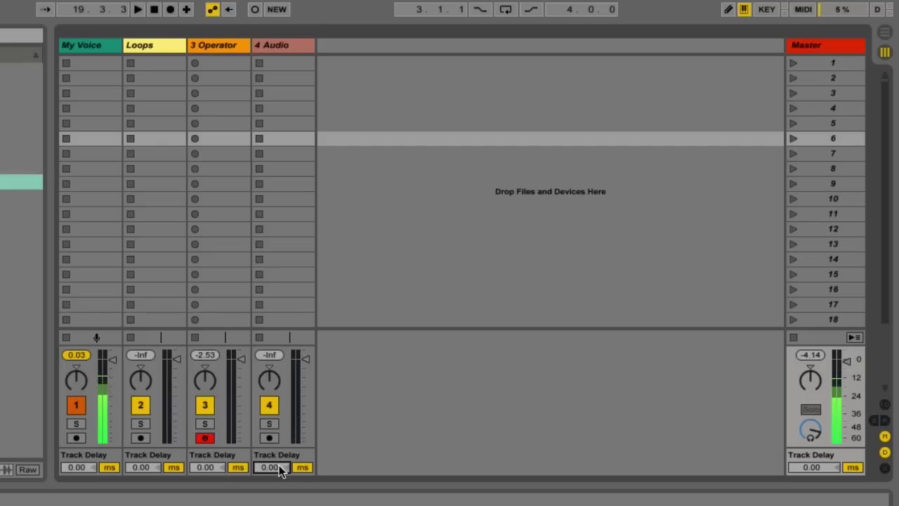
scroll(273, 467, "down", 2)
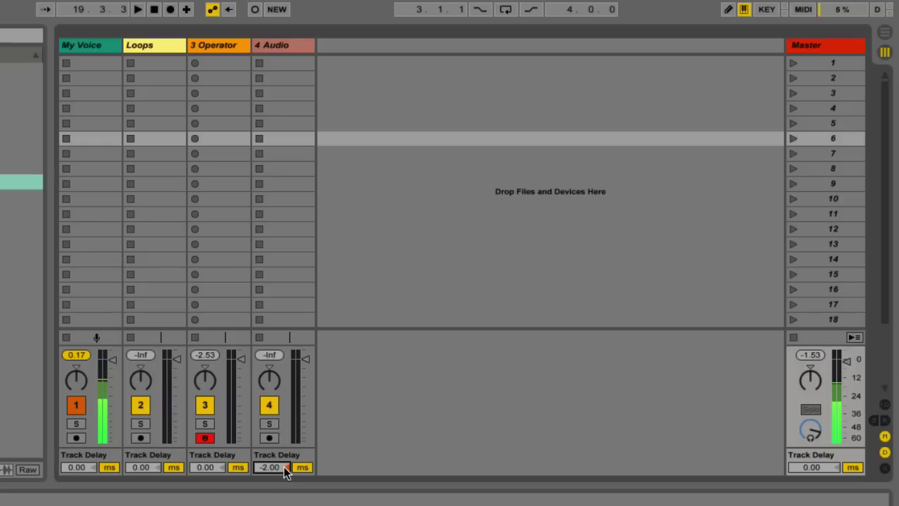
left_click(884, 467)
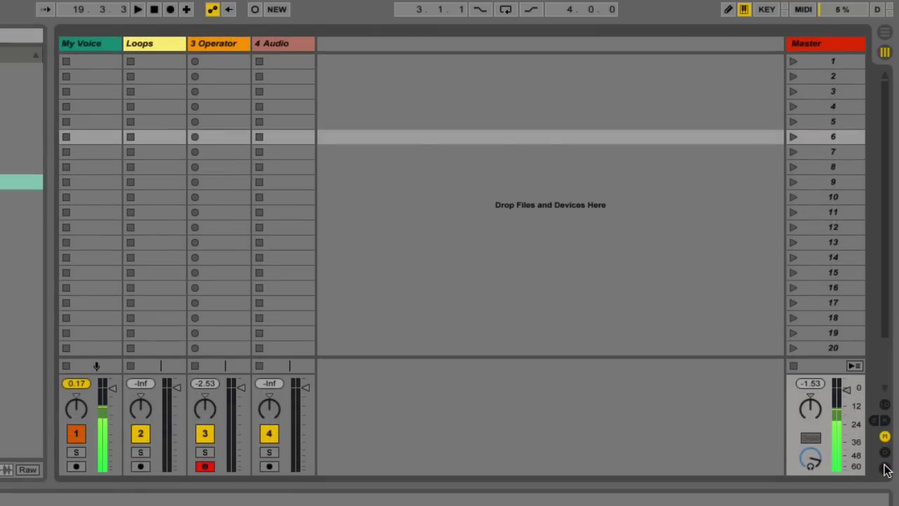
Assign Loops to crossfader side A and My Voice to side B with the Master crossfader fully toward B, and hide the crossfader section.
left_click(886, 468)
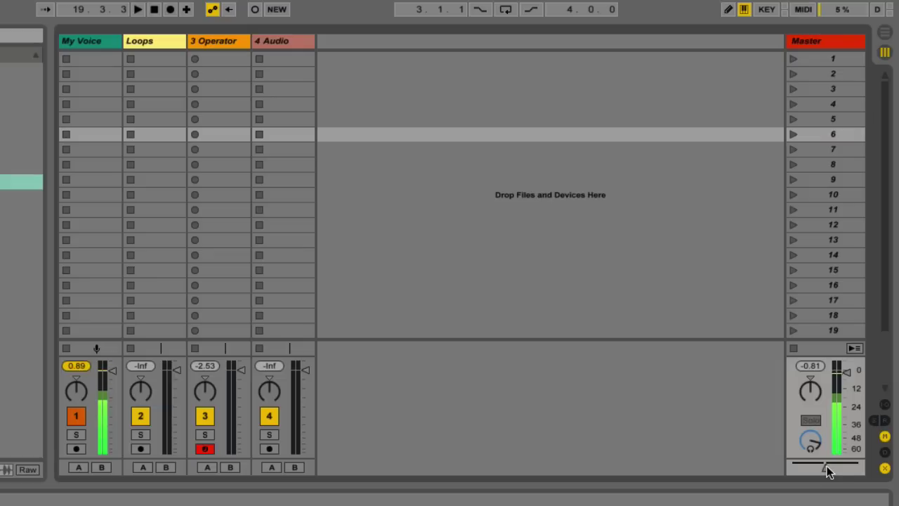
left_click_drag(826, 467, 859, 468)
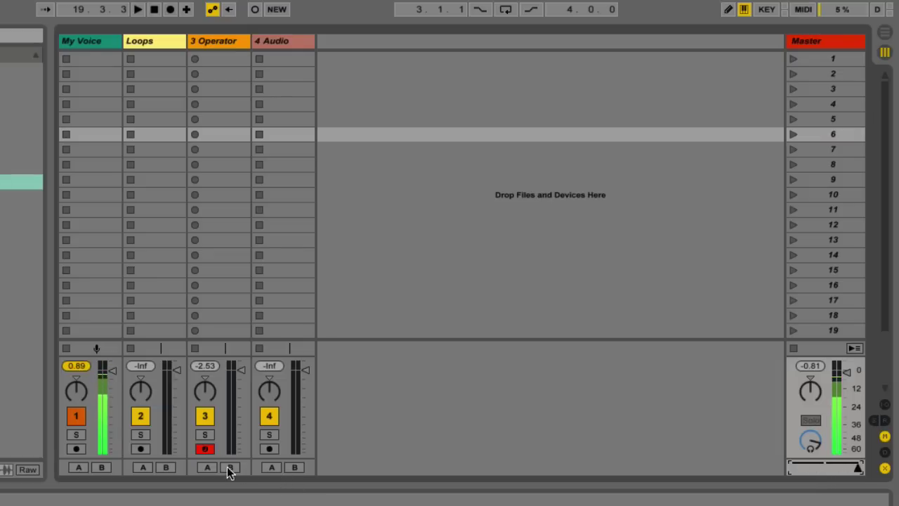
left_click(142, 467)
left_click(102, 468)
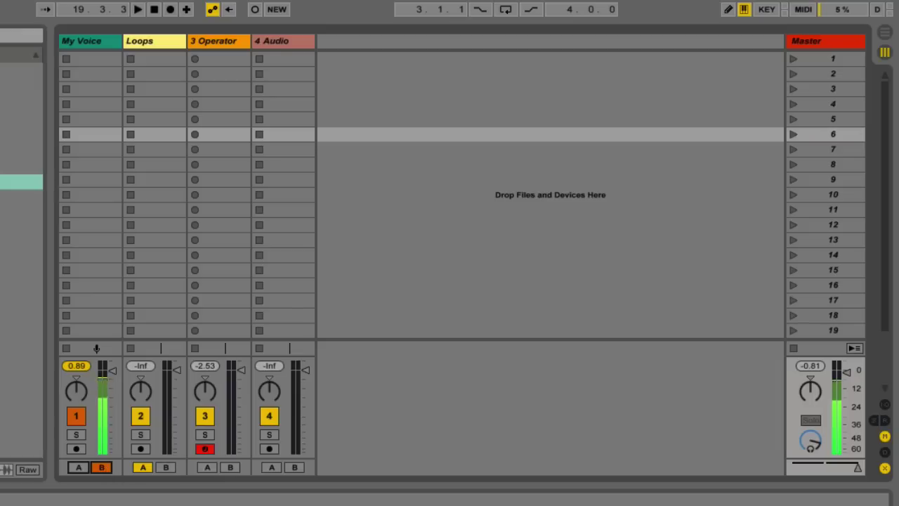
mouse_move(857, 468)
left_mouse_down()
mouse_move(798, 467)
mouse_move(859, 468)
left_mouse_up()
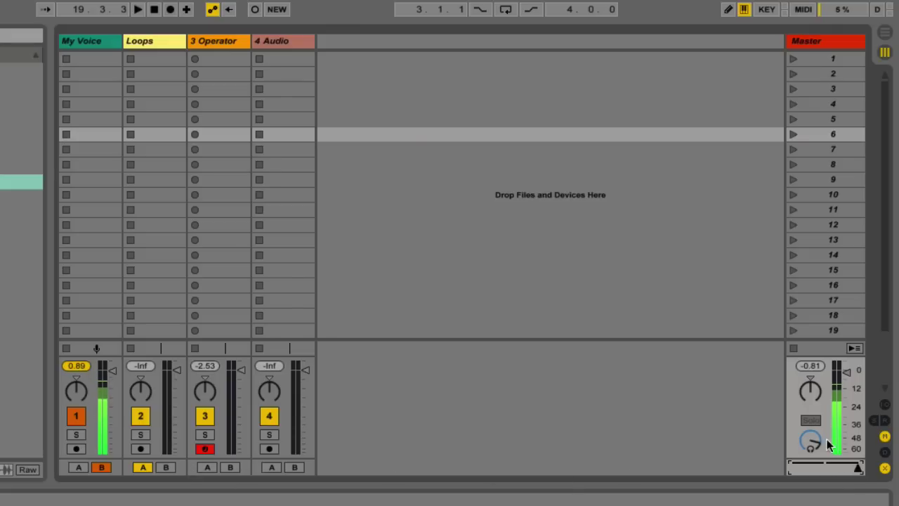
left_click(885, 468)
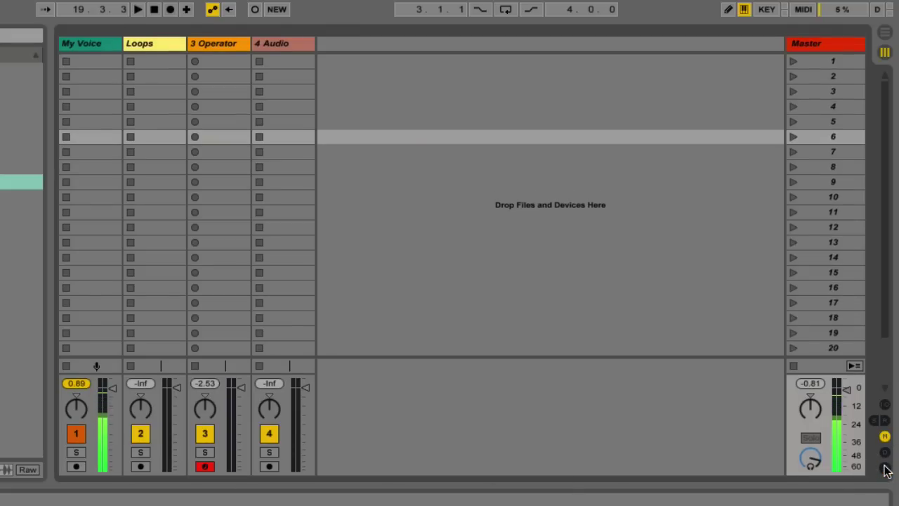
Show the sends, return tracks and input/output sections of the Session mixer, and disarm the 3 Operator track.
left_click(878, 421)
left_click(884, 420)
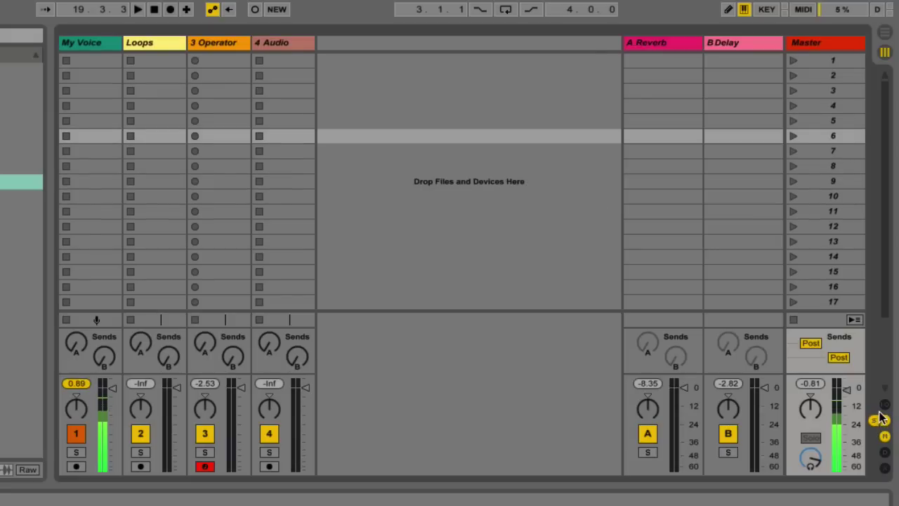
left_click(883, 405)
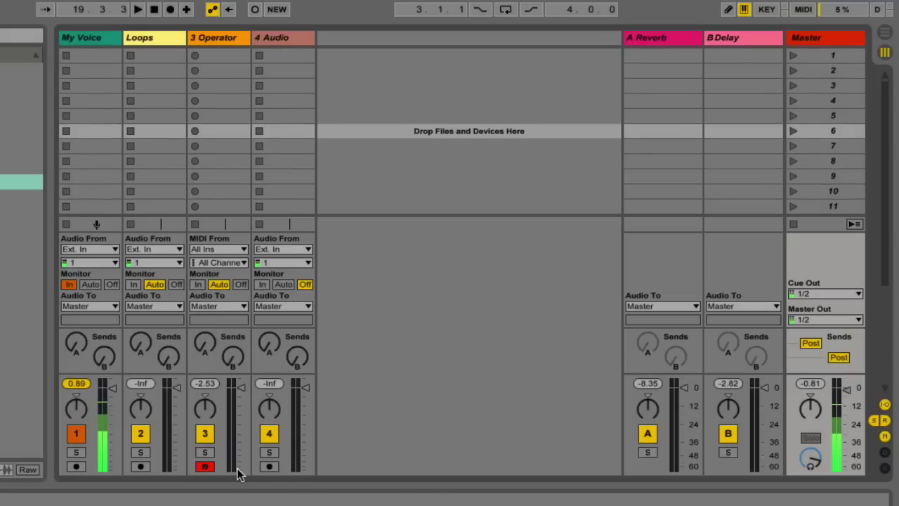
left_click(205, 466)
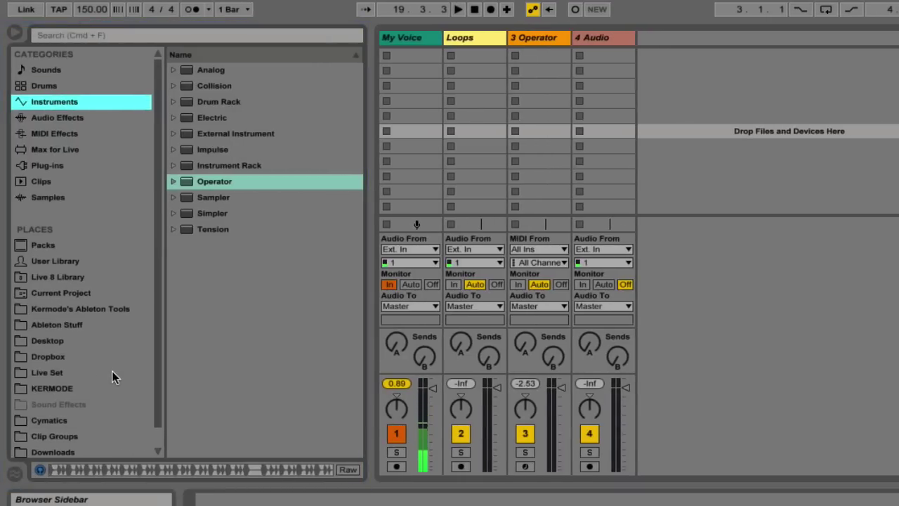
Hide and show the browser several times, leaving it shown.
left_click(18, 35)
left_click(18, 35)
left_click(18, 35)
left_click(17, 35)
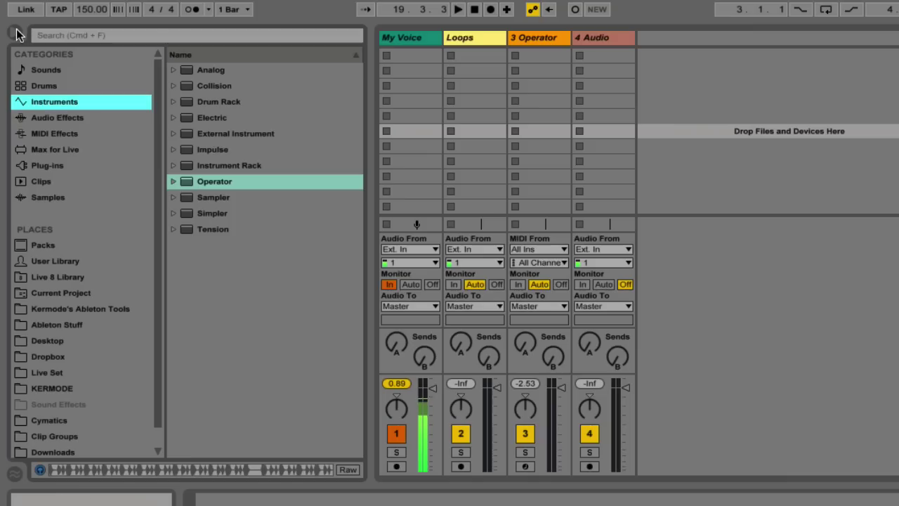
left_click(17, 35)
left_click(17, 35)
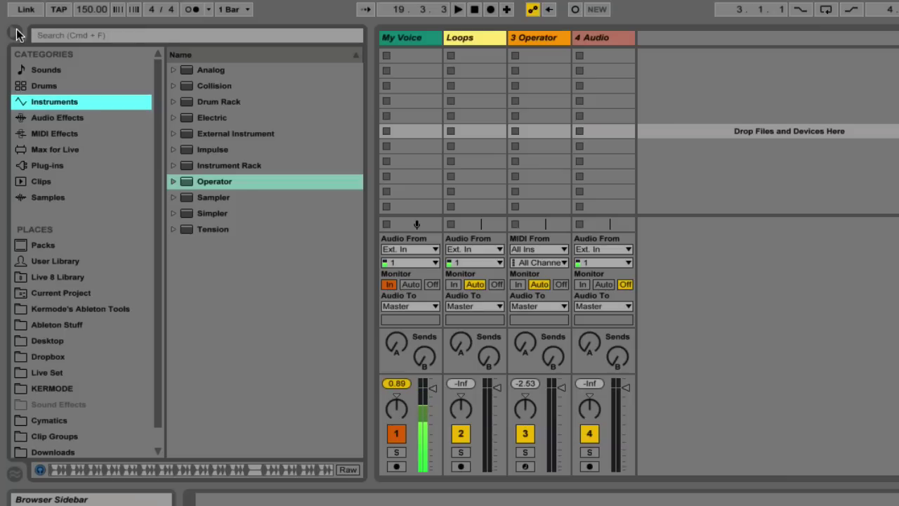
Load the Bowed Square preset from the Strings sounds onto the 3 Operator track, and replace it with Cello Section_update.
left_click(55, 70)
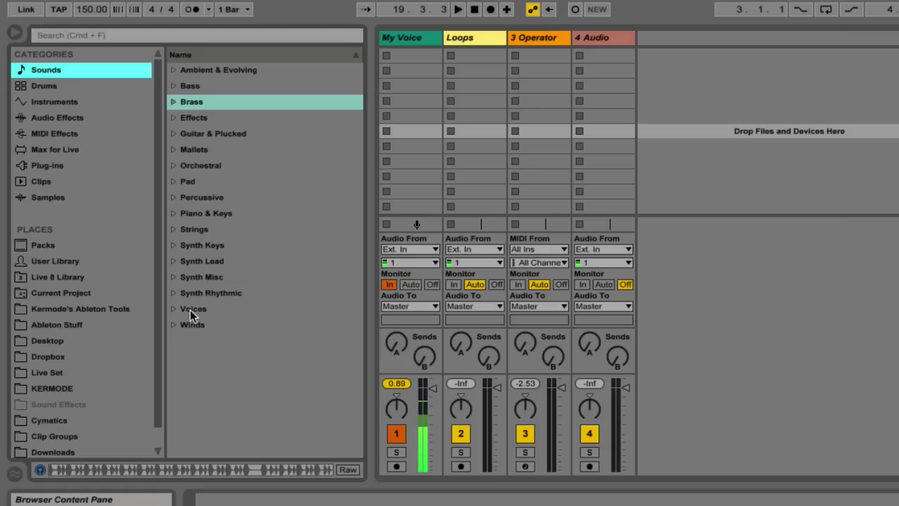
left_click(172, 308)
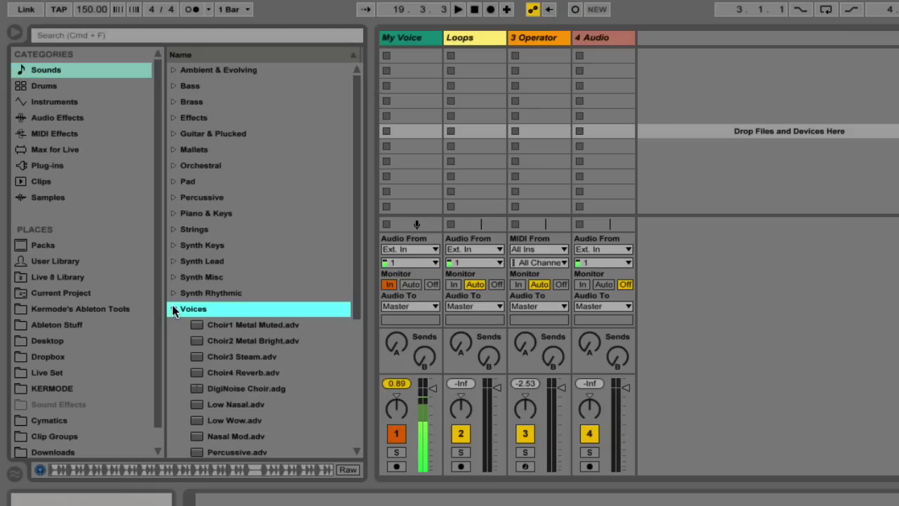
left_click(171, 232)
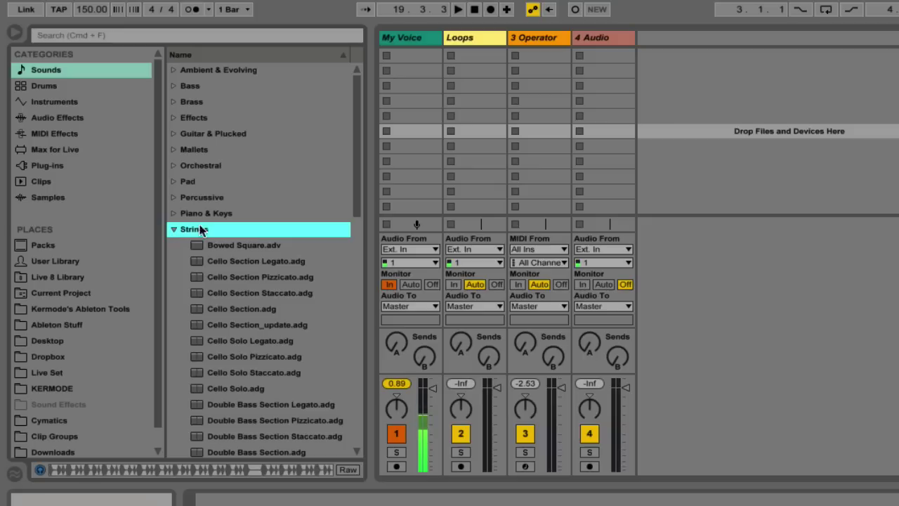
left_click_drag(233, 243, 533, 71)
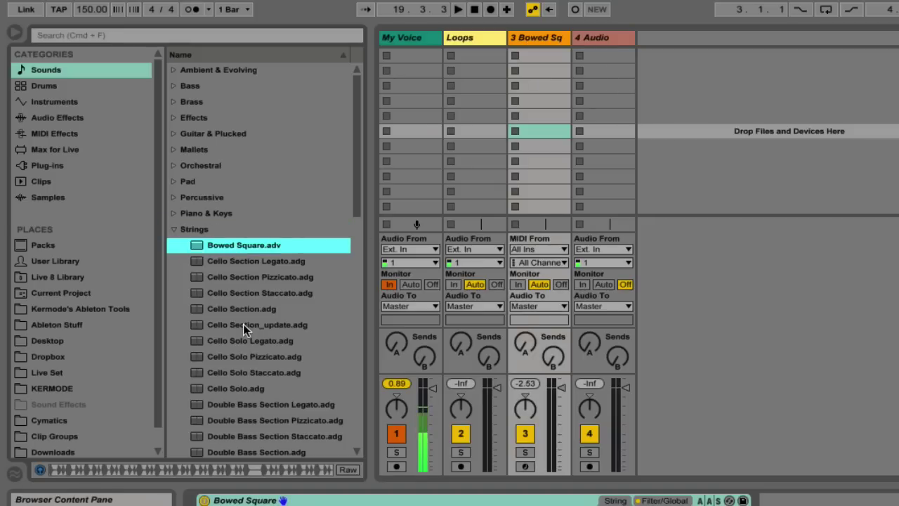
left_click_drag(243, 324, 533, 38)
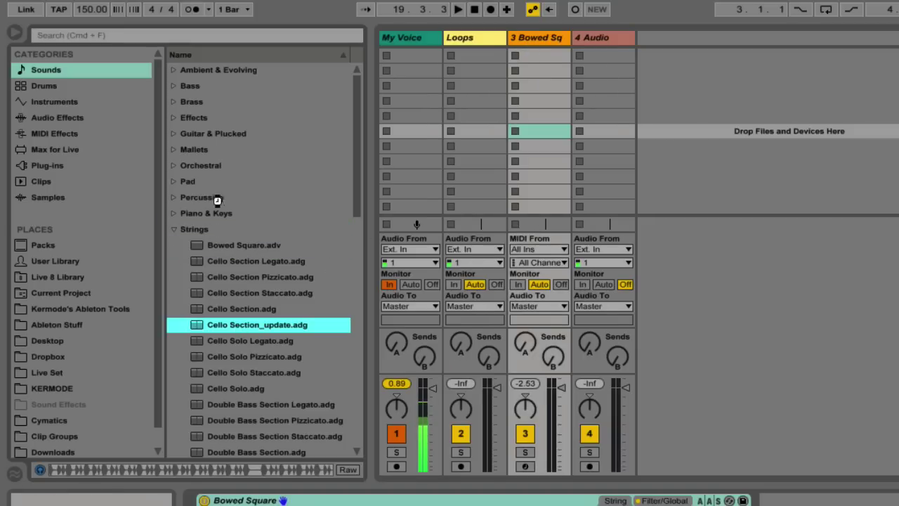
Replace the third track's instrument with the Cheap Electronic Piano preset from the Piano & Keys sounds.
left_click(173, 230)
left_click(173, 213)
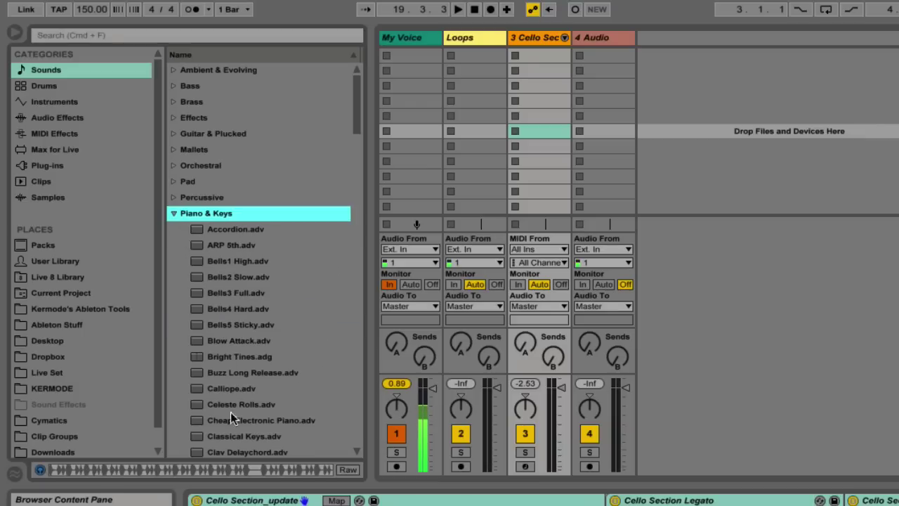
left_click_drag(235, 420, 533, 33)
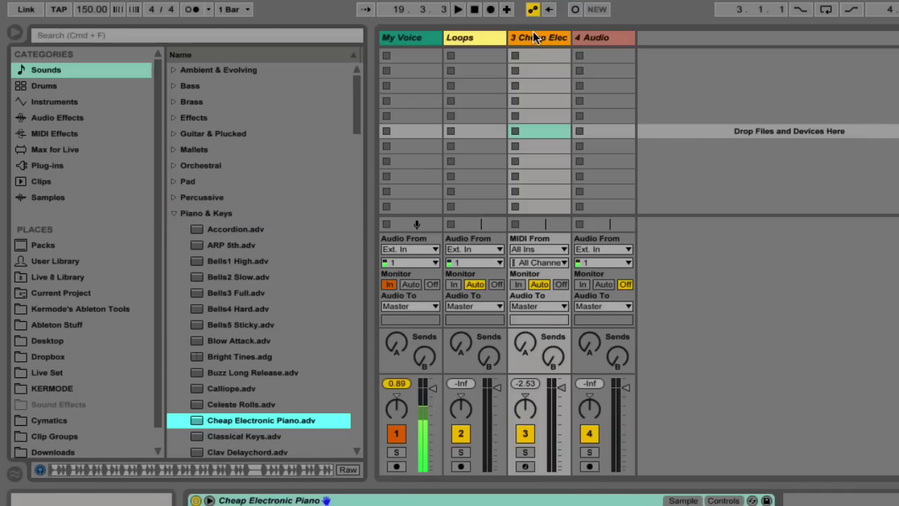
Look through the Mallets, Guitar & Plucked, Effects and Brass sounds, and load the French Horn Section Mute Legato preset onto the third track.
left_click(174, 214)
left_click(174, 214)
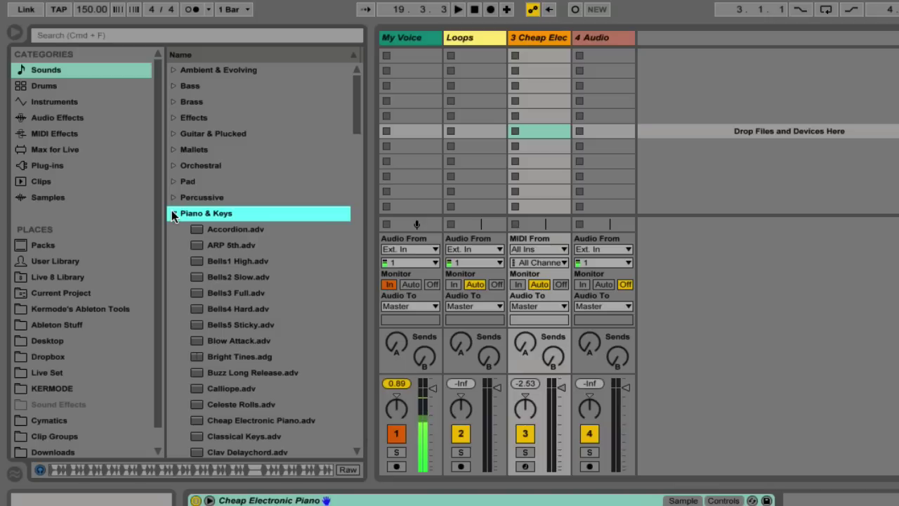
left_click(172, 149)
left_click(173, 134)
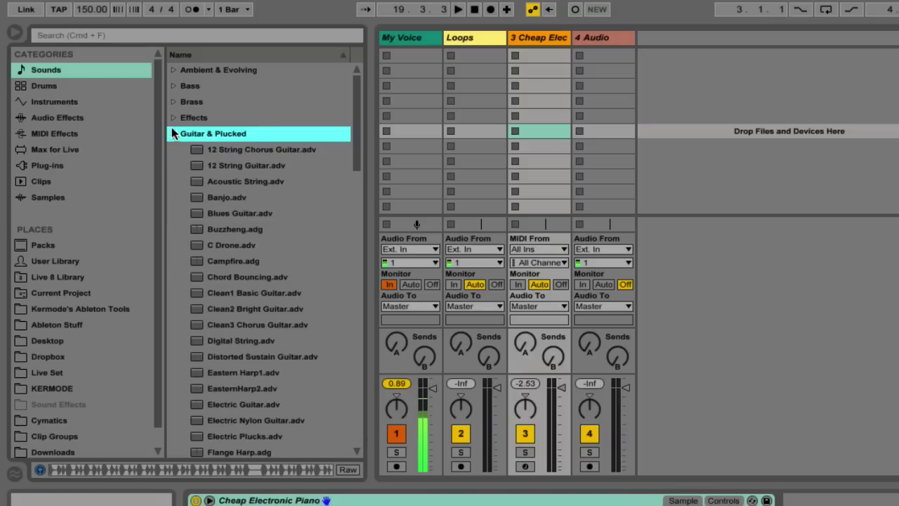
left_click(173, 118)
left_click(173, 103)
scroll(238, 176, "down", 4)
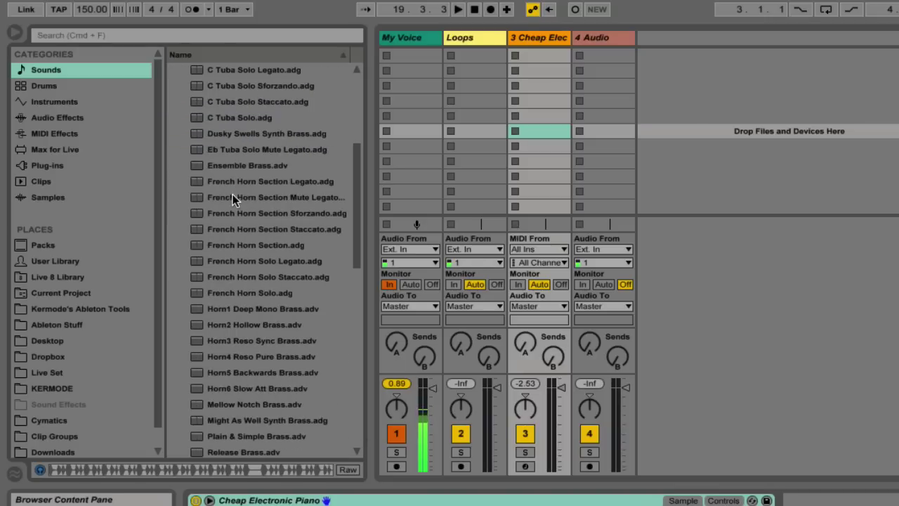
left_click_drag(232, 196, 529, 39)
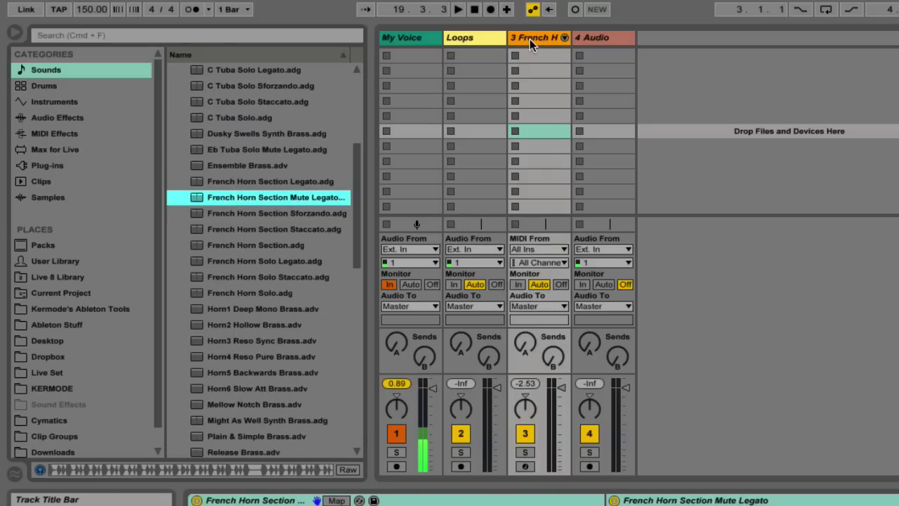
Browse the Drums category, looking through the Bell samples within Drum Hits, and collapse both folders.
left_click(74, 85)
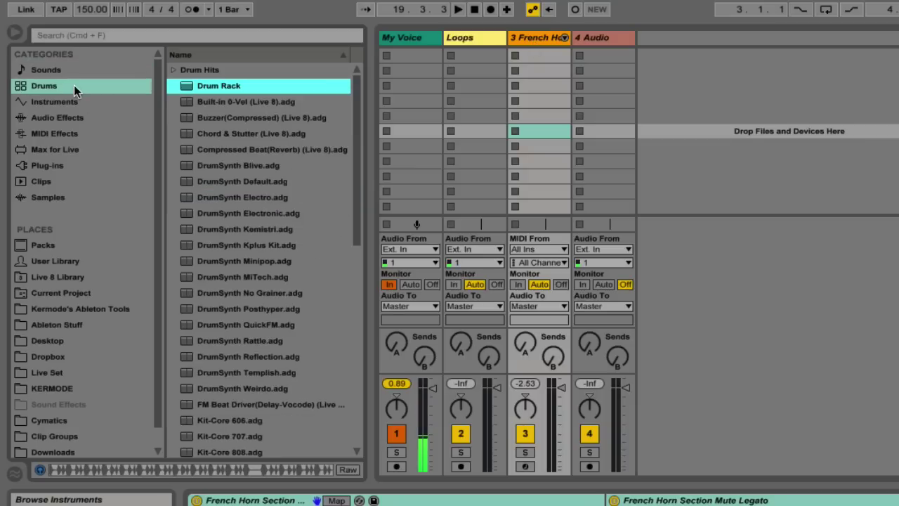
left_click(173, 70)
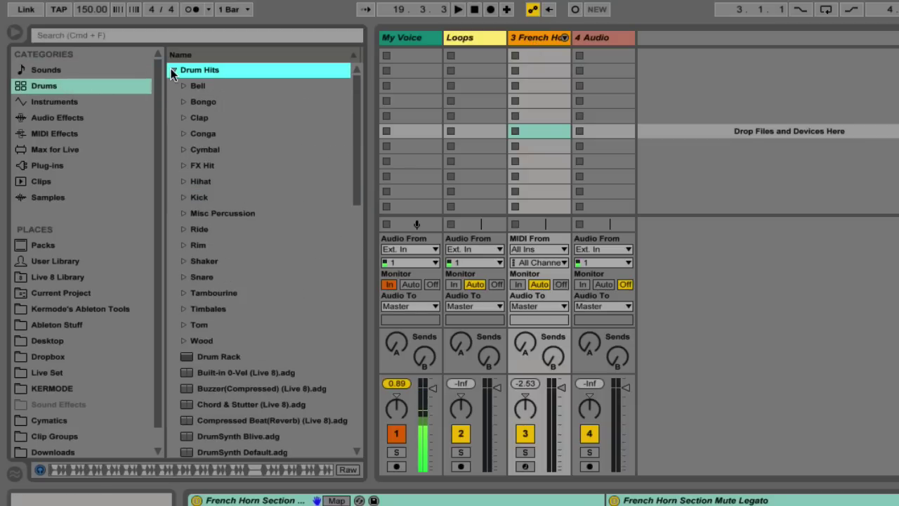
left_click(183, 86)
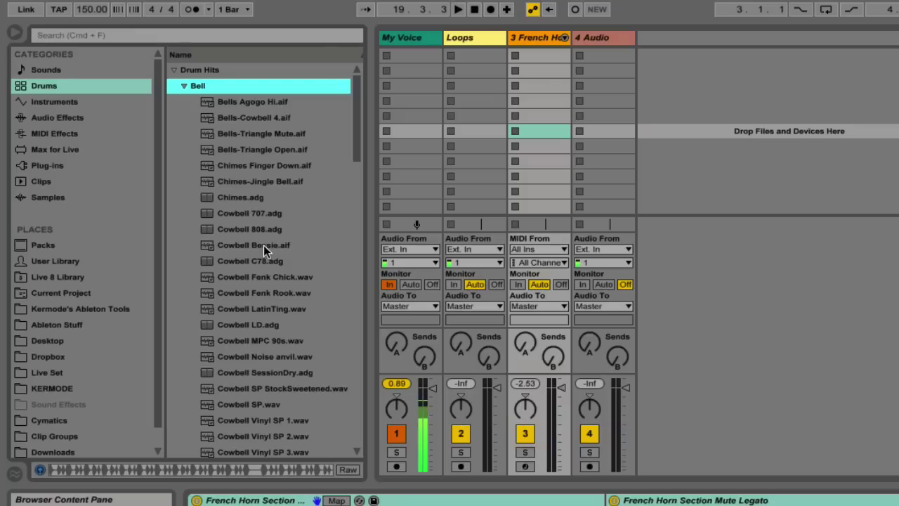
scroll(263, 246, "down", 7)
scroll(263, 245, "up", 7)
left_click(183, 86)
left_click(173, 69)
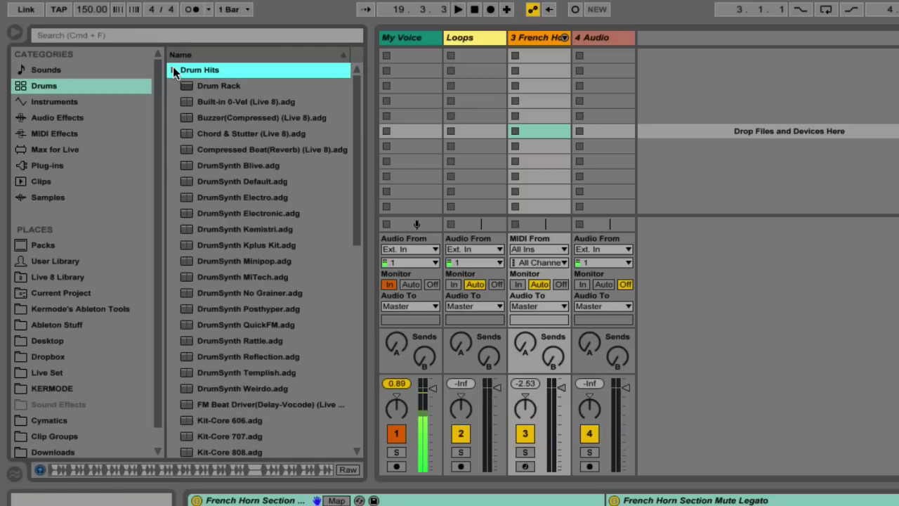
Load an empty Drum Rack onto the third track, and replace it with the DrumSynth Electro kit from the Drums category.
left_click(212, 85)
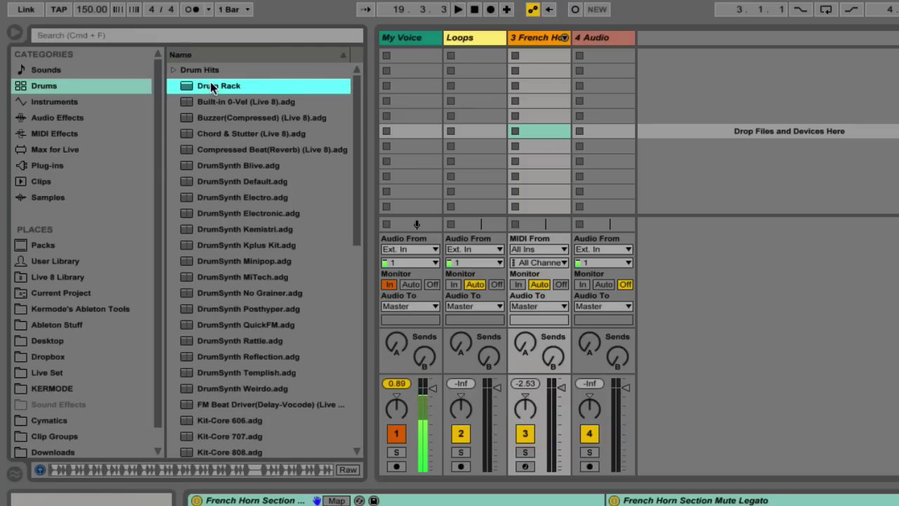
left_click_drag(213, 86, 541, 43)
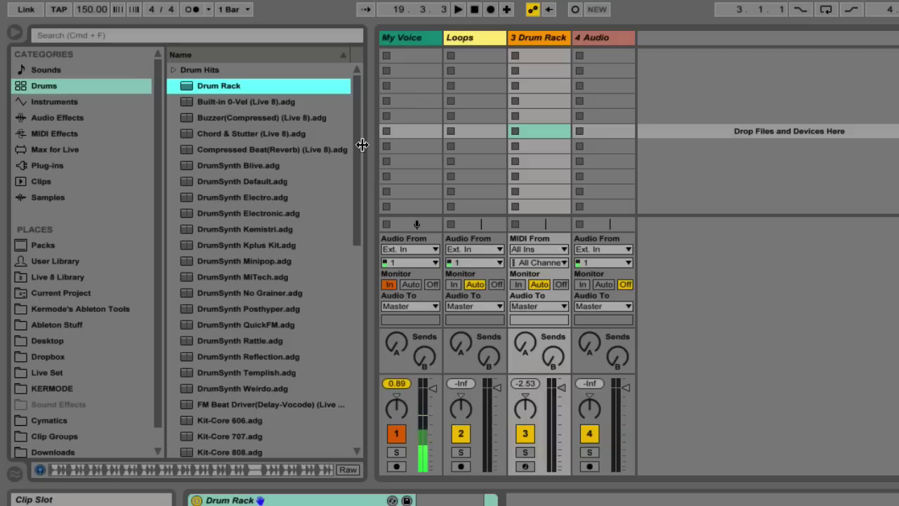
left_click_drag(243, 197, 535, 36)
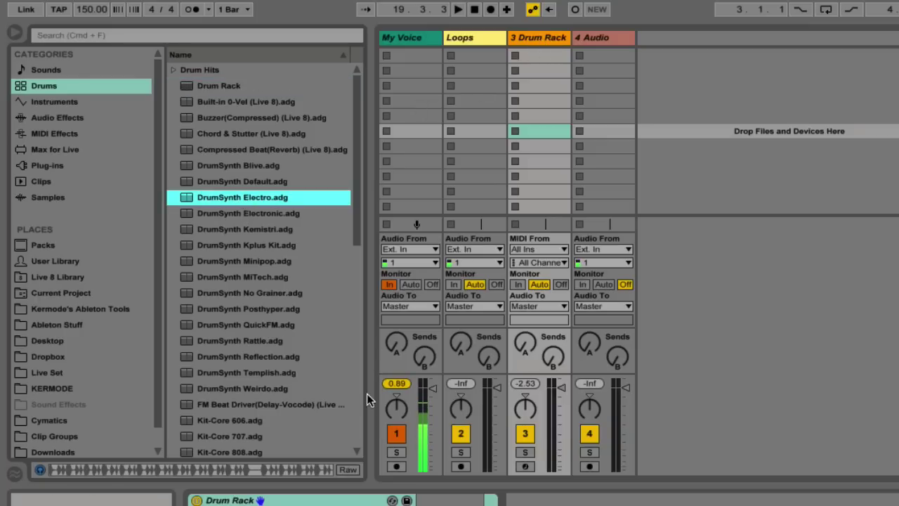
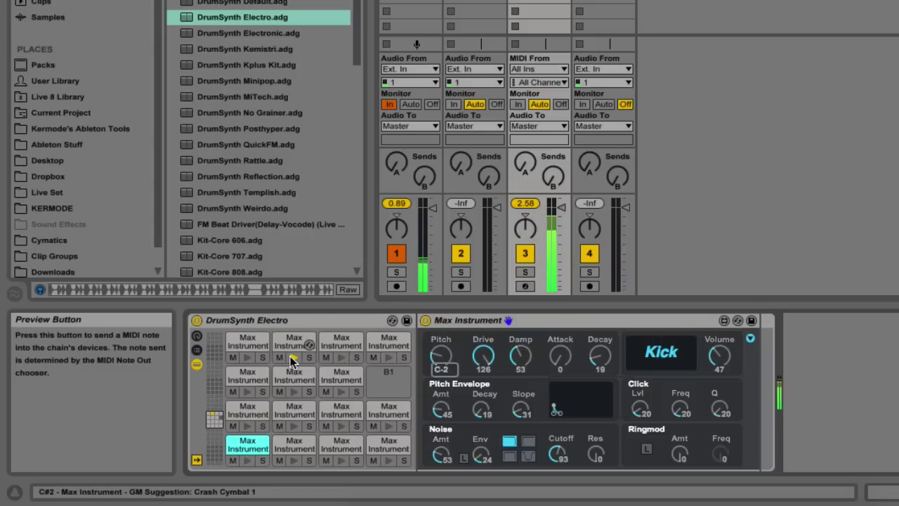
Delete the DrumSynth Electro rack from the third track and look through the remaining drum kits.
left_click(281, 320)
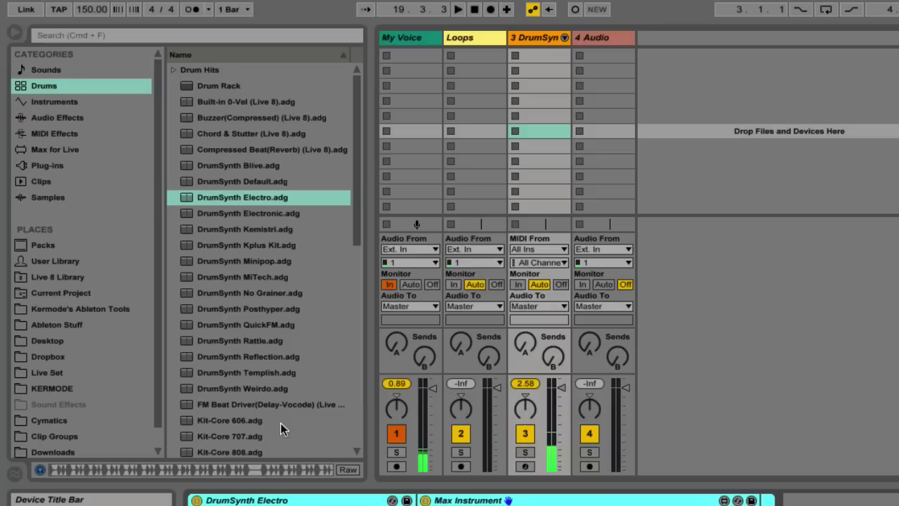
key("Delete")
scroll(285, 345, "down", 2)
scroll(285, 346, "down", 5)
scroll(285, 285, "down", 5)
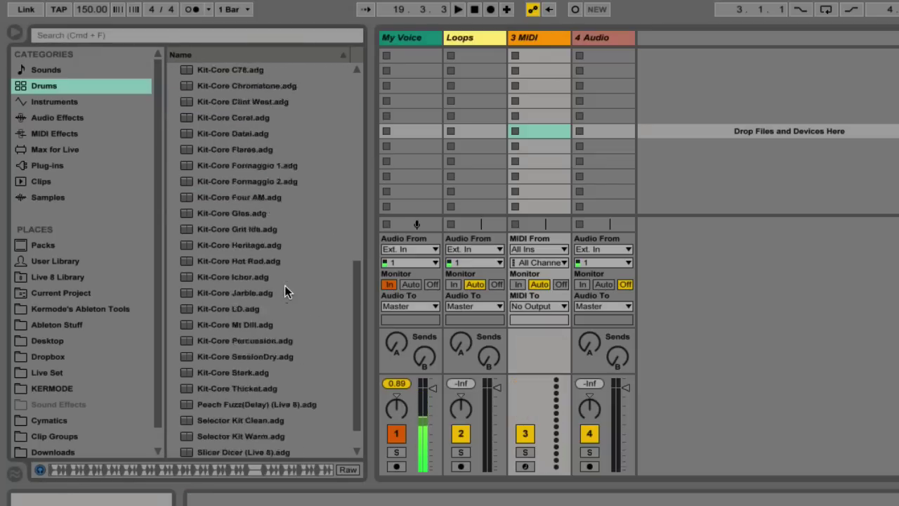
scroll(285, 285, "up", 10)
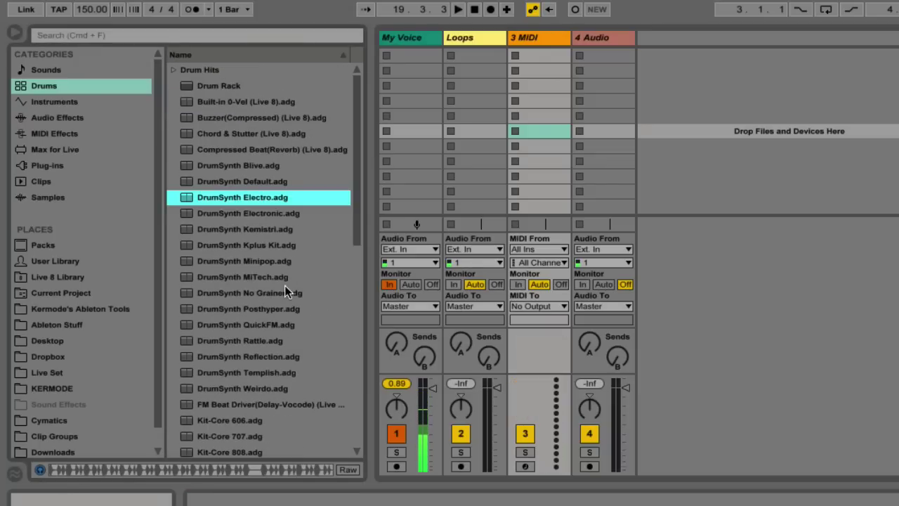
Load the Analog instrument onto the third track and arm the track, then replace the instrument with a Drum Rack.
left_click(65, 101)
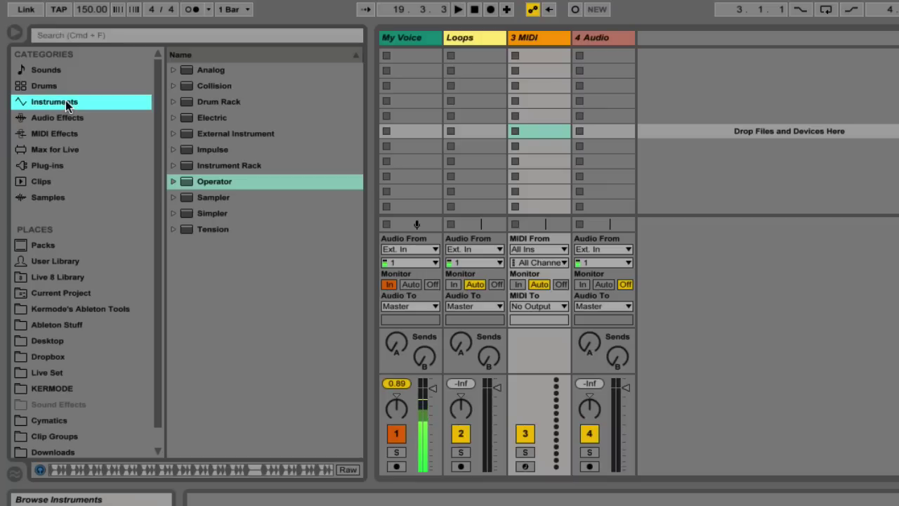
double_click(219, 71)
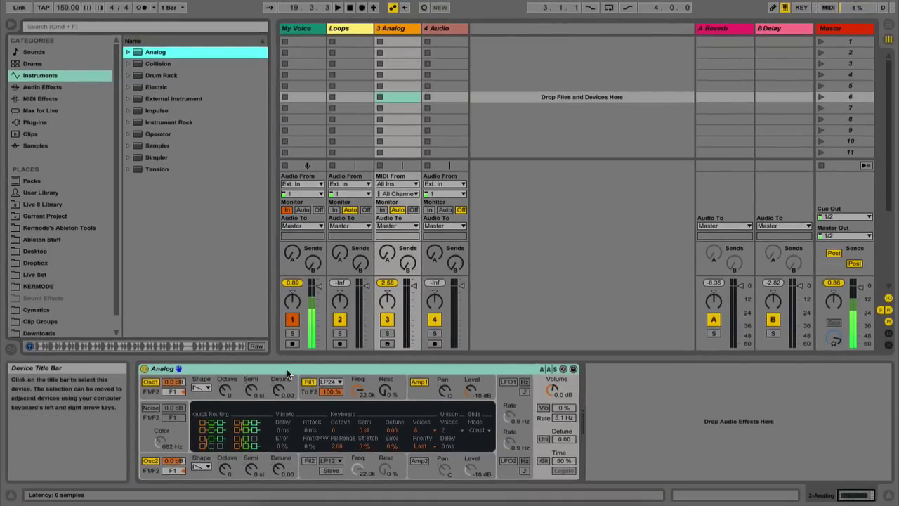
left_click(387, 343)
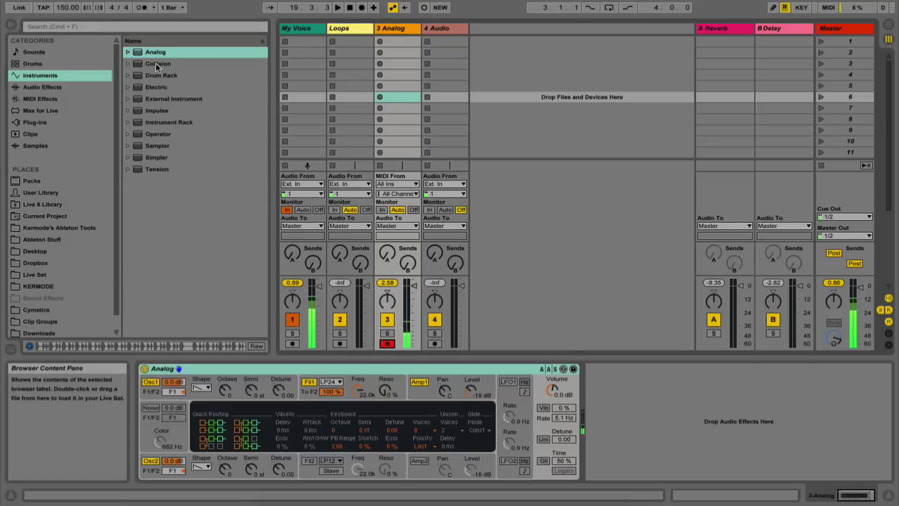
left_click_drag(156, 73, 401, 42)
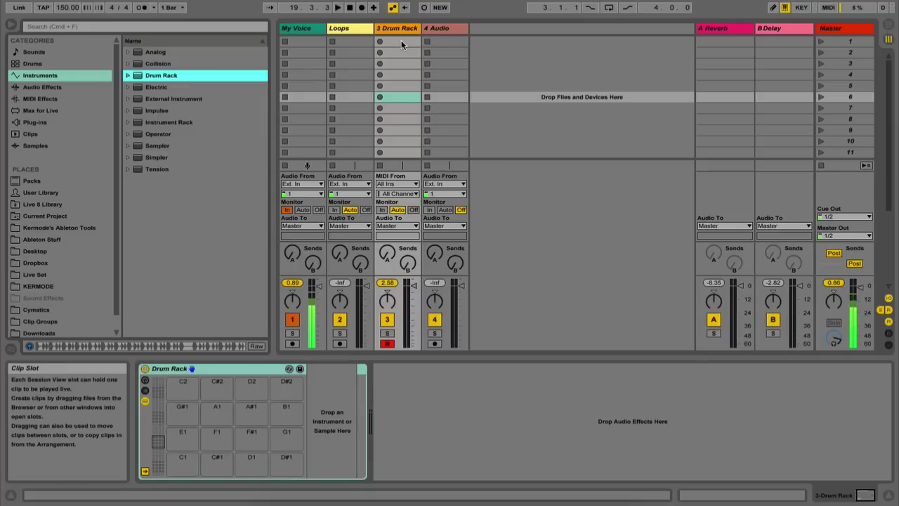
Load the Acoustic Almost Bass preset from Analog's Bass presets onto the third track, and collapse the Bass folder.
left_click(128, 52)
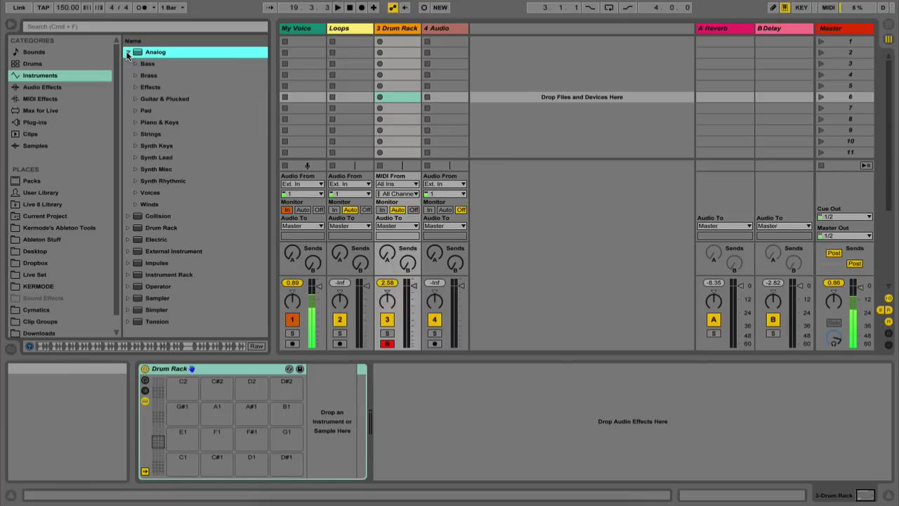
left_click(128, 53)
left_click(128, 53)
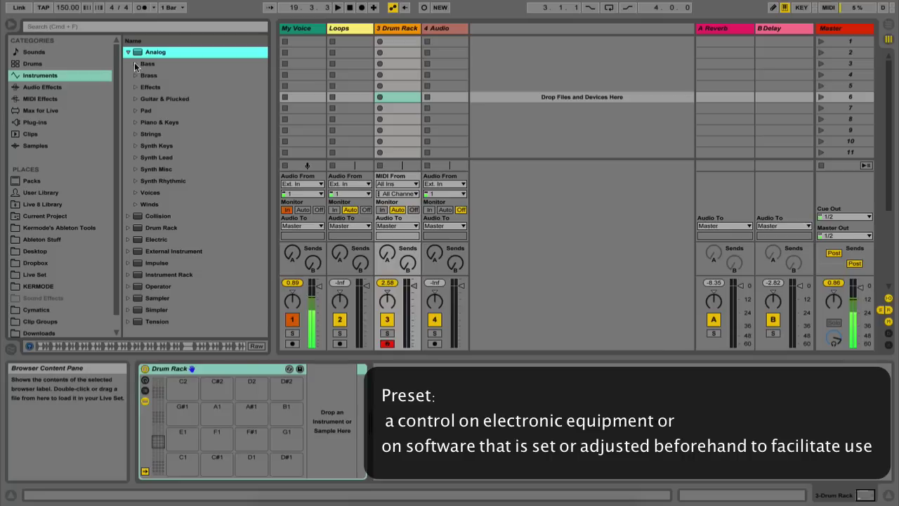
left_click(134, 62)
double_click(167, 75)
left_click(135, 63)
Load Analog's Ensemble Brass preset onto the third track, and replace it with Jarble Tweeze Strings from its Strings presets.
left_click(135, 75)
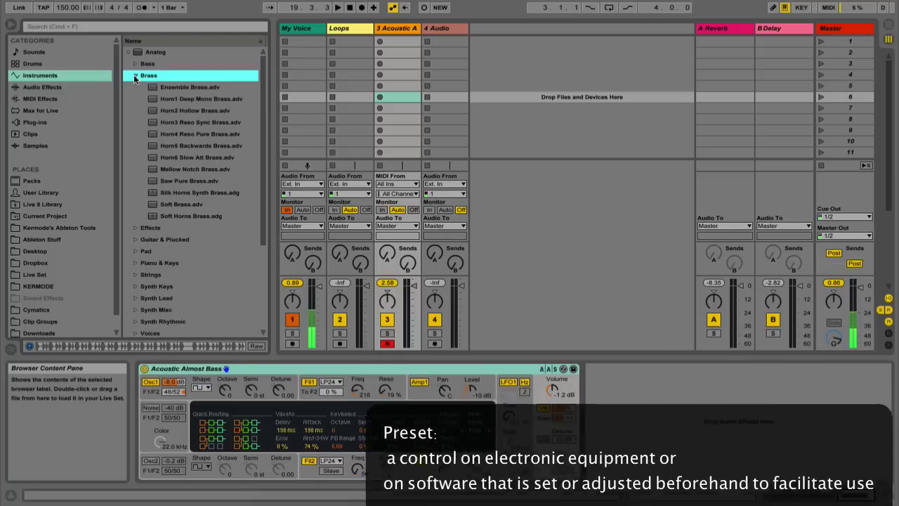
left_click_drag(167, 86, 390, 86)
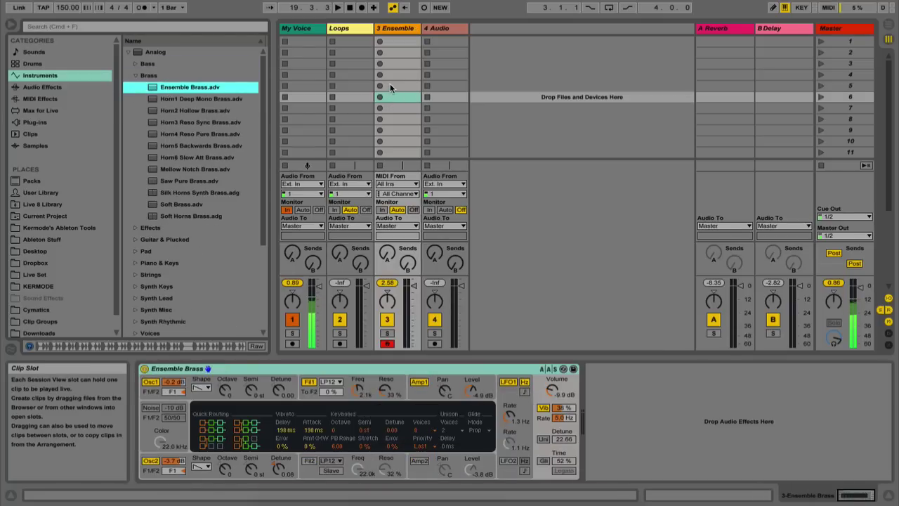
left_click(134, 76)
left_click(132, 135)
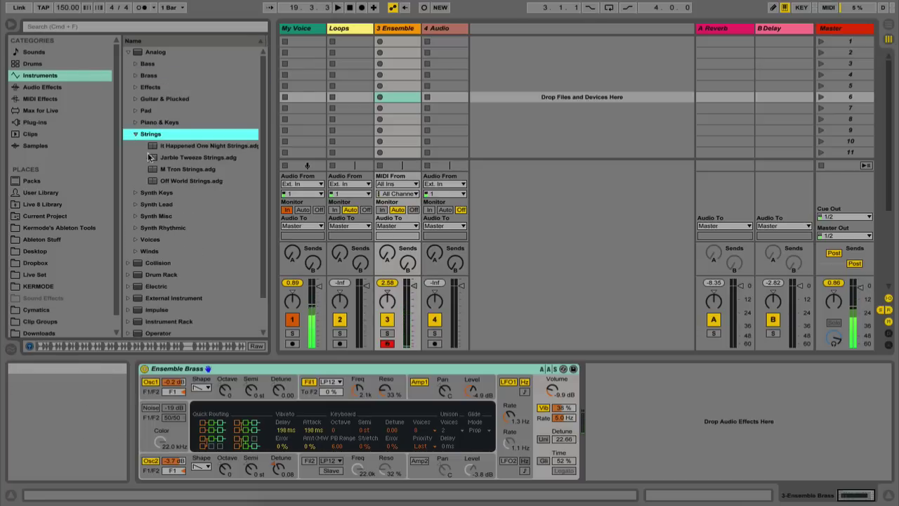
left_click_drag(179, 157, 400, 68)
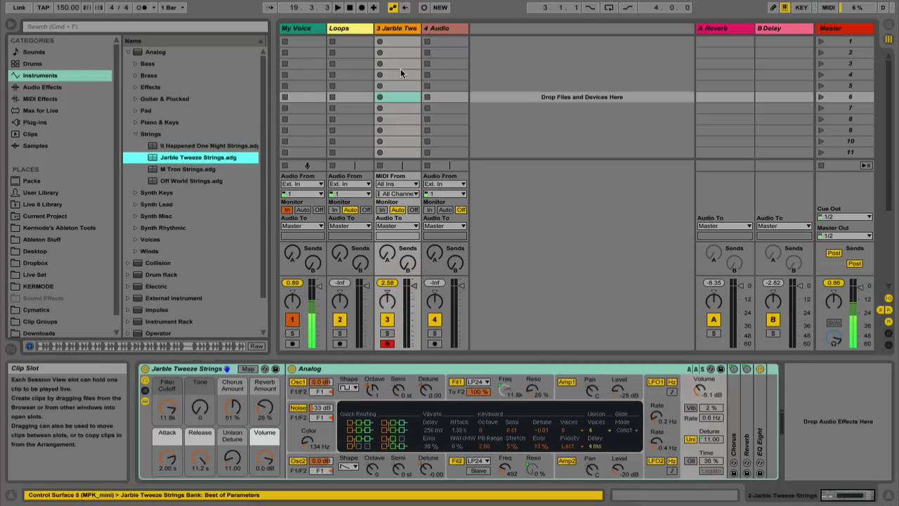
left_click(134, 135)
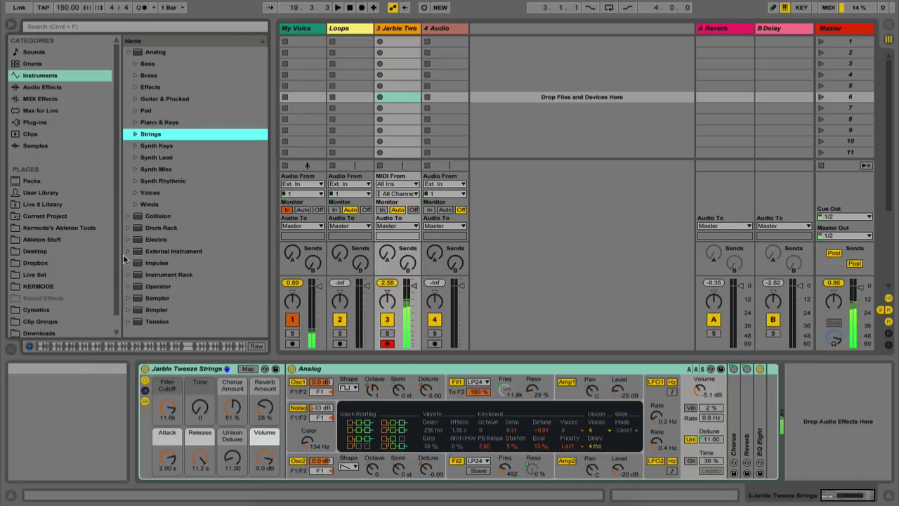
Replace the third track's instrument with the Choir1 Metal Muted preset from Operator's Voices folder, and collapse the instrument folders.
left_click(129, 284)
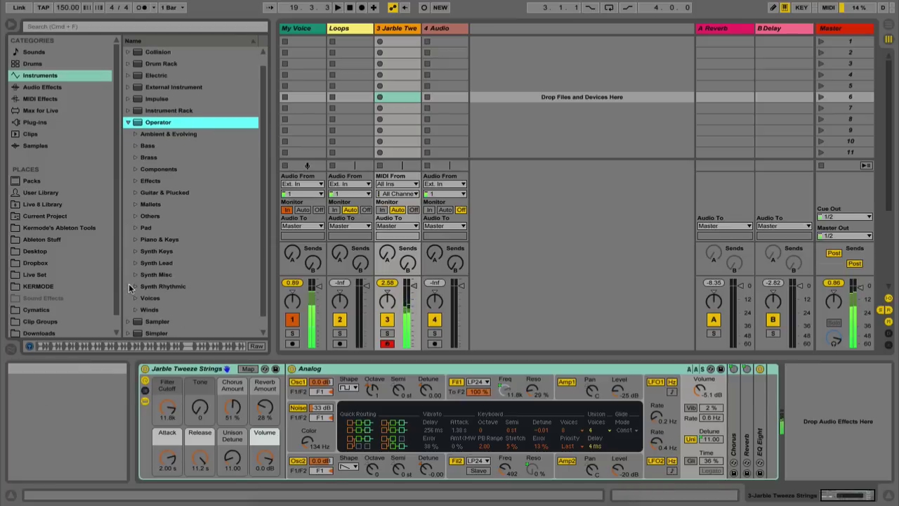
left_click(134, 297)
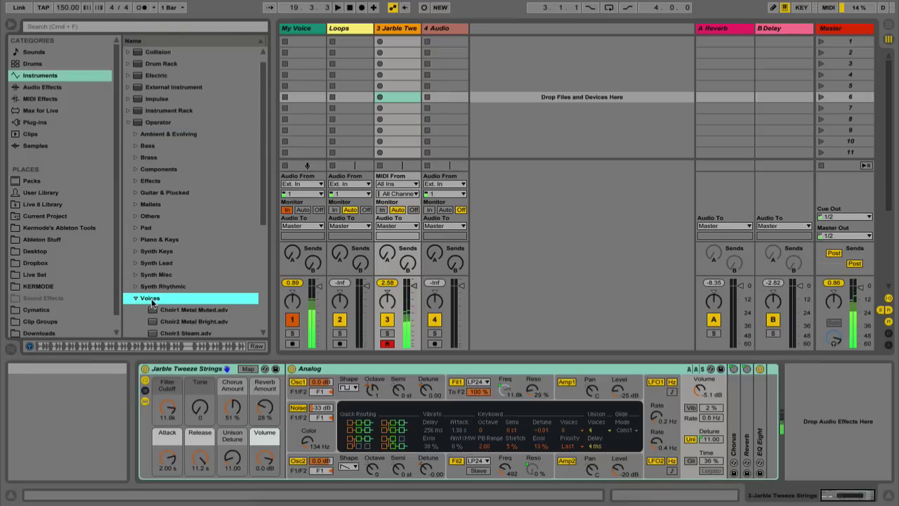
left_click_drag(179, 309, 397, 97)
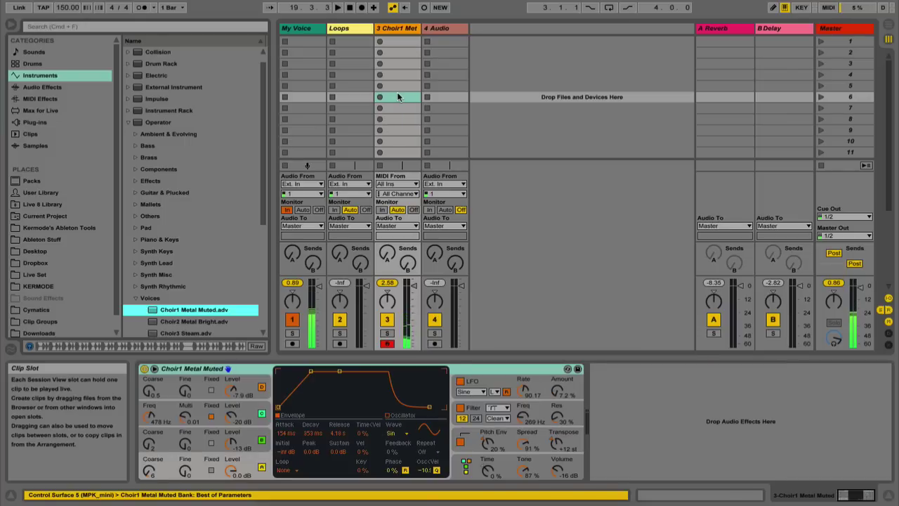
key("Left")
key("Left")
left_click(127, 121)
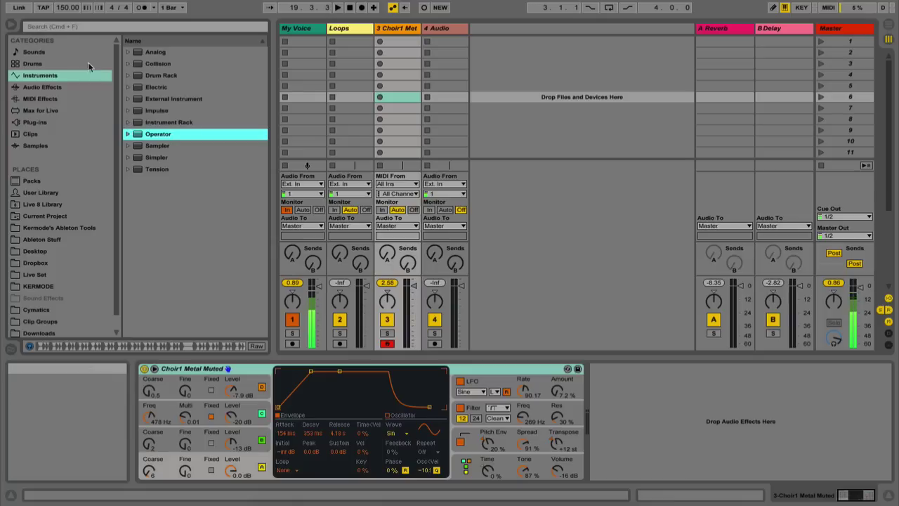
Look through the Sounds, Instruments and Audio Effects categories of the browser.
left_click(36, 52)
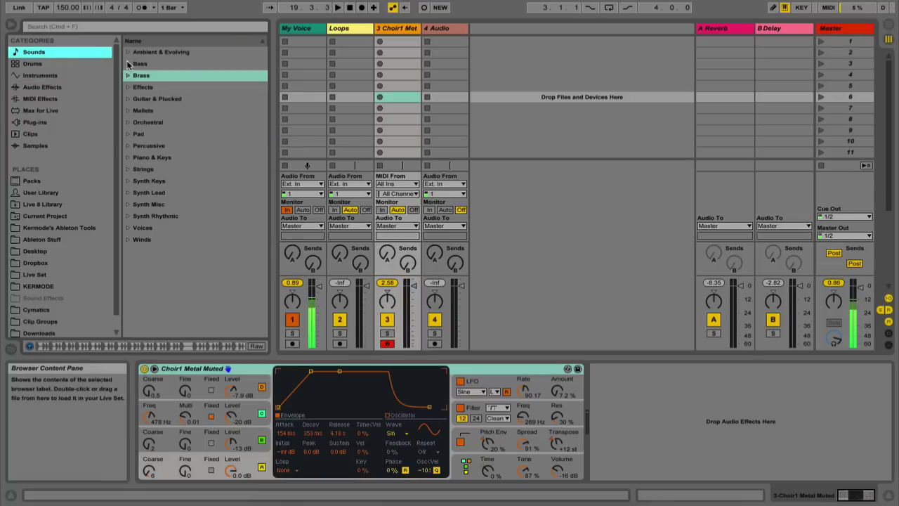
left_click(56, 75)
left_click(167, 100)
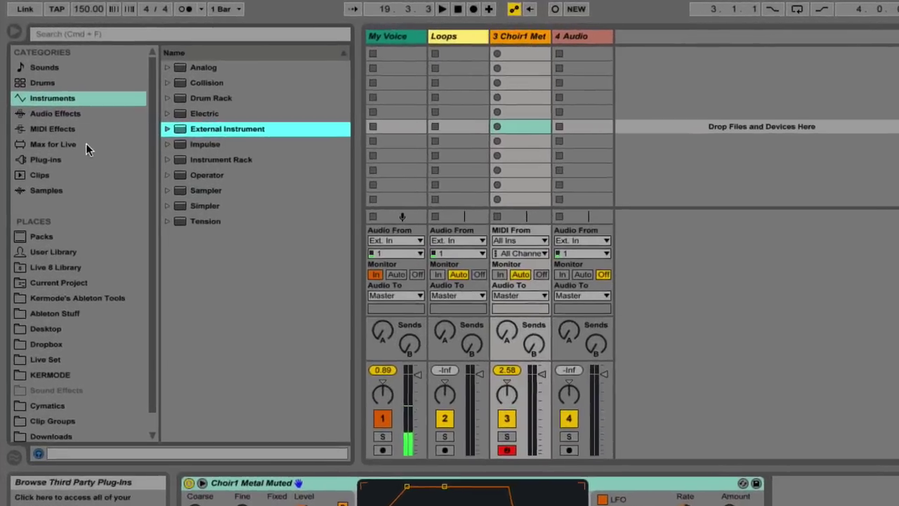
left_click(56, 92)
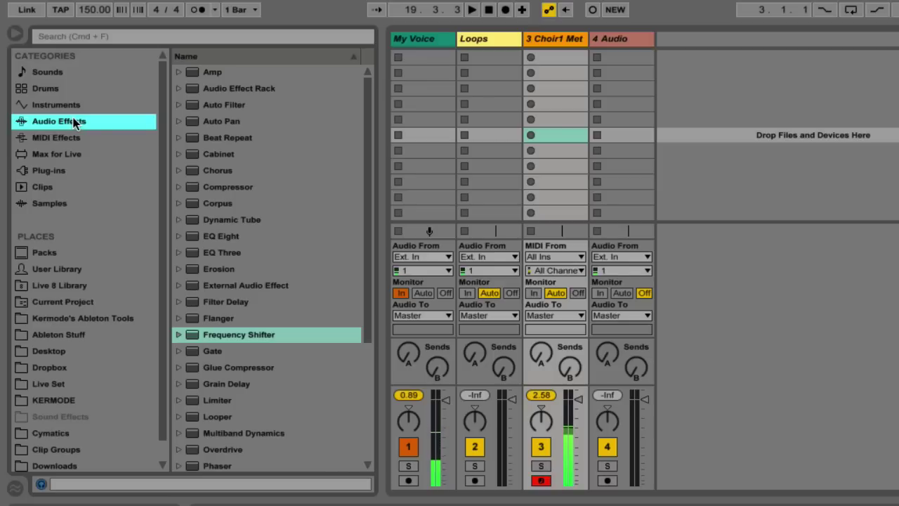
Try an Auto Filter with a lowered cutoff frequency on the third track, and delete the effect.
double_click(214, 100)
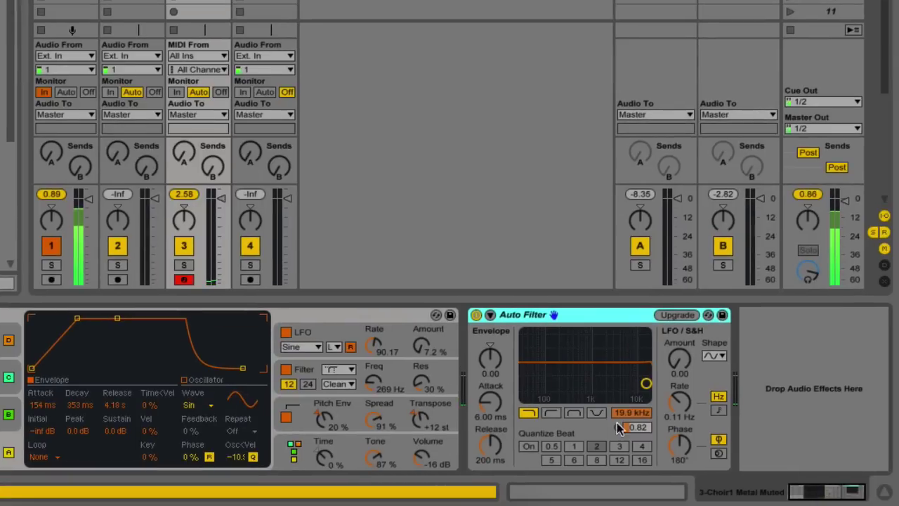
left_click(635, 416)
mouse_move(634, 416)
left_mouse_down()
mouse_move(635, 447)
mouse_move(635, 418)
left_mouse_up()
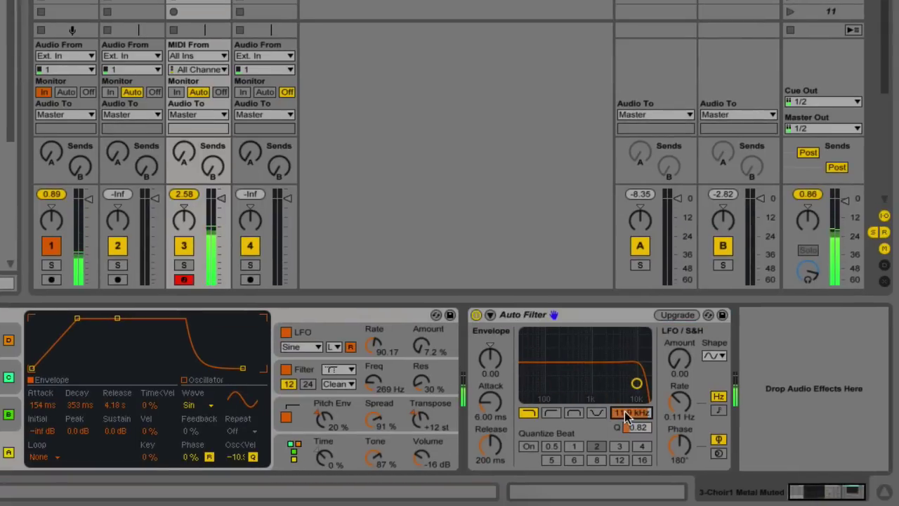
left_click(573, 320)
key("Delete")
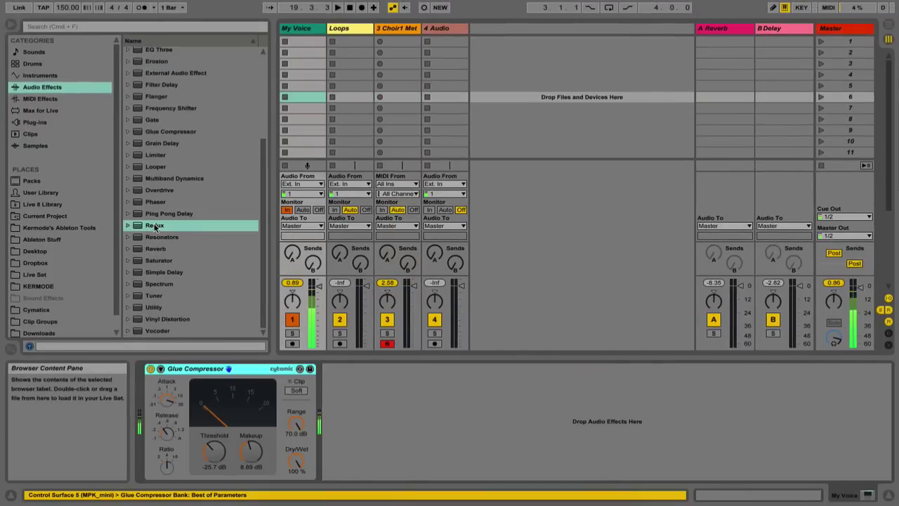
Add the Redux audio effect to the My Voice track after the Glue Compressor.
left_click_drag(156, 226, 300, 83)
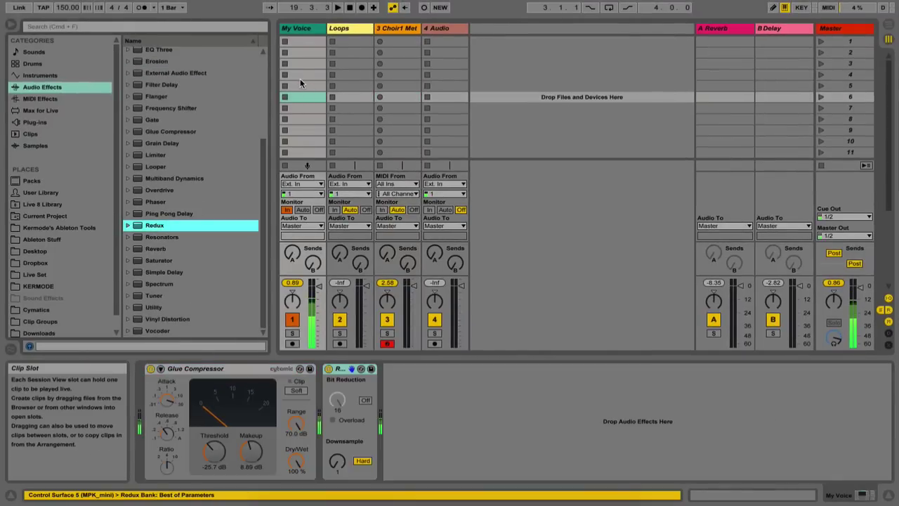
Delete the Redux effect from the My Voice track.
left_click_drag(337, 462, 337, 368)
key("Delete")
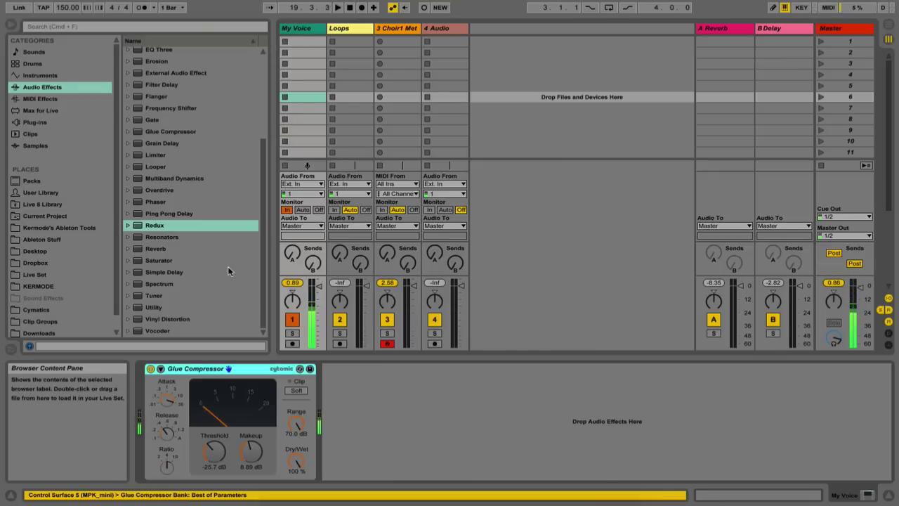
Load the Reverb audio effect onto the Choir1 Metal Muted track and remove it again.
left_click(300, 118)
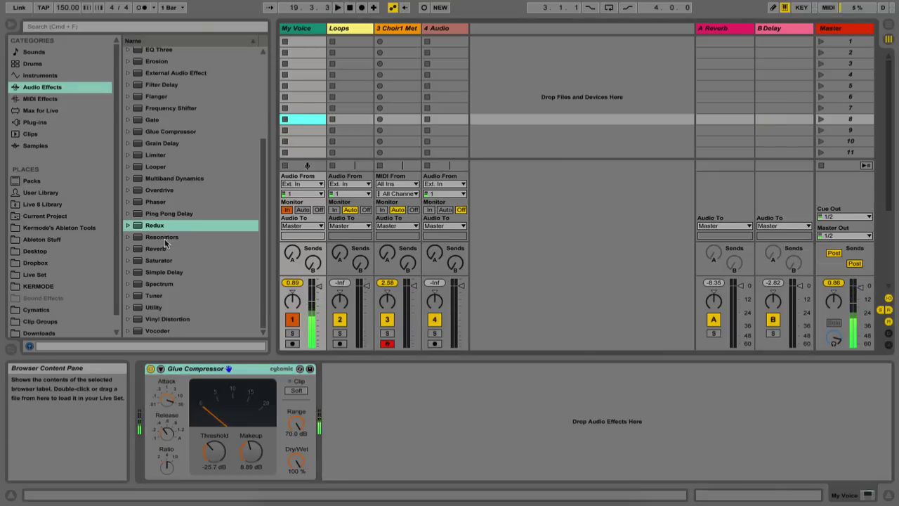
left_click_drag(166, 247, 400, 75)
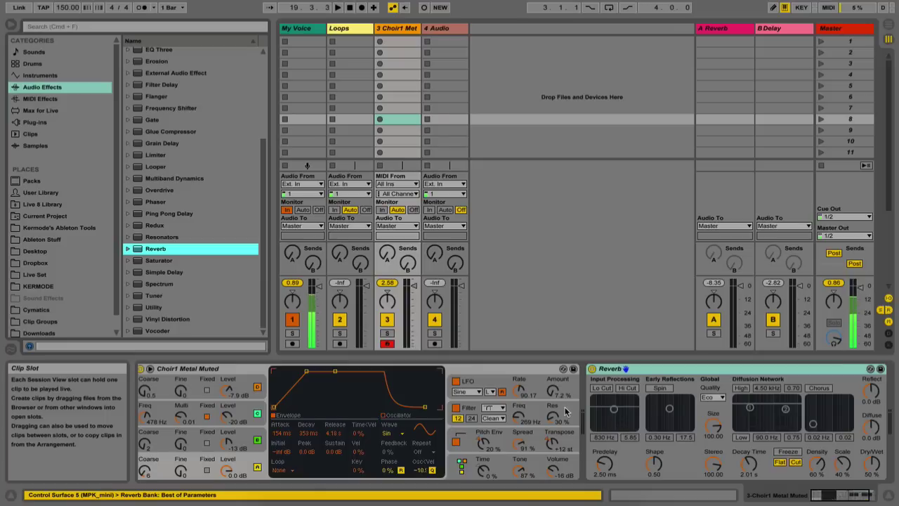
left_click(549, 371)
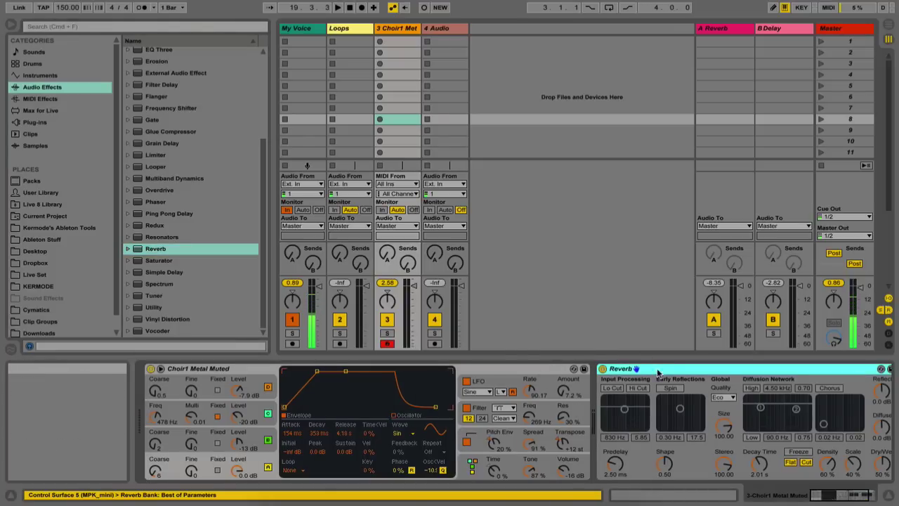
key("Delete")
Load the Arpeggiator MIDI effect onto the Choir1 Metal Muted track.
left_click(40, 99)
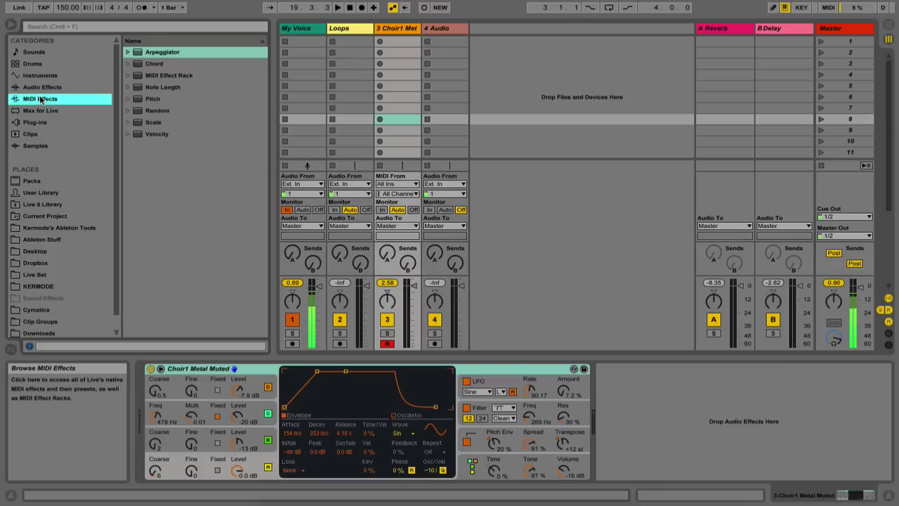
left_click(167, 55)
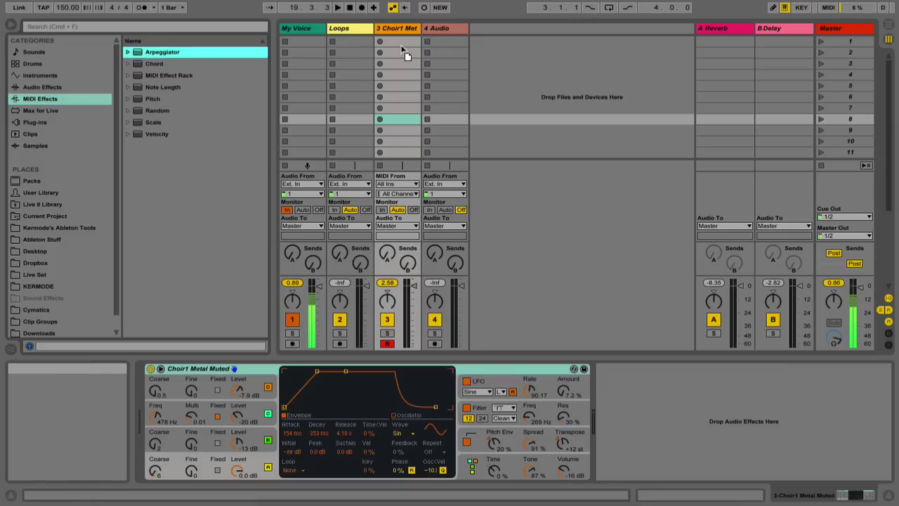
left_click_drag(406, 55, 402, 51)
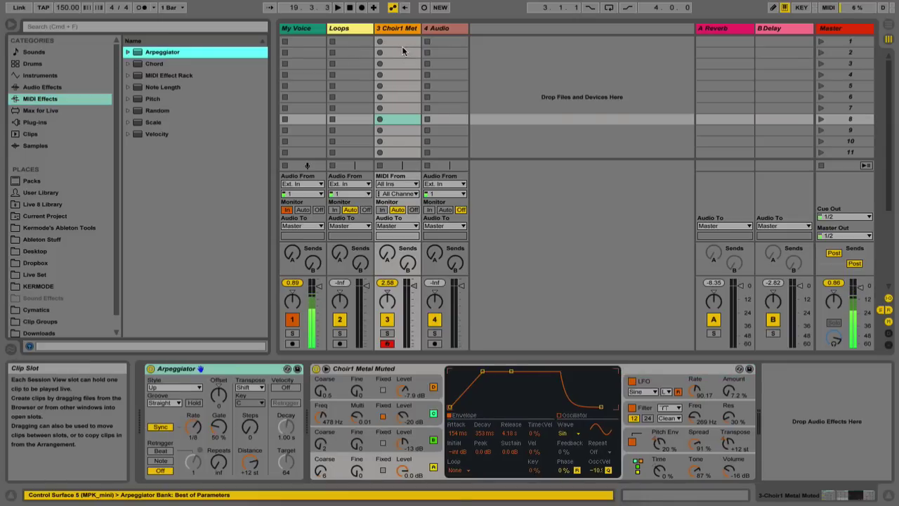
Bypass and reactivate the Arpeggiator, and delete it from the Choir1 Metal Muted track.
left_click(152, 372)
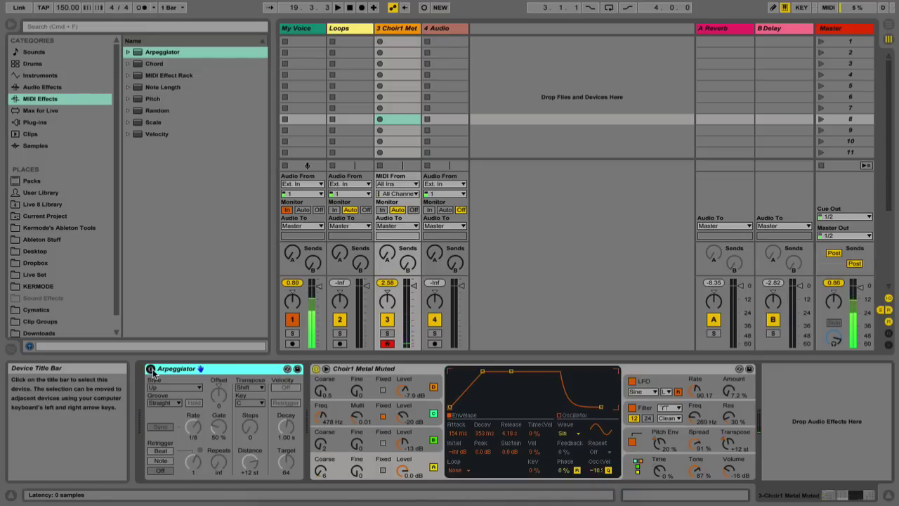
left_click(150, 370)
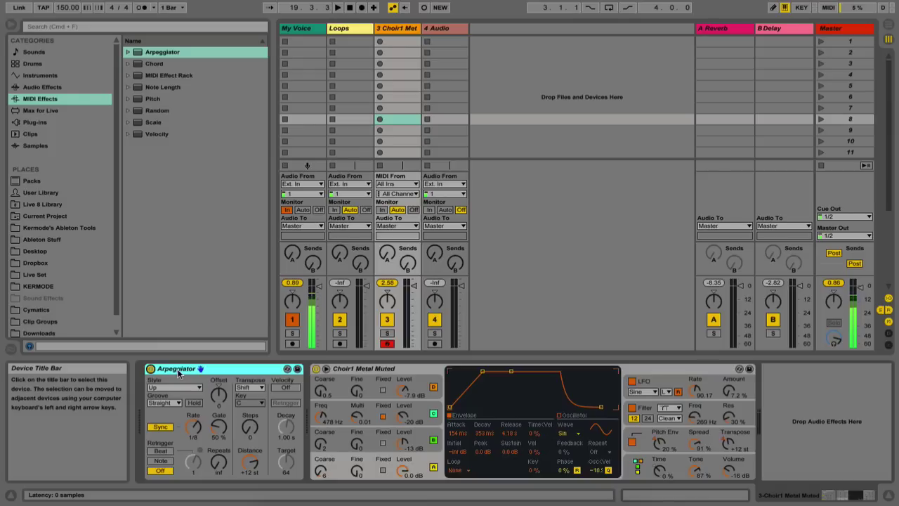
key("Delete")
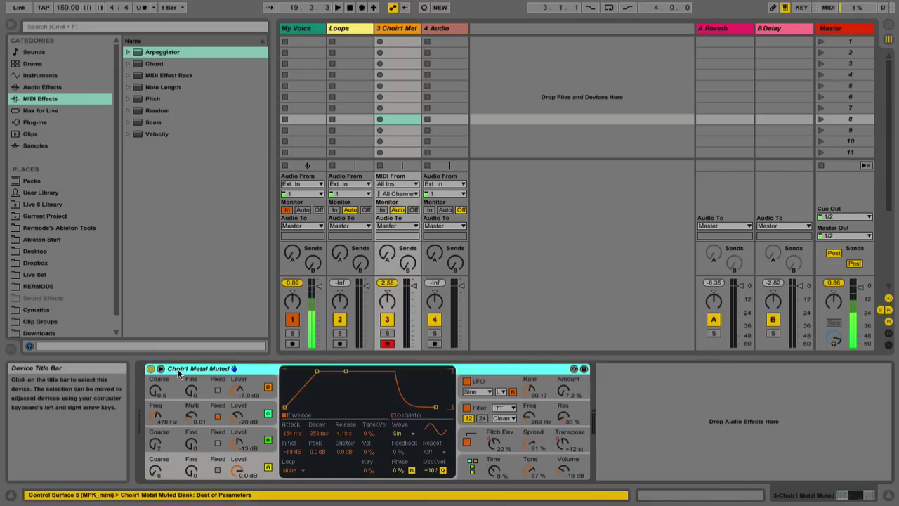
Examine the Max for Live devices in the Max Audio Effect, Max Instrument and Max MIDI Effect groups.
left_click(35, 112)
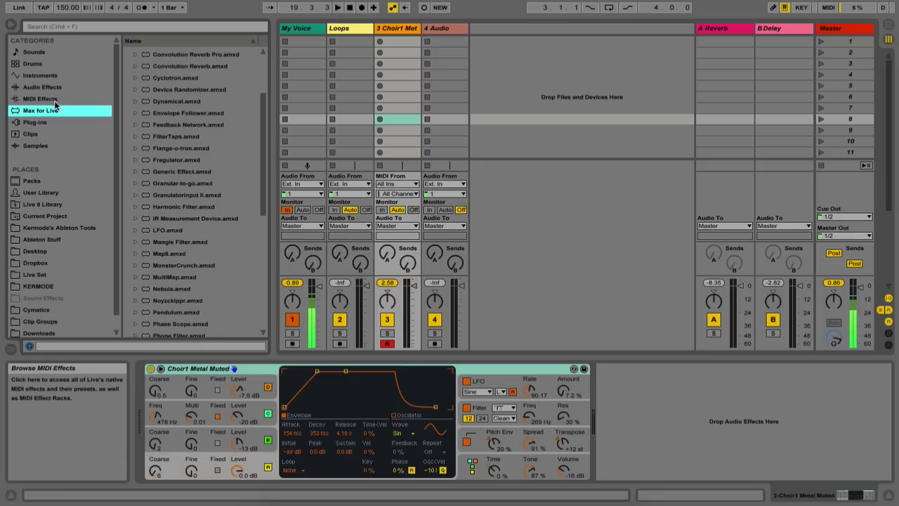
scroll(192, 195, "down", 5)
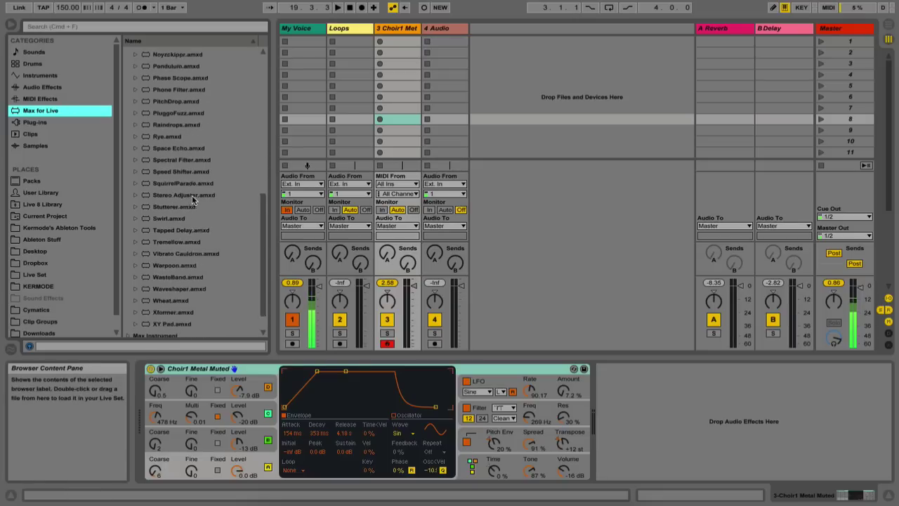
scroll(192, 195, "up", 9)
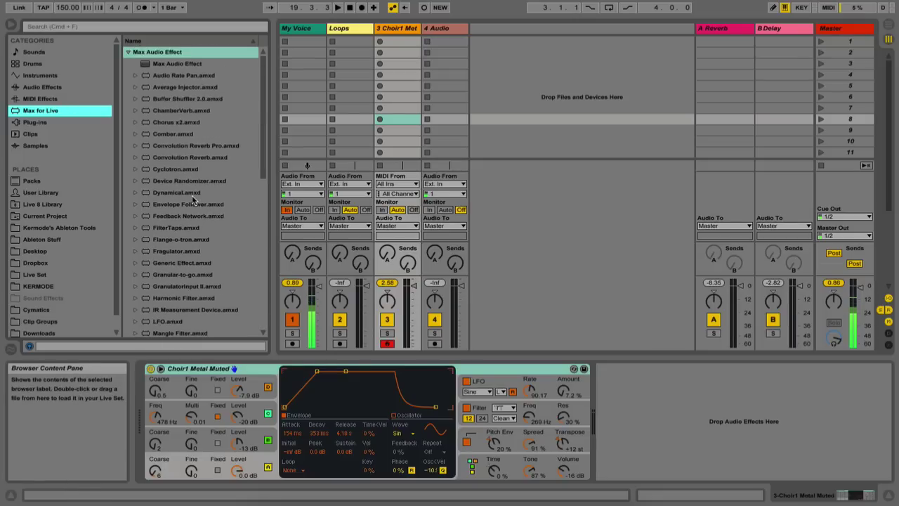
scroll(192, 196, "down", 5)
scroll(192, 195, "down", 4)
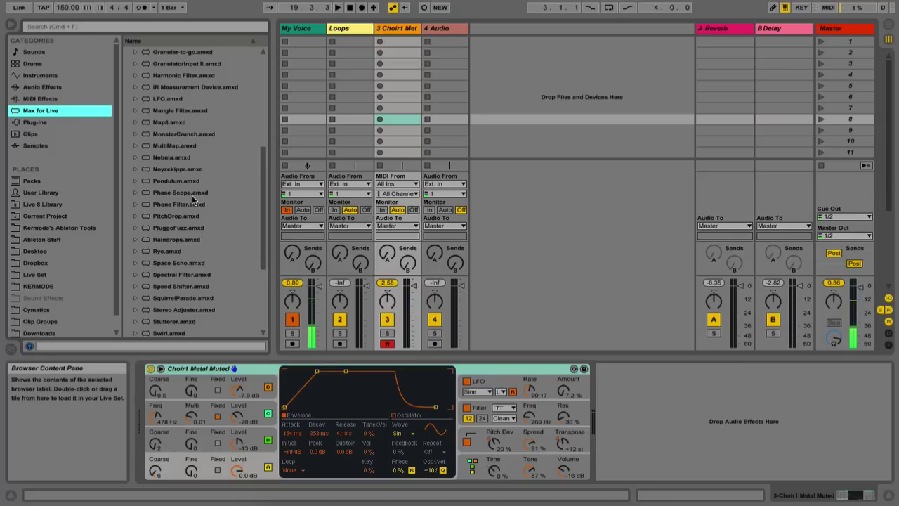
scroll(192, 197, "up", 9)
scroll(180, 169, "up", 1)
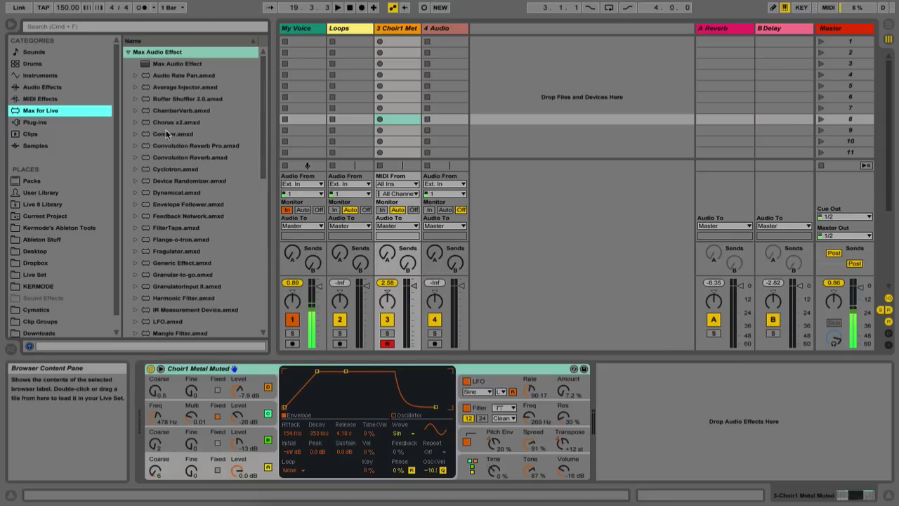
left_click(127, 53)
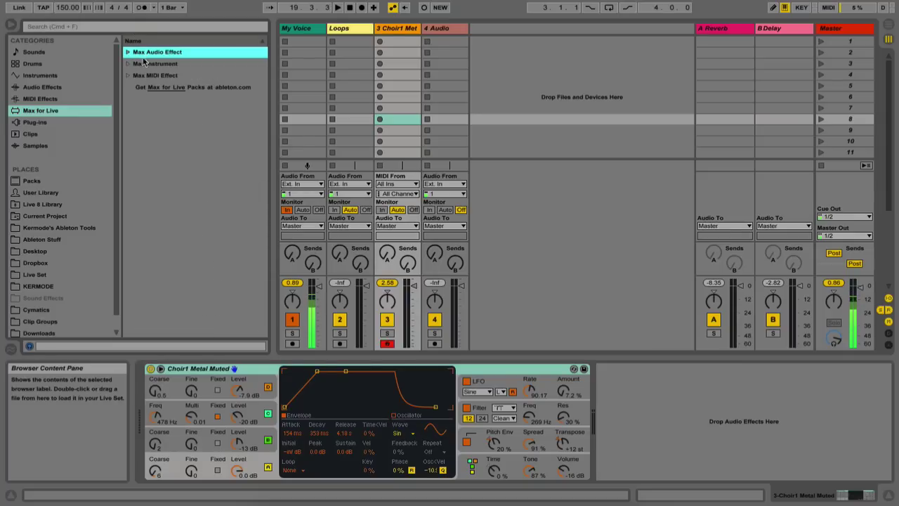
left_click(128, 64)
left_click(127, 64)
left_click(127, 75)
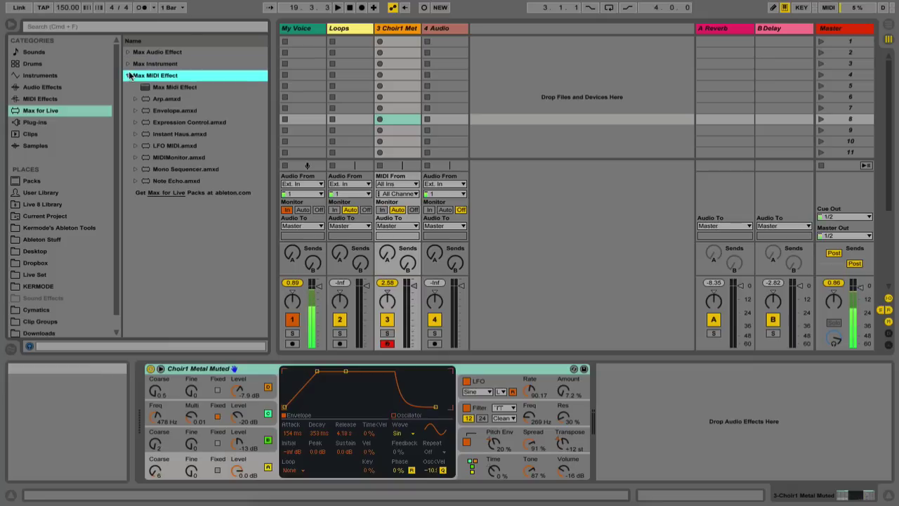
left_click(127, 75)
Review the Instruments, Audio Effects, MIDI Effects and Max for Live browser categories.
left_click(49, 75)
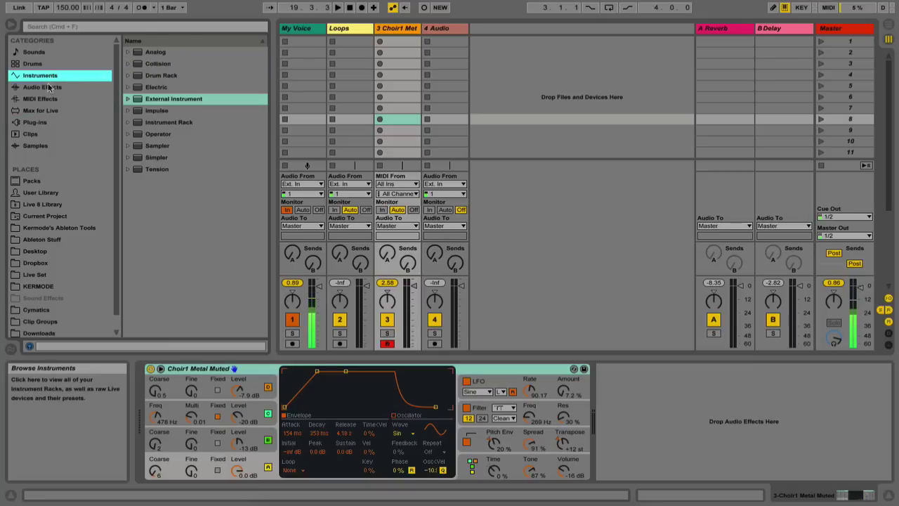
left_click(50, 87)
left_click(49, 98)
left_click(47, 111)
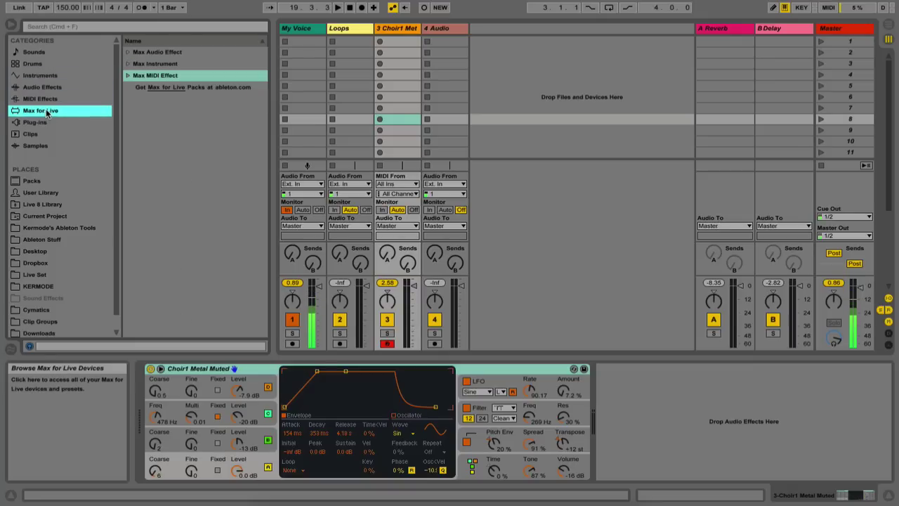
Load the Massive VST plug-in onto the third track in place of Choir1 Metal Muted.
left_click(41, 124)
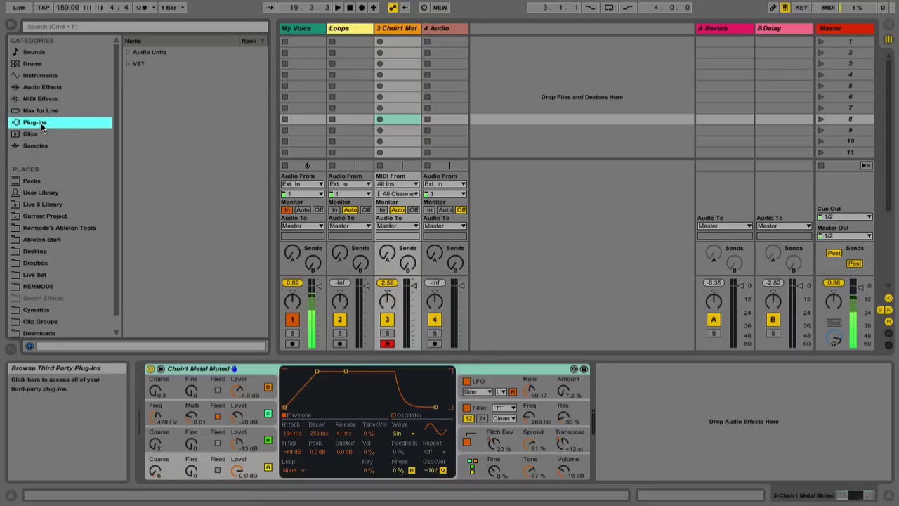
left_click(128, 64)
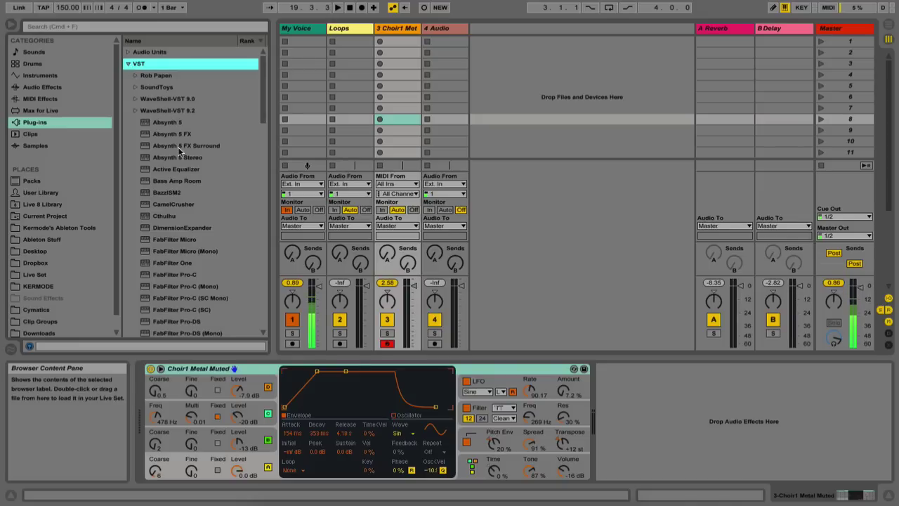
scroll(178, 147, "down", 3)
scroll(177, 148, "down", 5)
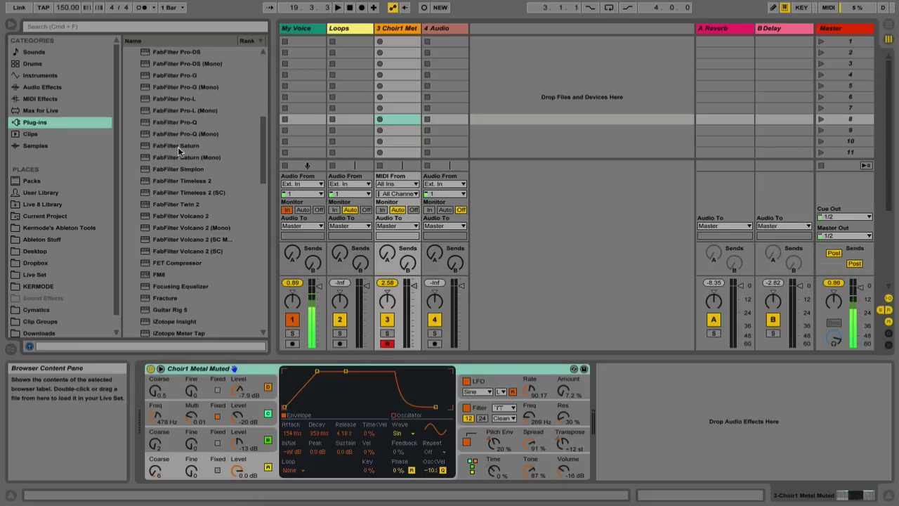
scroll(178, 147, "down", 5)
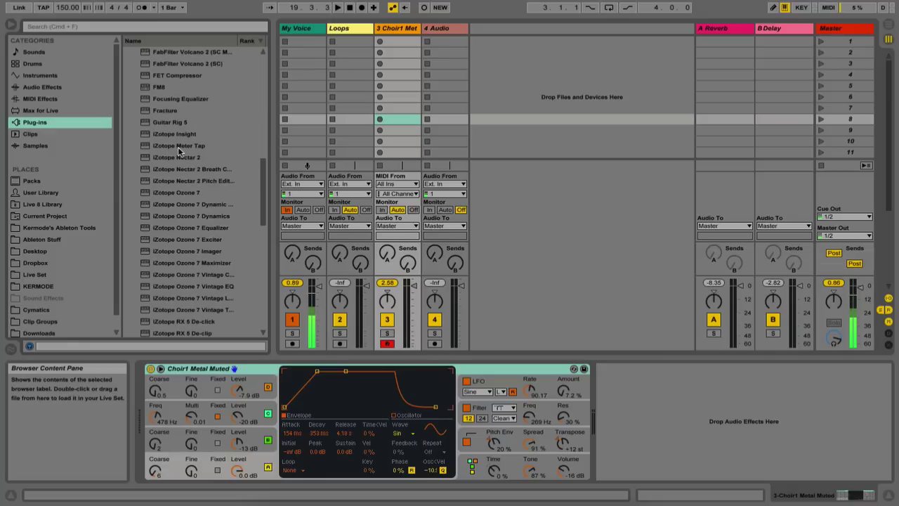
scroll(178, 147, "down", 8)
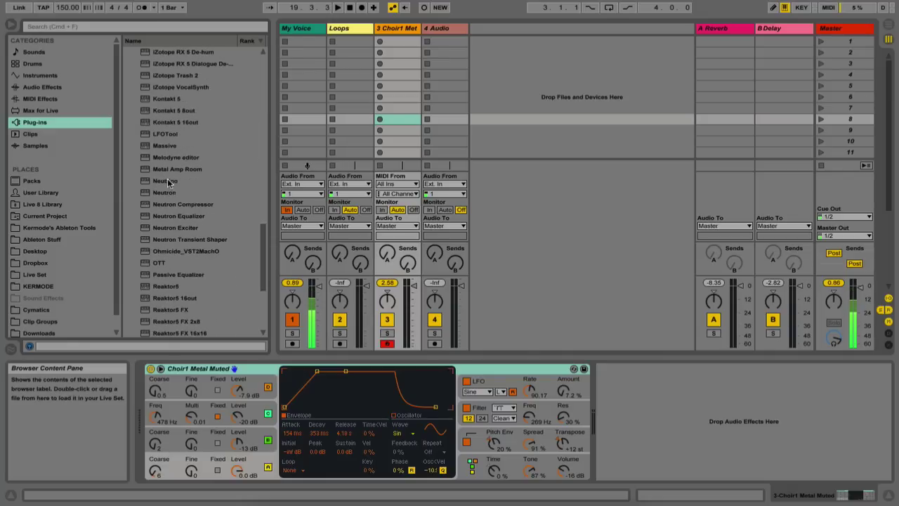
left_click_drag(403, 64, 403, 64)
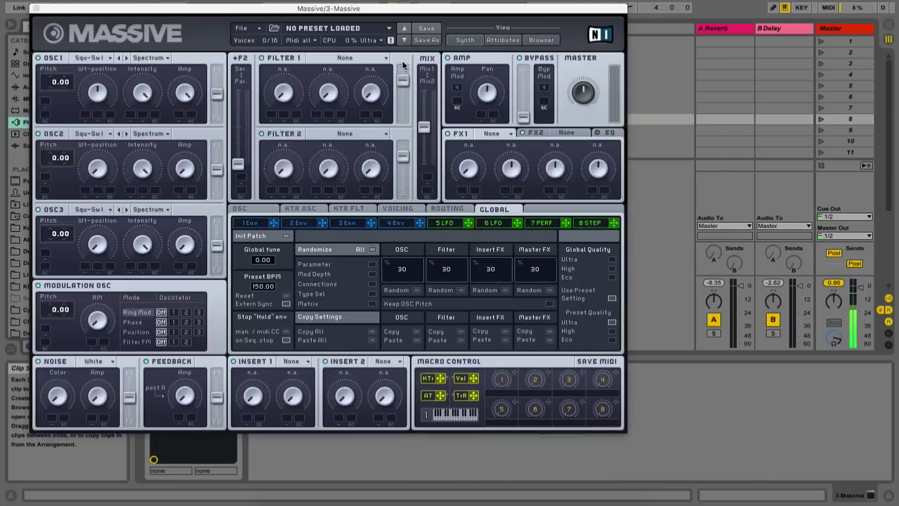
Move the Massive plug-in window aside, hide it, reopen it and close it again.
left_click_drag(403, 9, 559, 0)
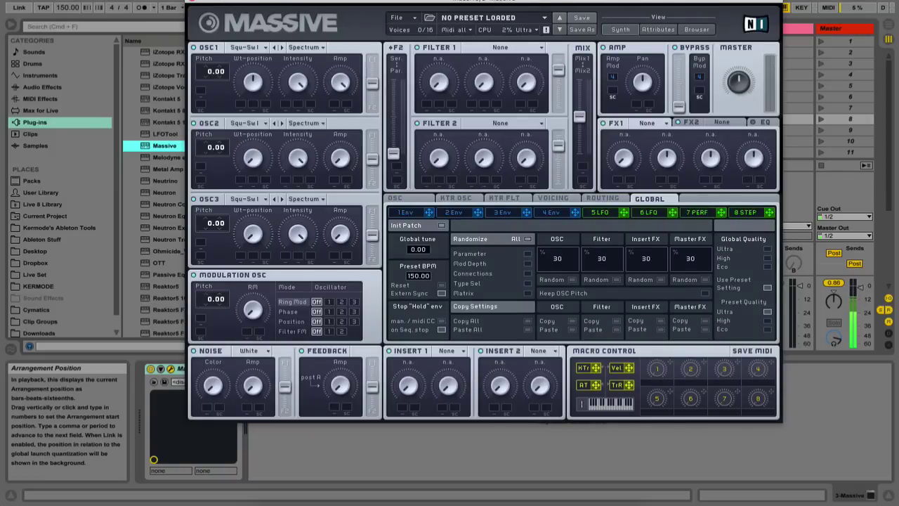
key("super+alt+p")
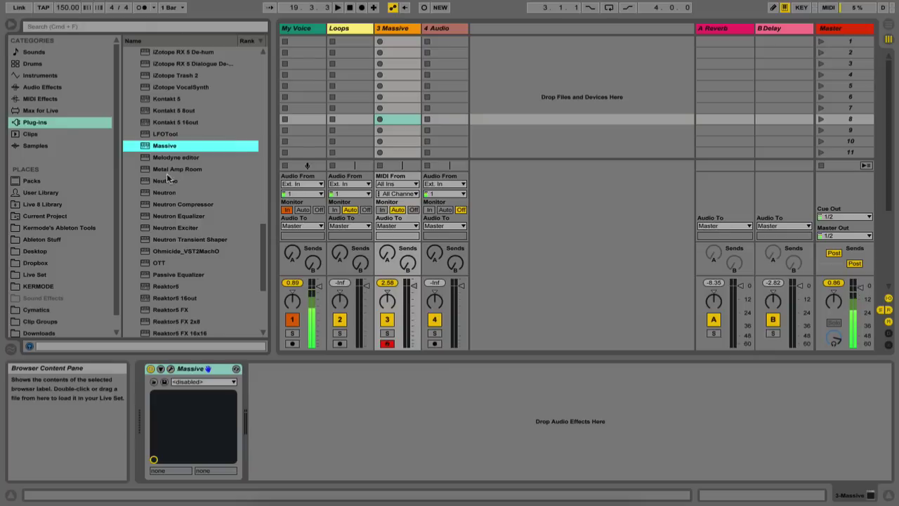
left_click(170, 368)
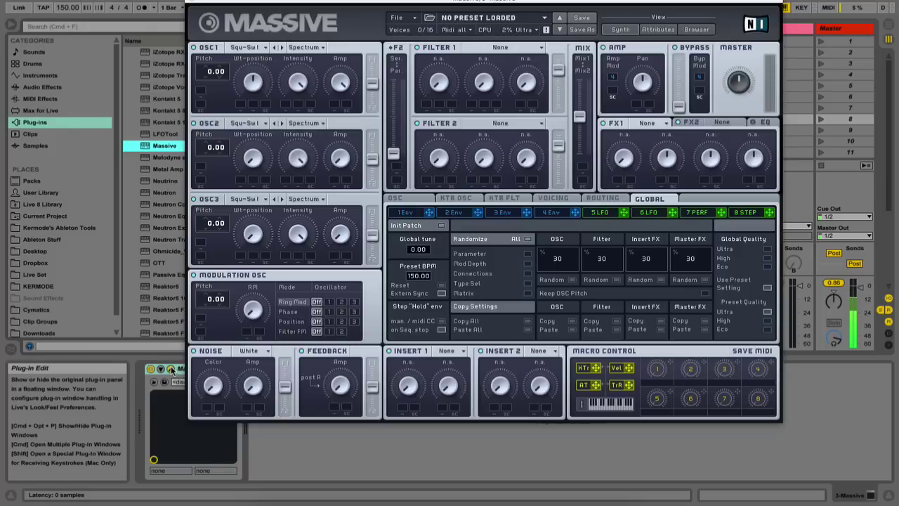
left_click(170, 368)
Delete the Massive plug-in from the third track.
left_click(195, 368)
key("Delete")
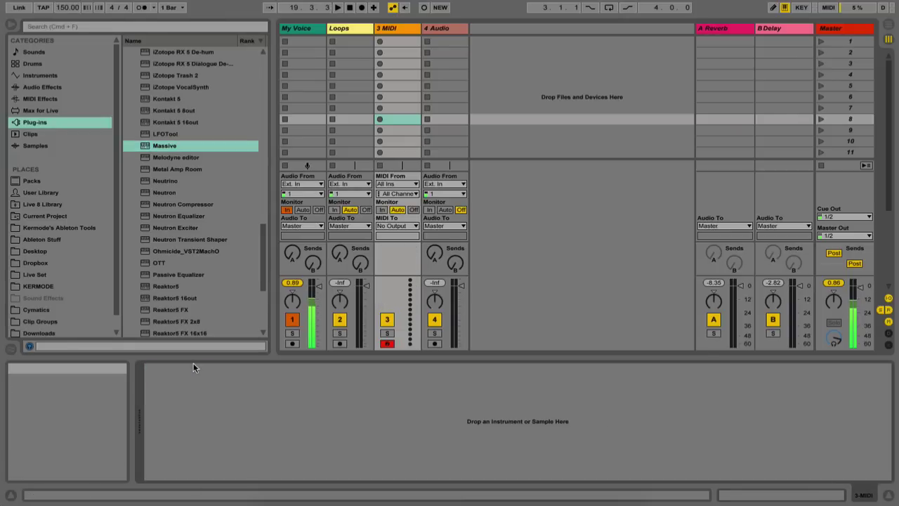
scroll(190, 231, "down", 5)
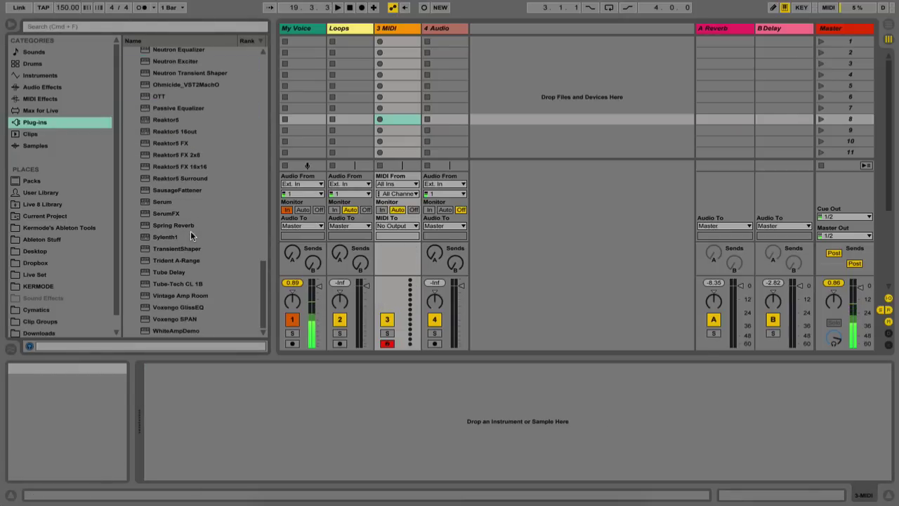
Place the clip Back Alley Beat 90bpm.alc in the first slot of the 4 Audio track and launch it.
left_click(34, 134)
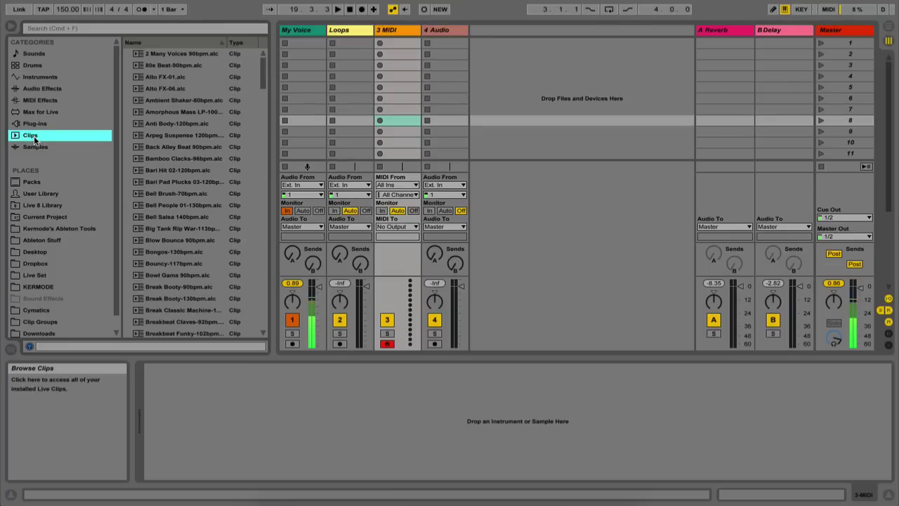
left_click(294, 55)
left_click(390, 55)
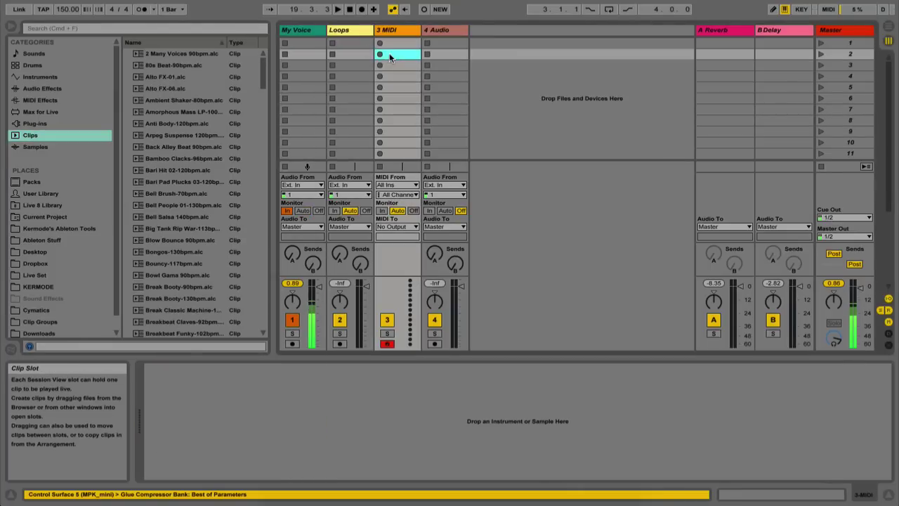
left_click_drag(198, 147, 442, 44)
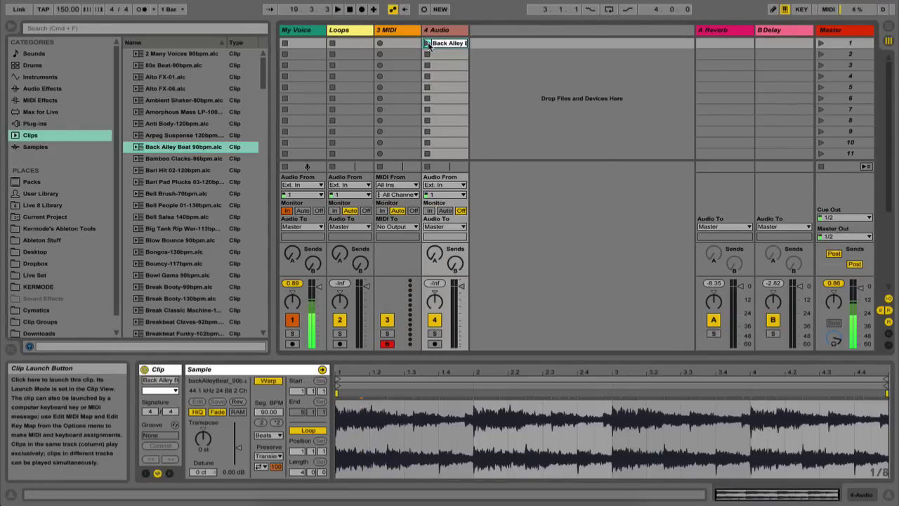
left_click(427, 43)
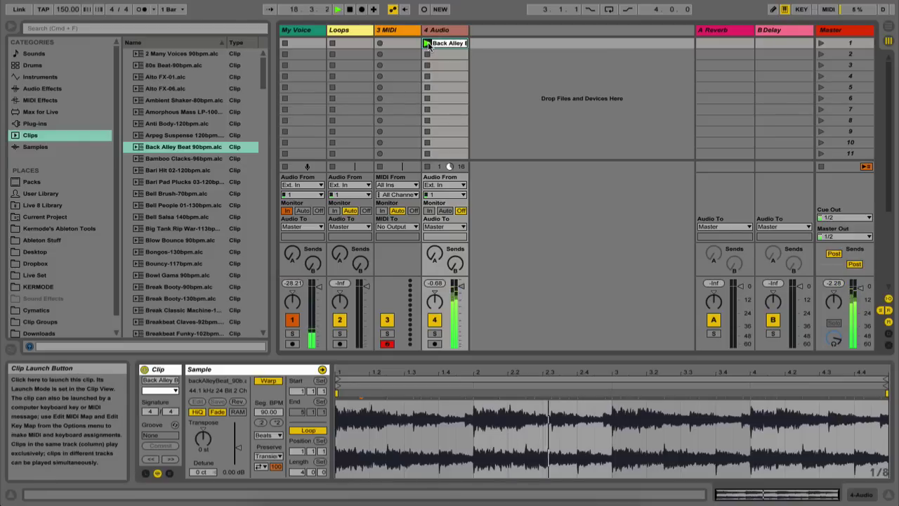
Step through the browser clips after Back Alley Beat 90bpm.alc as far as Bell Brush-70bpm.alc.
key("Down")
key("Down")
key("Down")
key("Down")
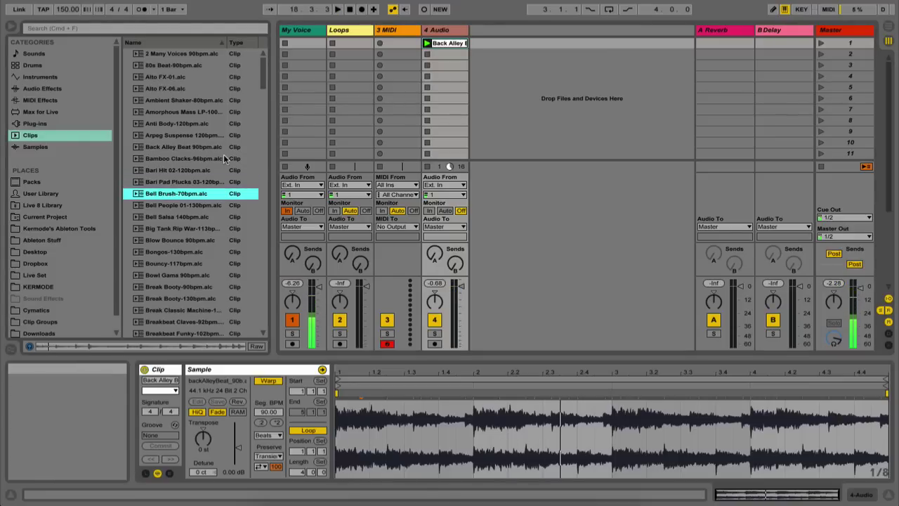
Add the clips Bell Salsa 140bpm.alc and Break Classic Machine to the second and third slots of the 4 Audio track.
key("Down")
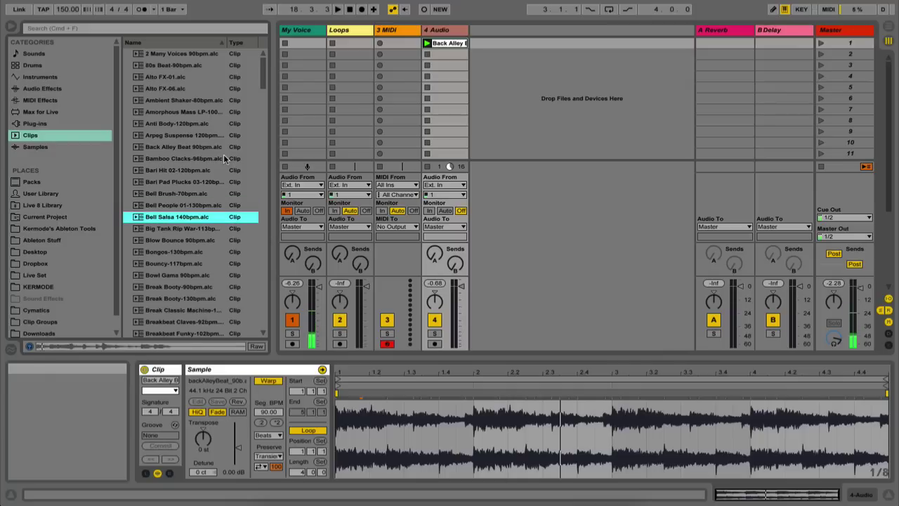
left_click_drag(162, 217, 448, 55)
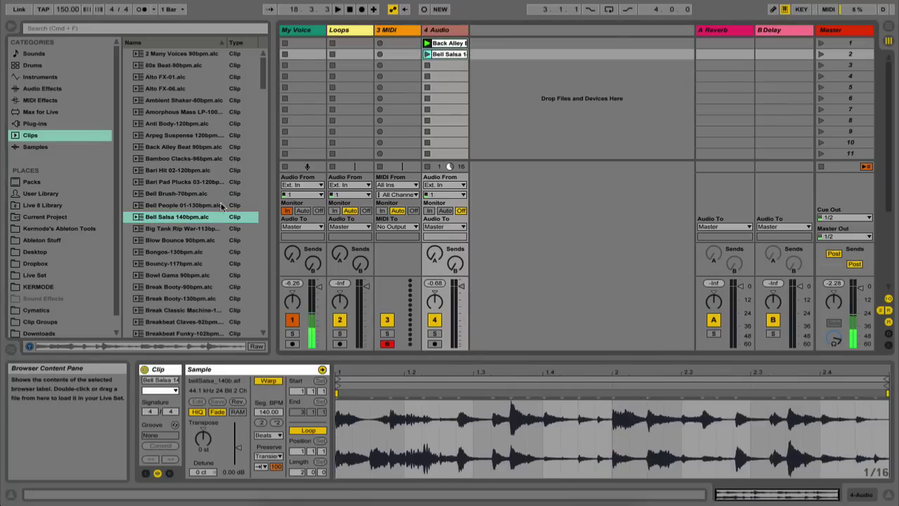
scroll(175, 263, "down", 2)
left_click(176, 264)
double_click(176, 263)
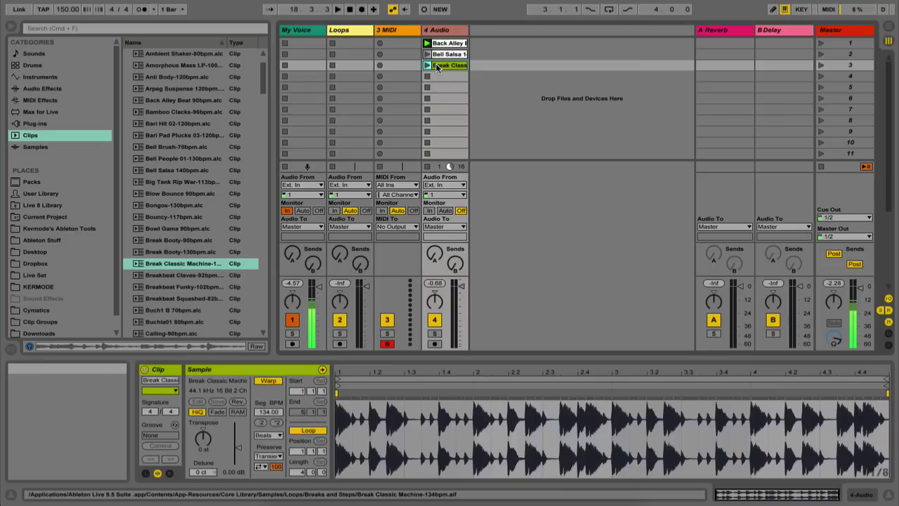
Add the Breakbeat Claves-92bpm and Distant Warfare clips to the fourth and fifth slots of the 4 Audio track.
double_click(189, 275)
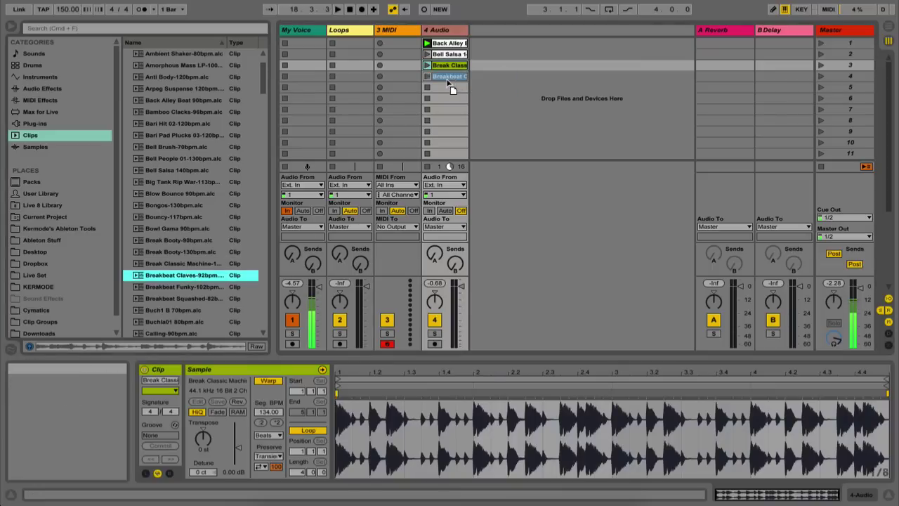
scroll(201, 274, "down", 6)
double_click(201, 287)
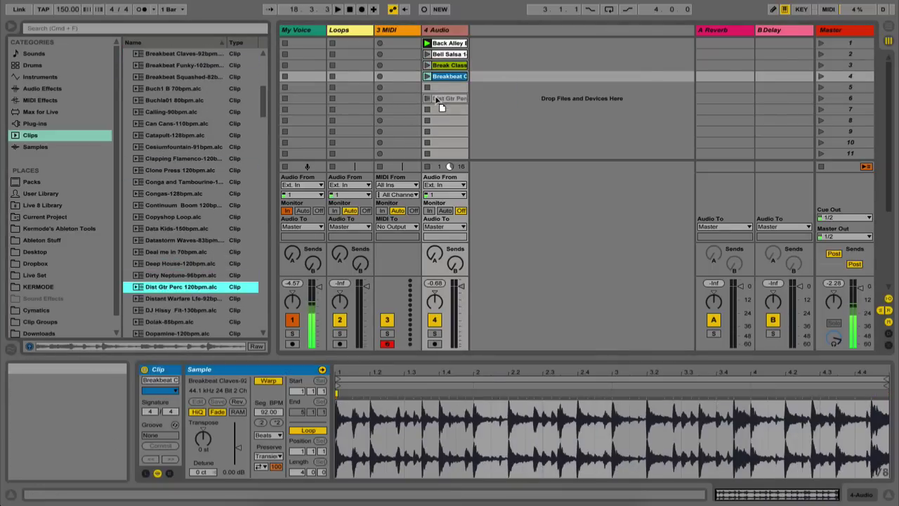
left_click_drag(186, 299, 446, 87)
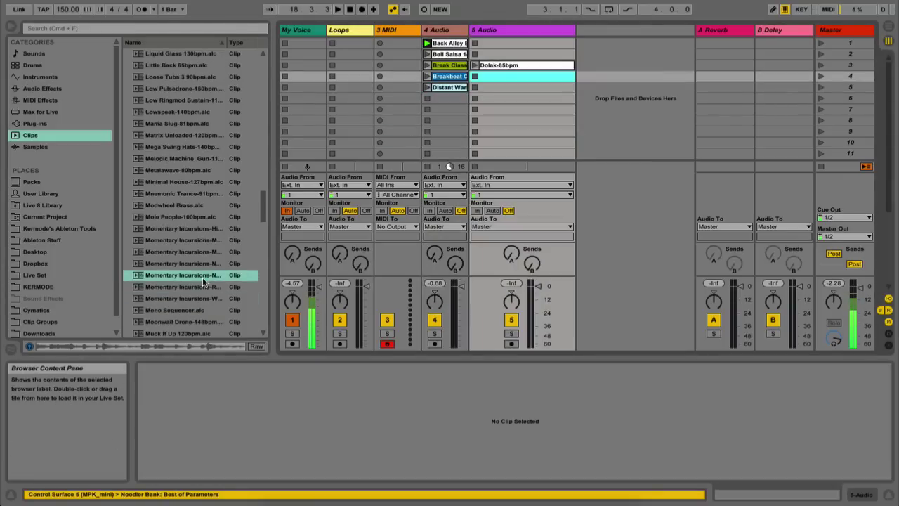
Place the Momentary Incursions Noodler clip in the second scene as a new track, then launch it and enlarge its note editor.
left_click_drag(199, 278, 593, 55)
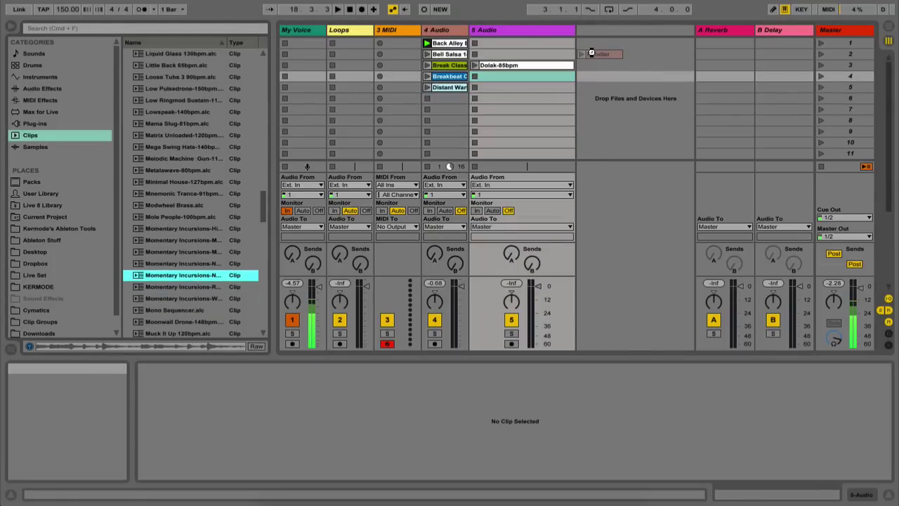
left_click(599, 32)
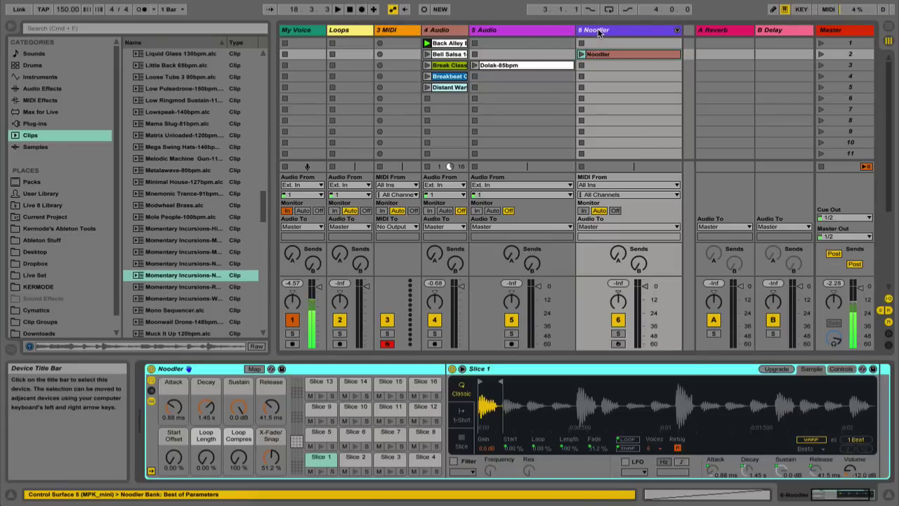
left_click(582, 55)
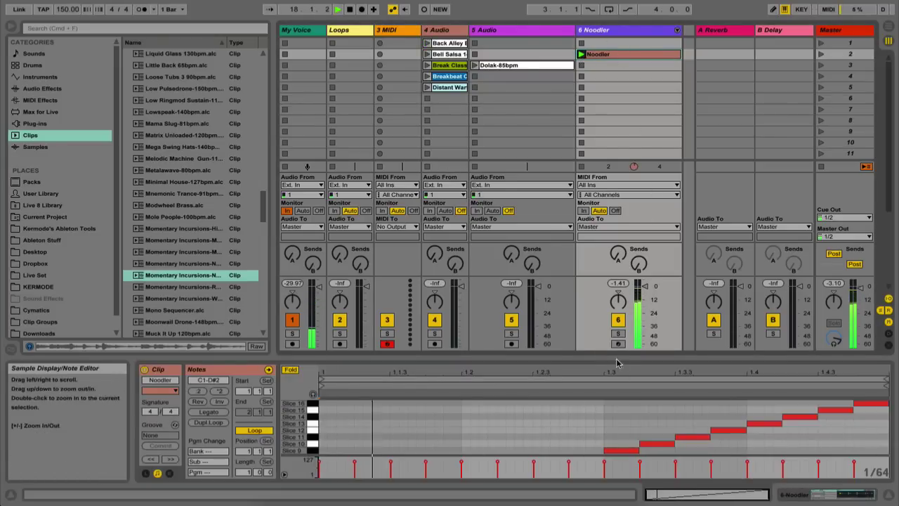
left_click_drag(617, 362, 621, 288)
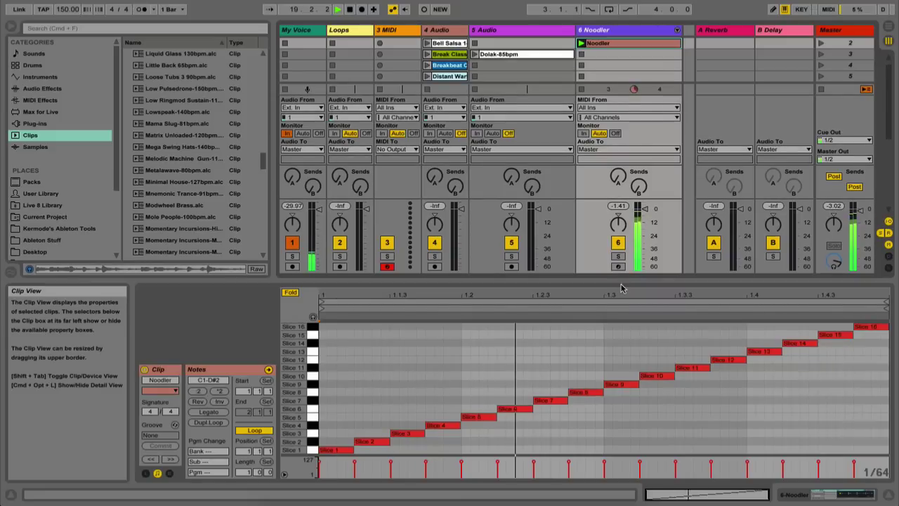
Browse the Samples category down through the hi-hat files to the kick samples.
left_click(35, 147)
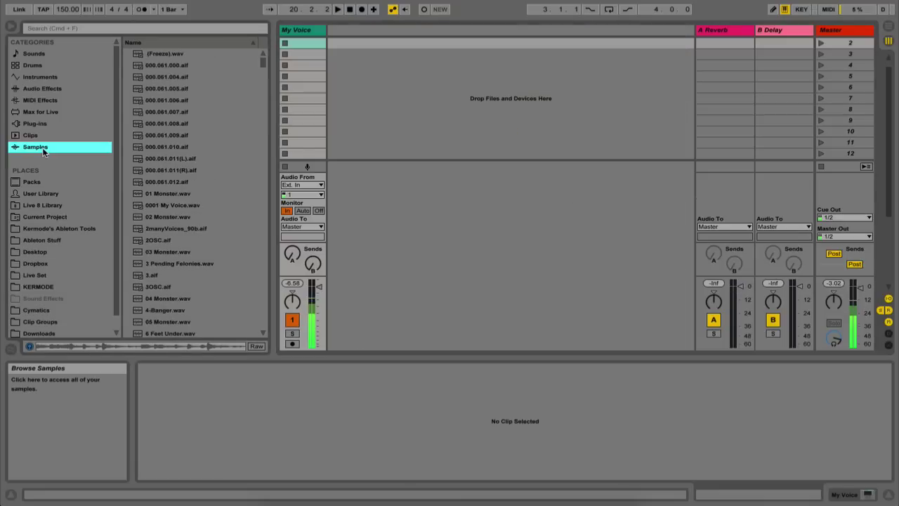
scroll(164, 144, "down", 15)
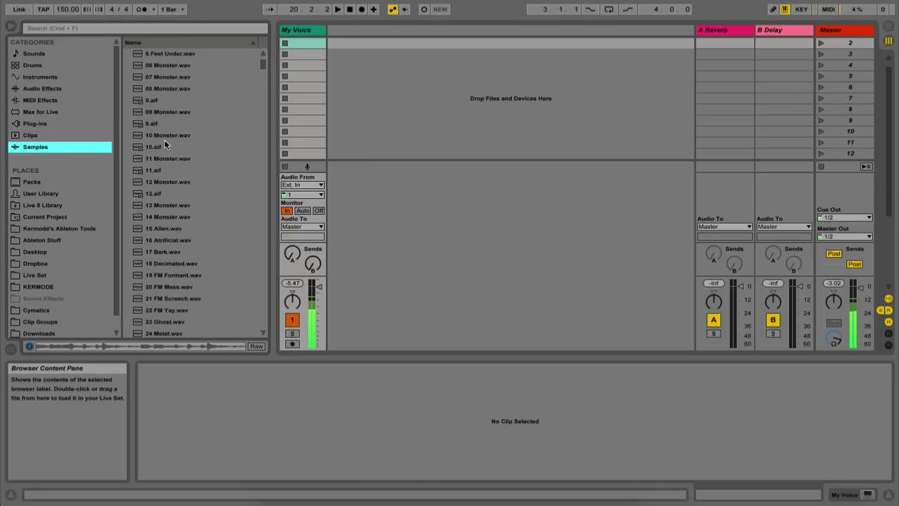
scroll(165, 144, "down", 20)
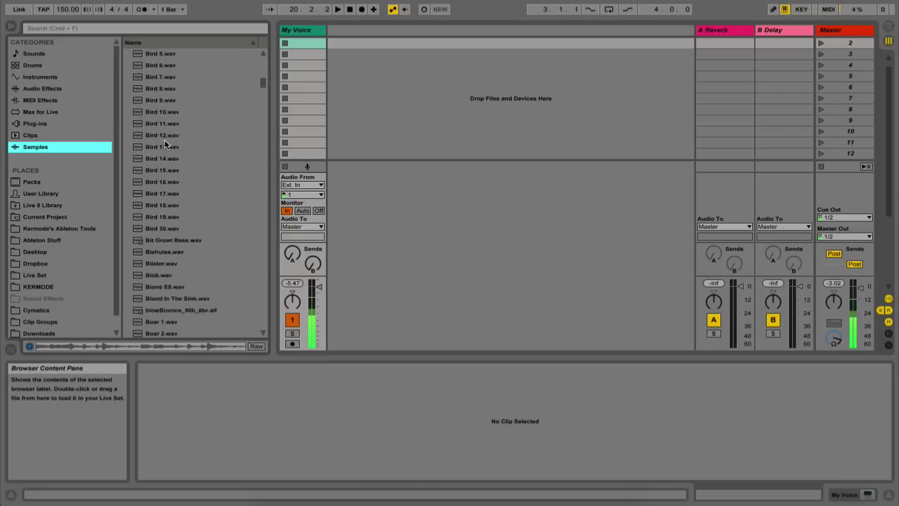
scroll(165, 144, "down", 20)
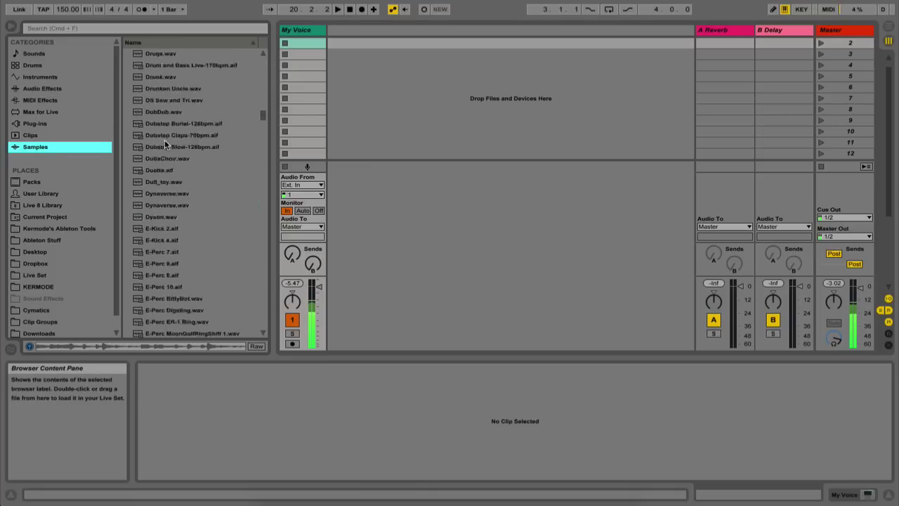
scroll(164, 144, "down", 20)
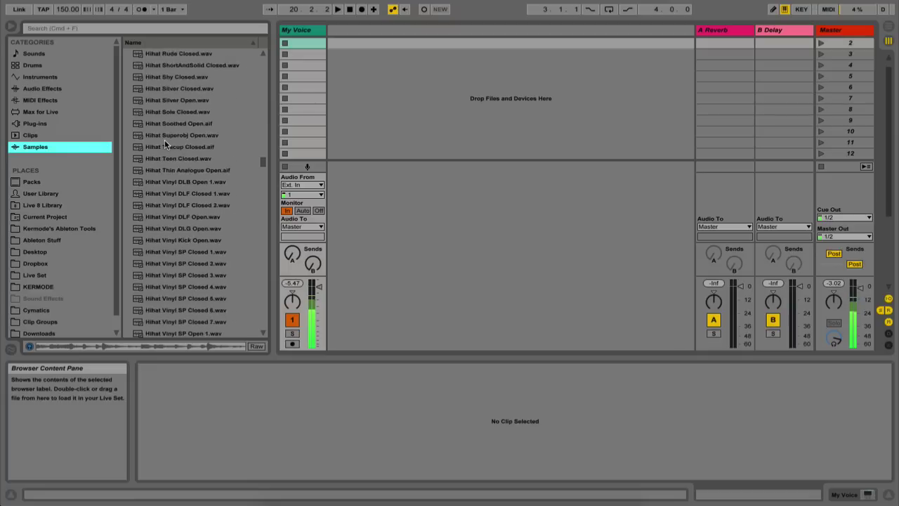
scroll(193, 145, "down", 20)
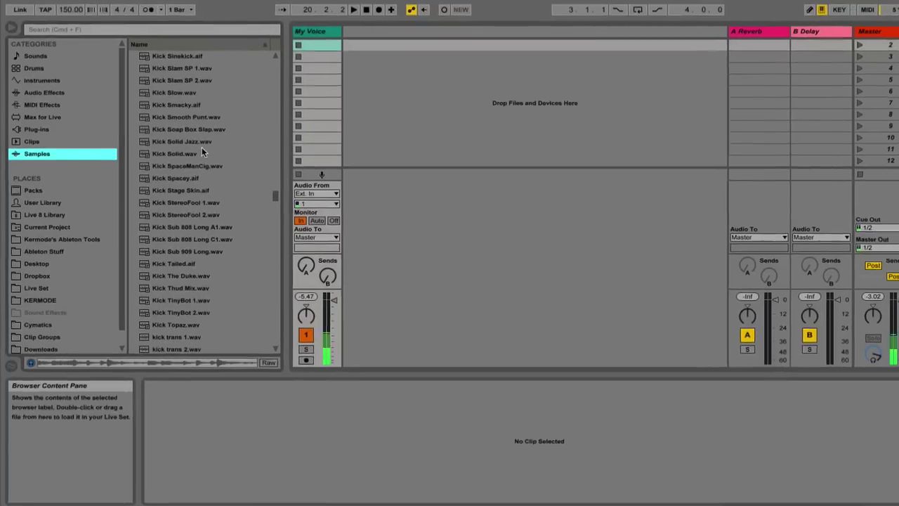
scroll(201, 152, "down", 5)
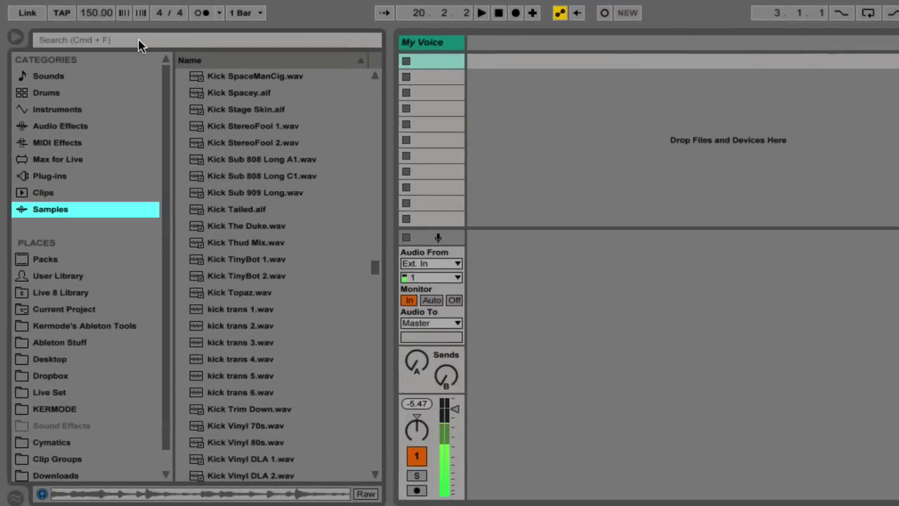
Search the samples for "kick" and after that for "snare".
left_click(138, 39)
type("kick")
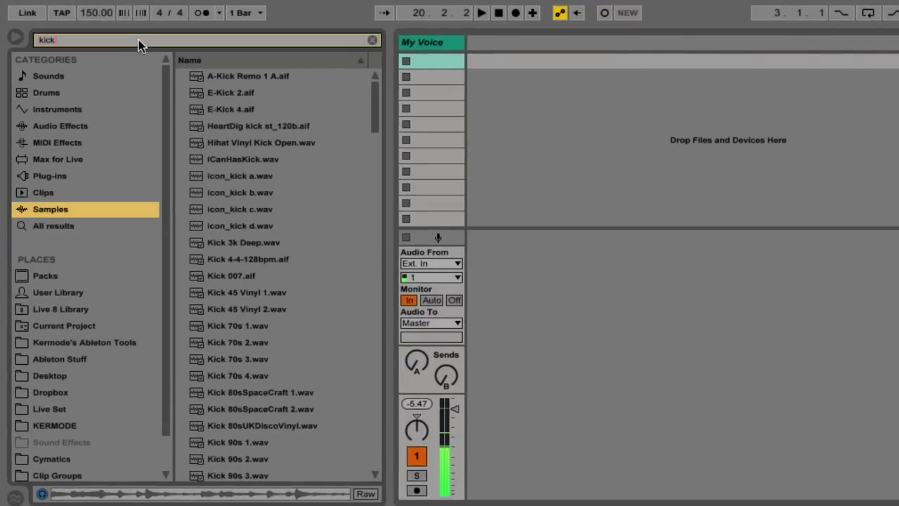
scroll(292, 142, "down", 10)
double_click(65, 39)
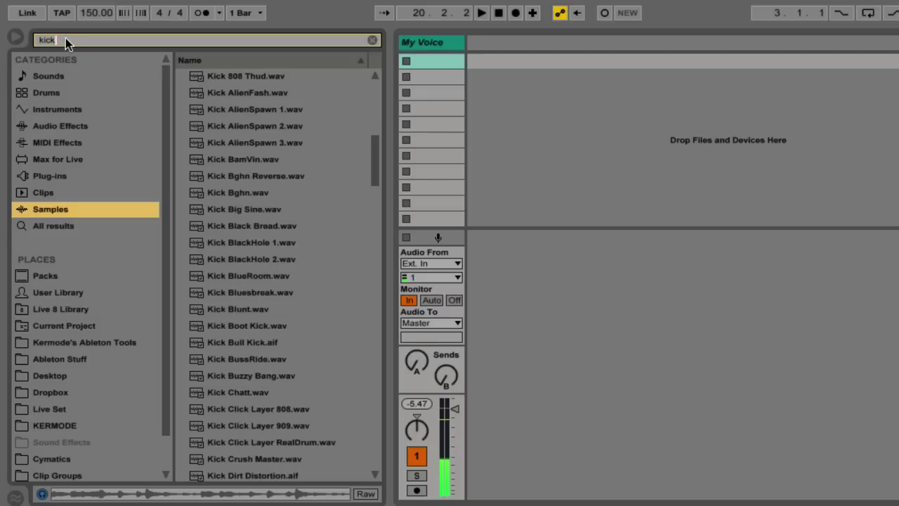
type("snares")
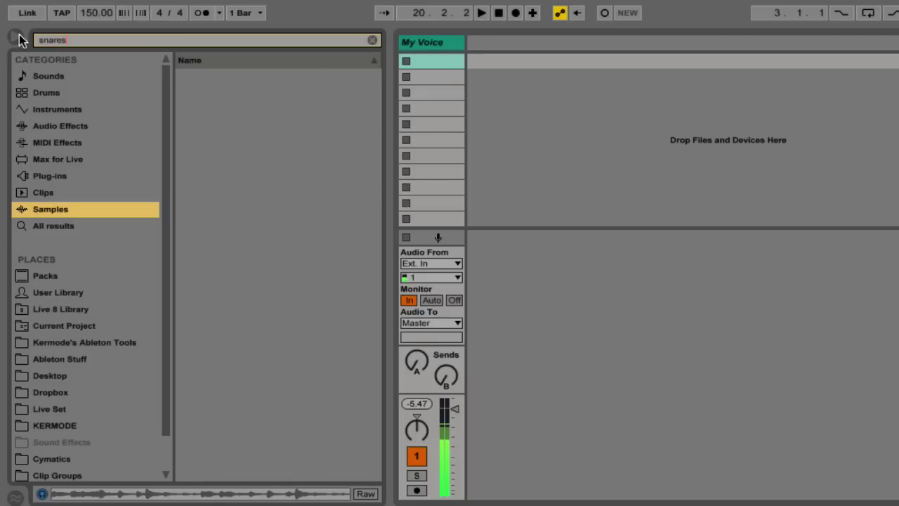
key("BackSpace")
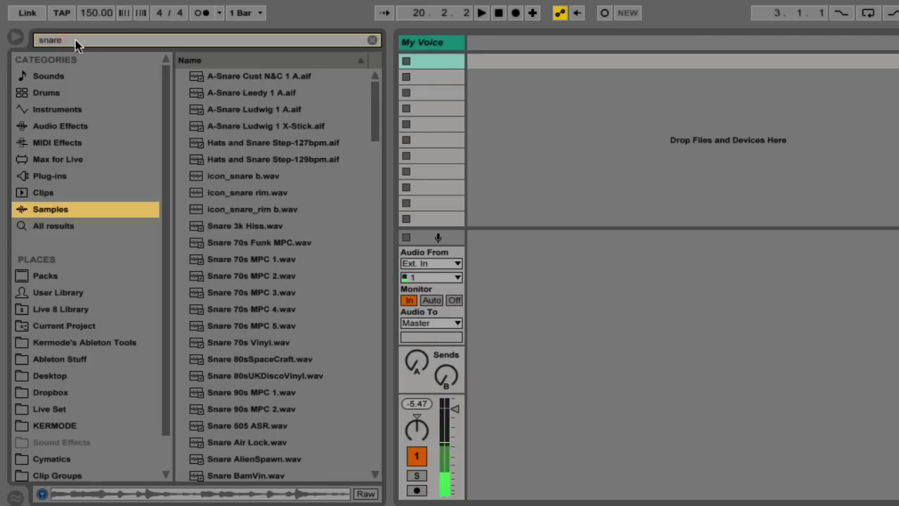
Search the samples for "vocal", then clear the search.
double_click(66, 40)
type("vocal")
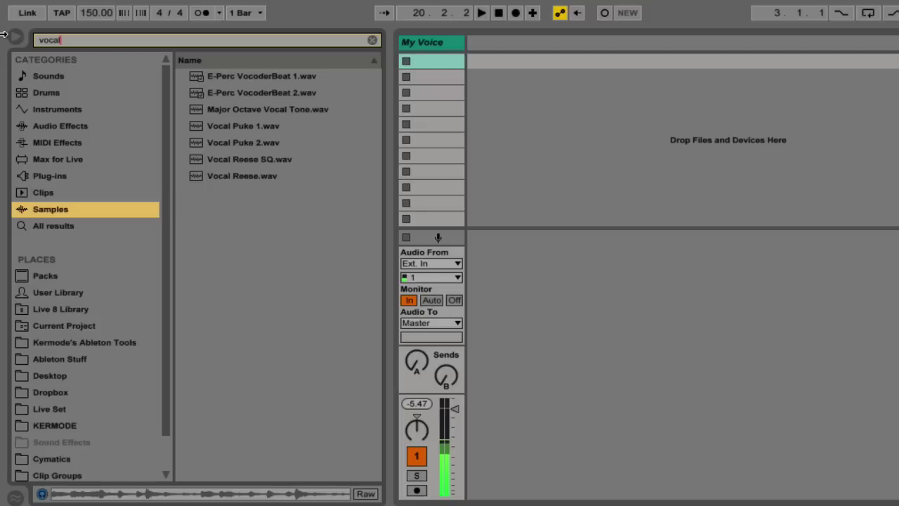
left_click(372, 41)
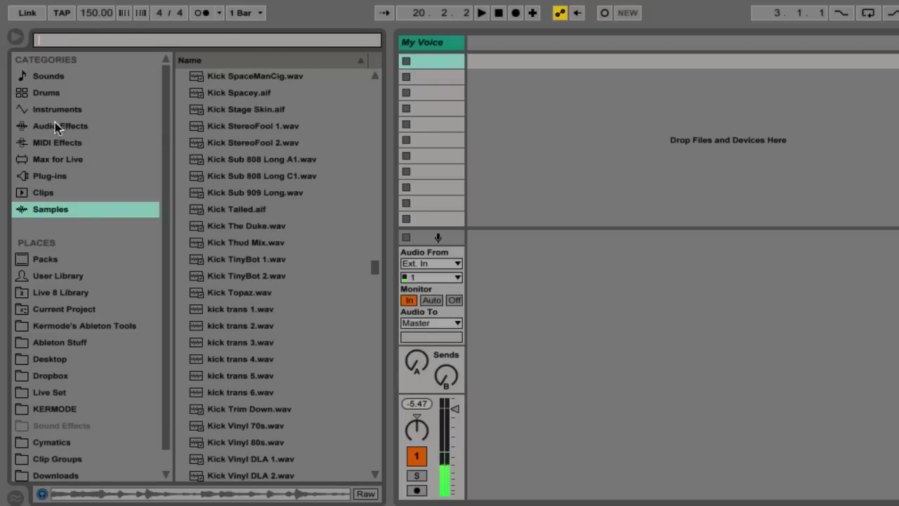
Search the Sounds category for "voc" and preview Vocosyn.adg in the Voices folder.
left_click(45, 75)
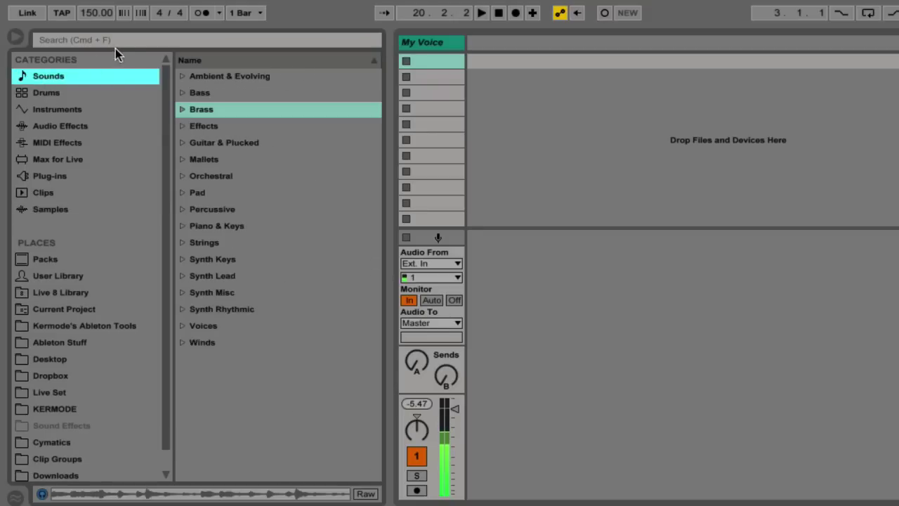
left_click(115, 40)
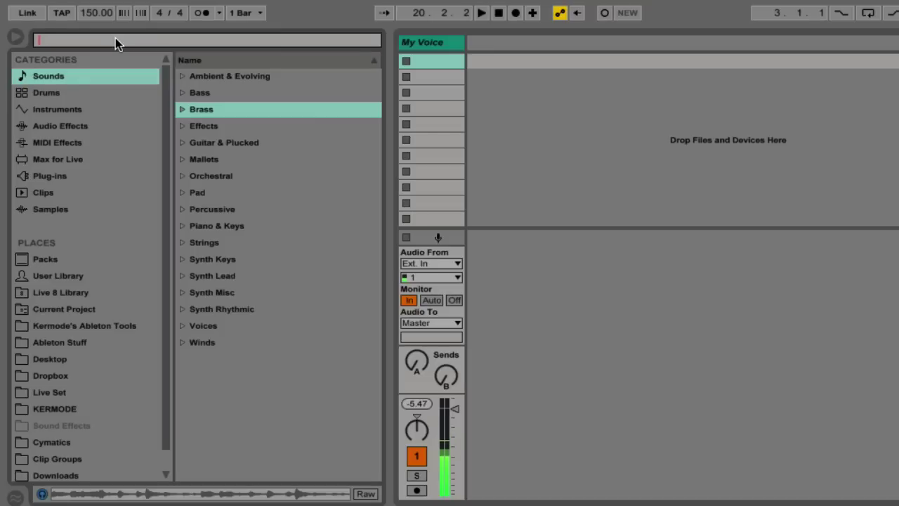
type("voc")
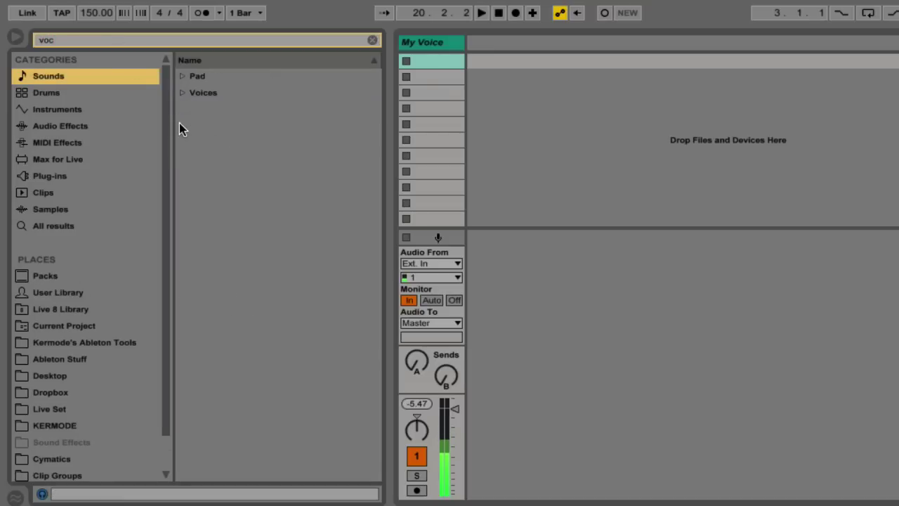
left_click(182, 92)
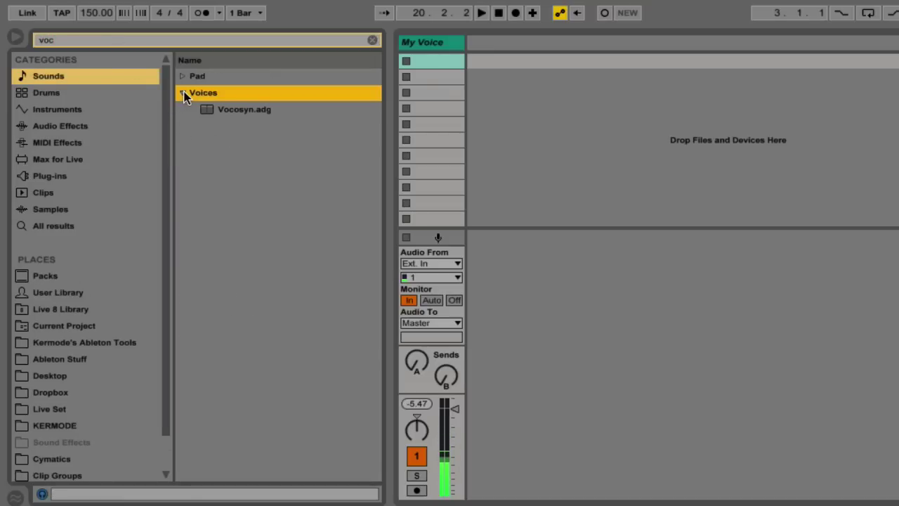
left_click(232, 112)
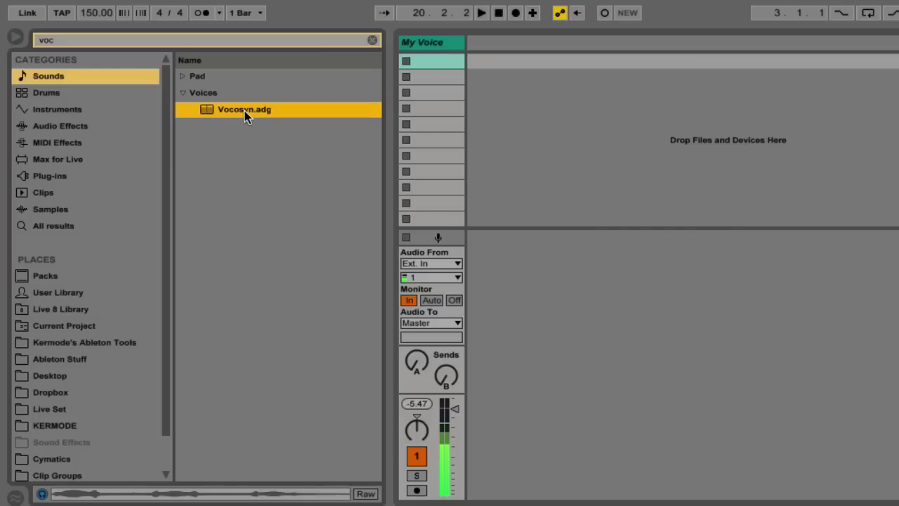
Preview the samples kick trans 4.wav, Kick Vinyl DLA 1.wav, Kick Vinyl DLJ 3.wav and Kick-BritishVintage-Felt-Hard.aif.
left_click(51, 208)
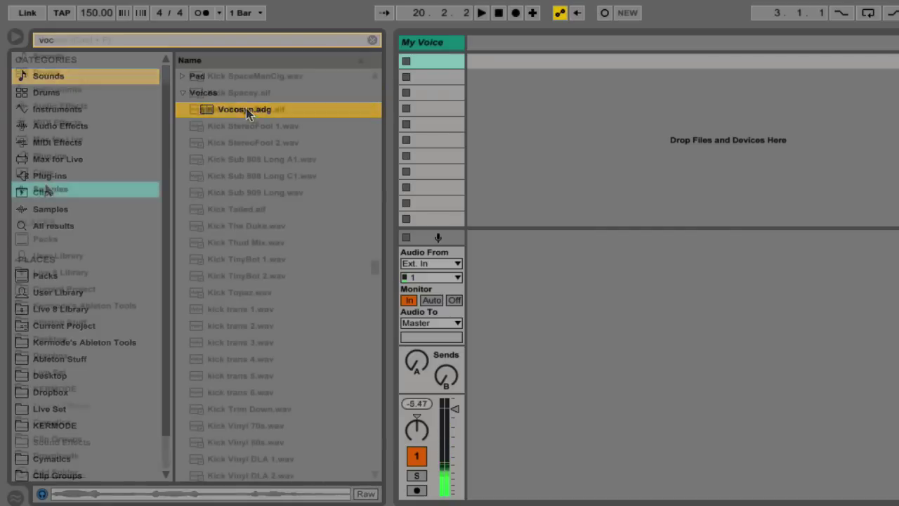
left_click(239, 365)
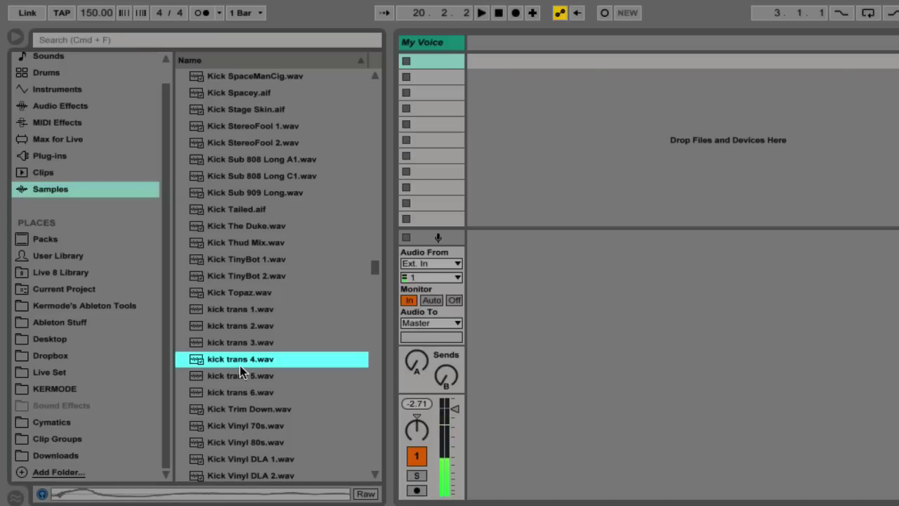
left_click(236, 458)
scroll(235, 464, "down", 5)
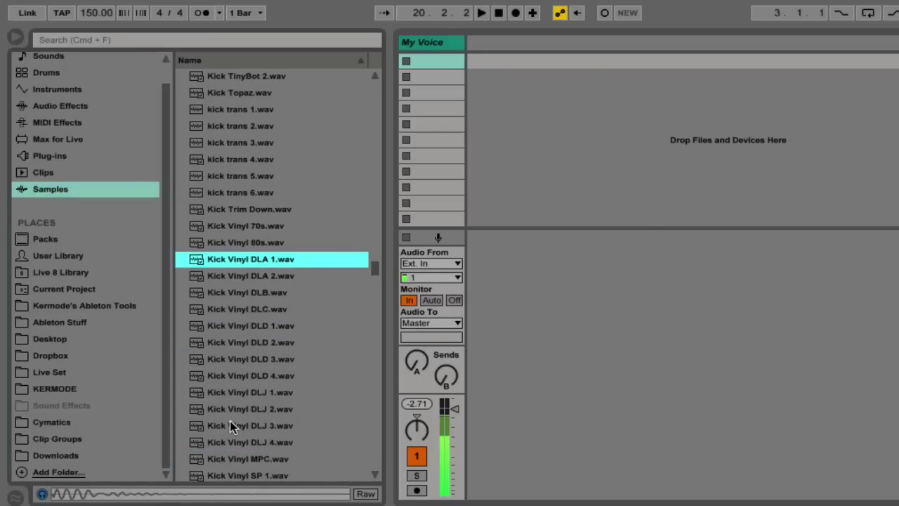
left_click(230, 421)
scroll(231, 423, "down", 3)
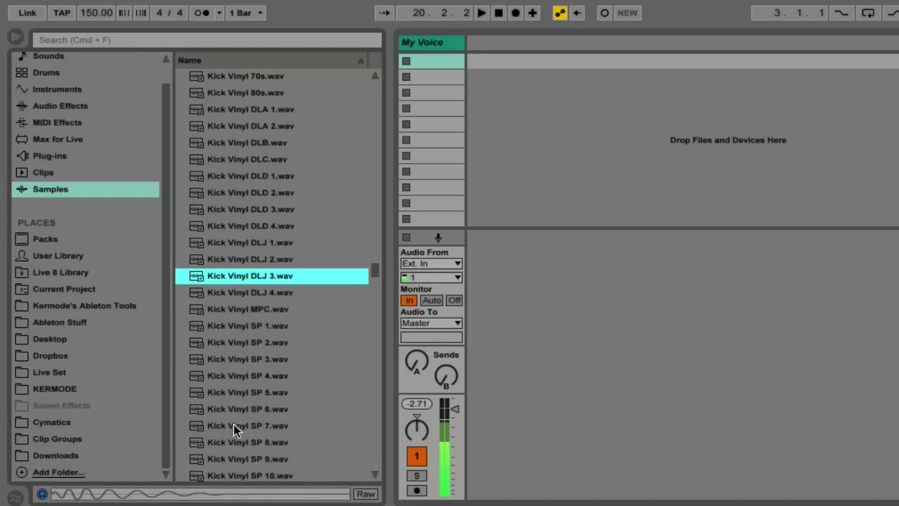
left_click(234, 443)
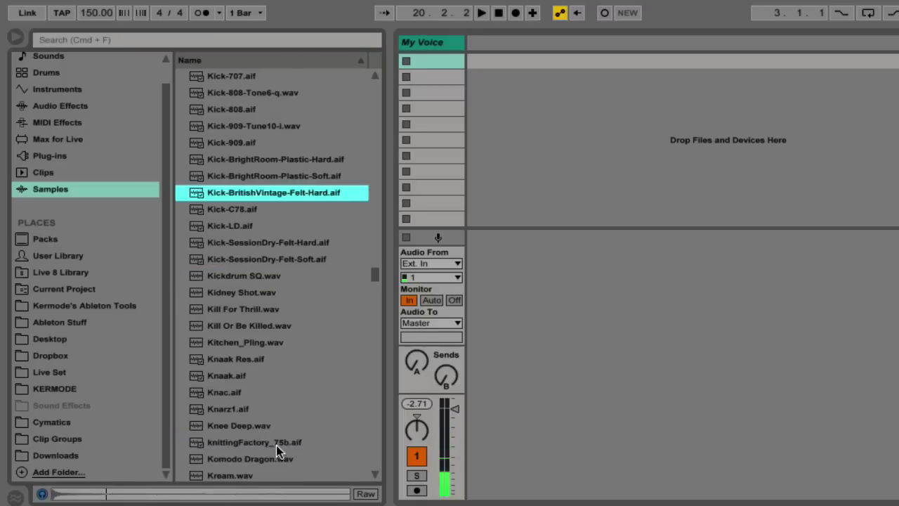
Preview knittingFactory_75b.aif and the samples after it as far as Kream.wav.
left_click(276, 446)
scroll(276, 446, "down", 1)
scroll(276, 445, "down", 2)
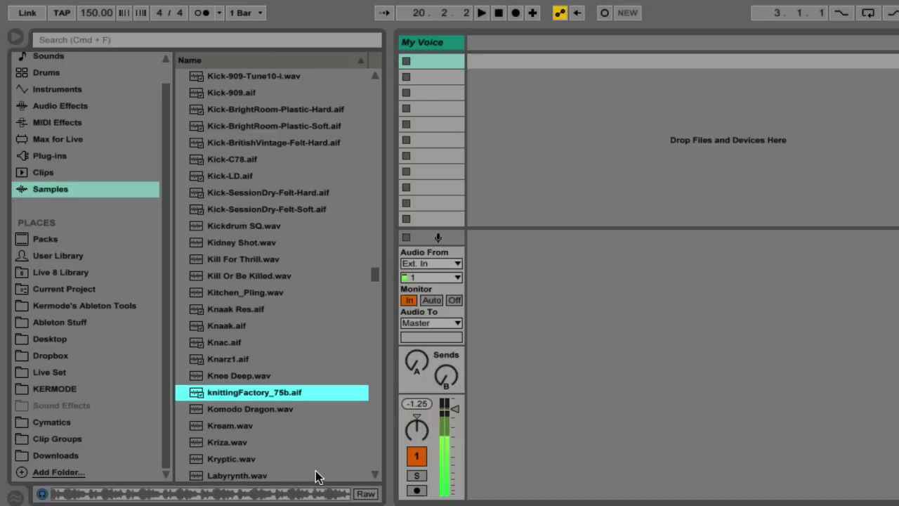
key("Down")
key("Down")
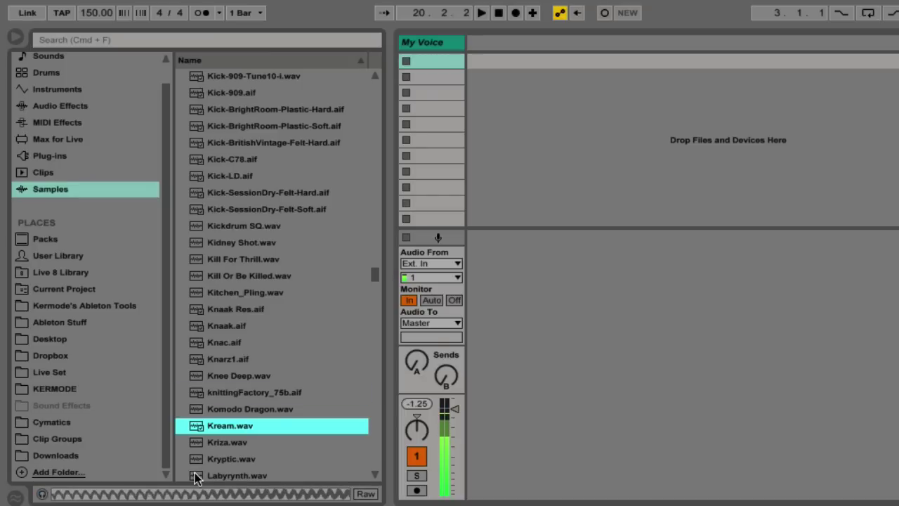
Step through the samples after Kream.wav as far as Larva 1.wav, and switch the browser's preview on.
left_click(209, 439)
left_click(225, 455)
left_click(225, 455)
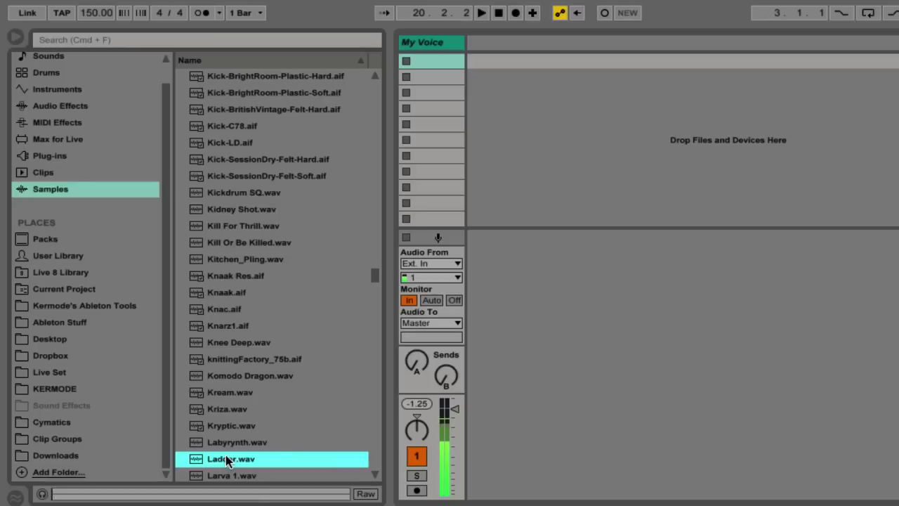
left_click(233, 475)
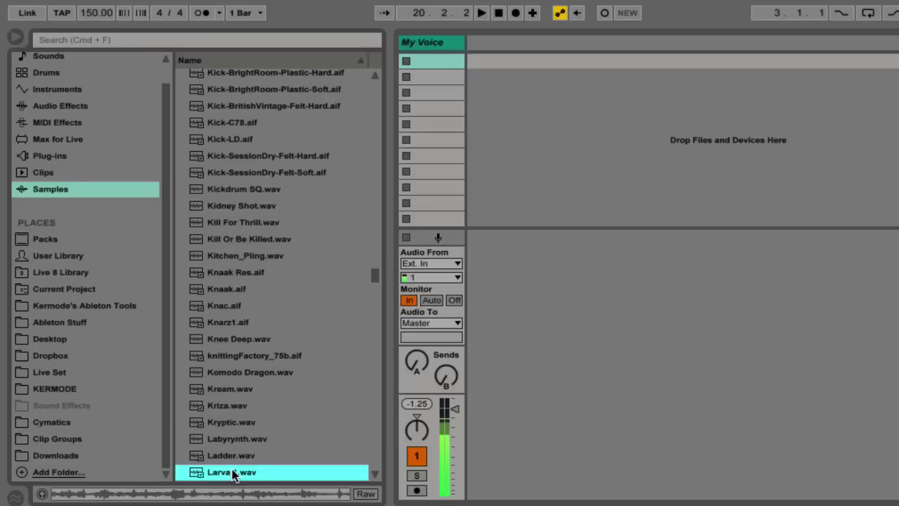
left_click(42, 494)
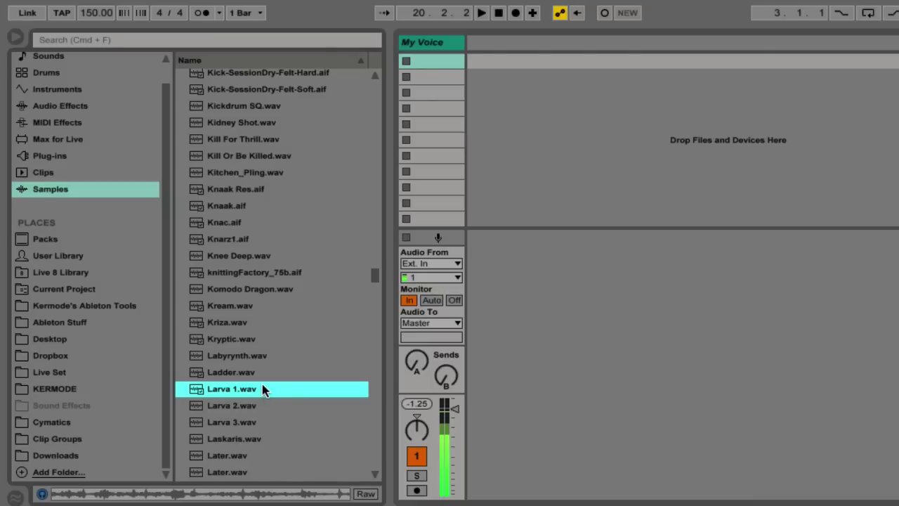
Toggle the Raw preview option and toggle it back while looking through the samples.
scroll(262, 389, "down", 3)
scroll(262, 387, "down", 2)
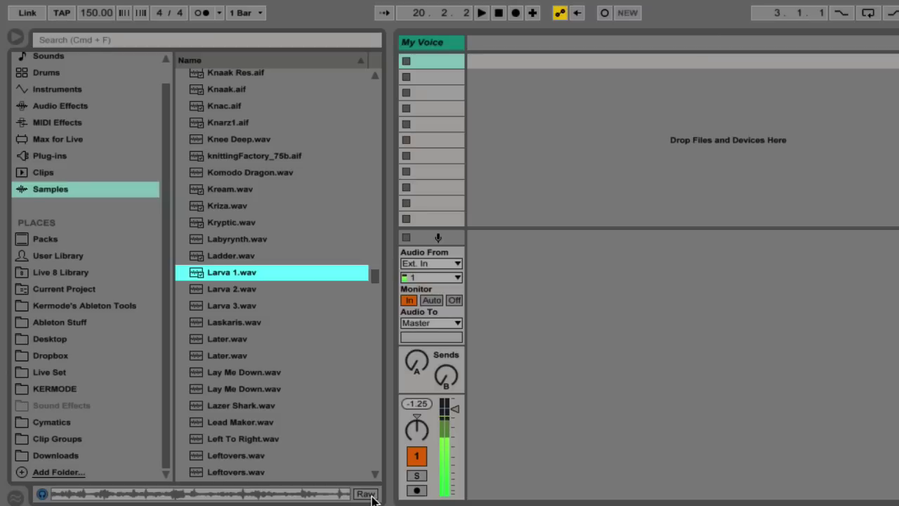
scroll(365, 497, "down", 10)
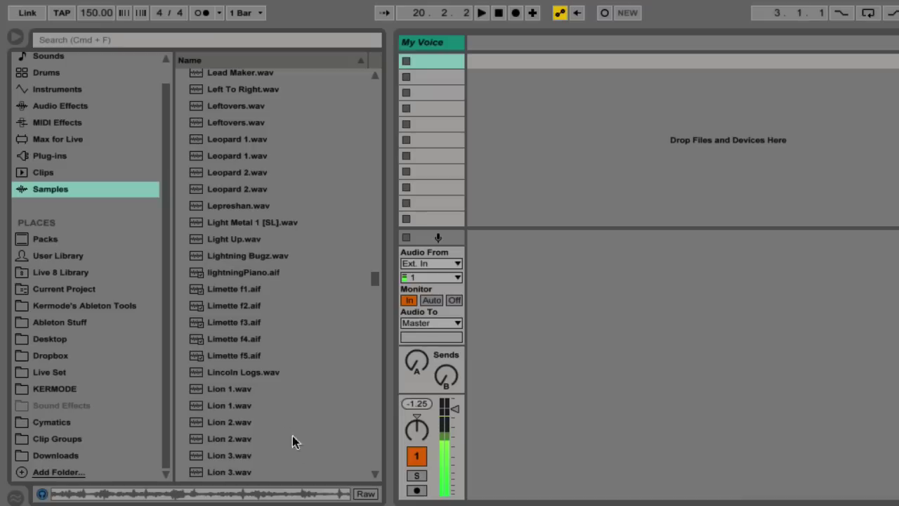
left_click(368, 494)
left_click(366, 494)
scroll(278, 137, "up", 15)
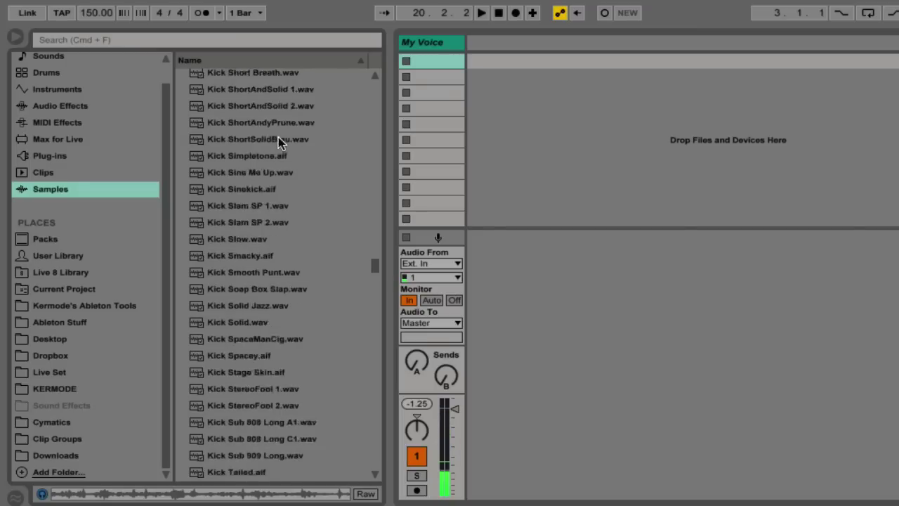
Reverse the sample list's sorting by name back and forth, ending in ascending order.
left_click(267, 61)
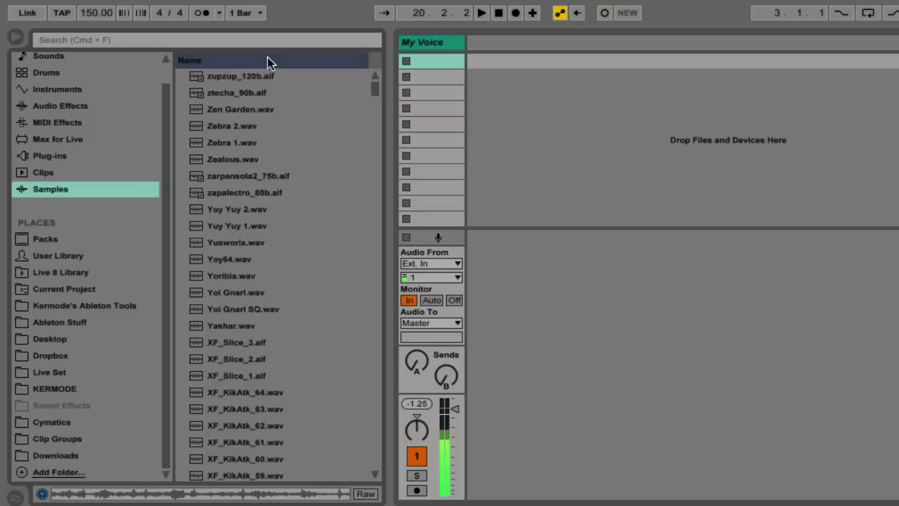
left_click(267, 62)
left_click(267, 61)
left_click(267, 62)
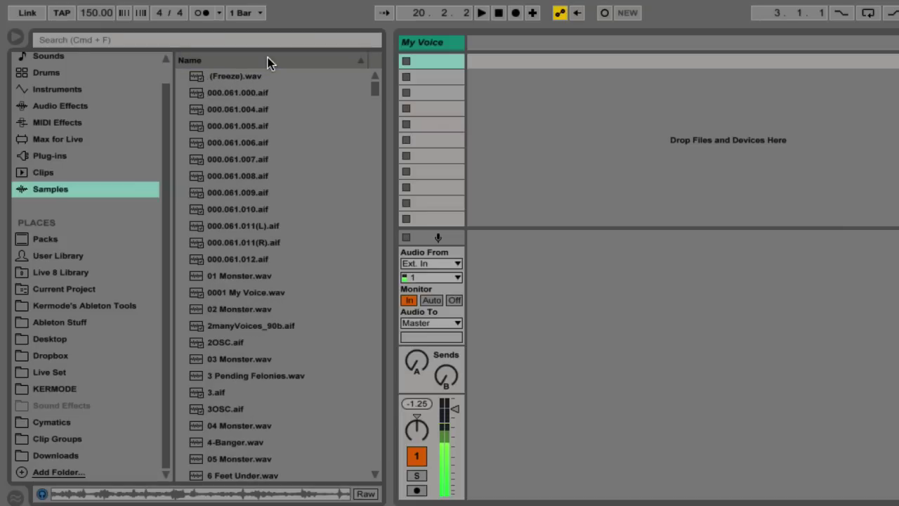
View the extra columns that can be added to the sample list without choosing one.
right_click(374, 59)
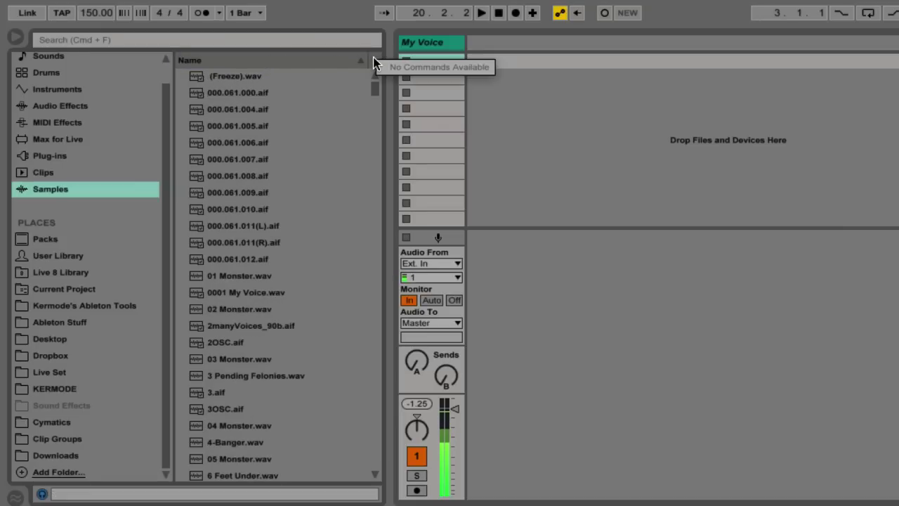
right_click(333, 60)
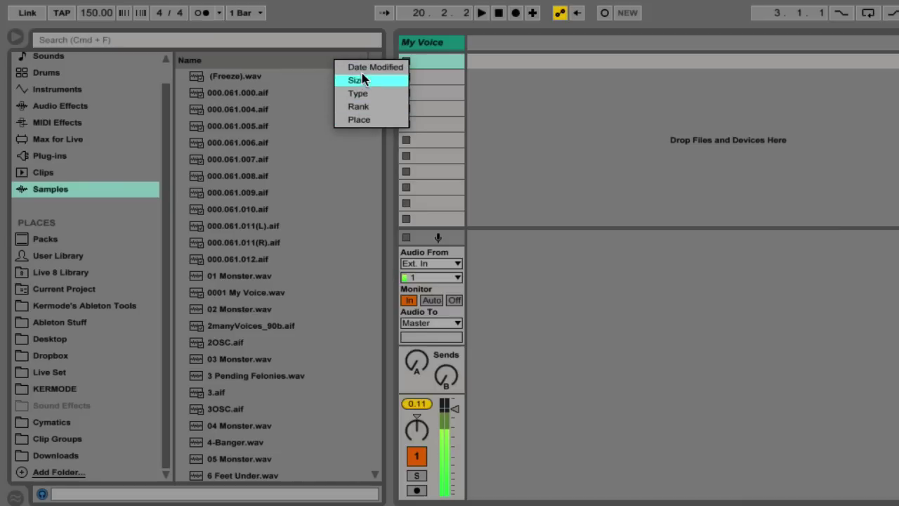
left_click(325, 56)
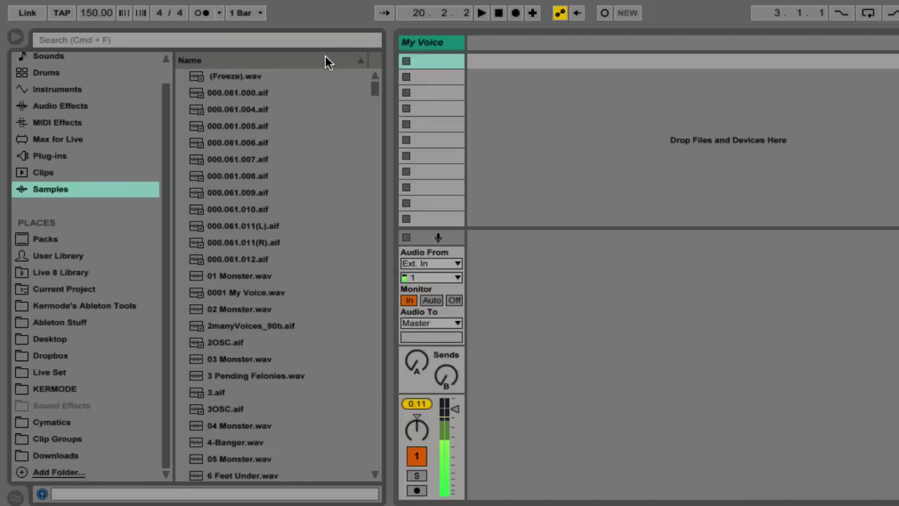
Show the contents of Sounds, Live 8 Library, Current Project and the added folders as far as Ableton Stuff.
left_click(47, 56)
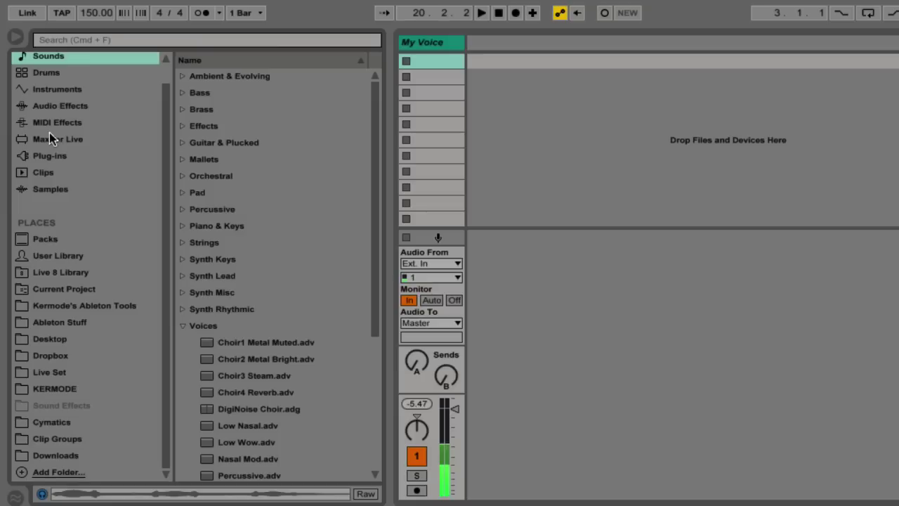
left_click(54, 272)
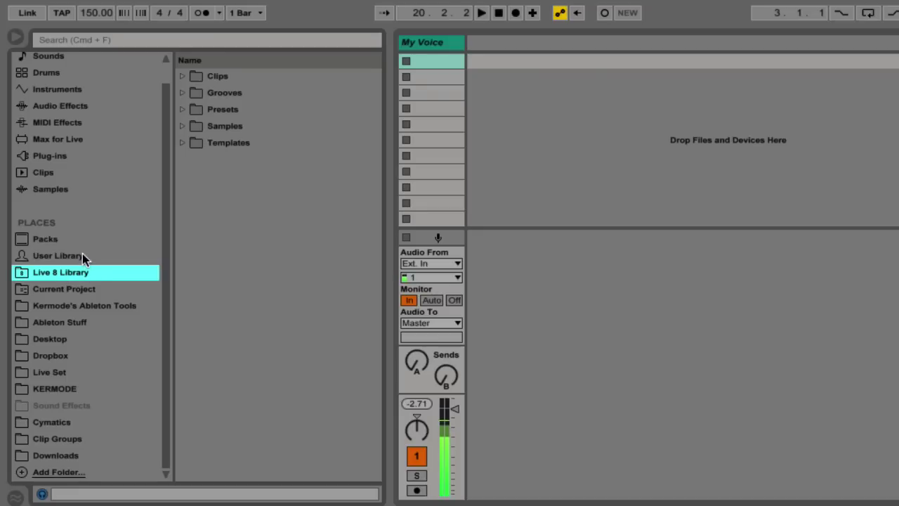
left_click(66, 288)
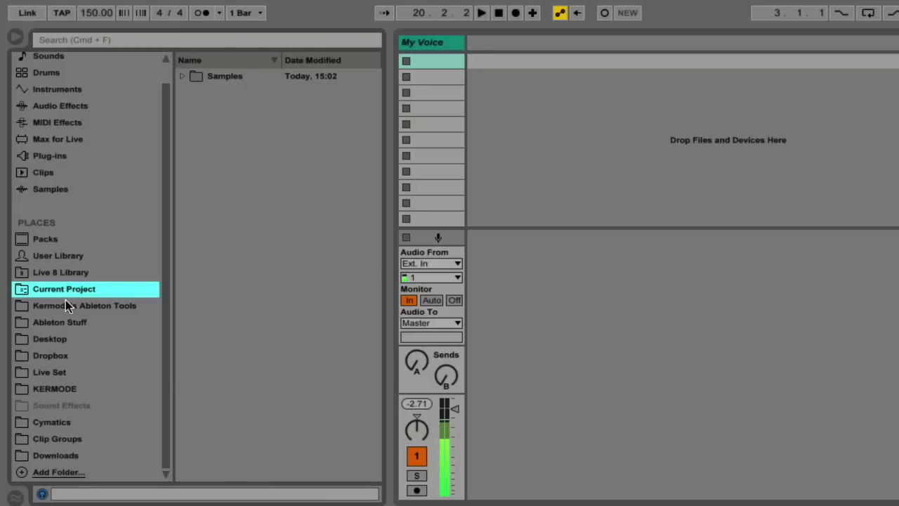
left_click(65, 300)
left_click(58, 322)
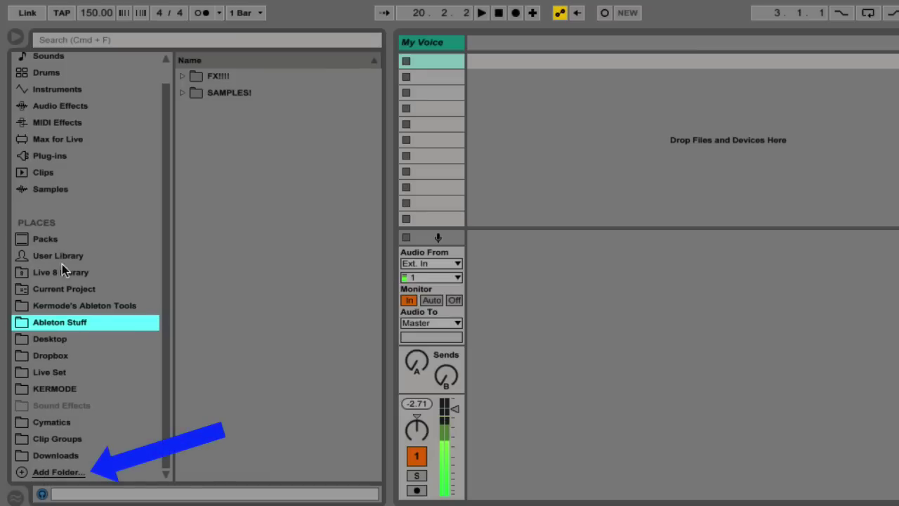
Look through the added folders under Places, including Desktop, Dropbox, Live Set, Cymatics, Clip Groups and Downloads.
left_click(66, 309)
left_click(59, 325)
left_click(57, 340)
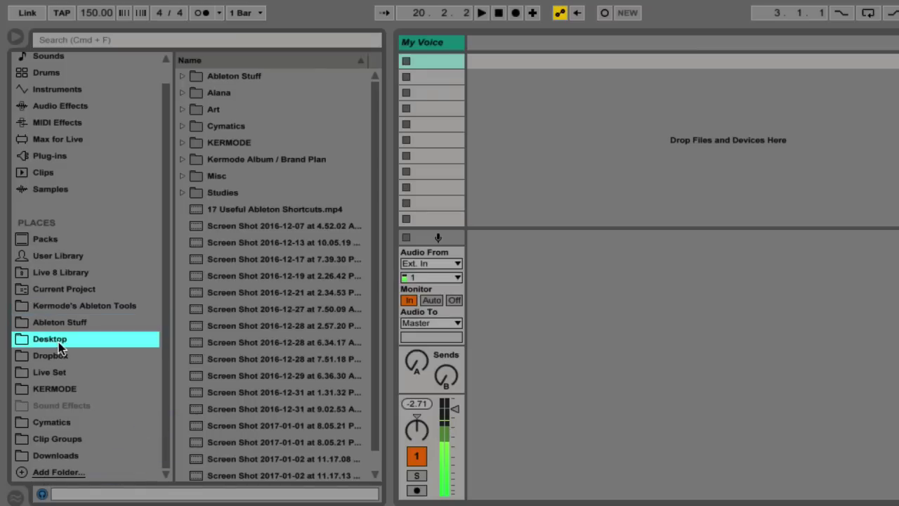
left_click(55, 357)
left_click(55, 372)
left_click(56, 388)
left_click(55, 421)
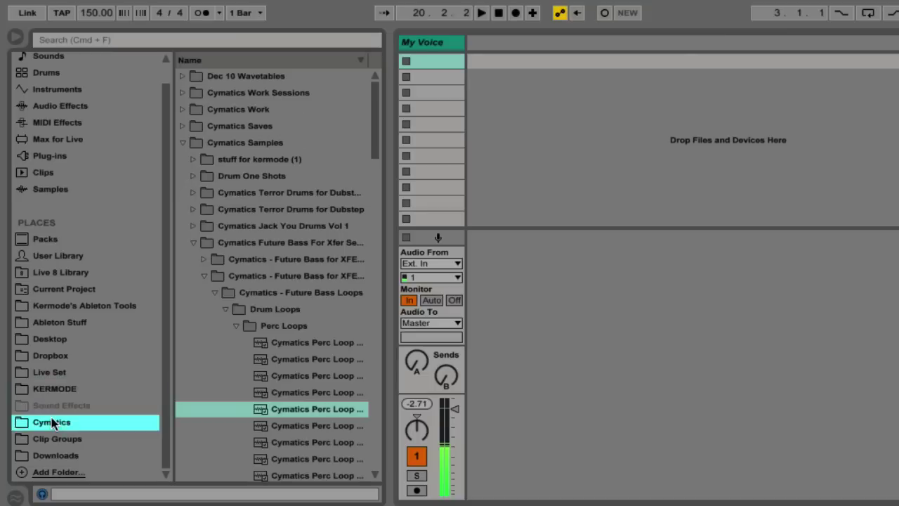
left_click(54, 438)
left_click(56, 455)
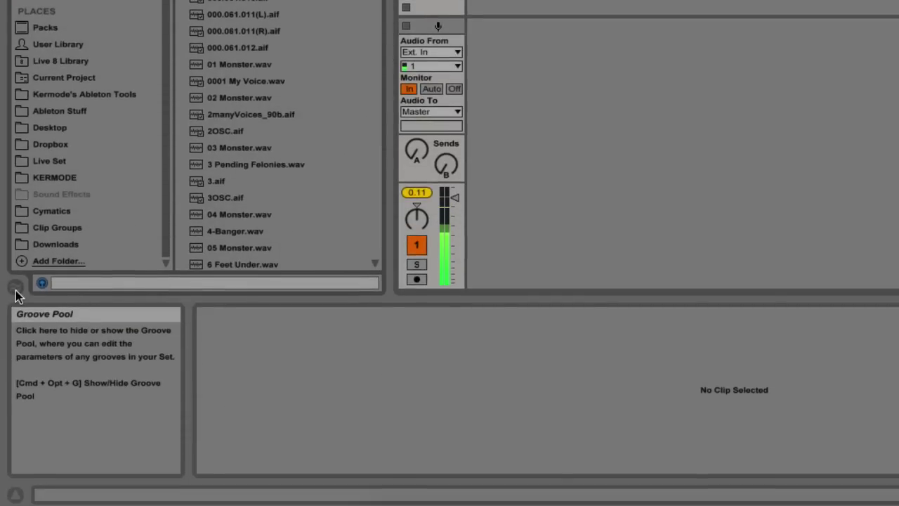
Show the Groove Pool, enlarge its area upward, and hide it again.
left_click(15, 288)
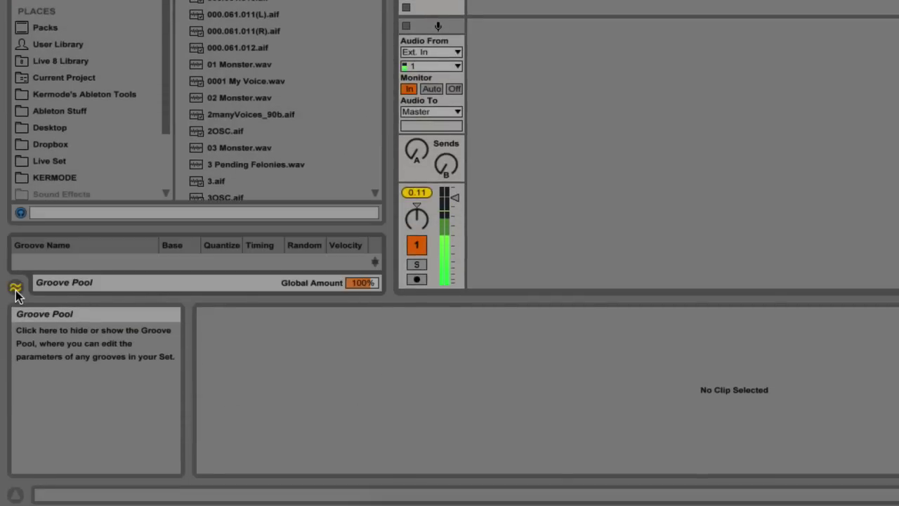
left_click_drag(98, 227, 99, 147)
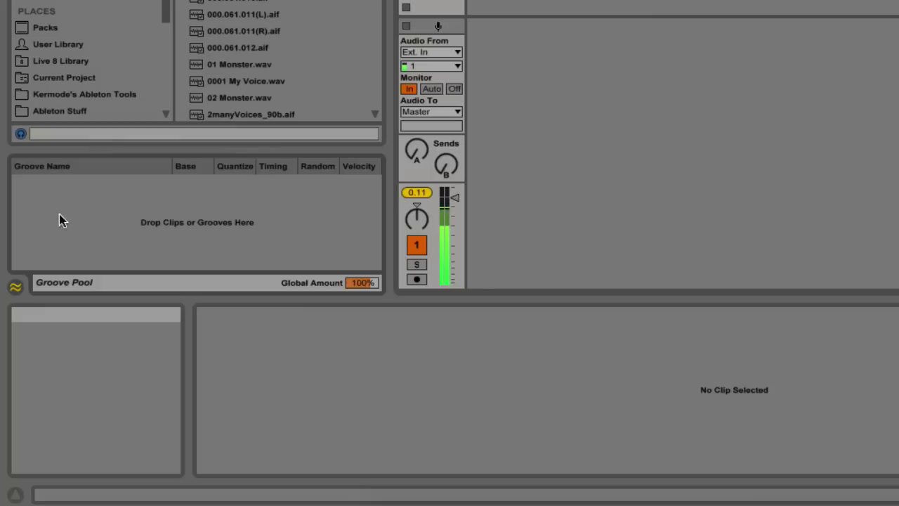
left_click(16, 288)
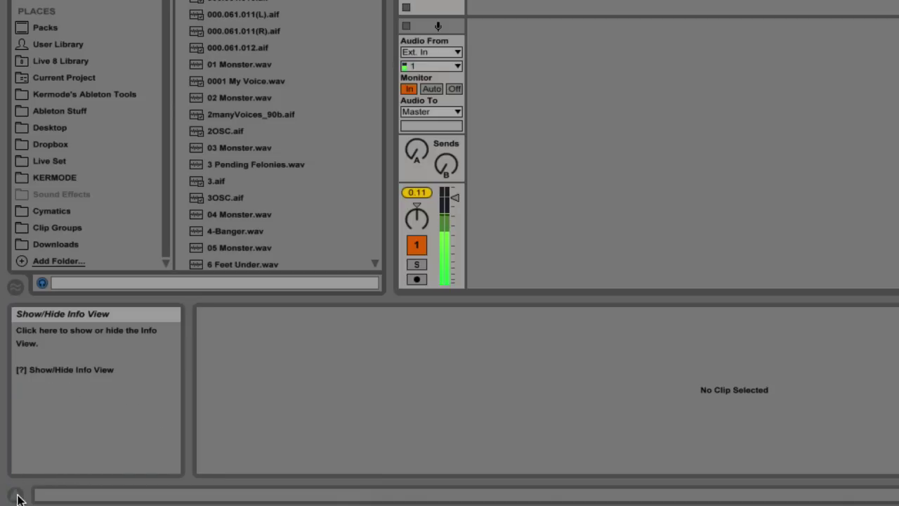
Reopen the Groove Pool to read the help on its Global Amount, then close it.
left_click(15, 289)
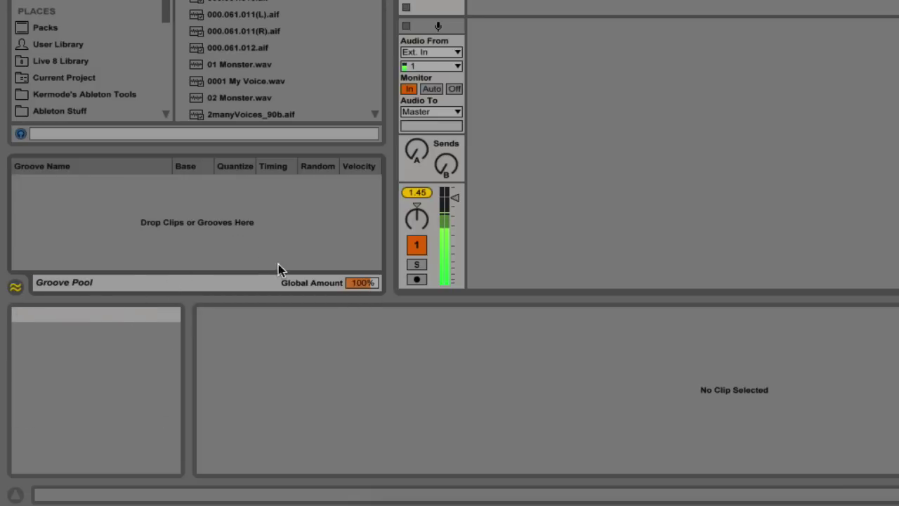
mouse_move(361, 283)
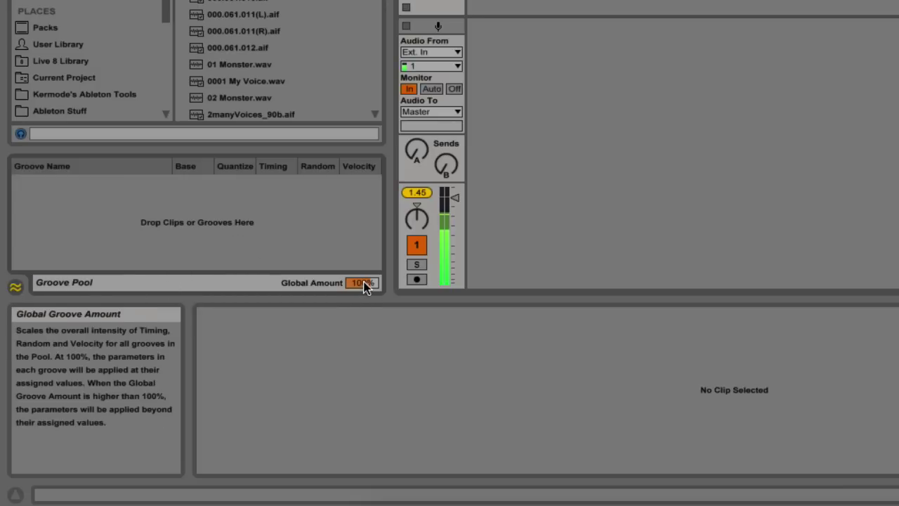
left_click(16, 288)
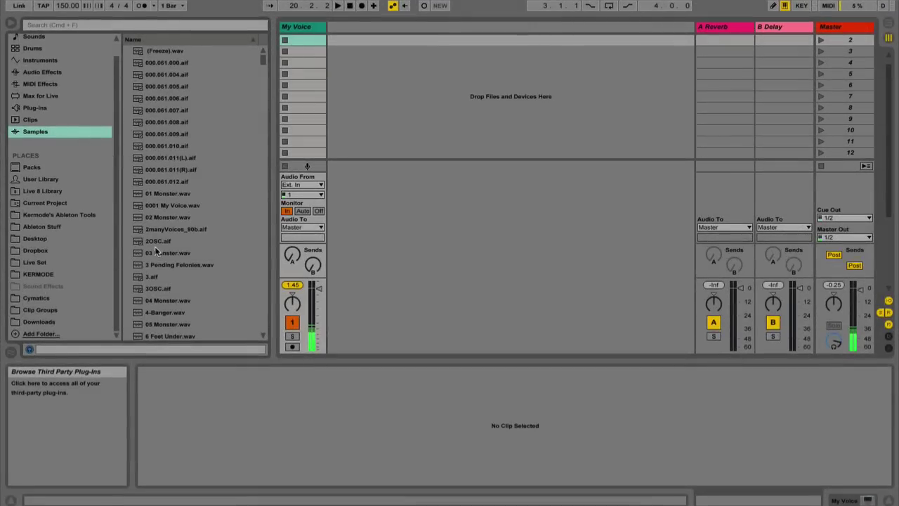
Load the clip Minimal House-127bpm.alc from the Clips category onto a new audio track beside My Voice.
left_click(30, 120)
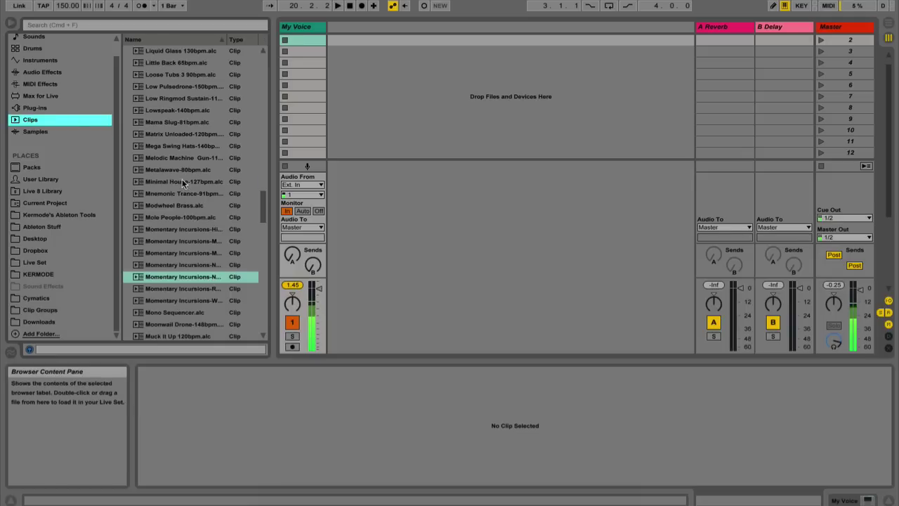
left_click_drag(183, 183, 353, 44)
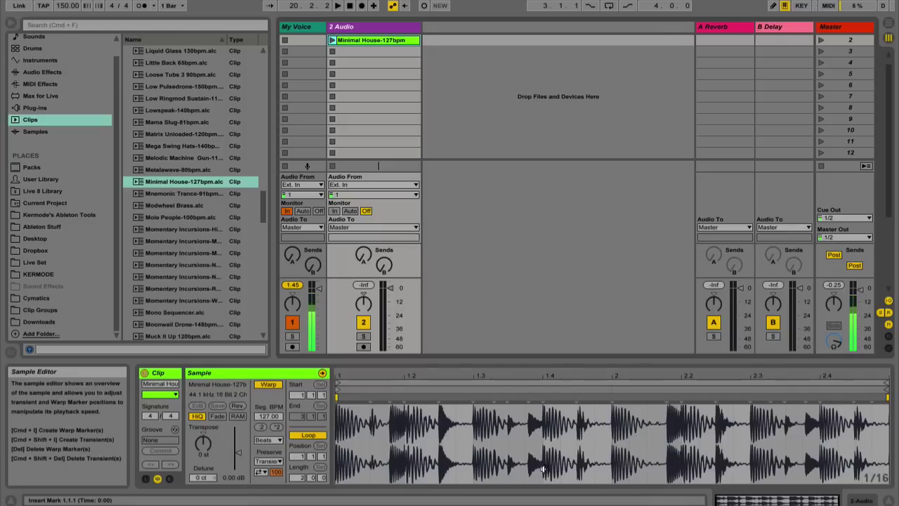
Examine the Minimal House waveform up close in the Sample Editor, then return to the whole sample.
left_click(407, 382)
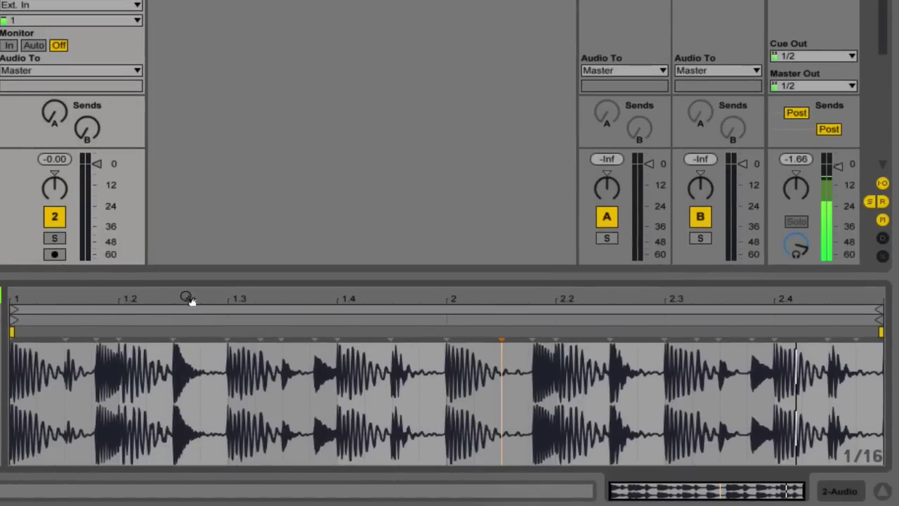
mouse_move(200, 301)
left_mouse_down()
mouse_move(200, 351)
mouse_move(211, 291)
mouse_move(252, 330)
mouse_move(276, 299)
mouse_move(122, 299)
left_mouse_up()
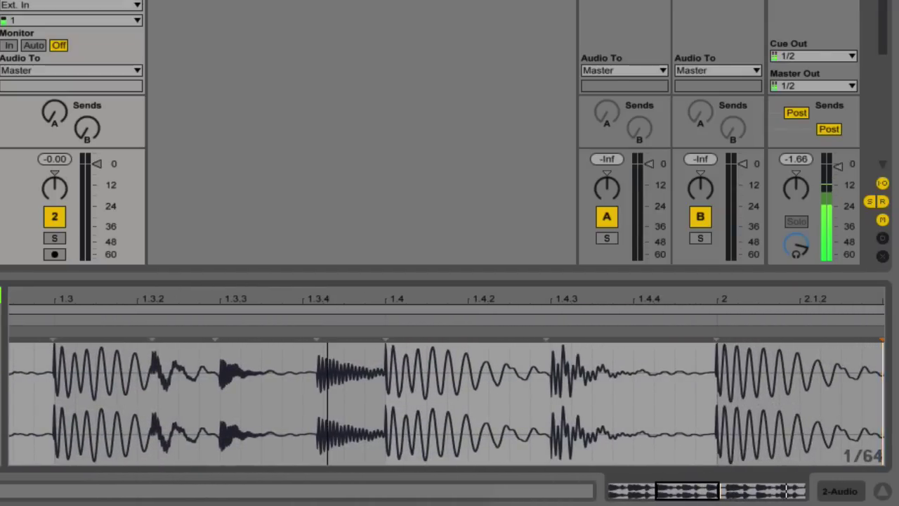
left_click_drag(327, 299, 51, 300)
left_click_drag(113, 300, 134, 291)
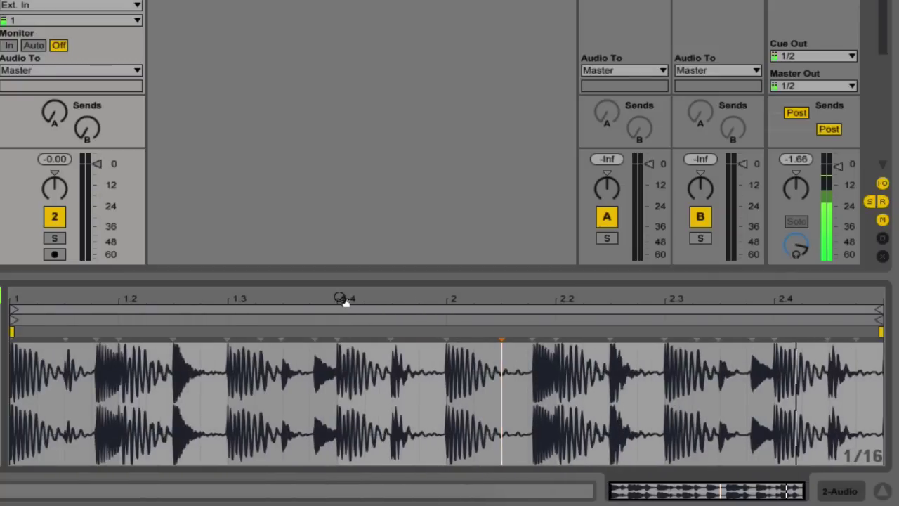
left_click_drag(257, 305, 261, 346)
left_click_drag(335, 305, 374, 298)
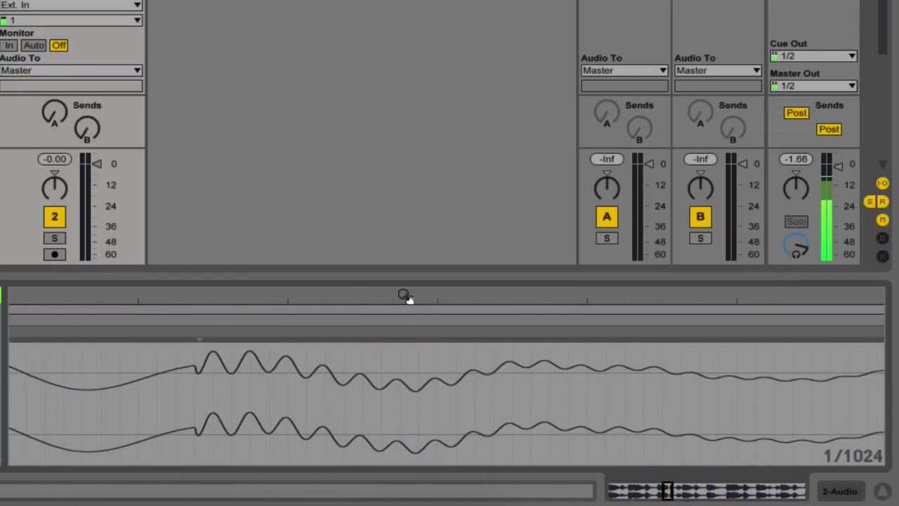
double_click(406, 296)
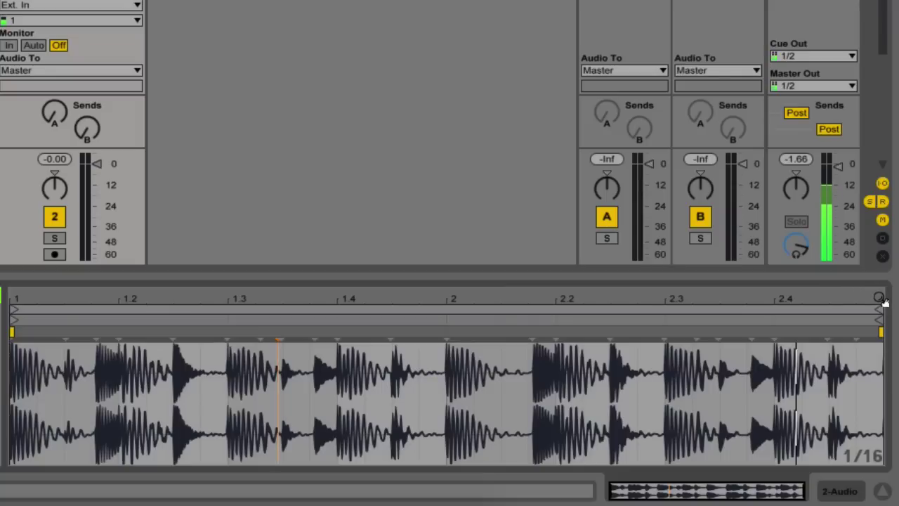
Set the clip's loop to run from 2 to 2.2 and move its end marker to the sample's end.
mouse_move(880, 302)
left_mouse_down()
mouse_move(789, 307)
mouse_move(883, 313)
left_mouse_up()
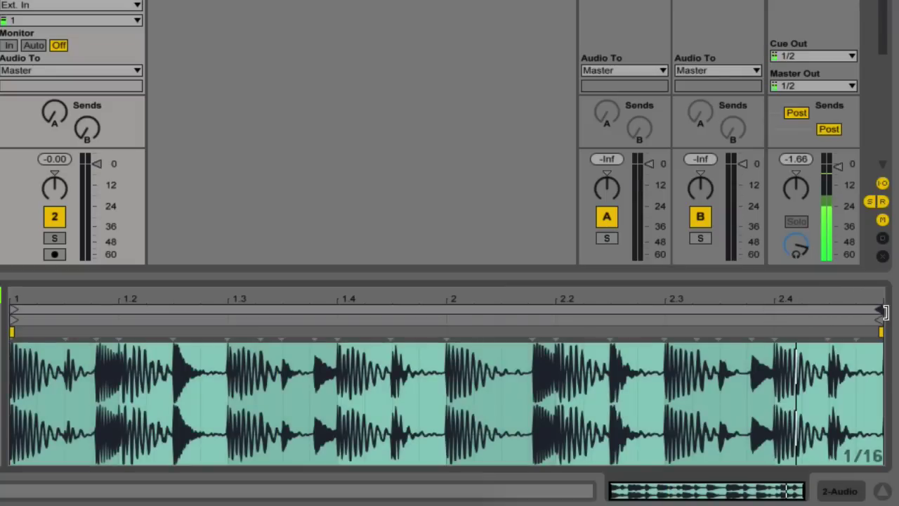
mouse_move(11, 312)
left_mouse_down()
mouse_move(235, 316)
mouse_move(453, 303)
left_mouse_up()
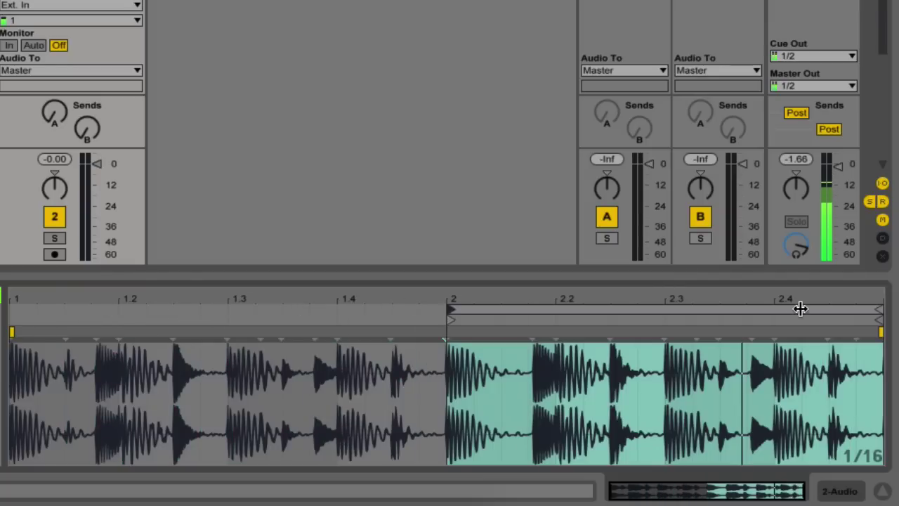
left_click_drag(880, 311, 558, 328)
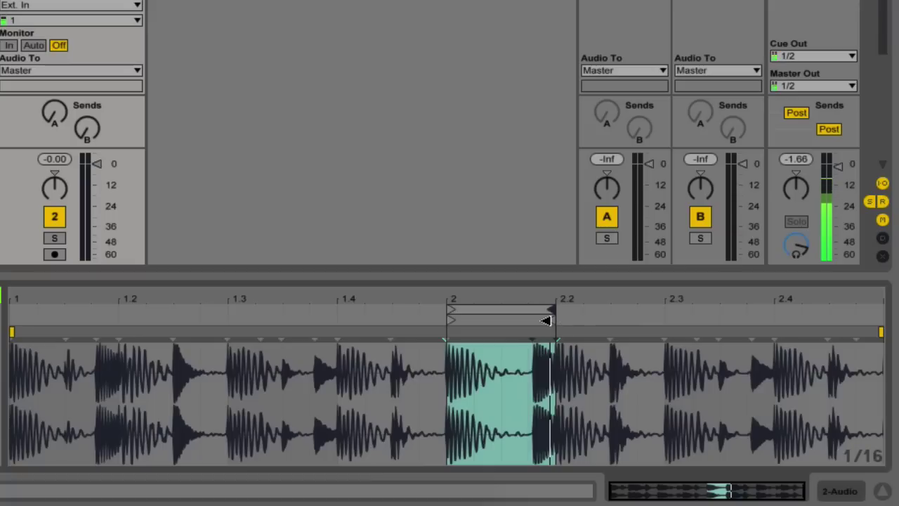
left_click_drag(547, 320, 866, 305)
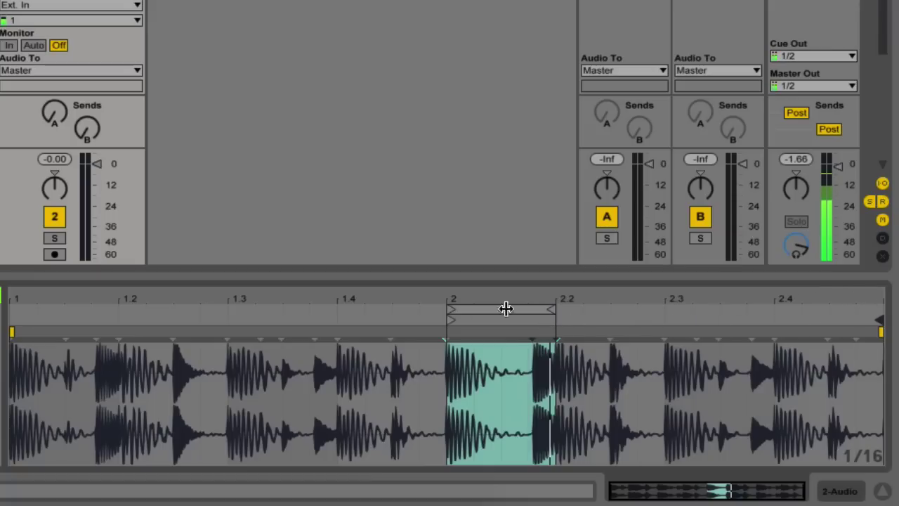
Move the Minimal House clip's start marker to 1.2 and its end marker to 2.4, and toggle its loop.
left_click_drag(450, 316, 112, 319)
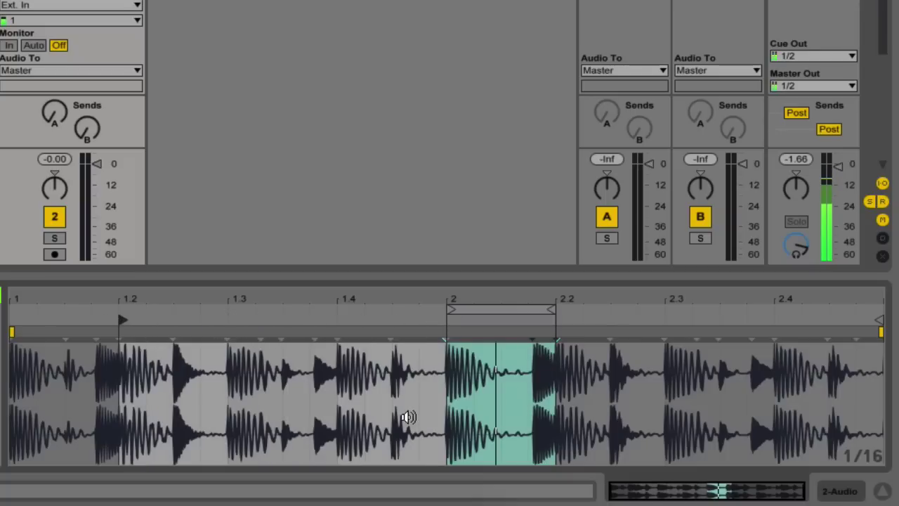
mouse_move(445, 355)
left_mouse_down()
mouse_move(570, 354)
mouse_move(555, 354)
left_mouse_up()
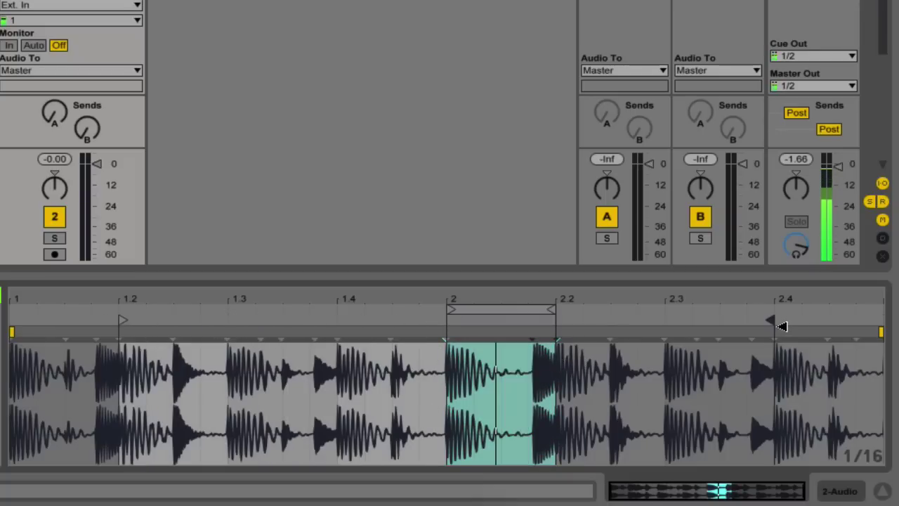
mouse_move(781, 325)
left_mouse_down()
mouse_move(852, 321)
mouse_move(658, 317)
mouse_move(771, 324)
left_mouse_up()
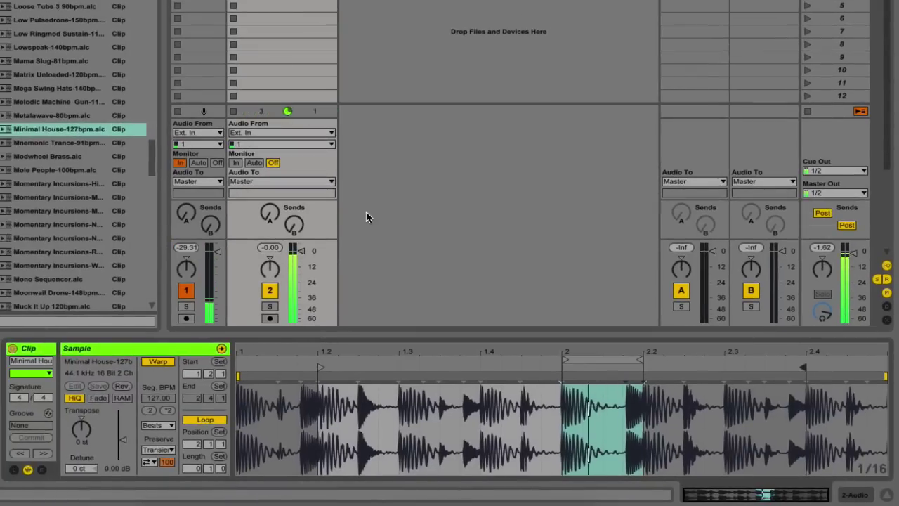
left_click(205, 419)
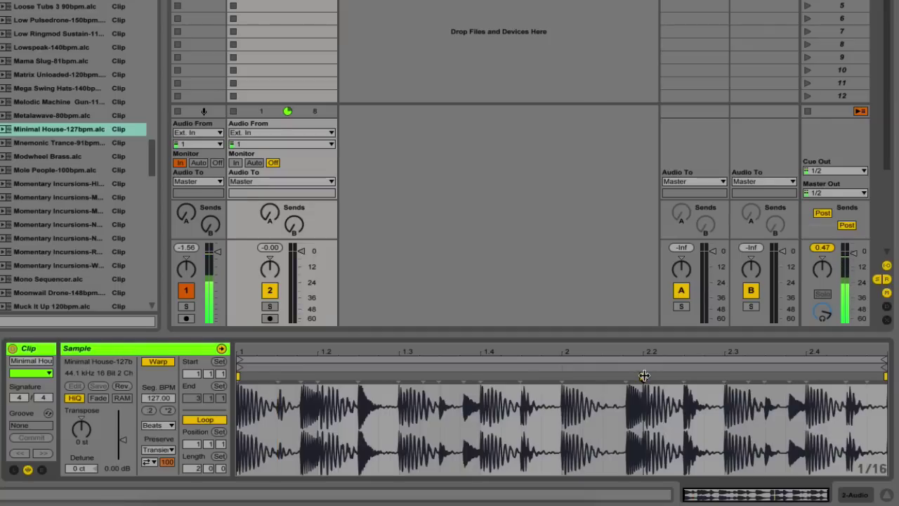
Try warping the Minimal House sample by pulling warp markers to about 1.2 and 2.2, and undo the changes.
mouse_move(644, 376)
left_mouse_down()
mouse_move(789, 366)
mouse_move(481, 373)
mouse_move(369, 398)
mouse_move(765, 377)
mouse_move(506, 375)
mouse_move(538, 379)
left_mouse_up()
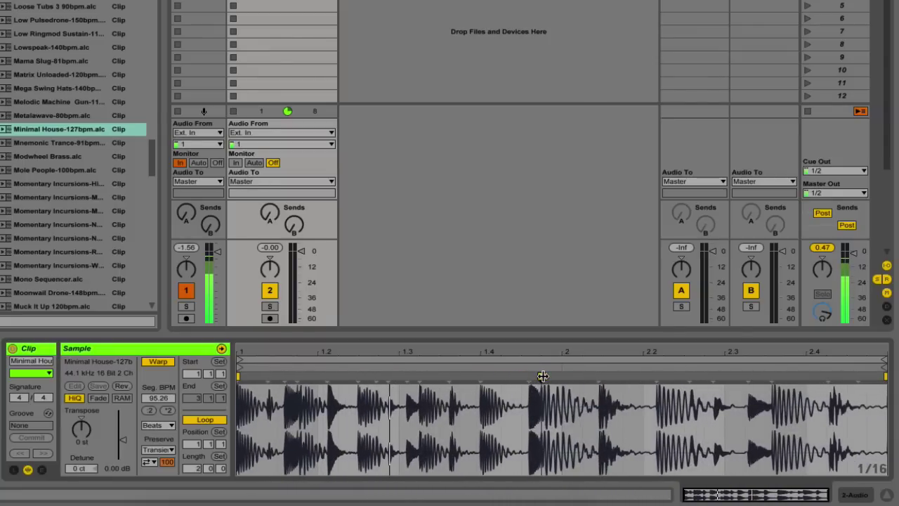
mouse_move(541, 376)
left_mouse_down()
mouse_move(416, 375)
mouse_move(480, 375)
left_mouse_up()
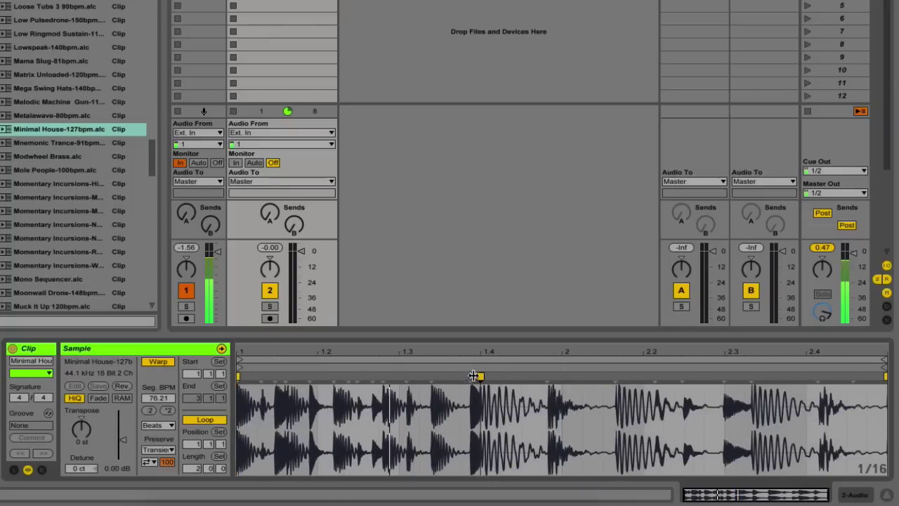
left_click_drag(474, 376, 337, 375)
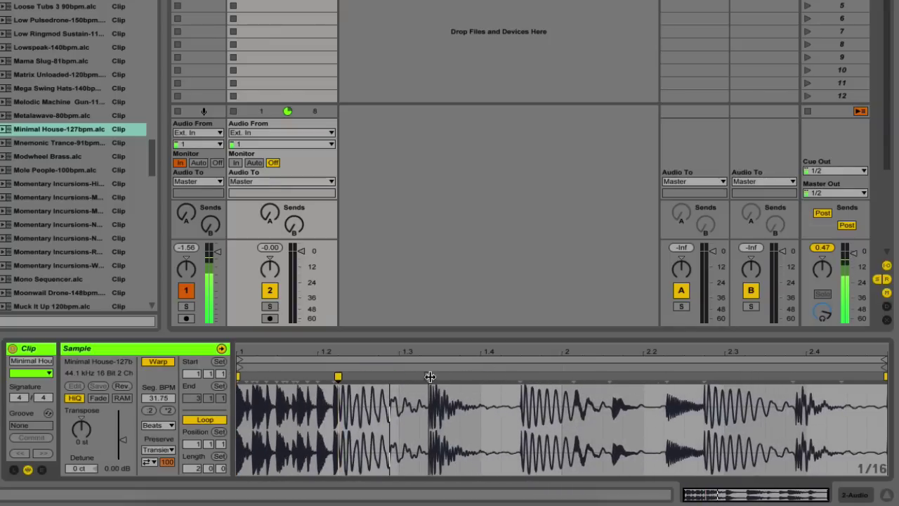
left_click_drag(430, 377, 653, 375)
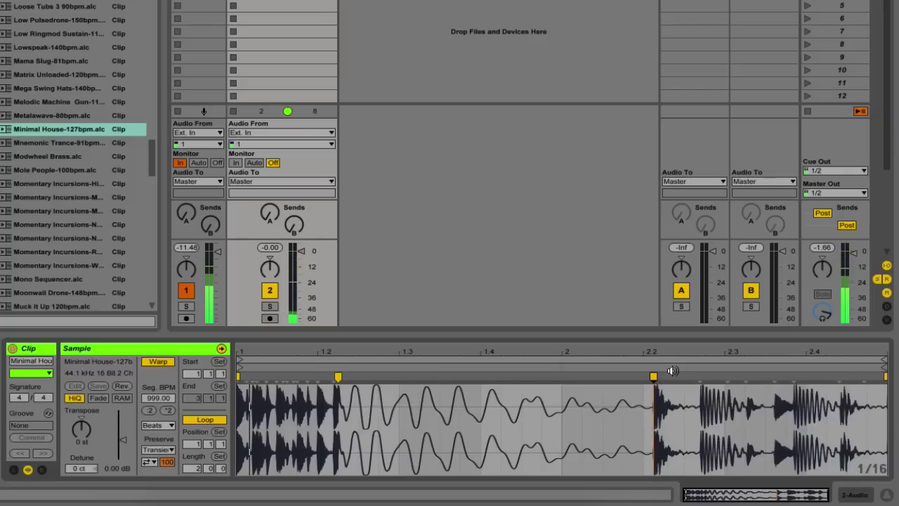
key("ctrl+z")
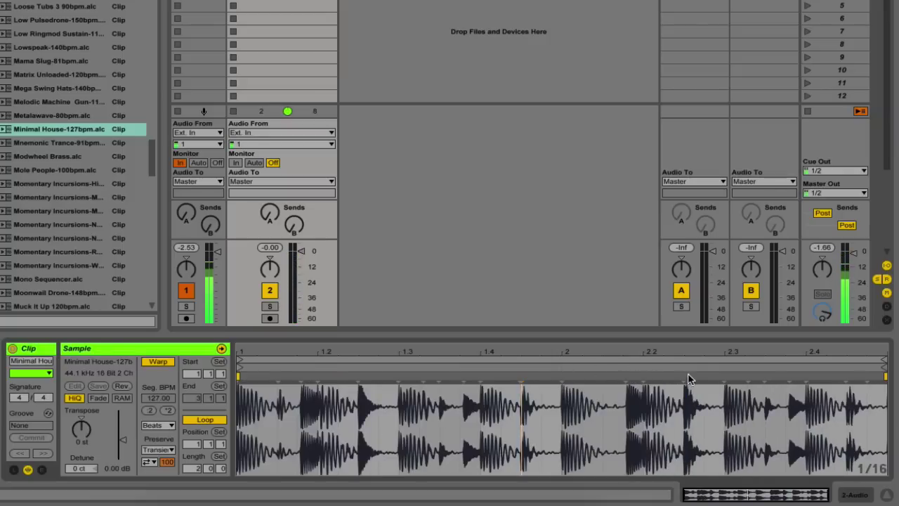
Add a warp marker shortly after beat 2, move it back to 2, and delete it.
double_click(591, 378)
mouse_move(586, 373)
left_mouse_down()
mouse_move(457, 374)
mouse_move(648, 374)
mouse_move(540, 375)
mouse_move(558, 375)
left_mouse_up()
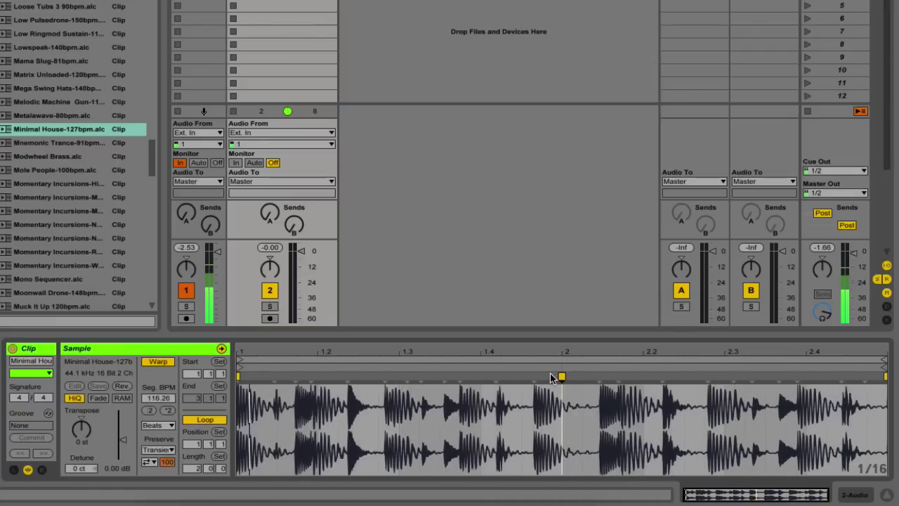
double_click(563, 374)
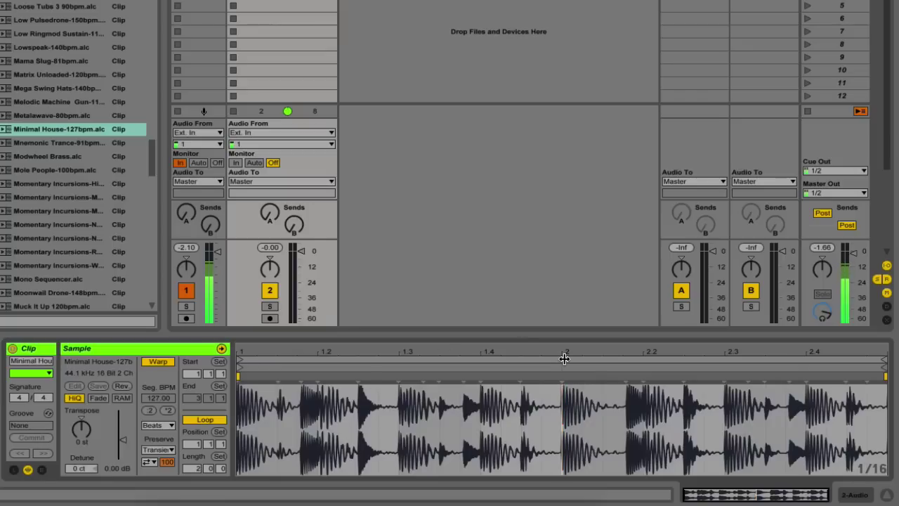
Load the clip Modwheel Brass.alc from the Clips category onto a new MIDI track.
key("Down")
key("Down")
key("Return")
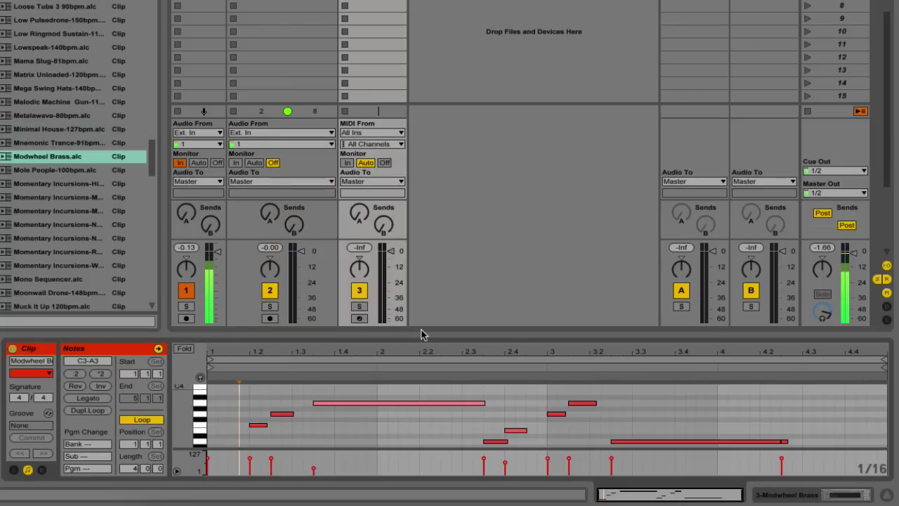
Enlarge the Modwheel Brass clip's note editor and magnify the key range around C3 to C4.
scroll(428, 401, "up", 3)
scroll(427, 398, "down", 4)
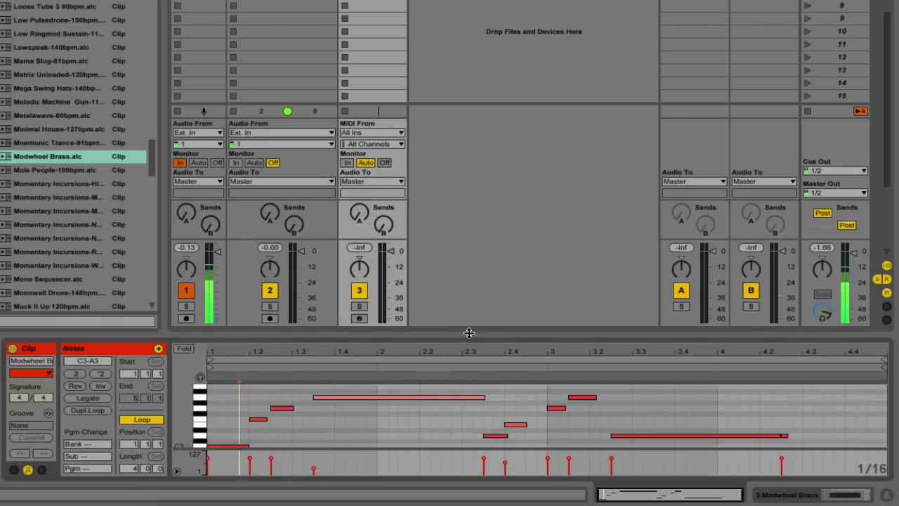
left_click_drag(469, 332, 469, 258)
scroll(471, 359, "up", 4)
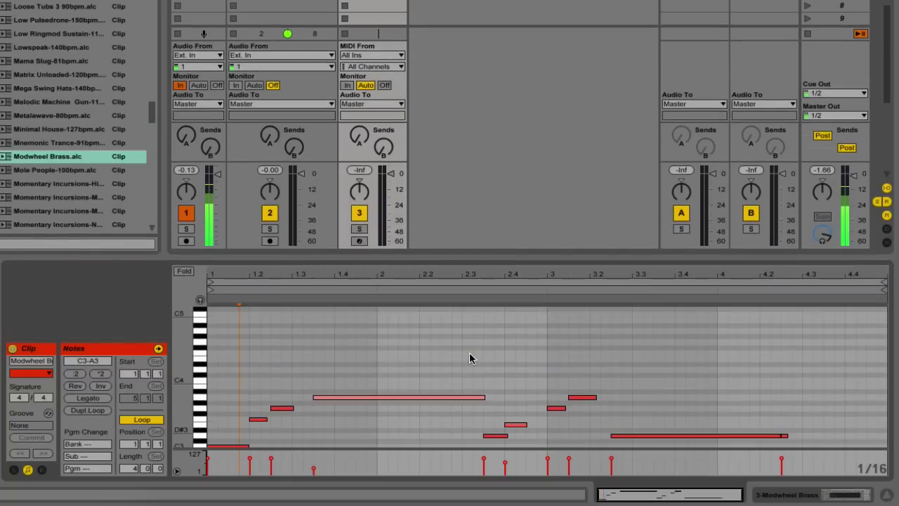
scroll(471, 358, "down", 2)
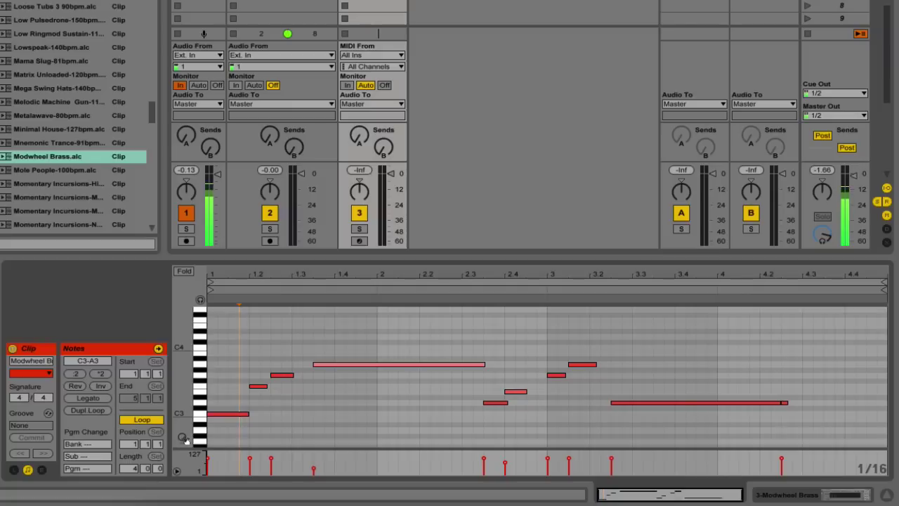
left_click_drag(184, 439, 184, 403)
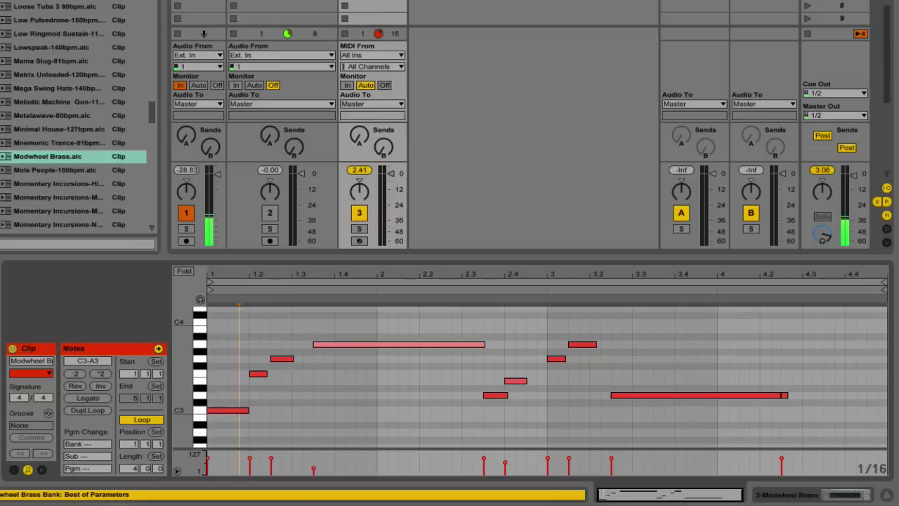
Play the Modwheel Brass clip while examining its notes in the note editor.
key("space")
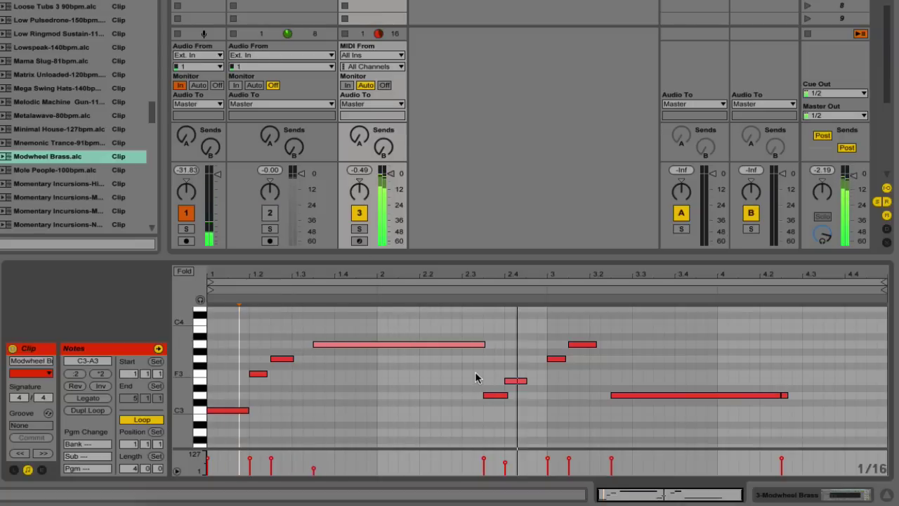
scroll(546, 381, "up", 3)
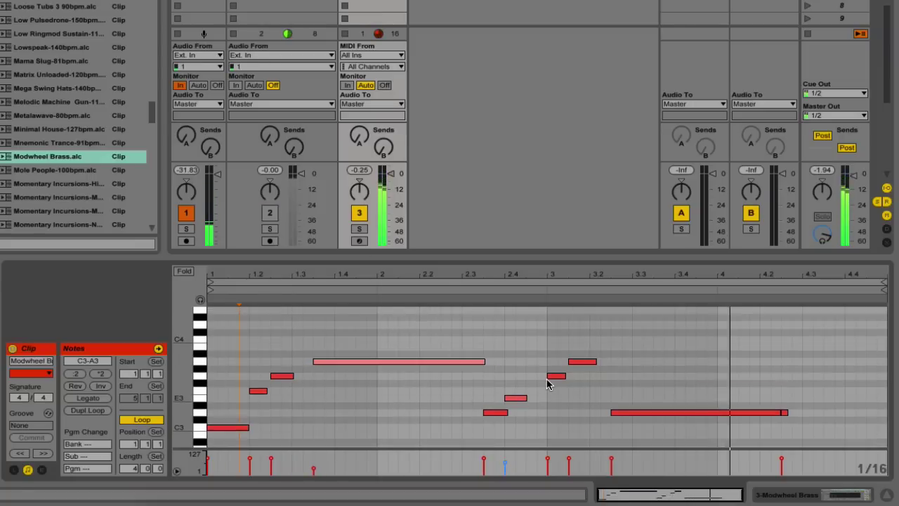
scroll(335, 417, "down", 3)
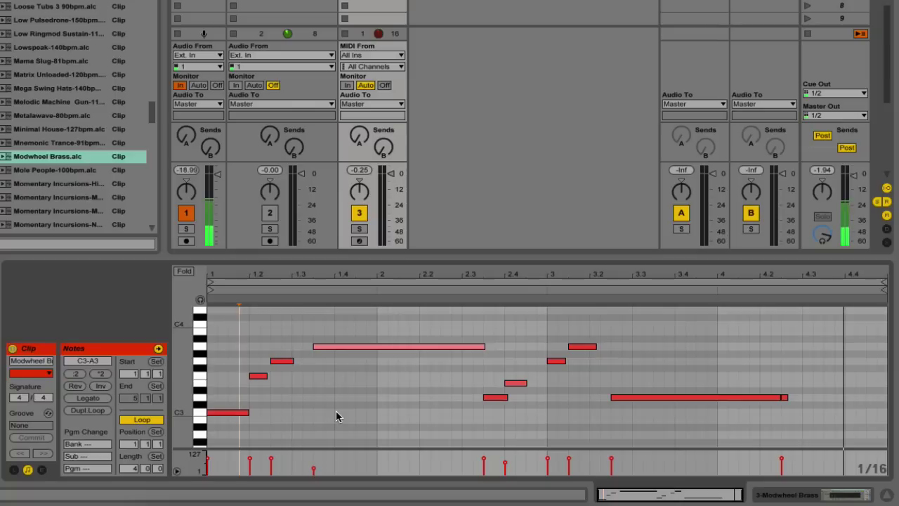
Try adding short notes around C3 across the first three bars, with and without Draw Mode, and remove them.
double_click(298, 412)
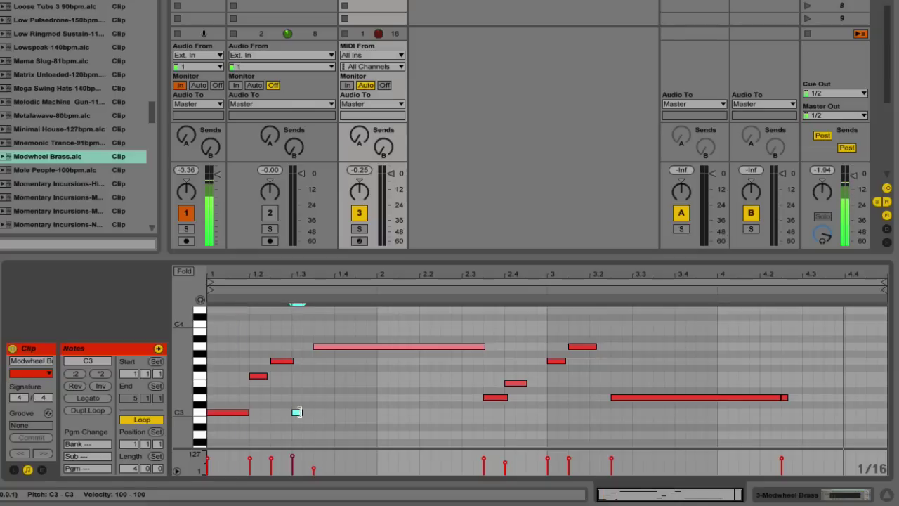
double_click(338, 397)
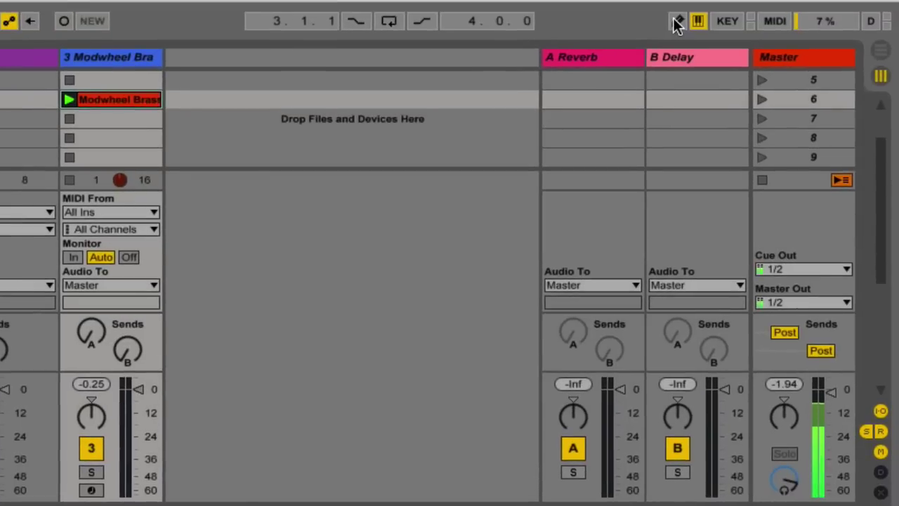
left_click(683, 11)
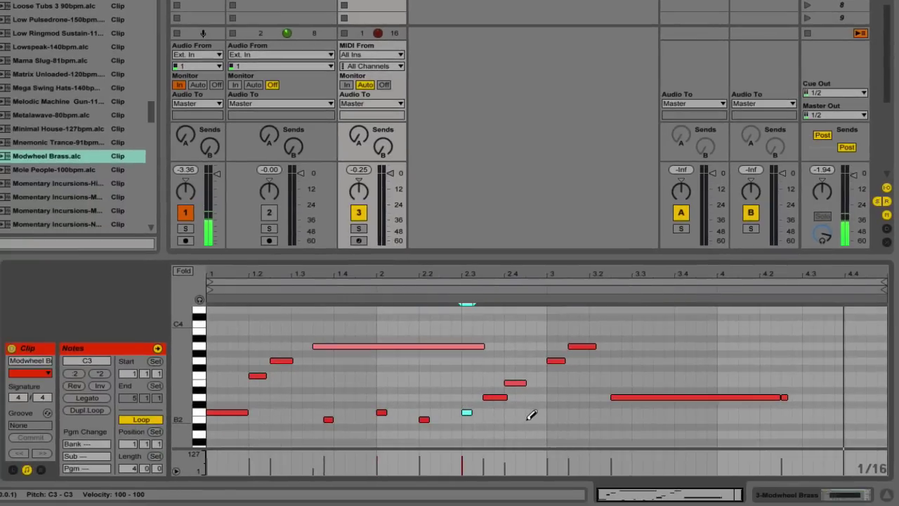
left_click_drag(529, 419, 521, 419)
left_click(574, 405)
left_click(595, 420)
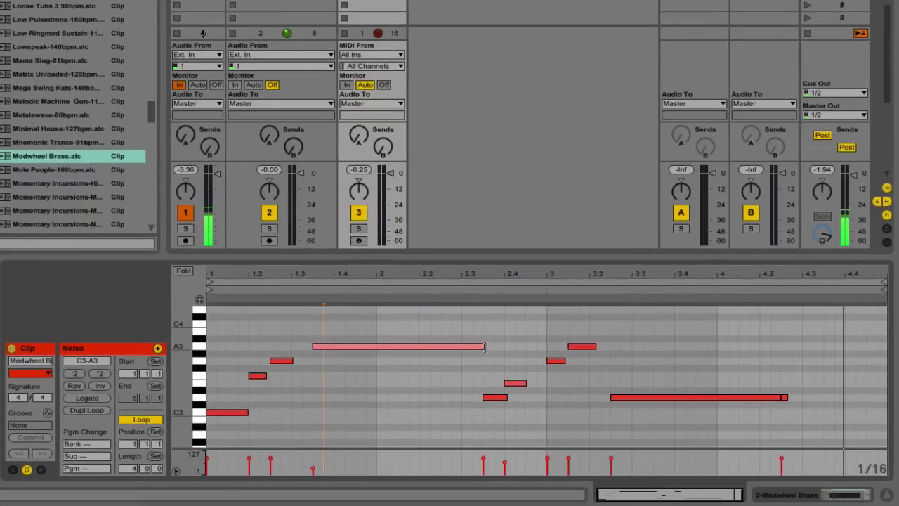
Shorten the long A3 note and move it down to C#3, starting at about 1.3.
left_click_drag(484, 346, 420, 415)
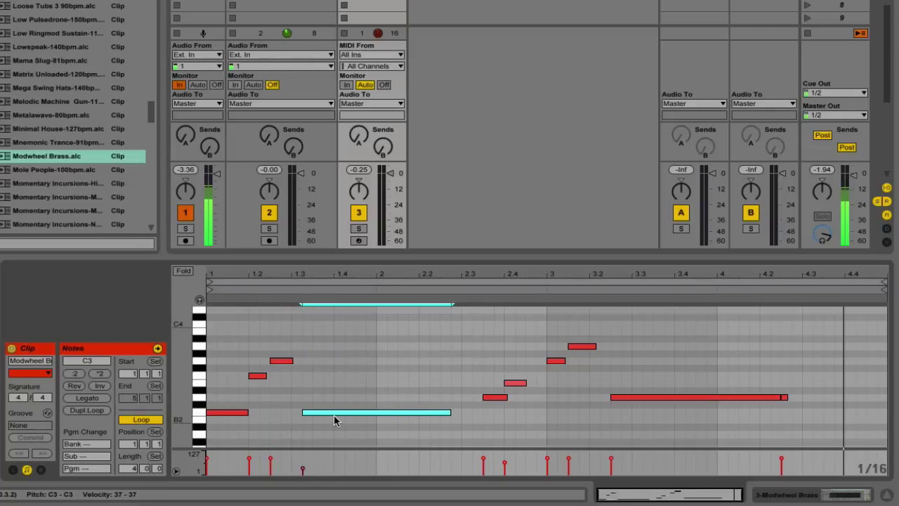
mouse_move(331, 413)
left_mouse_down()
mouse_move(318, 328)
mouse_move(320, 406)
left_mouse_up()
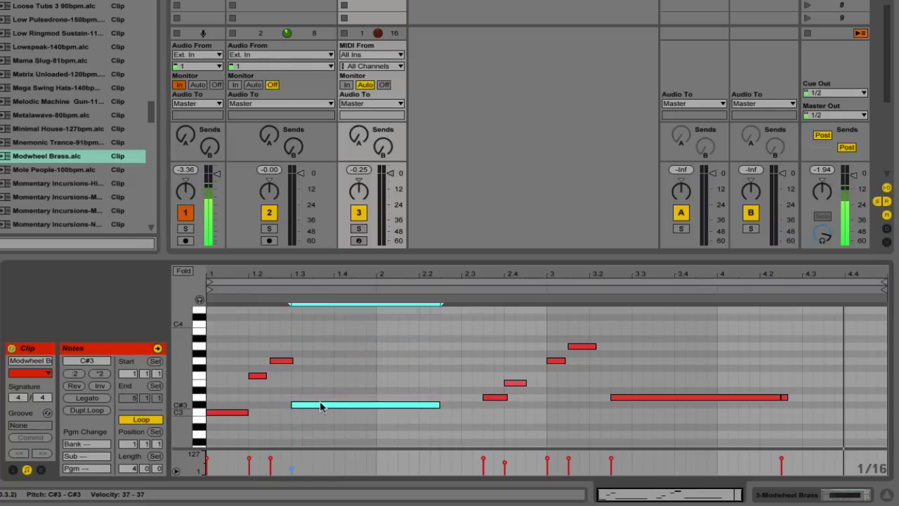
Arm the Modwheel Brass track for recording and play test notes on it with the computer MIDI keyboard.
left_click(355, 242)
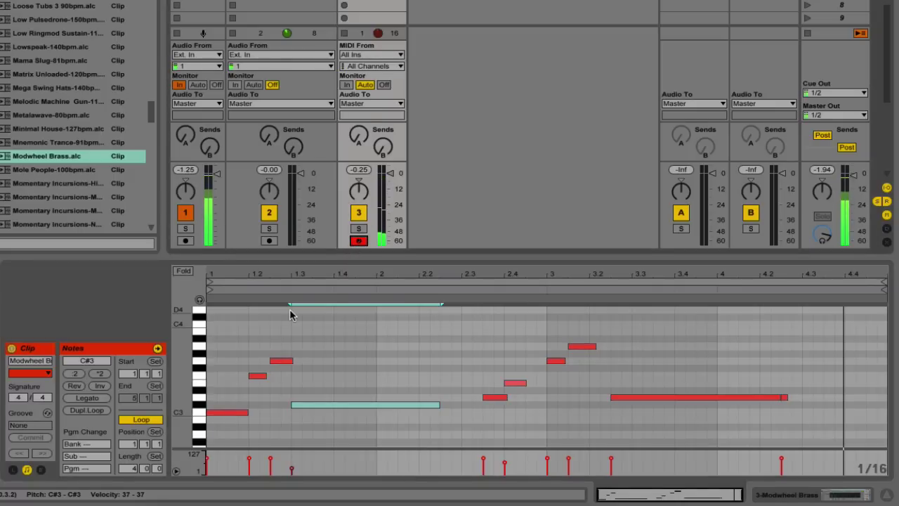
key("x")
key("d")
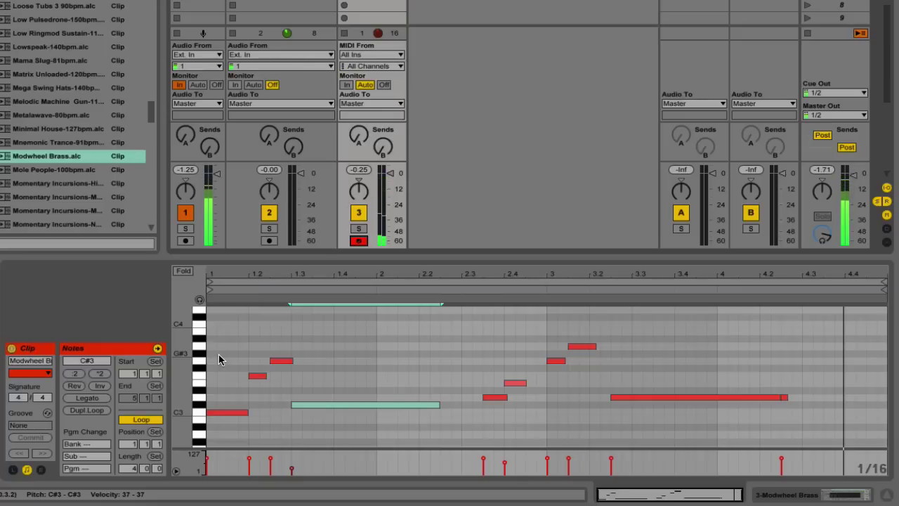
key("a")
key("s")
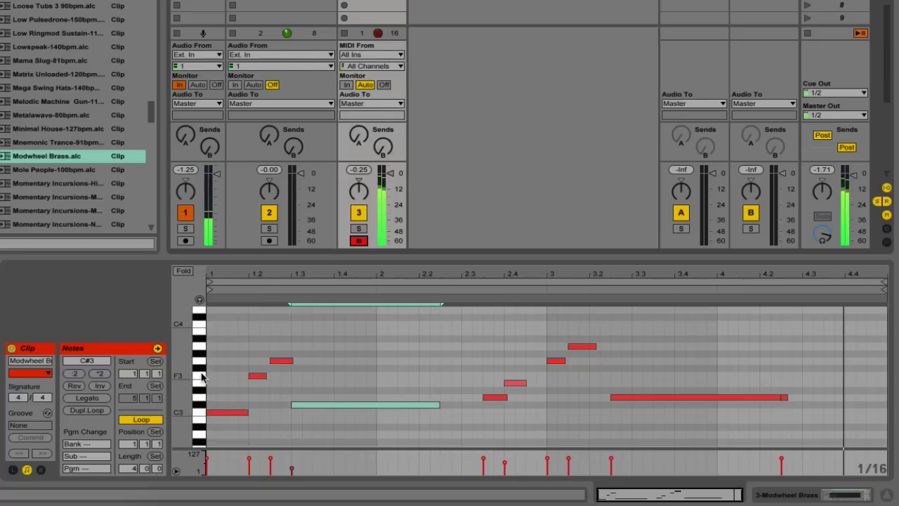
key("g")
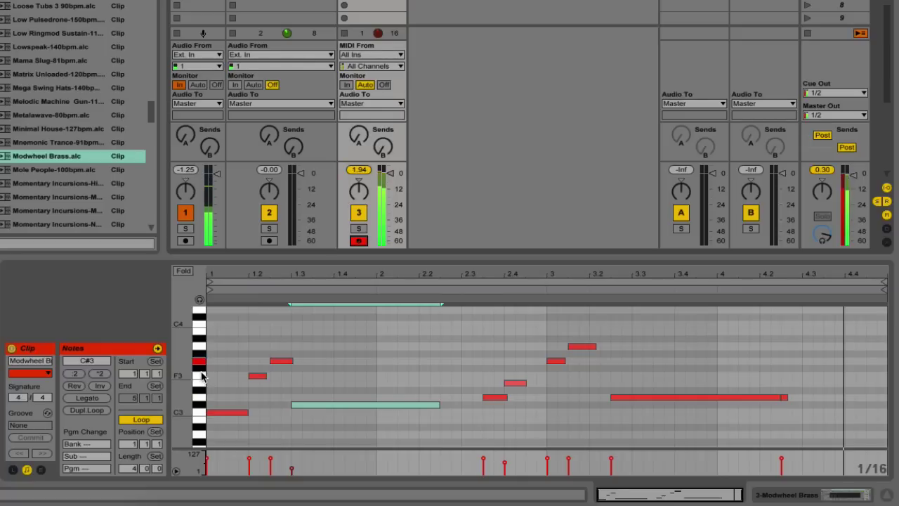
key("j")
left_click(202, 377)
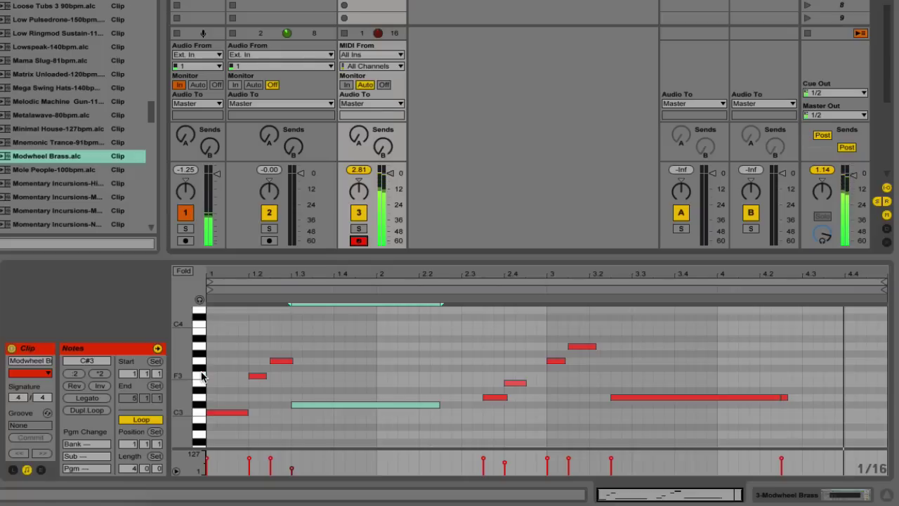
Turn on note preview in the note editor, leave Draw Mode, and move the long C#3 note down to C3.
left_click(200, 301)
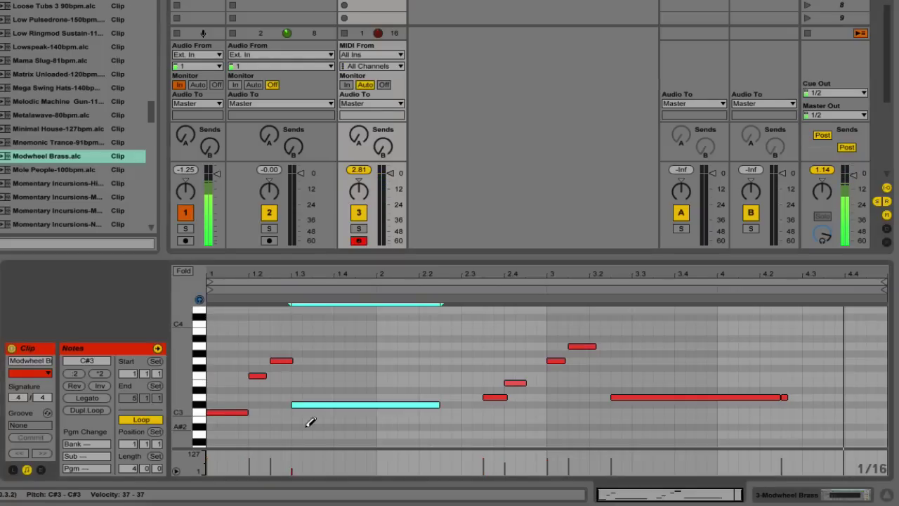
key("b")
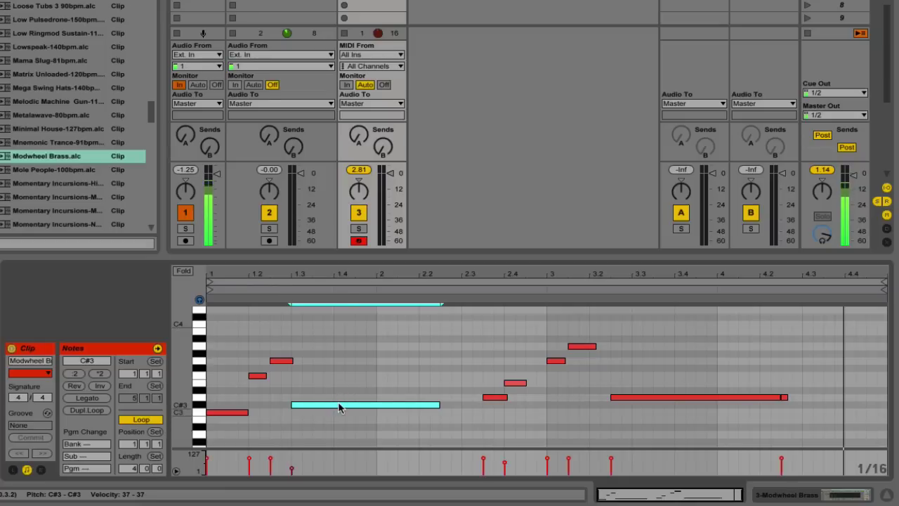
left_click(349, 406)
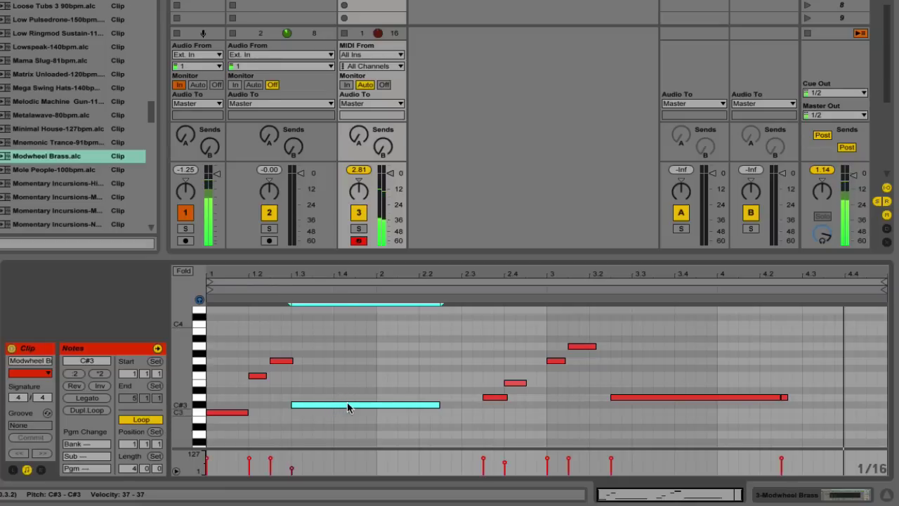
left_click_drag(349, 407, 323, 396)
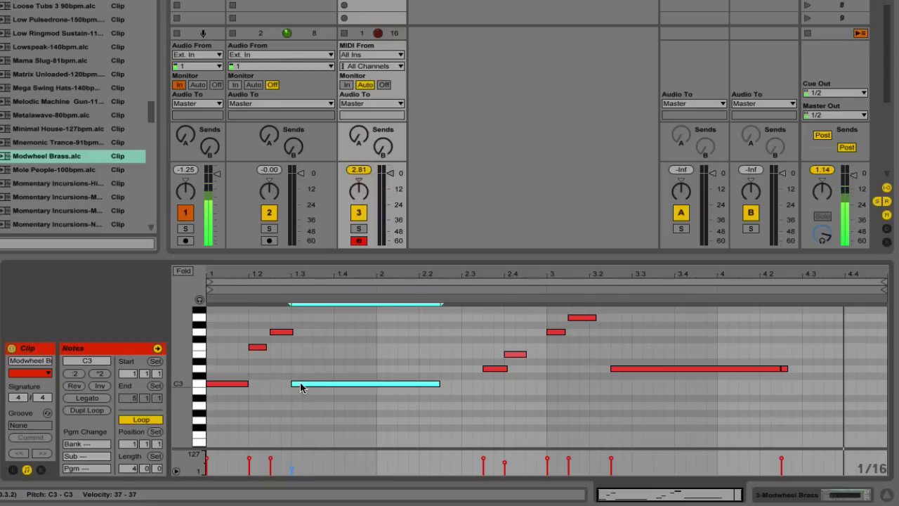
left_click(227, 389)
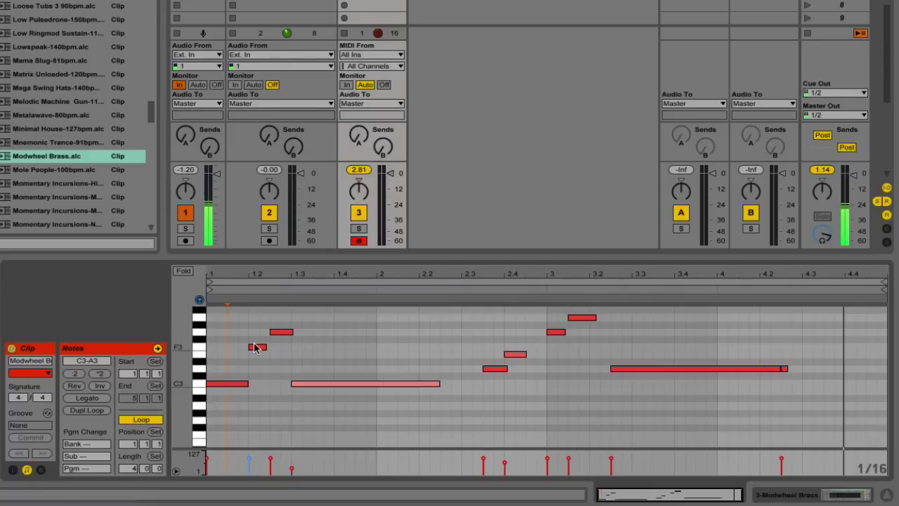
Audition the short notes in bars 1 to 3 one at a time, and turn off note preview.
left_click(228, 384)
left_click(257, 346)
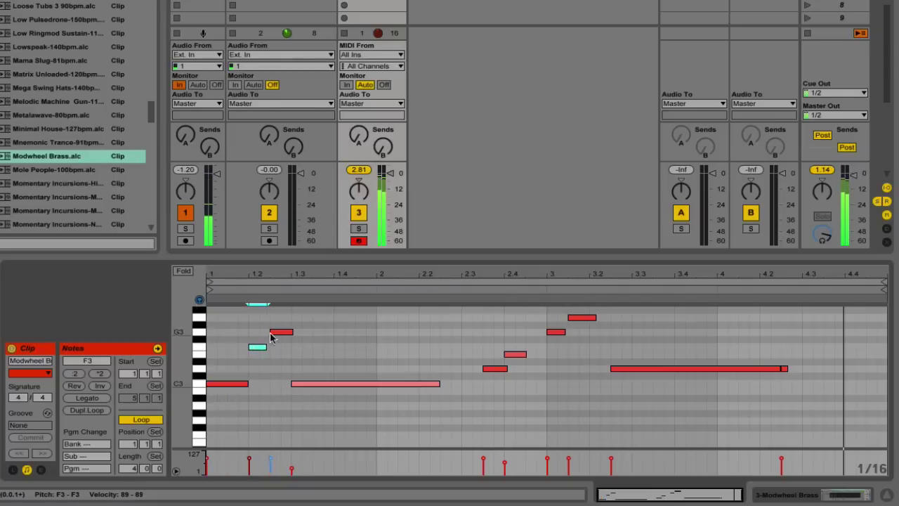
left_click(281, 332)
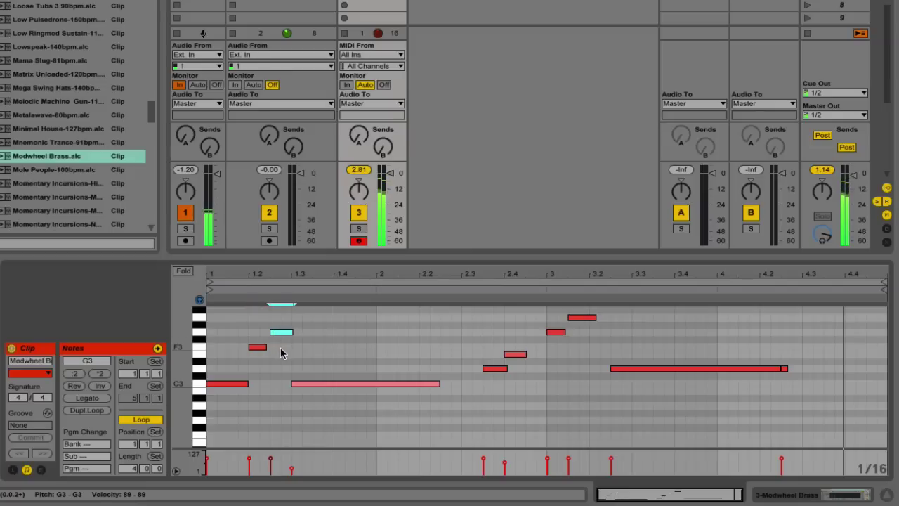
left_click(492, 368)
left_click(512, 354)
left_click(555, 331)
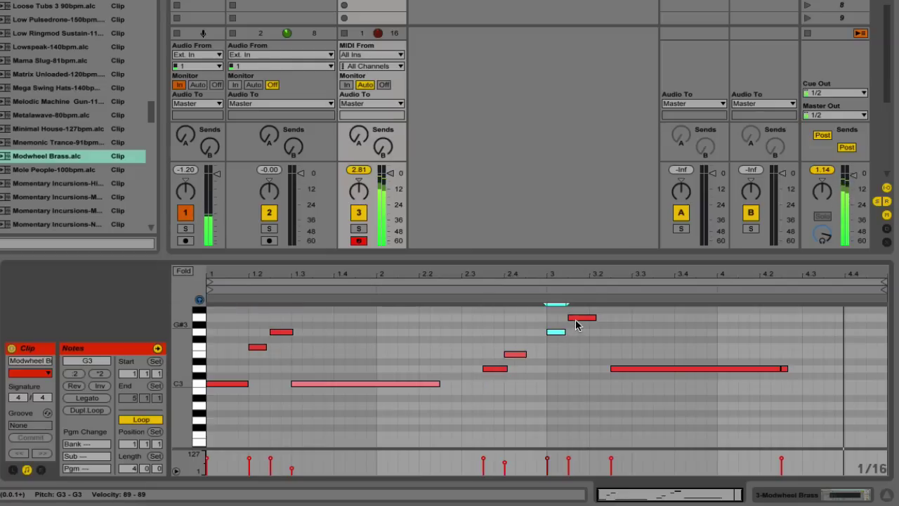
left_click(580, 317)
left_click(200, 300)
Try the note editor's vertical zoom and scrolling, and fold it to the used pitches before unfolding it.
left_click_drag(177, 338, 211, 341)
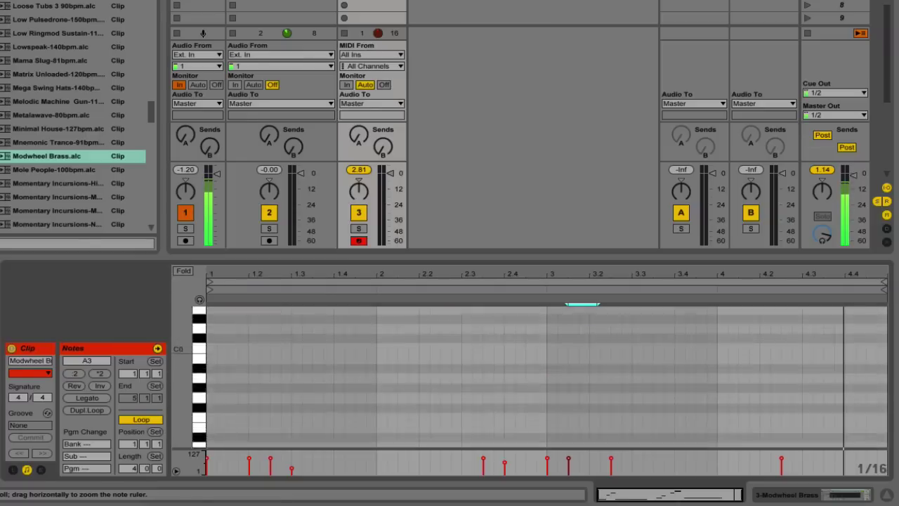
scroll(257, 372, "up", 3)
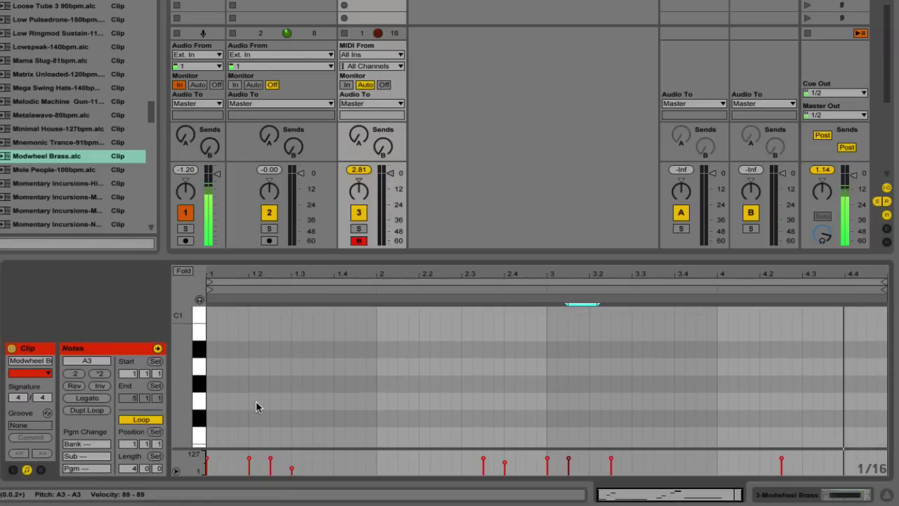
mouse_move(182, 341)
left_mouse_down()
mouse_move(156, 340)
mouse_move(168, 341)
left_mouse_up()
left_click(312, 384)
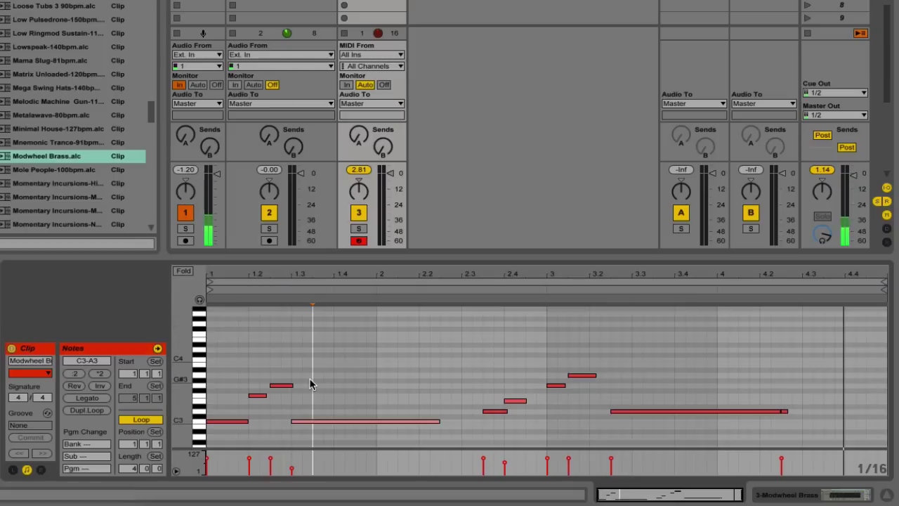
left_click(183, 271)
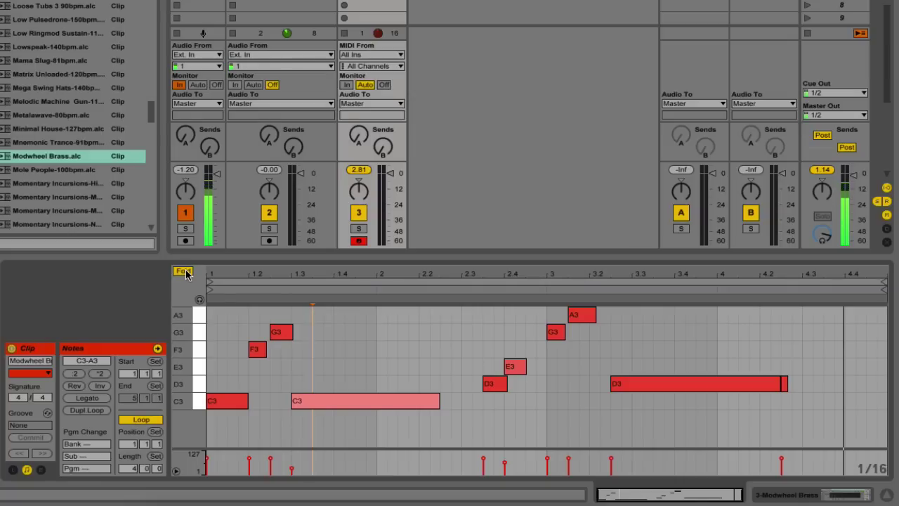
left_click(184, 272)
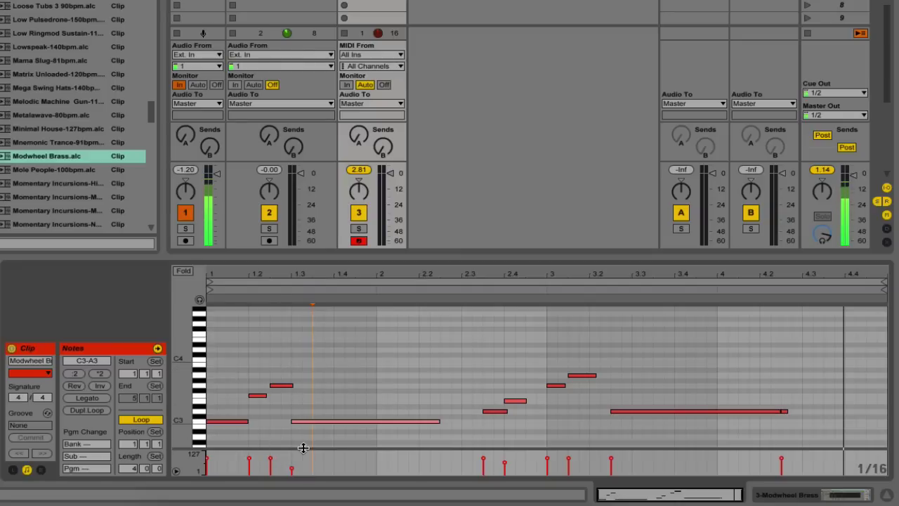
Enlarge the velocity lane and change the velocities of the F3, G3 and long C3 notes in bar 1.
mouse_move(303, 447)
left_mouse_down()
mouse_move(295, 423)
mouse_move(303, 408)
mouse_move(308, 435)
left_mouse_up()
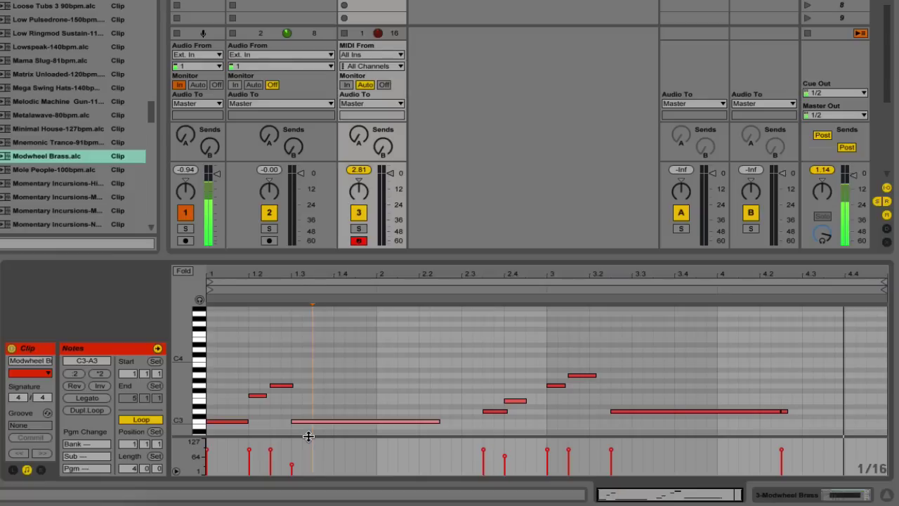
left_click(250, 453)
mouse_move(250, 453)
left_mouse_down()
mouse_move(250, 441)
mouse_move(249, 471)
mouse_move(273, 443)
mouse_move(273, 457)
mouse_move(292, 450)
left_mouse_up()
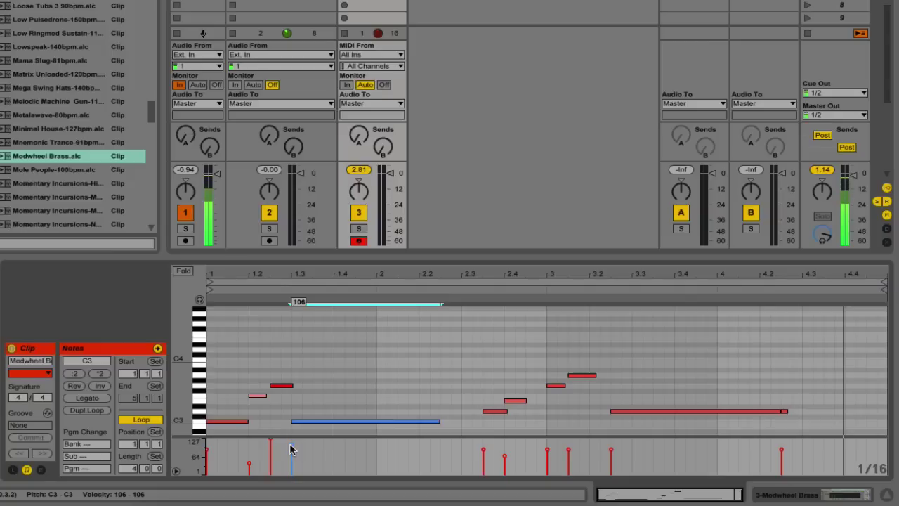
left_click_drag(291, 449, 292, 469)
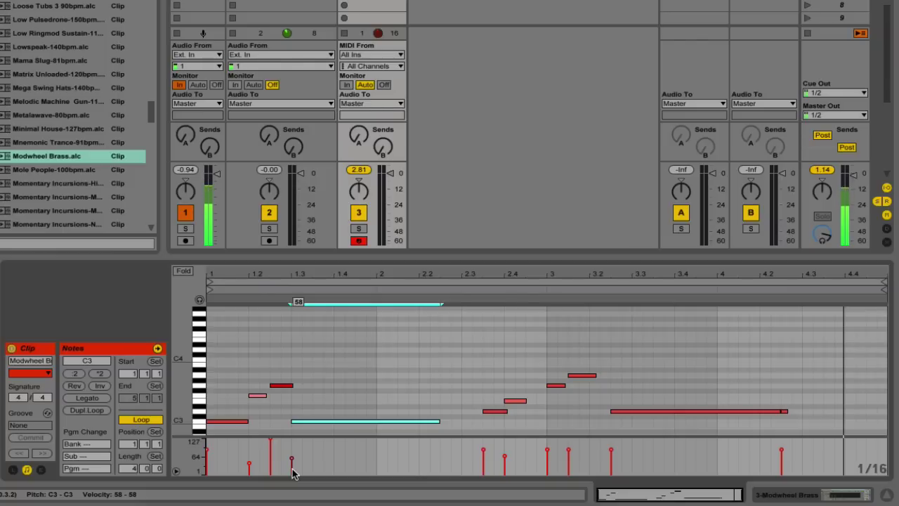
left_click_drag(292, 474, 294, 463)
Set the velocity of the G3 note in bar 1 to 109 and hide the velocity lane.
left_click(270, 442)
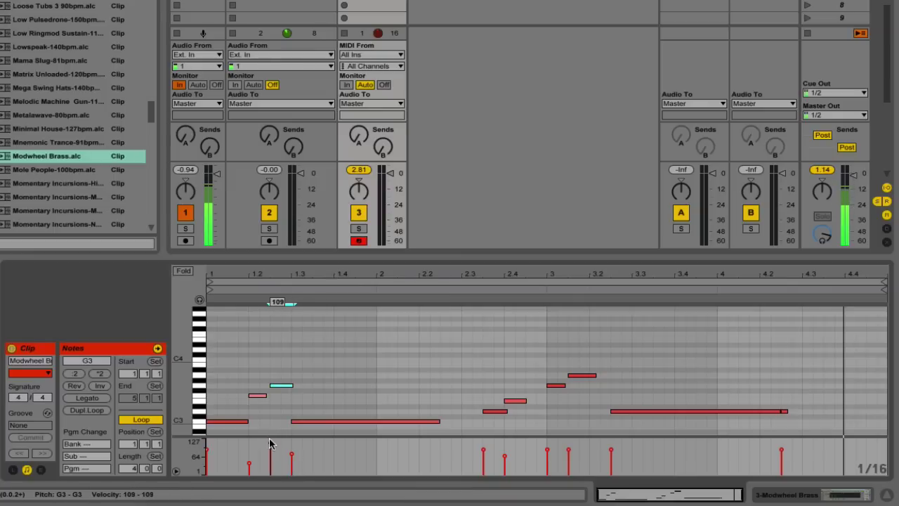
key("plus")
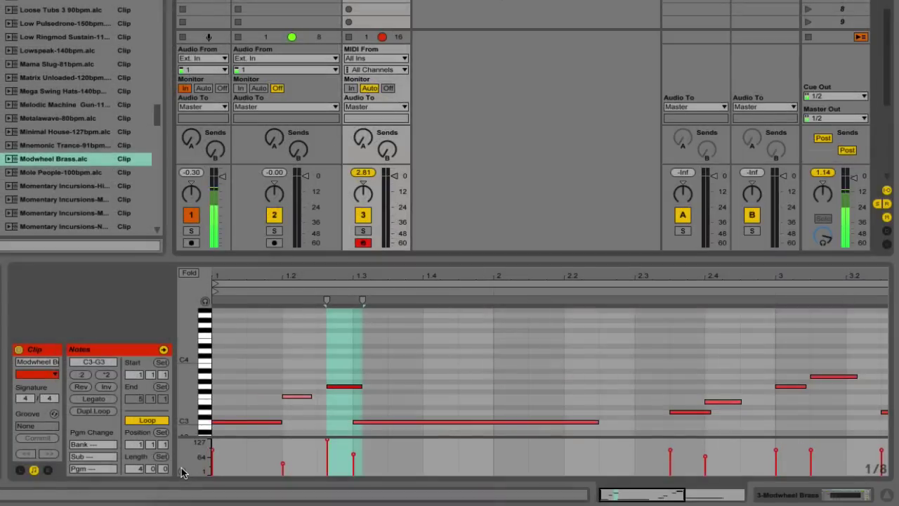
left_click(181, 473)
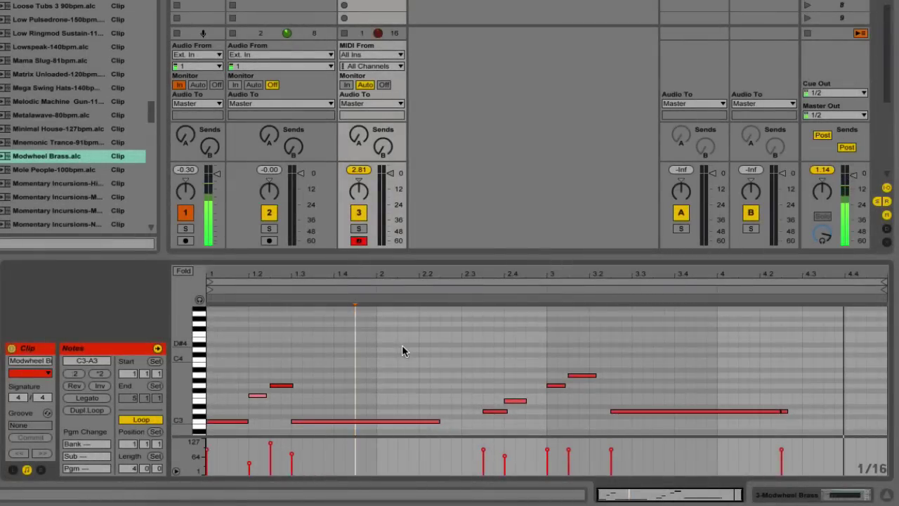
Try the note grid at 1/8, 1/16 and triplet spacing, and turn the grid off.
key("ctrl+2")
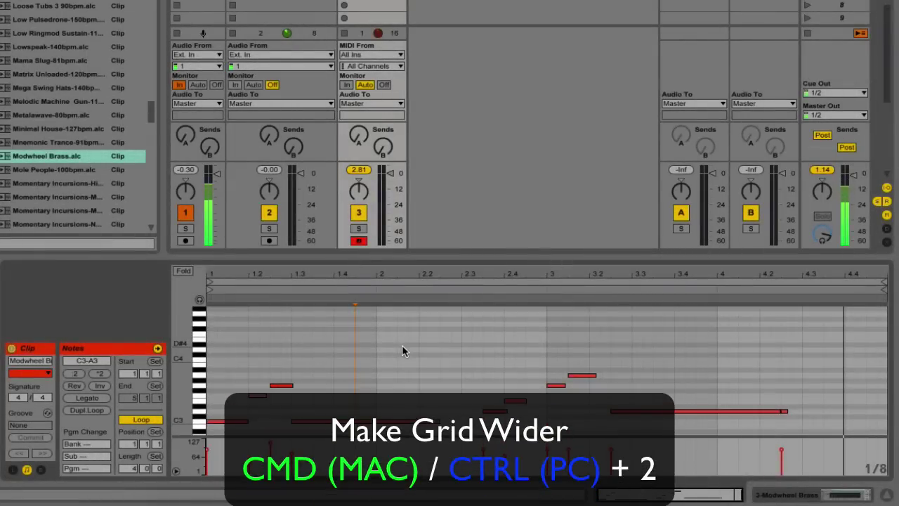
key("ctrl+1")
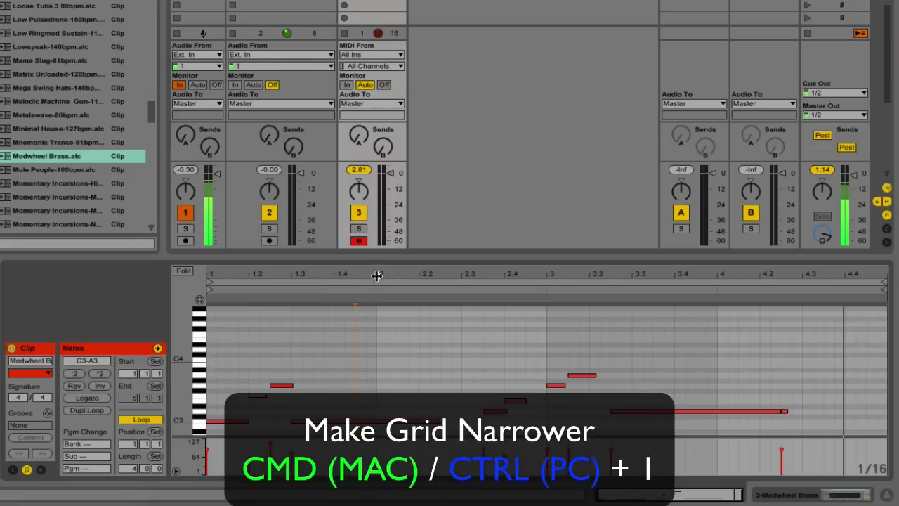
left_click_drag(377, 275, 380, 274)
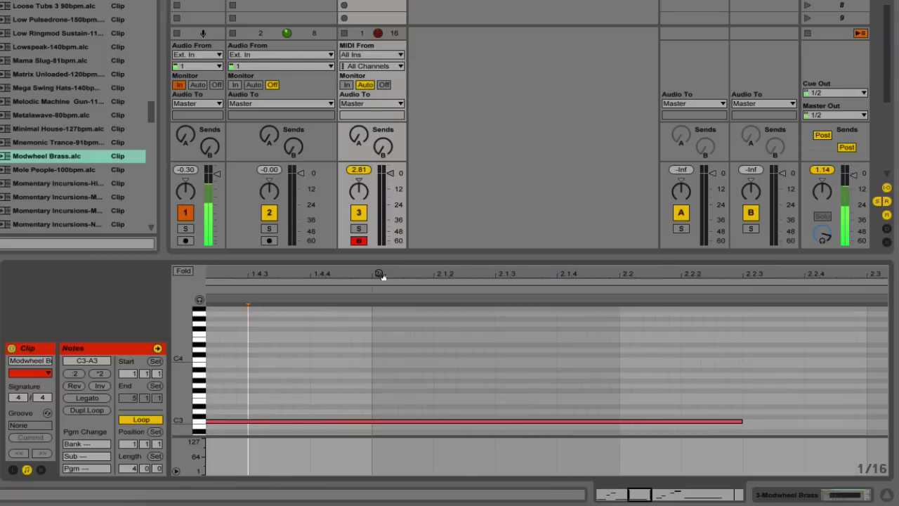
key("ctrl+3")
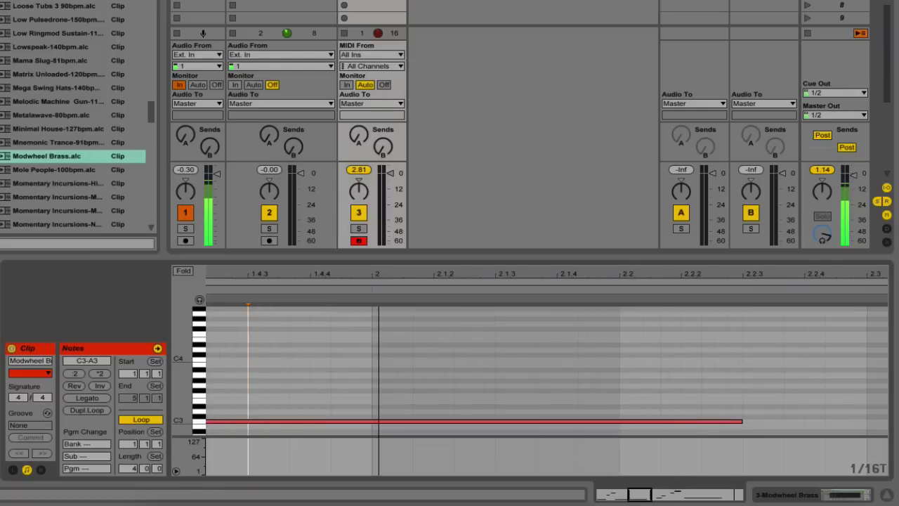
left_click_drag(381, 275, 349, 333)
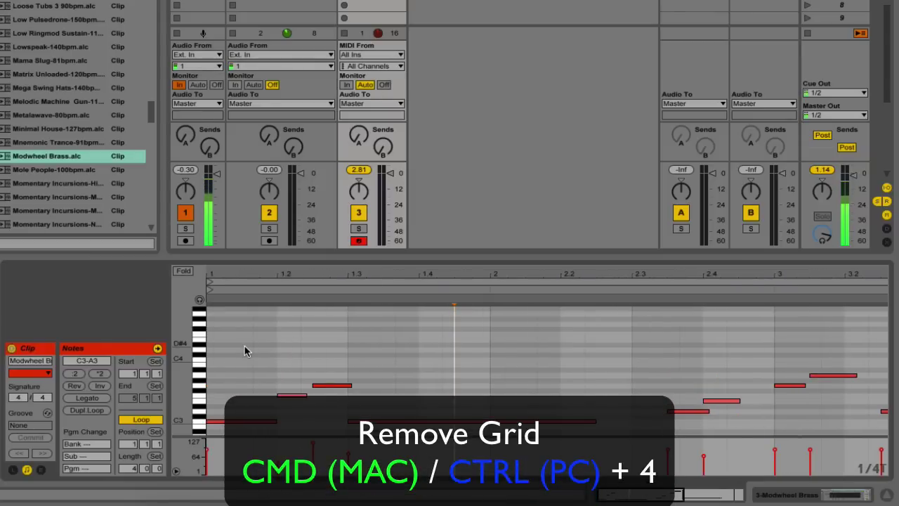
key("ctrl+4")
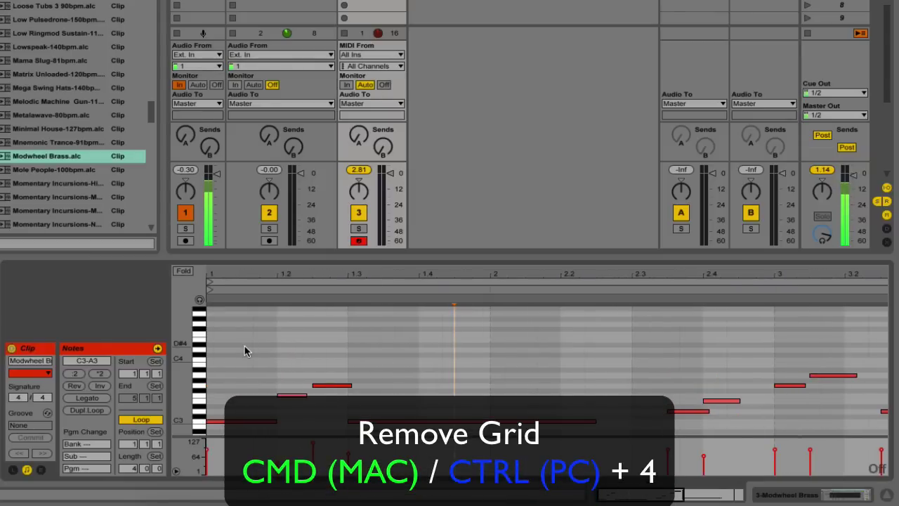
Try adding two off-grid notes near 1.3 and 1.4, moving the second from C4 to G#3 past bar 2, and undo these edits.
double_click(349, 329)
double_click(447, 360)
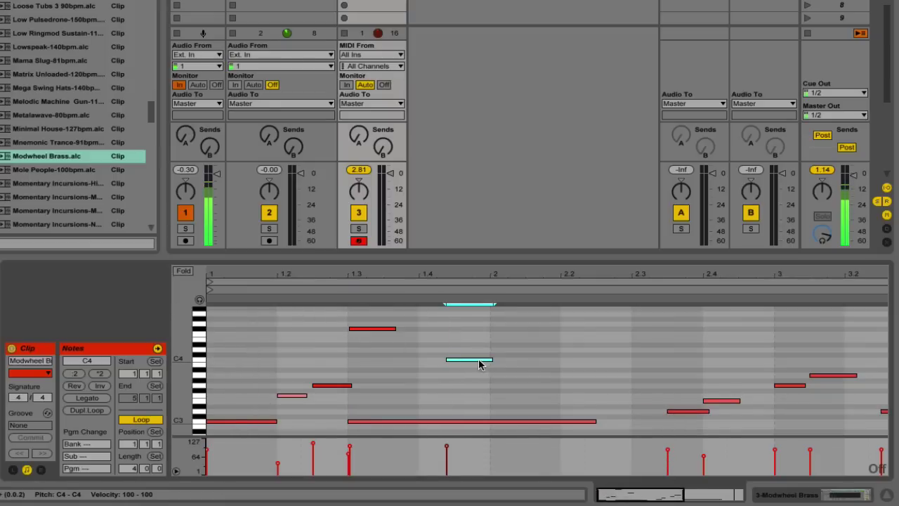
left_click_drag(480, 364, 540, 384)
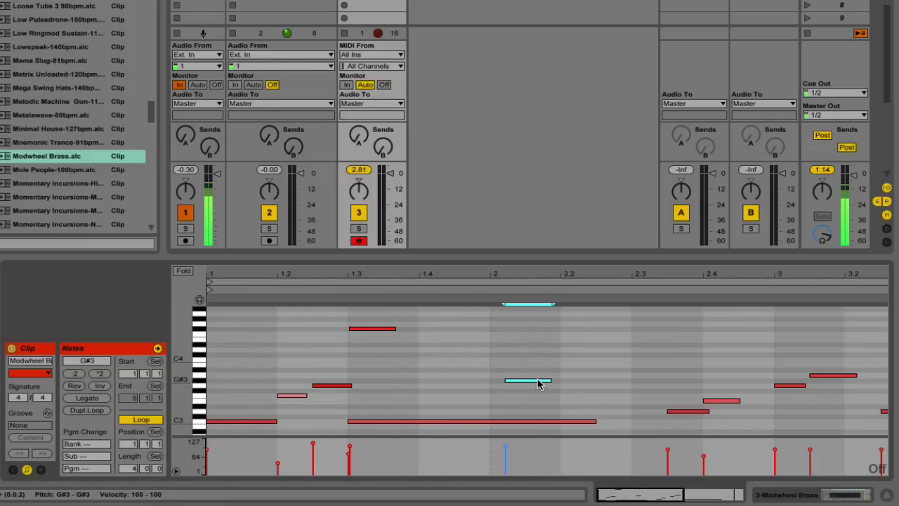
key("ctrl+z")
key("ctrl+z")
key("ctrl+z")
Narrow the Arrangement View grid with the insert marker at bar 46 on the Modwheel track, and return to the clip in Session View.
left_click(889, 13)
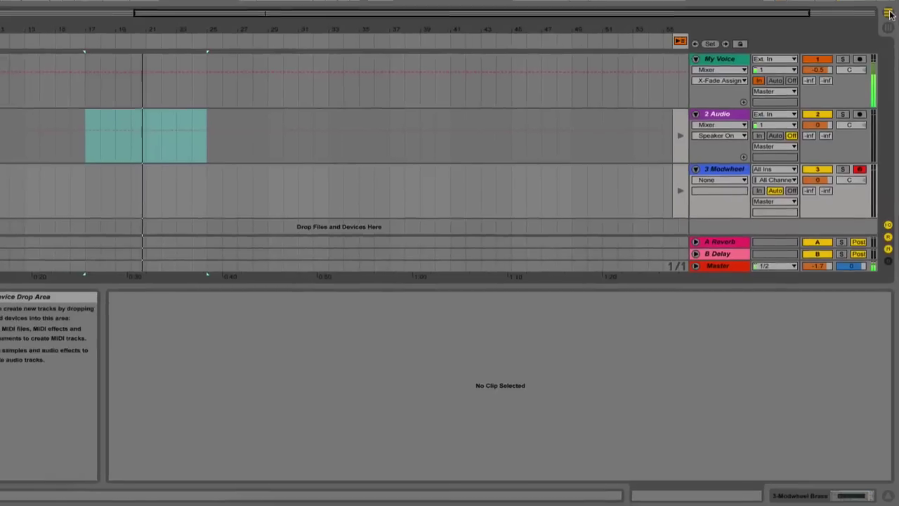
left_click(530, 170)
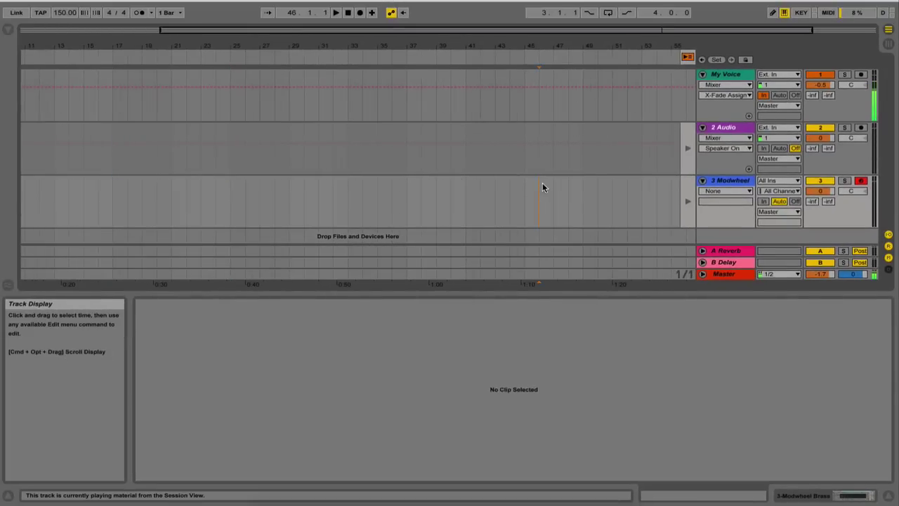
key("ctrl+1")
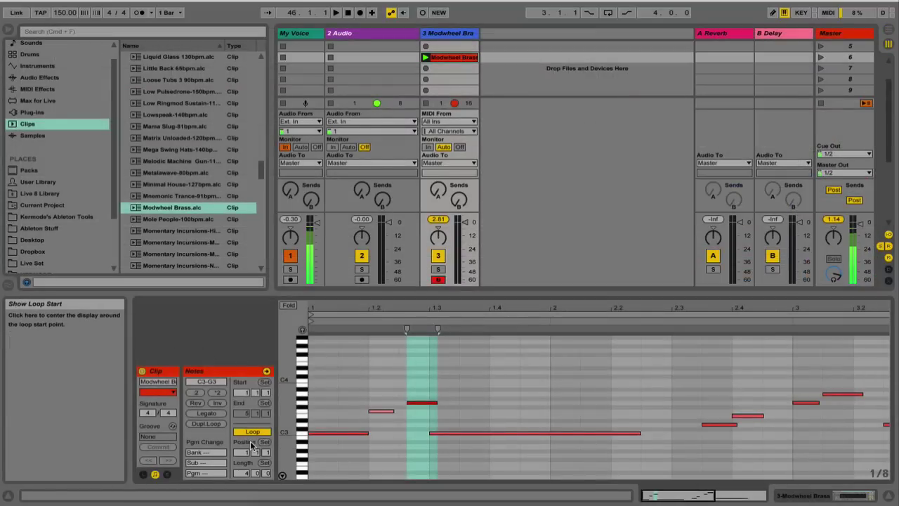
left_click(657, 423)
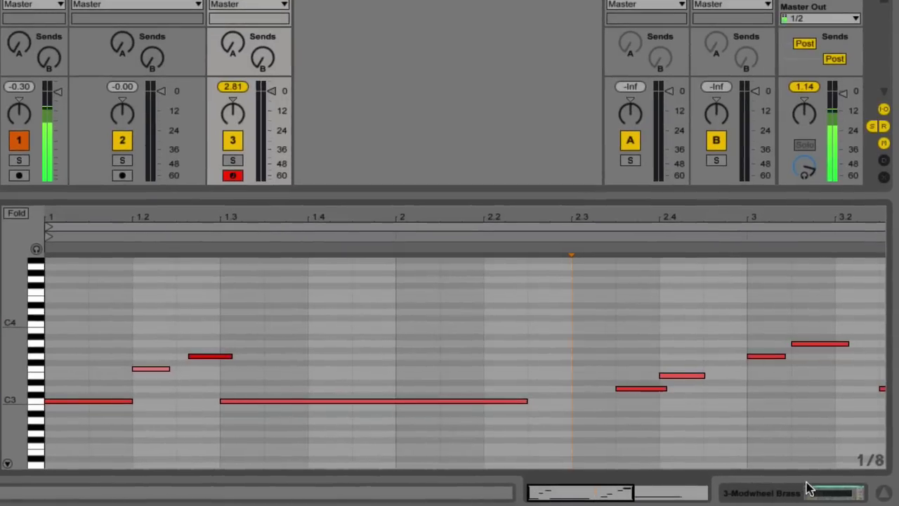
Alternate between the Modwheel Brass clip's notes and the track's device chain, ending on the device chain.
left_click(851, 492)
left_click(684, 494)
left_click(801, 493)
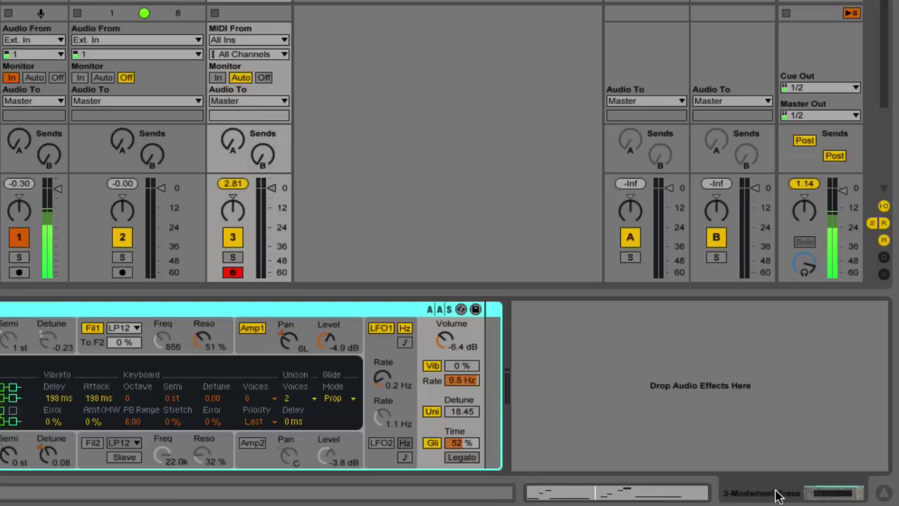
left_click(654, 493)
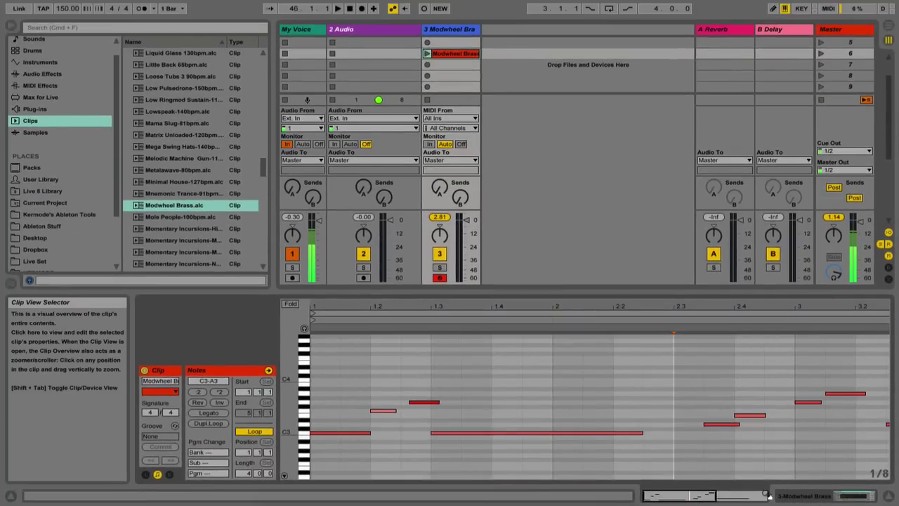
key("shift+Tab")
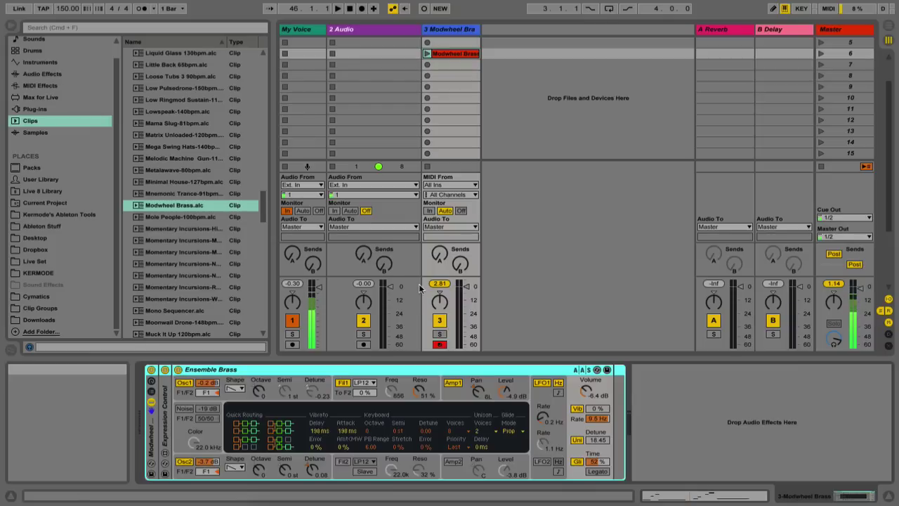
Add two Filter Delay effects and a Frequency Shifter to the Modwheel Brass track.
left_click(50, 73)
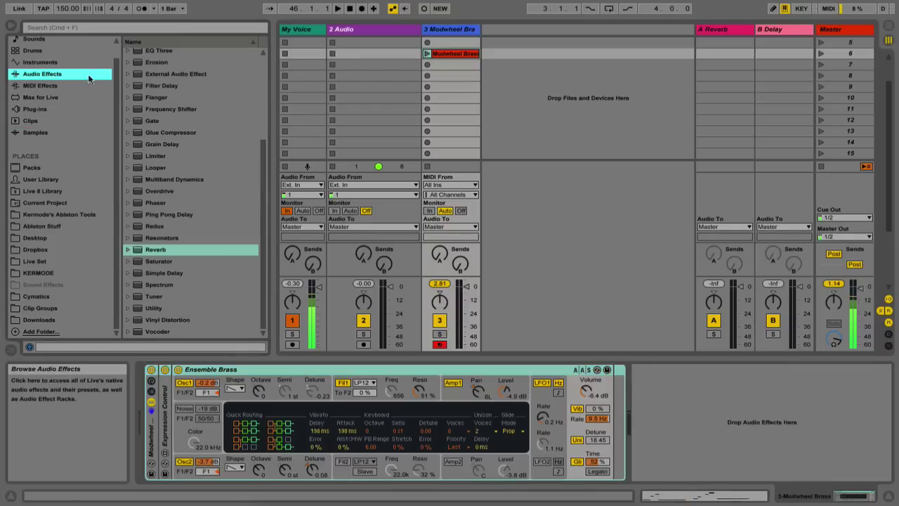
left_click(176, 85)
left_click_drag(409, 43, 451, 30)
left_click_drag(149, 110, 456, 27)
Add Glue Compressor and Multiband Dynamics at the end of the Modwheel Brass device chain.
scroll(802, 403, "left", 5)
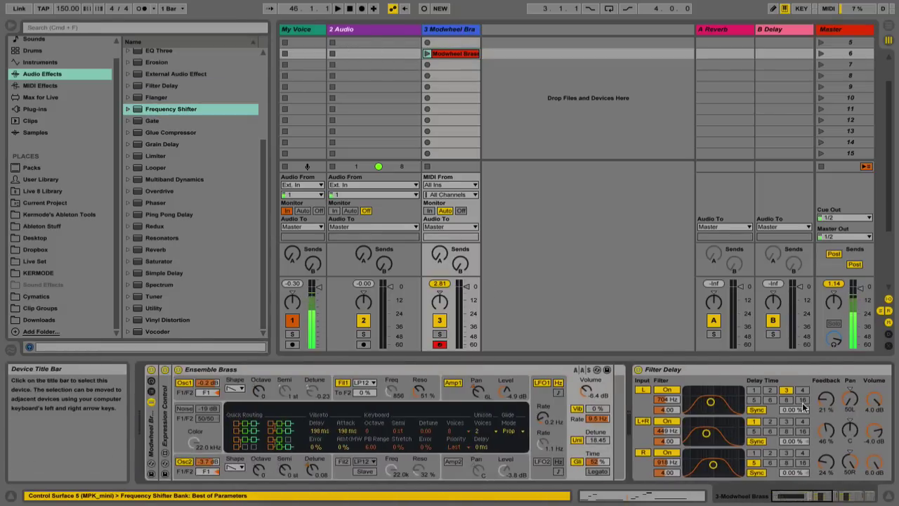
scroll(802, 406, "right", 5)
scroll(802, 406, "left", 5)
scroll(802, 406, "right", 5)
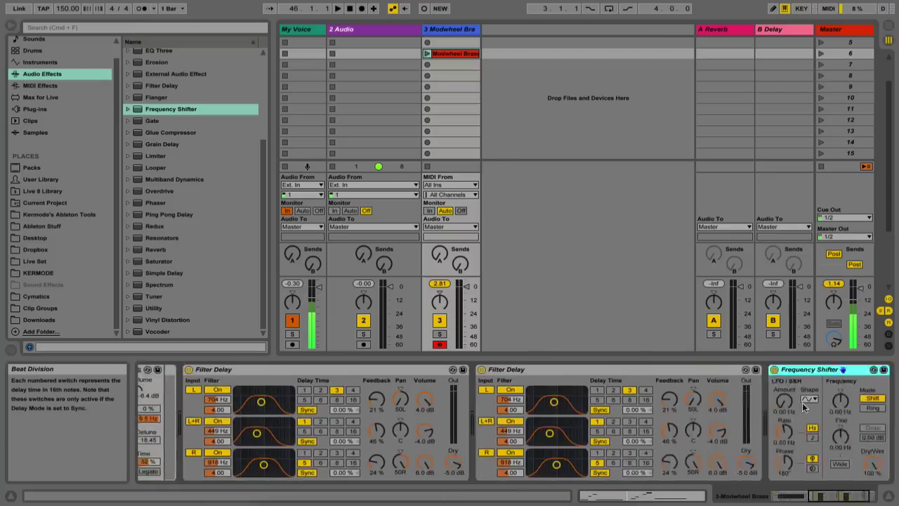
scroll(804, 406, "left", 5)
scroll(804, 406, "right", 6)
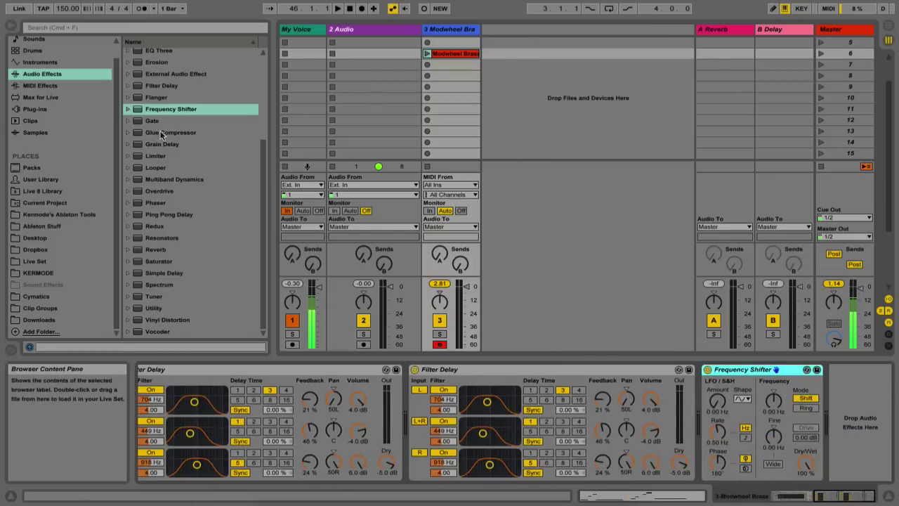
left_click_drag(161, 135, 819, 433)
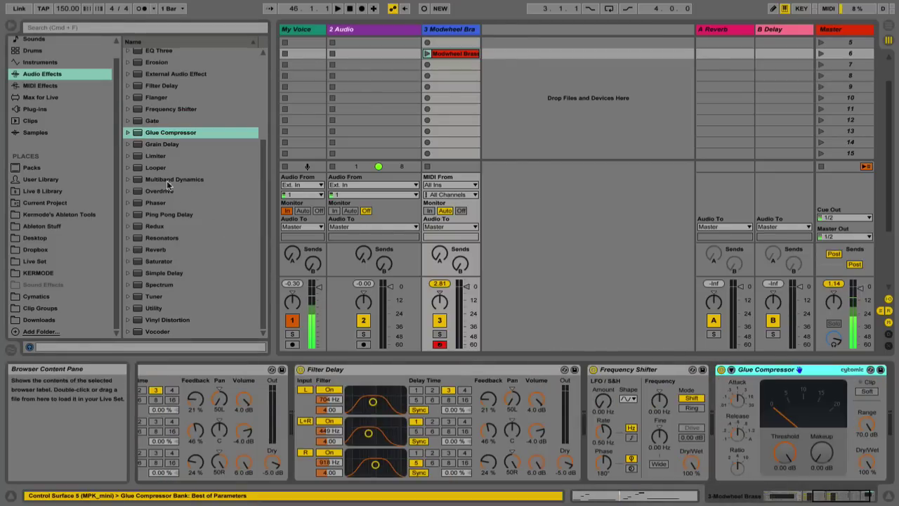
left_click_drag(167, 181, 871, 437)
scroll(465, 405, "left", 10)
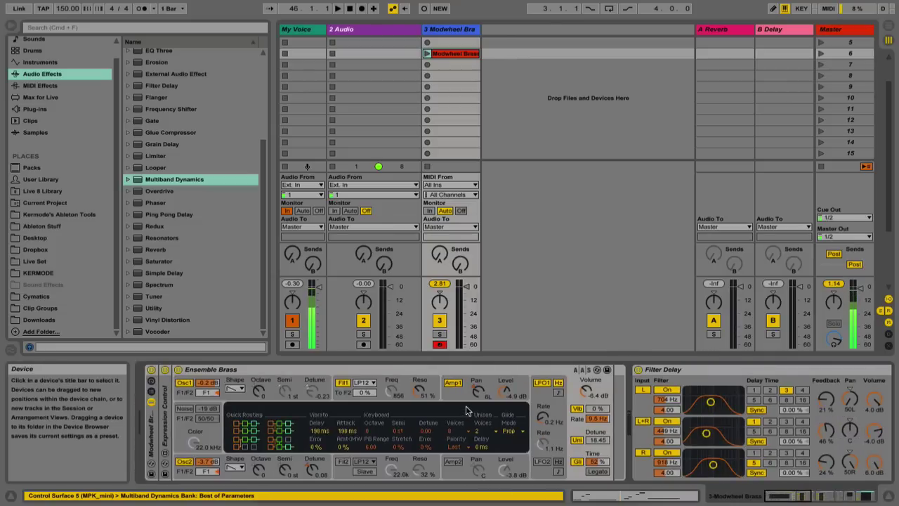
Add a Pitch MIDI effect at the start of the Modwheel Brass device chain.
left_click(48, 86)
left_click_drag(153, 100, 150, 370)
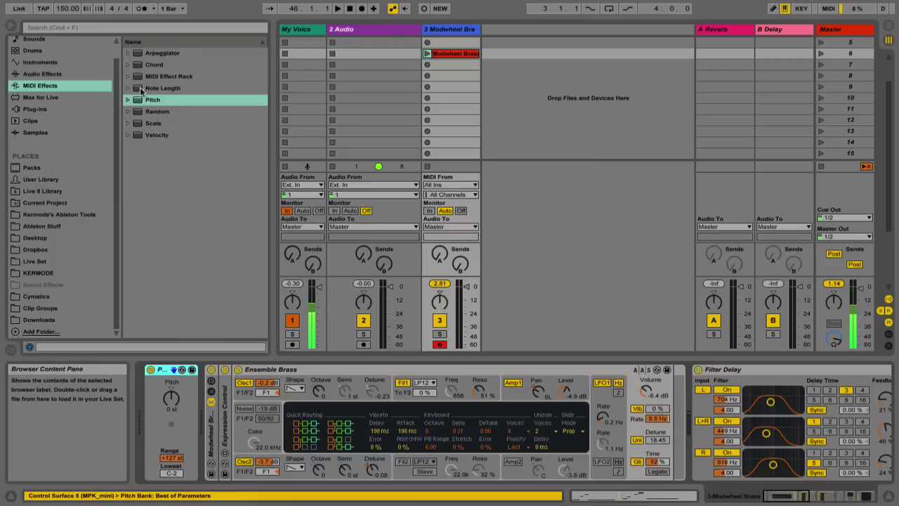
Add a Gate effect to the 2 Audio track and try to load the Impulse instrument onto it.
left_click(55, 74)
left_click(150, 123)
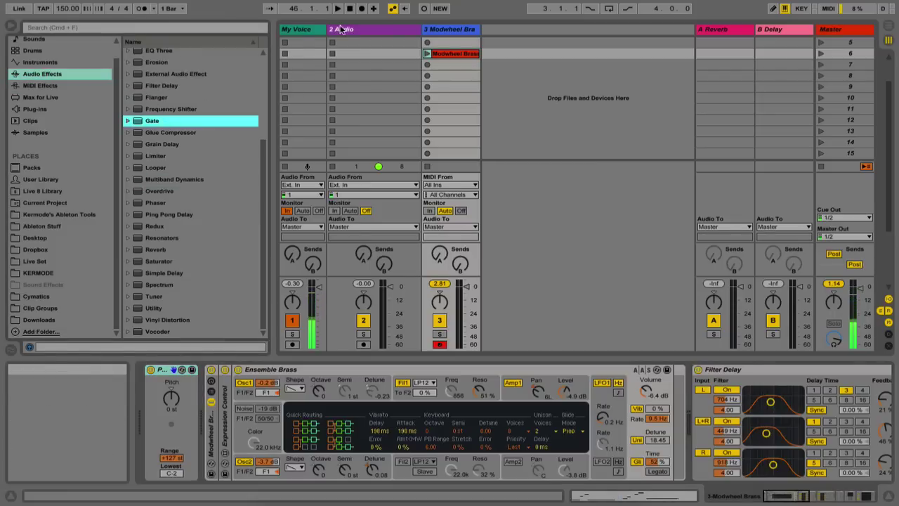
left_click_drag(150, 127, 396, 62)
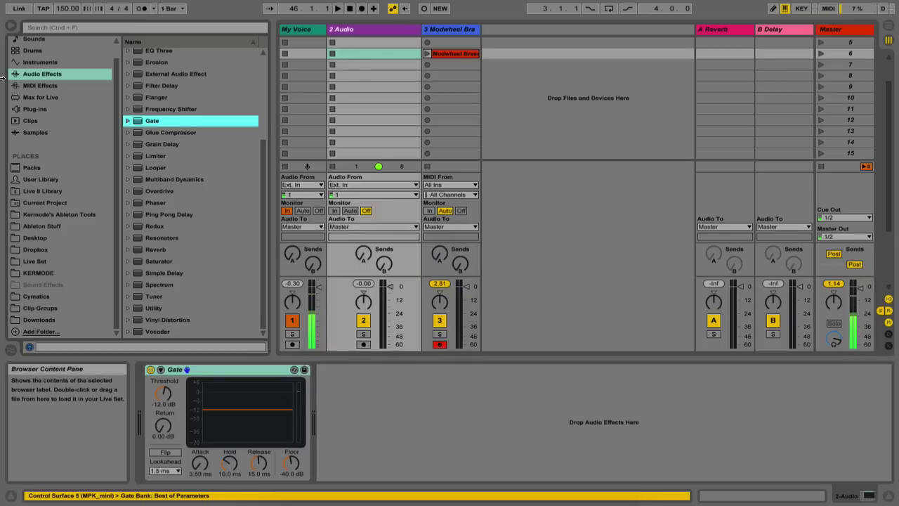
left_click(38, 64)
left_click_drag(161, 110, 366, 30)
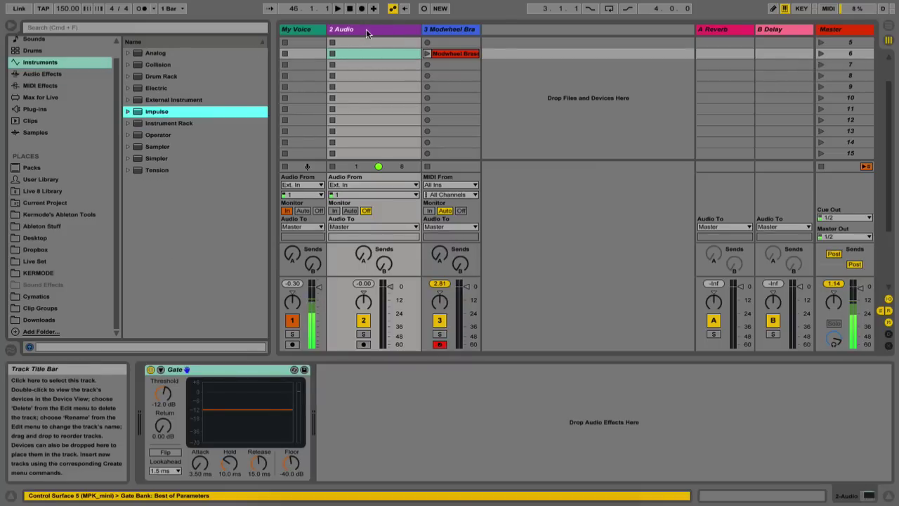
Alternate between the clip view and device chain of 2 Audio, and show the Modwheel Brass track's devices and clip.
left_click(779, 497)
left_click(845, 497)
left_click(760, 497)
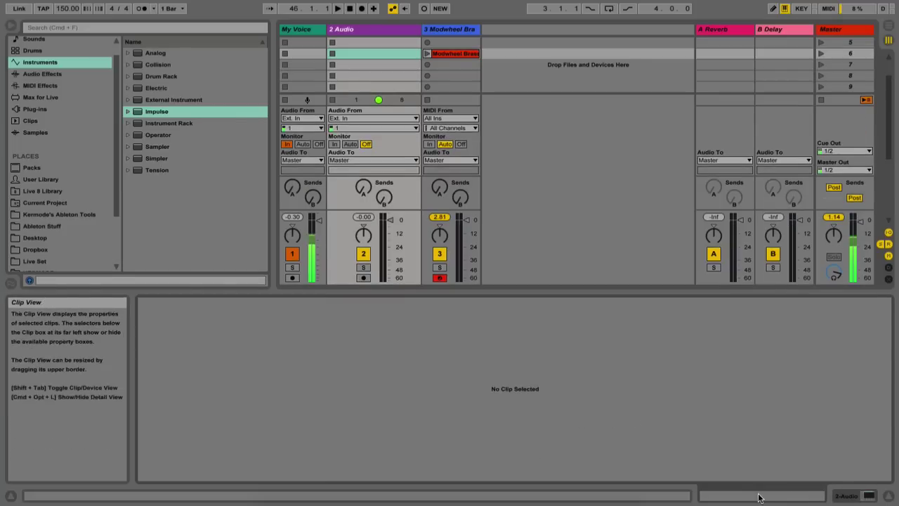
left_click(759, 497)
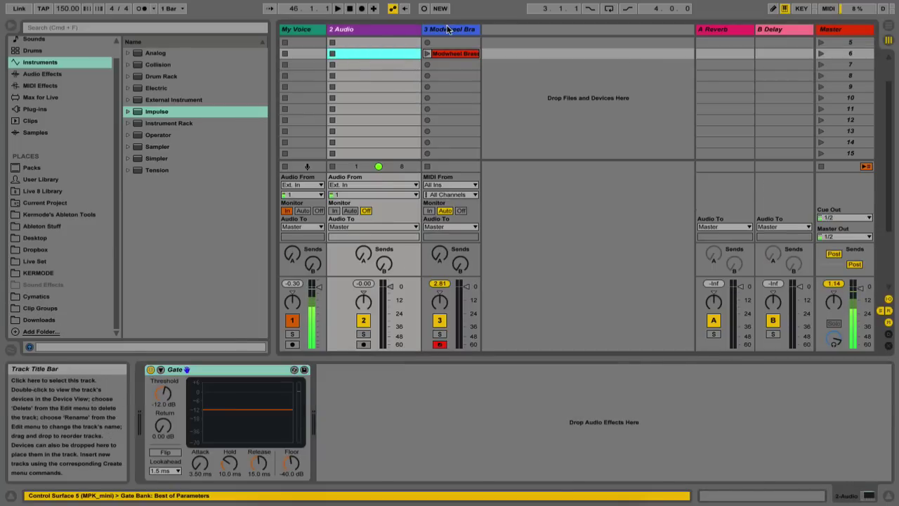
left_click(447, 30)
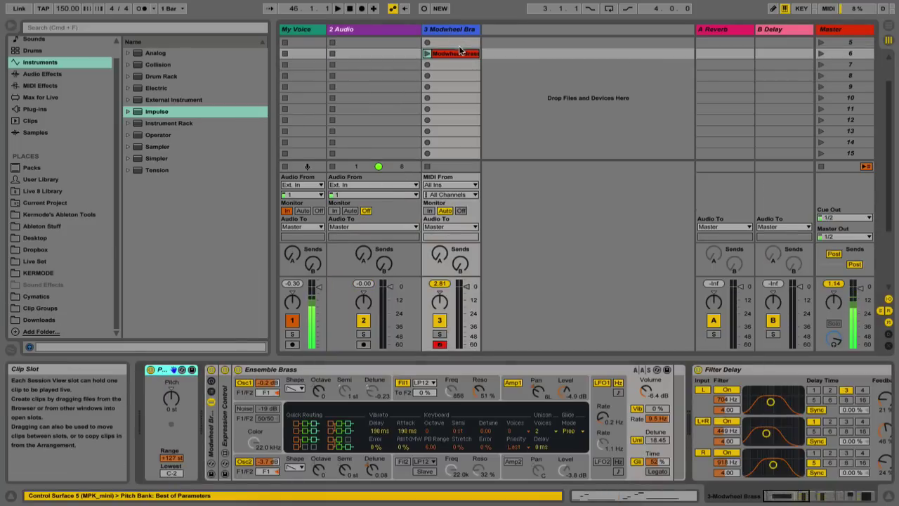
left_click(460, 54)
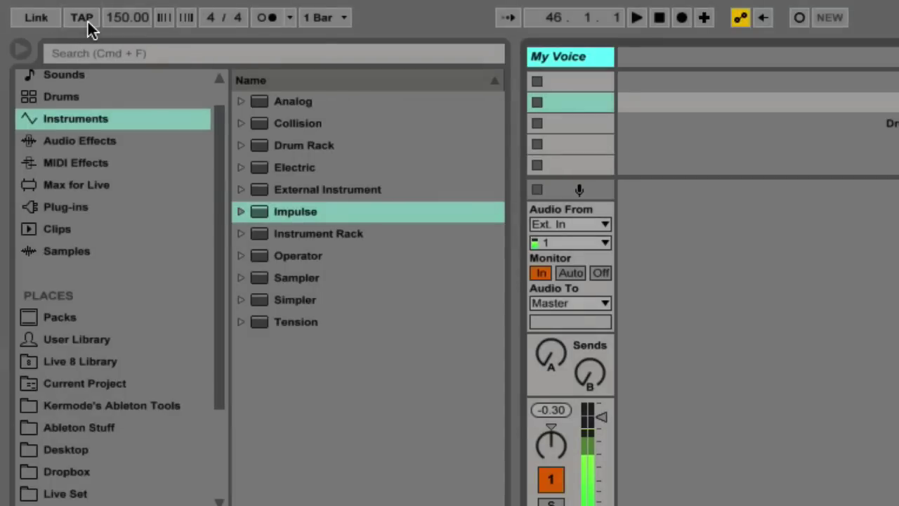
Tap out a new song tempo on the beat.
left_click(87, 19)
left_click(87, 20)
left_click(87, 20)
left_click(87, 20)
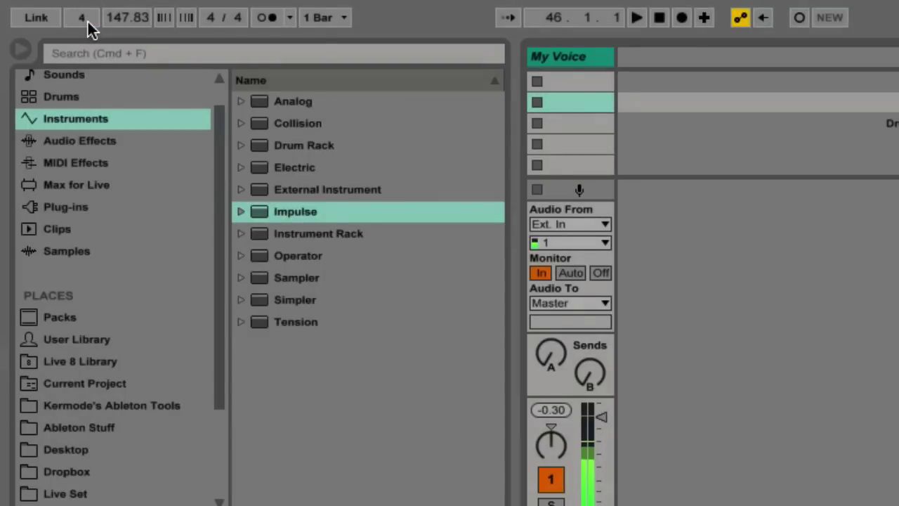
left_click(88, 19)
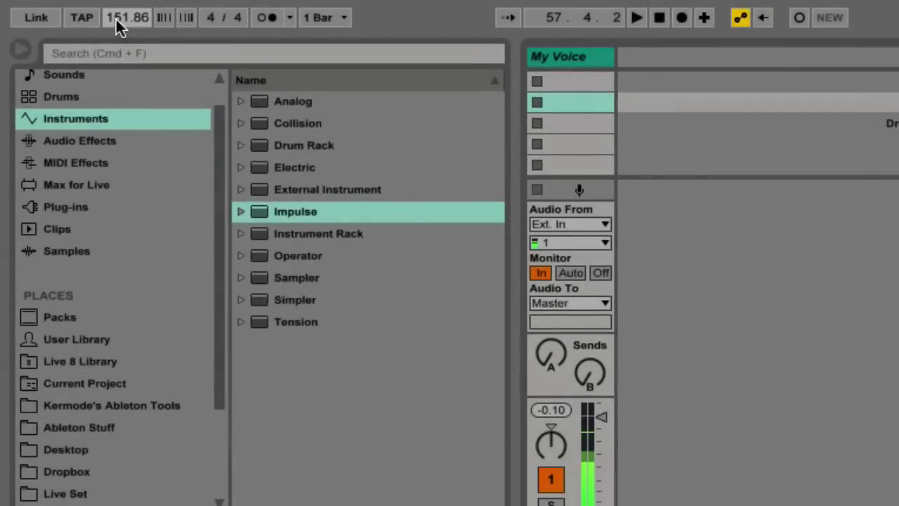
Set the song tempo to 150 BPM.
left_click(119, 20)
type("1")
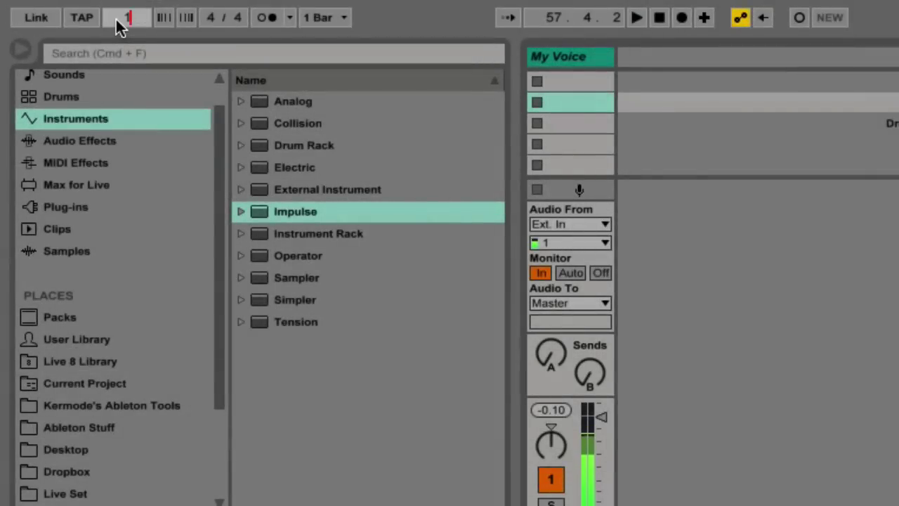
type("50")
key("Return")
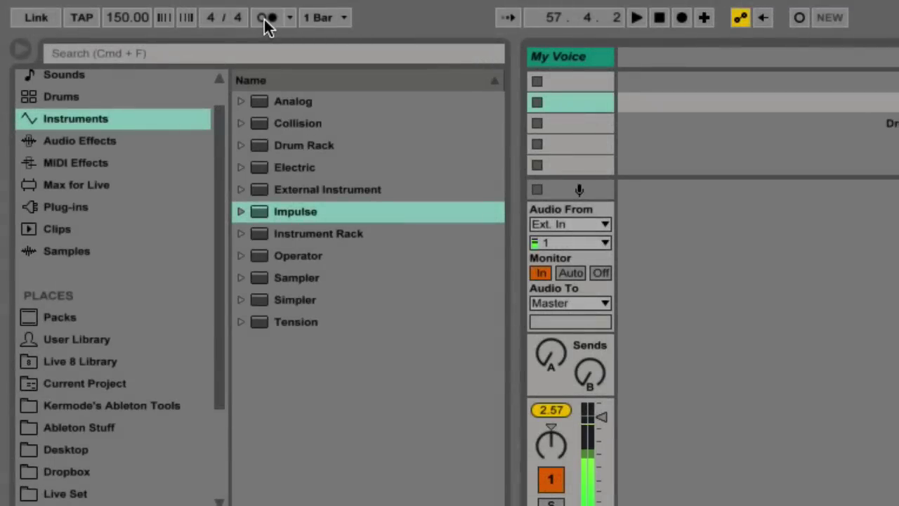
Turn on the metronome and play the set briefly to hear the click.
left_click(267, 17)
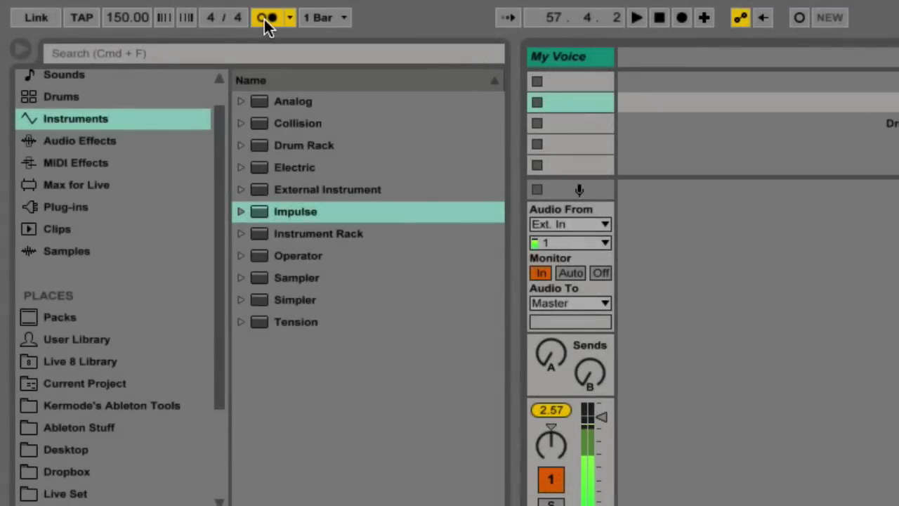
key("space")
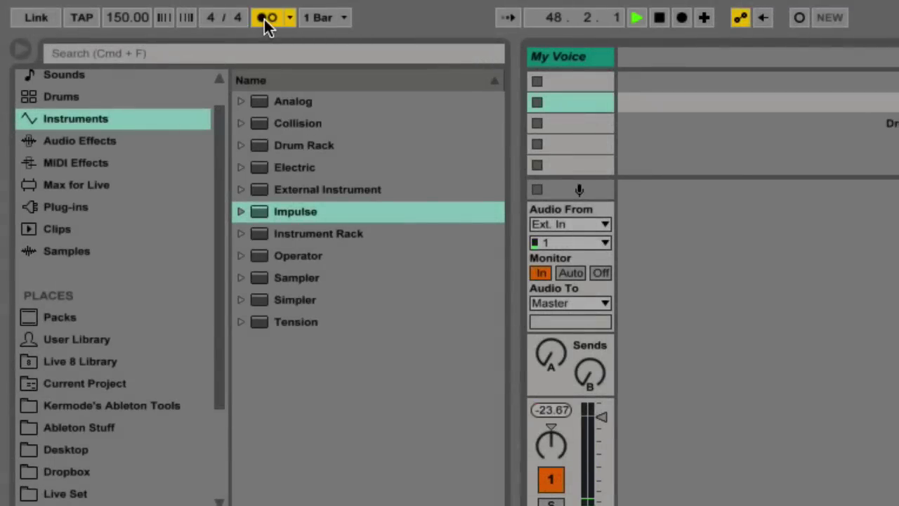
key("space")
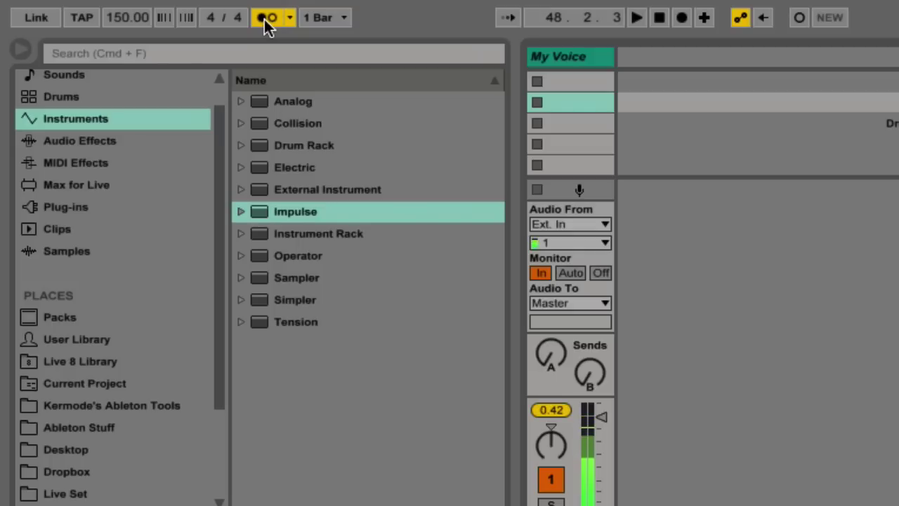
Choose a 1 Bar count-in for the metronome and start and stop a short recording to demonstrate it.
left_click(290, 18)
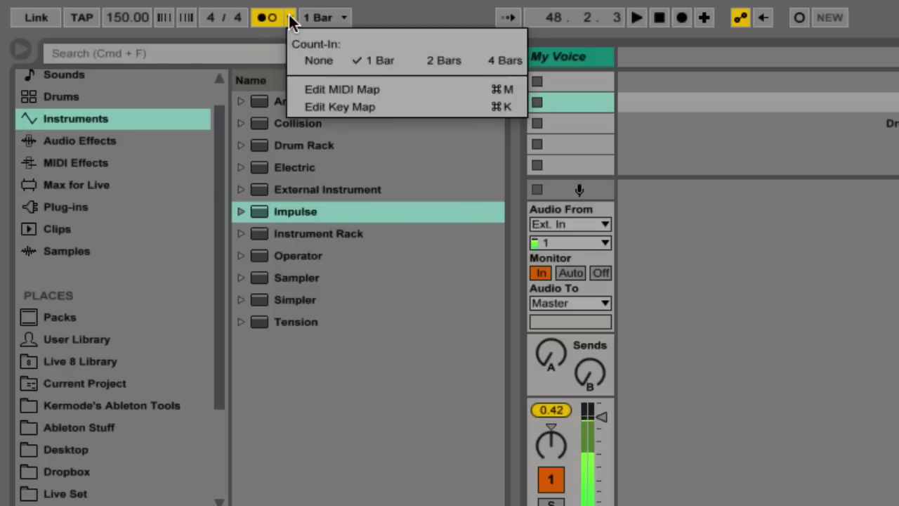
left_click(291, 20)
left_click(292, 20)
left_click(293, 21)
left_click(291, 19)
left_click(372, 63)
left_click(688, 21)
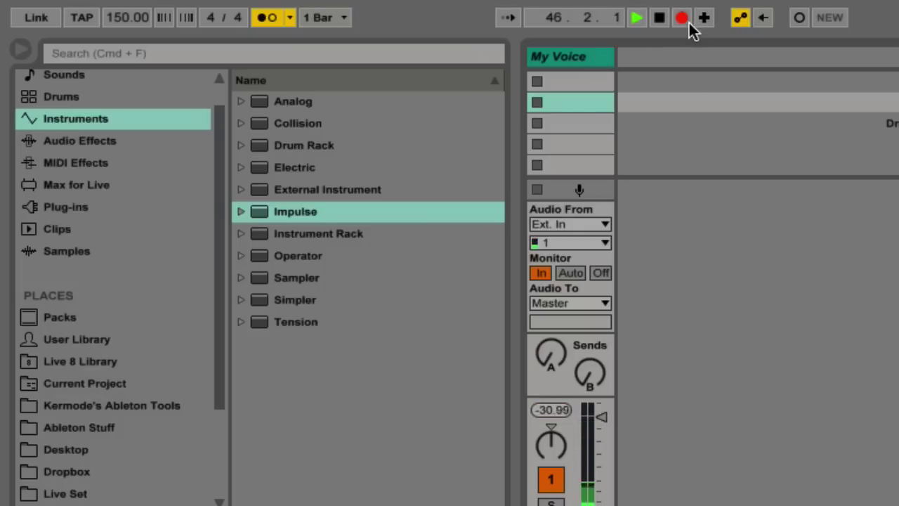
key("space")
Set the global launch quantization to None.
left_click(326, 18)
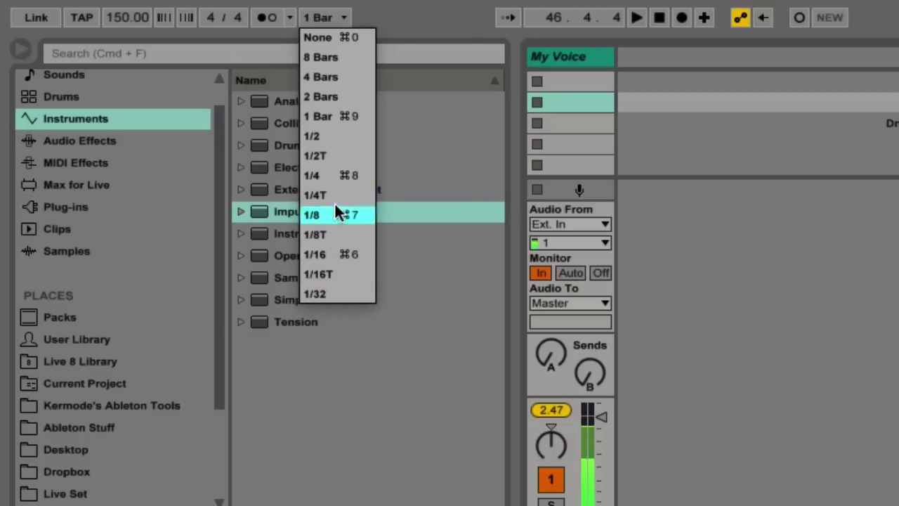
left_click(326, 43)
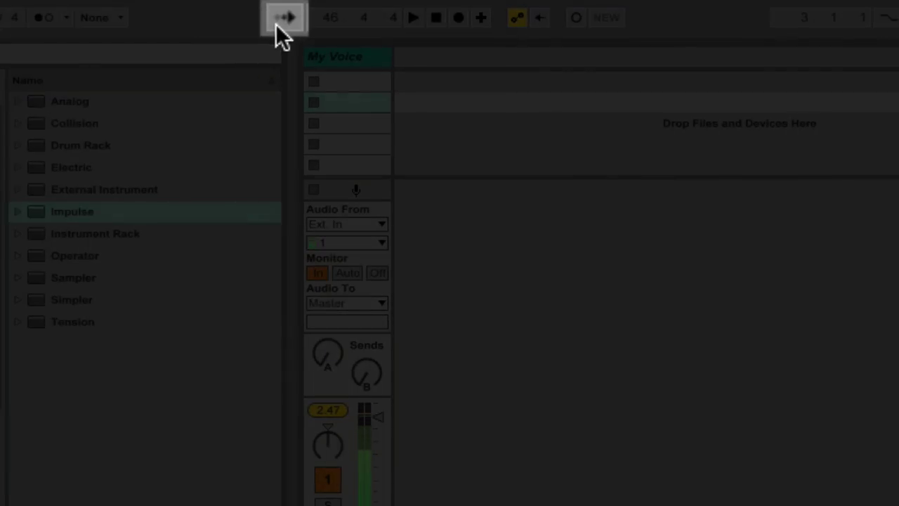
Turn on Follow and examine the zoomed-in Arrangement timeline together with the song position.
left_click(276, 23)
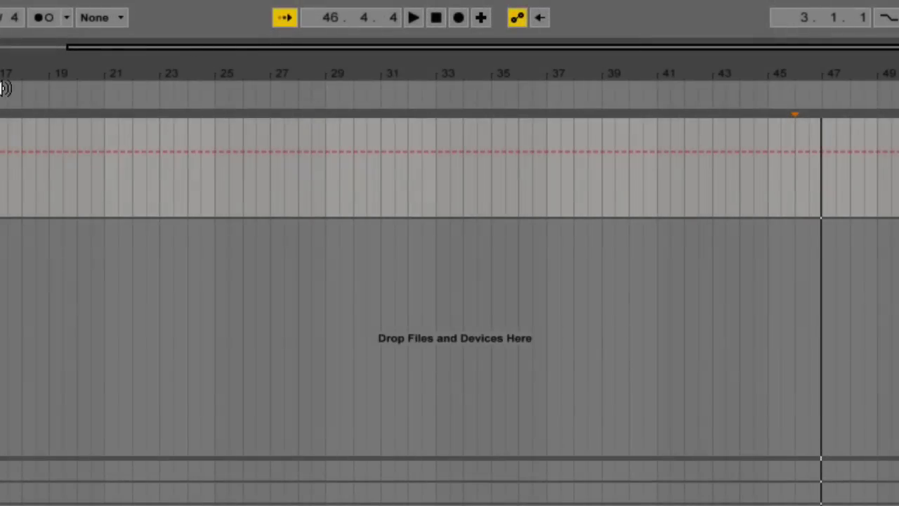
left_click_drag(395, 43, 395, 253)
left_click(403, 19)
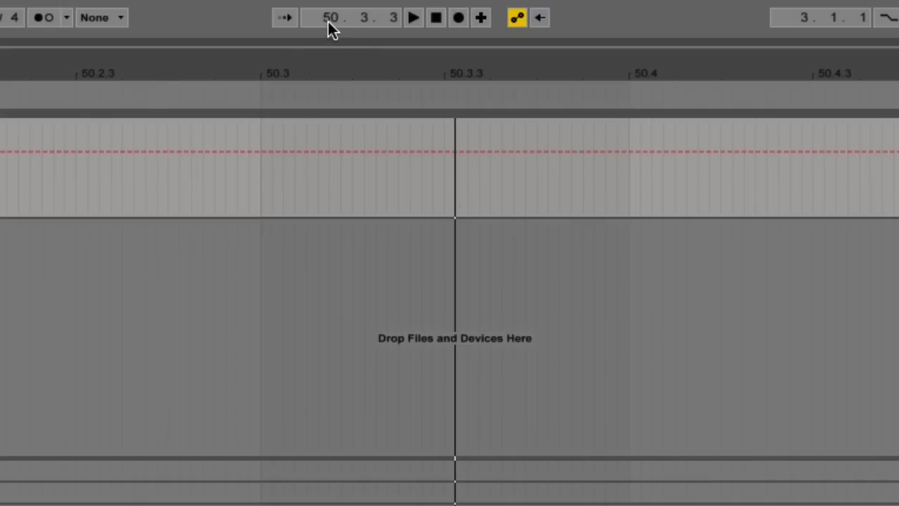
left_click(394, 19)
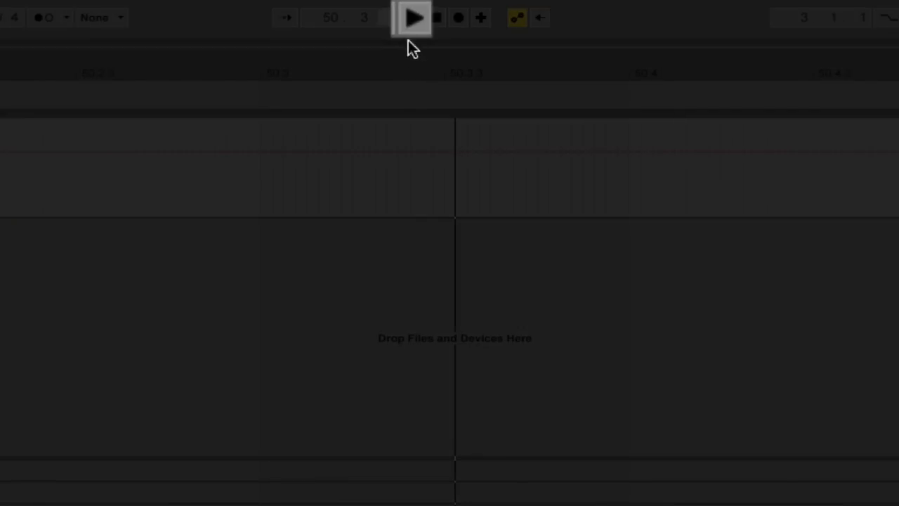
Start and stop arrangement playback from bar 46 several times.
left_click(414, 18)
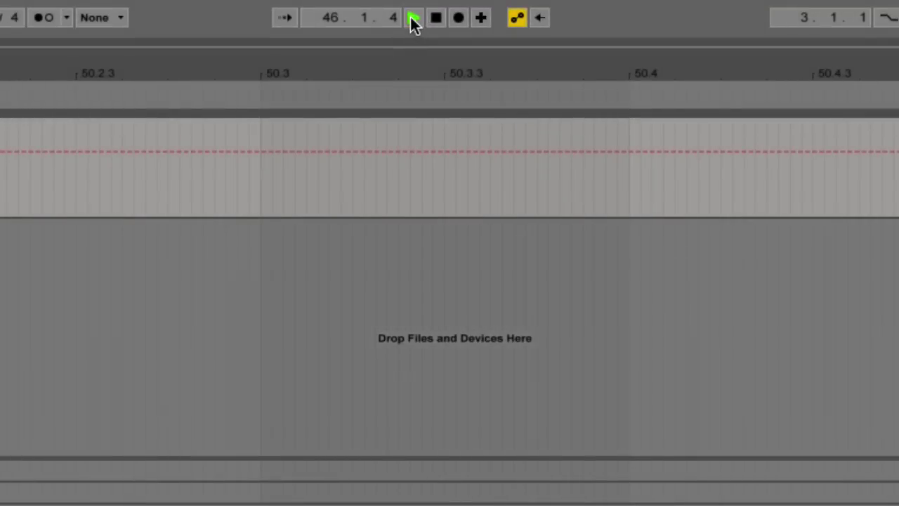
key("space")
key("space")
key("space")
key("space")
key("space")
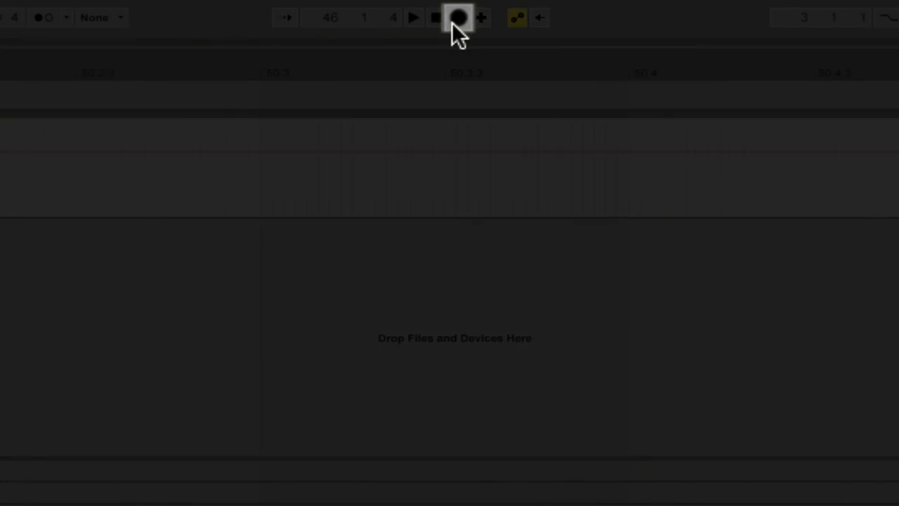
Arm the My Voice track and record a short audio clip into the Arrangement from bar 46.
left_click(453, 21)
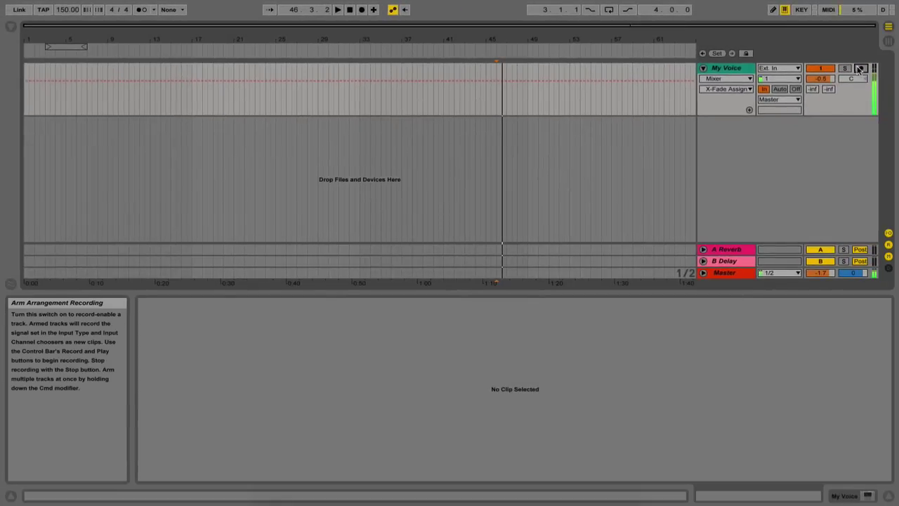
left_click(861, 69)
left_click(360, 9)
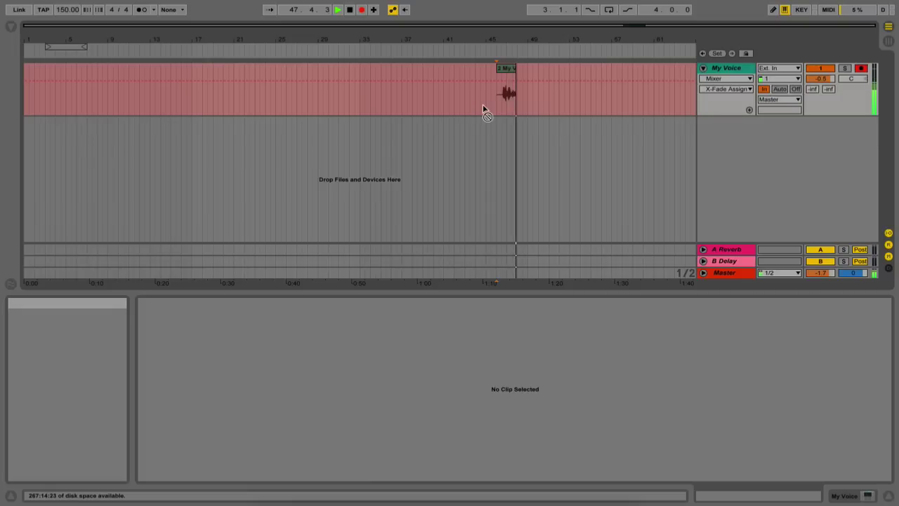
key("space")
Switch My Voice monitoring to Auto and play back the recorded voice clip from 46.3.1.
left_click(502, 104)
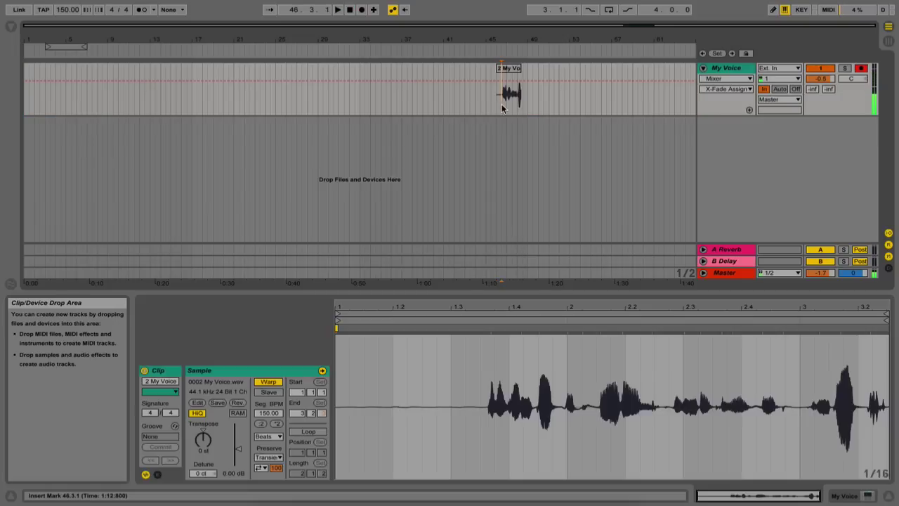
left_click(779, 90)
key("space")
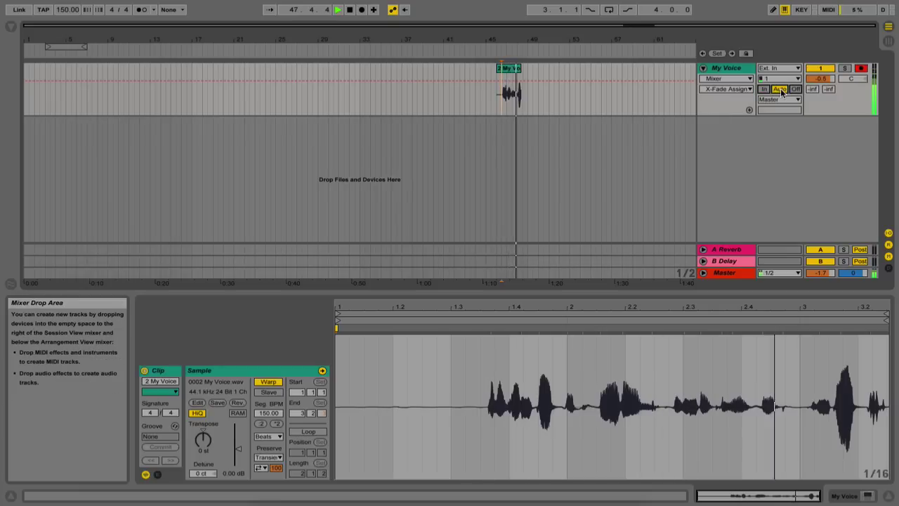
left_click(349, 9)
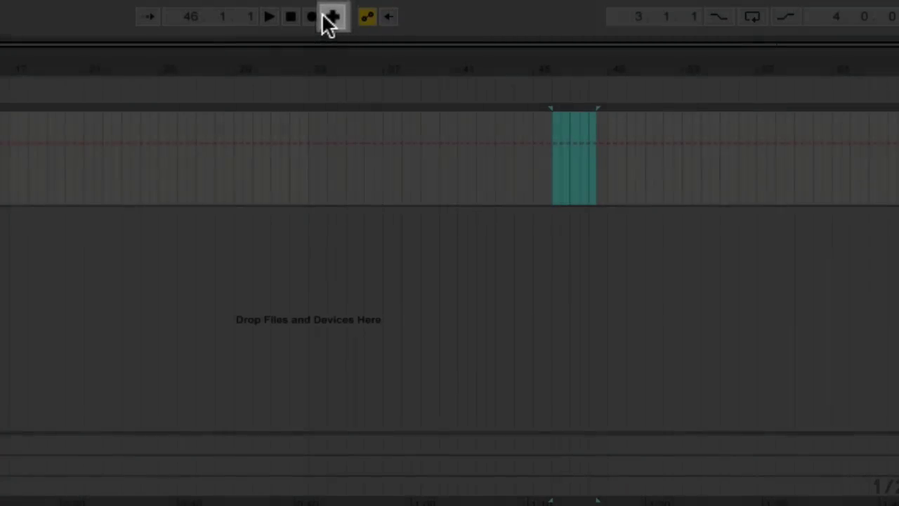
Record notes over the 2 MIDI clip from bar 35 with MIDI overdub off, and undo the take.
left_click(331, 19)
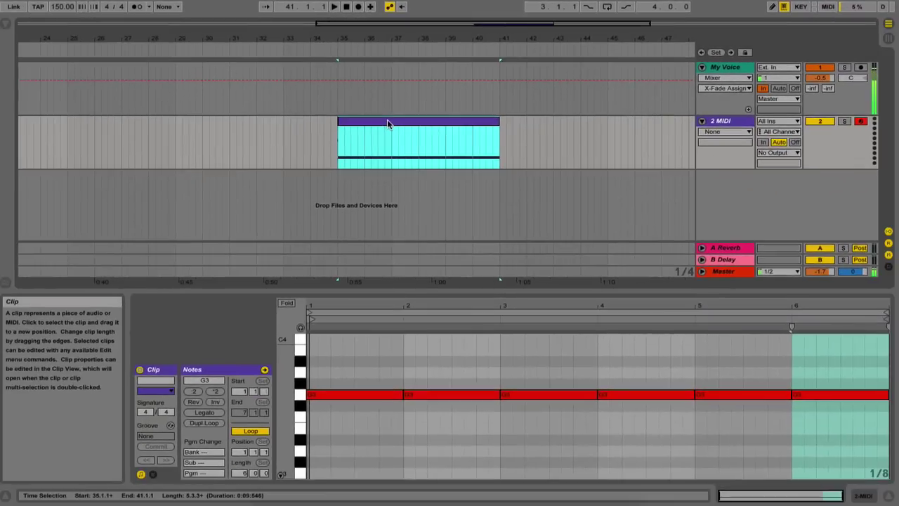
left_click(358, 7)
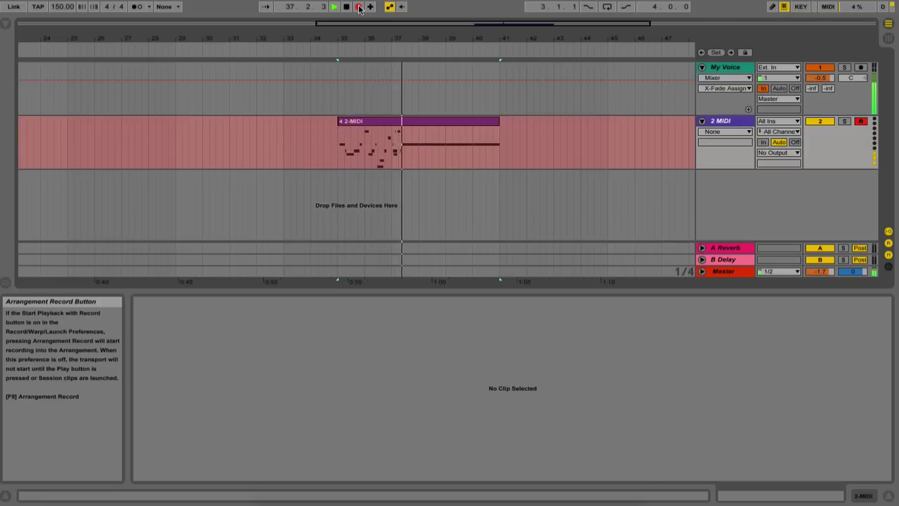
key("space")
key("ctrl+z")
Record new notes into the 2 MIDI clip from bar 35 with MIDI Arrangement Overdub on, keeping the existing notes.
key("F9")
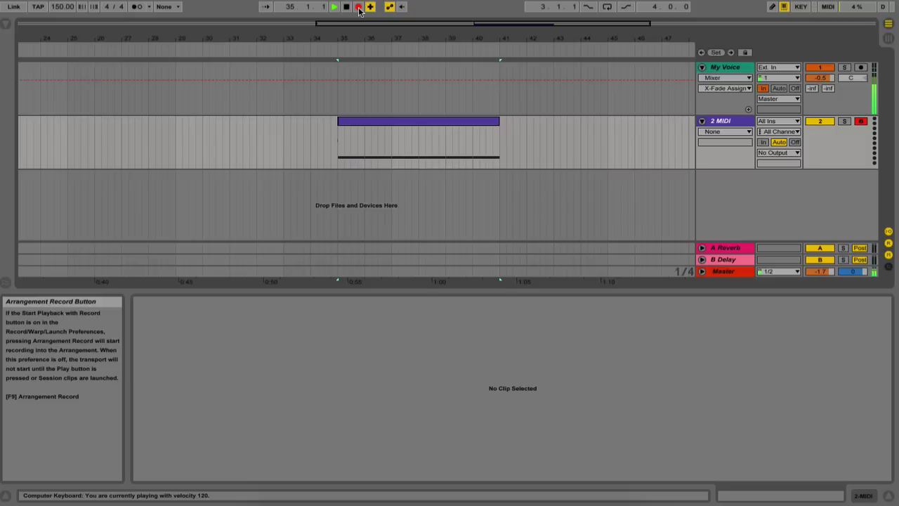
left_click(358, 9)
key("space")
left_click(358, 9)
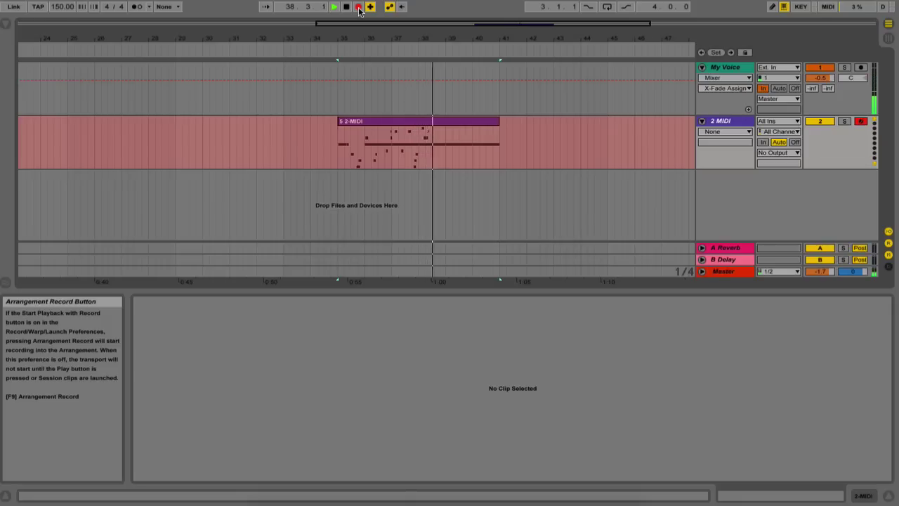
left_click(358, 7)
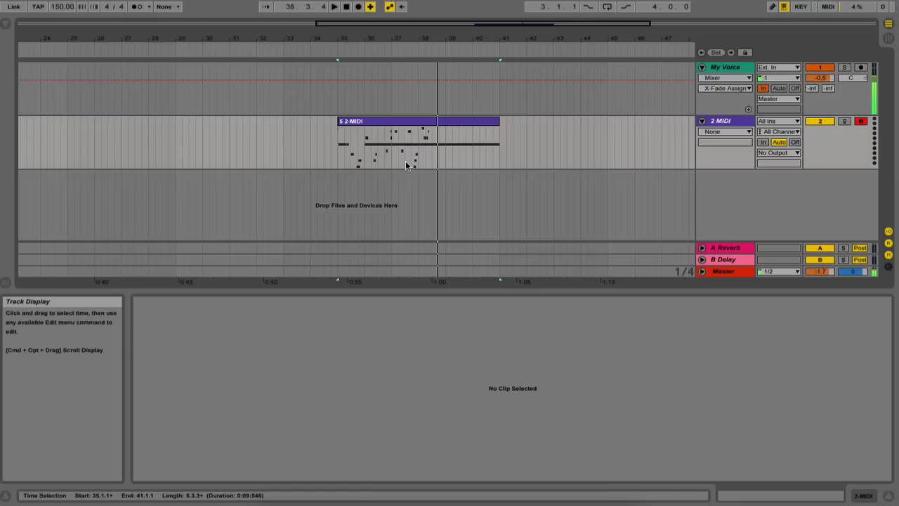
left_click(352, 98)
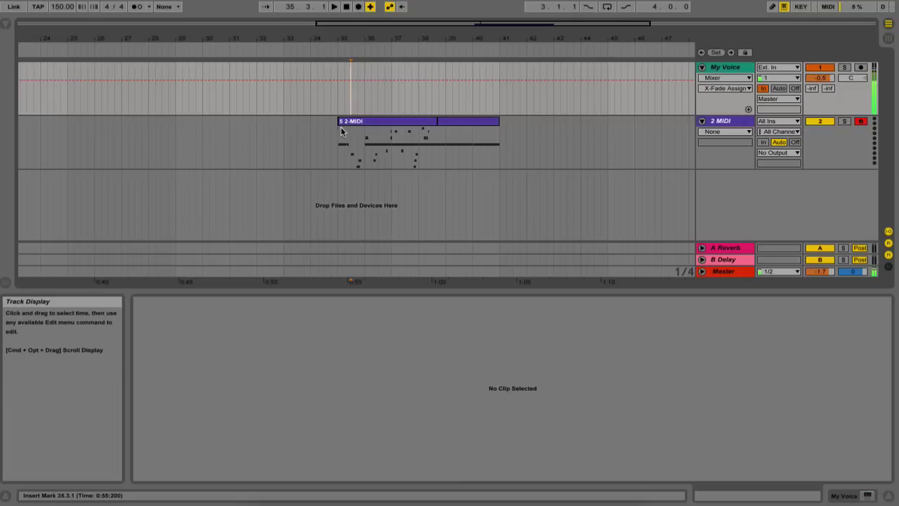
Delete the 2 MIDI clip from the Arrangement and turn off MIDI Arrangement Overdub.
left_click_drag(338, 123, 283, 123)
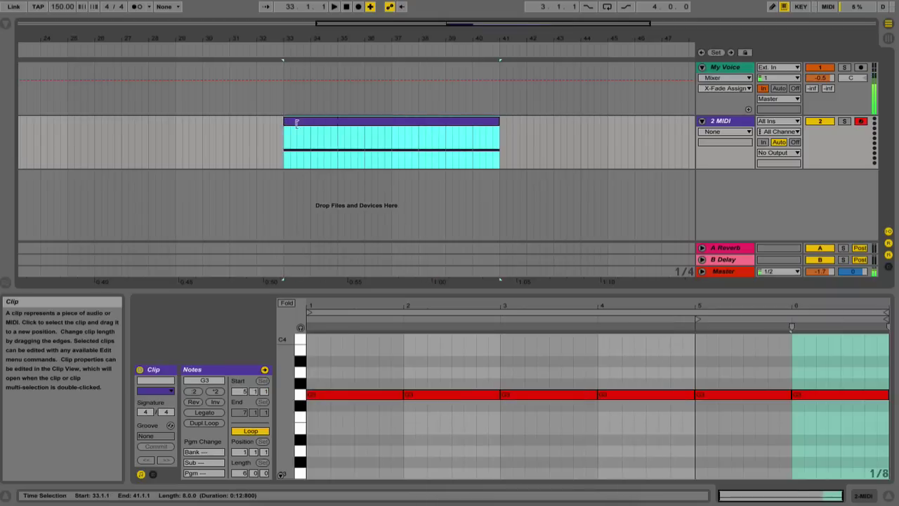
key("Delete")
left_click(385, 90)
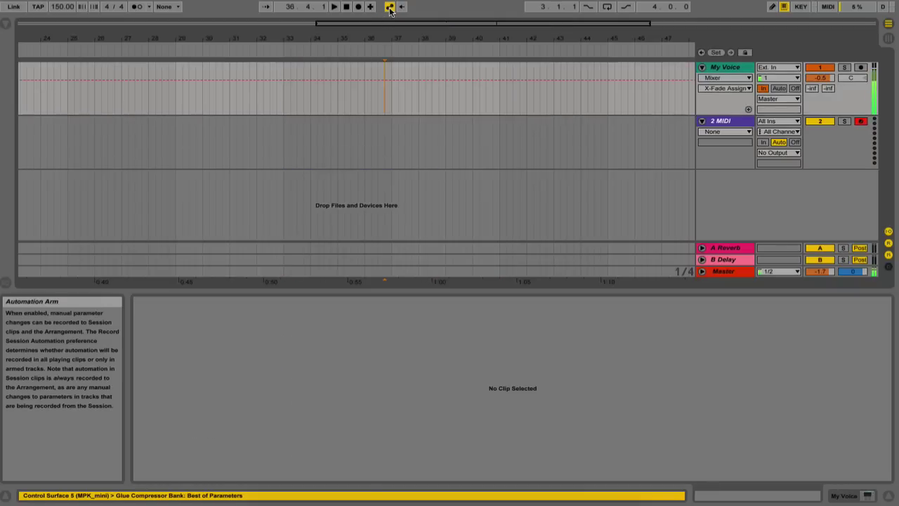
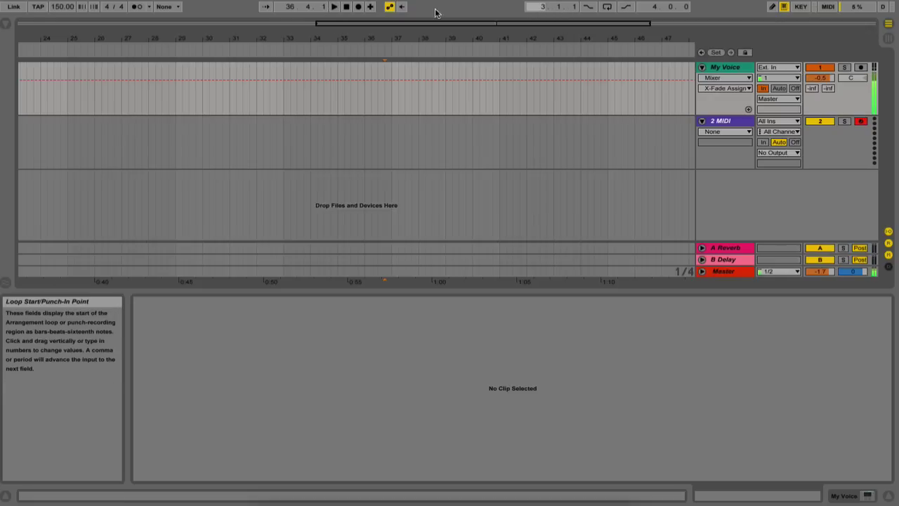
Move the Arrangement loop brace to start at 5.1.1 and turn on looping.
left_click_drag(66, 38, 664, 38)
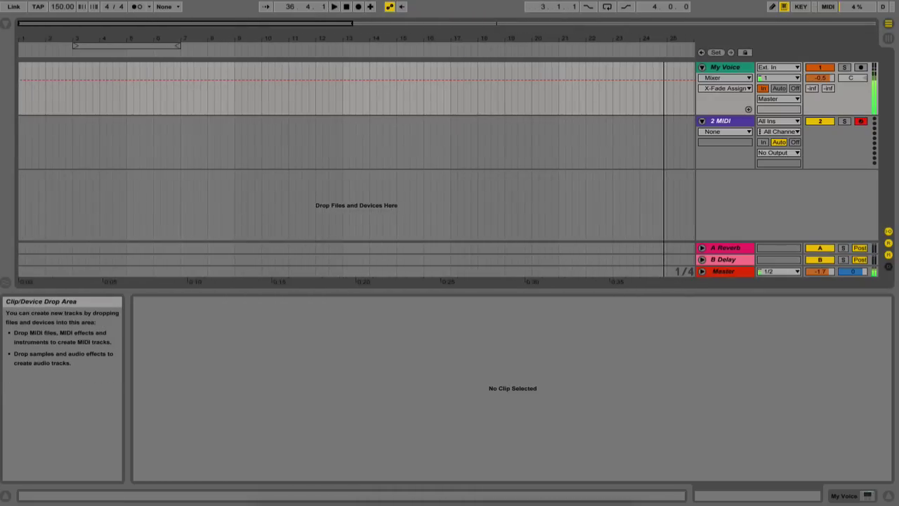
left_click(90, 46)
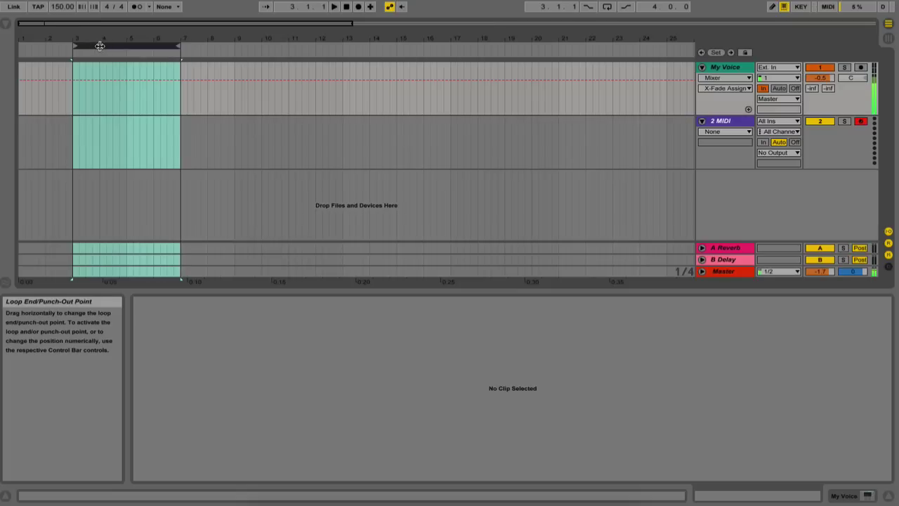
left_click_drag(90, 46, 144, 46)
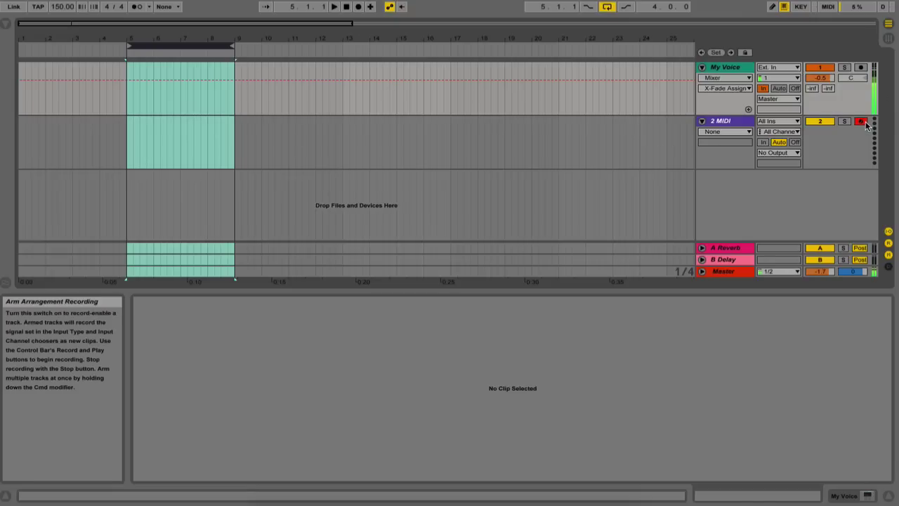
Arm the My Voice track and record a short take from bar 5 into the Arrangement.
left_click(861, 67)
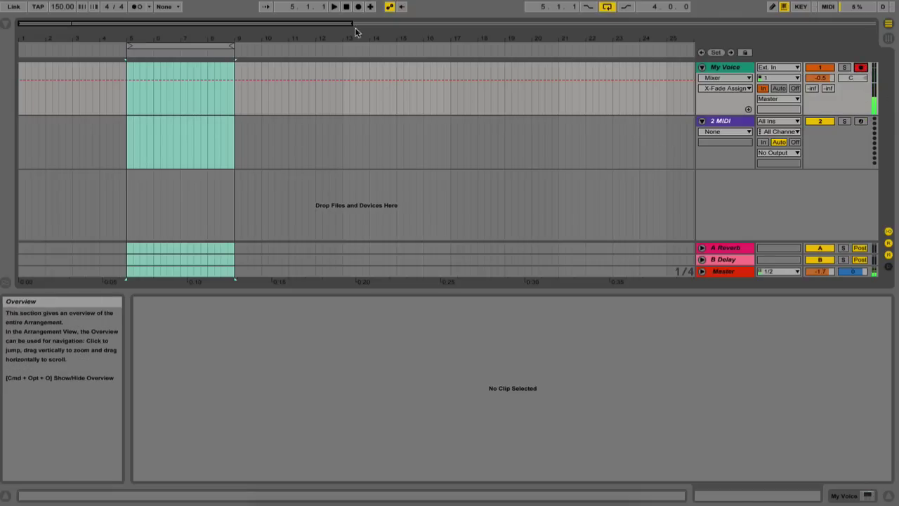
left_click(357, 7)
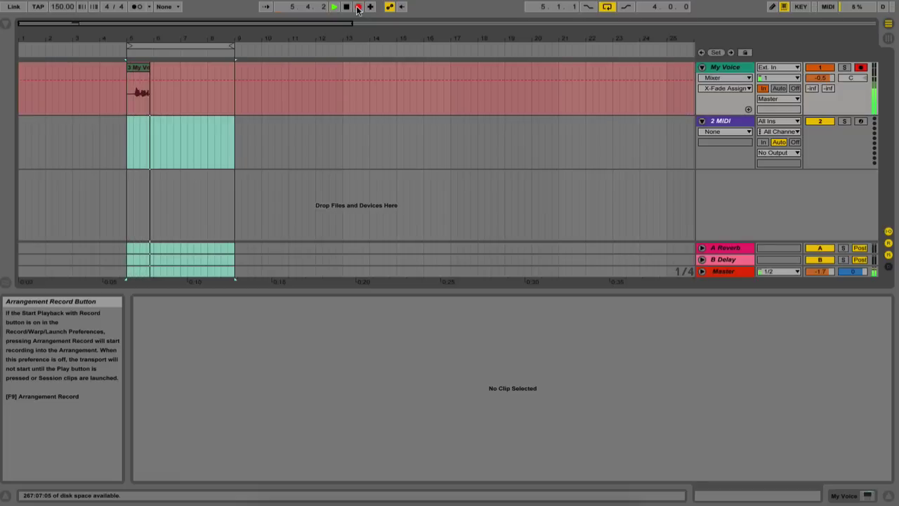
key("space")
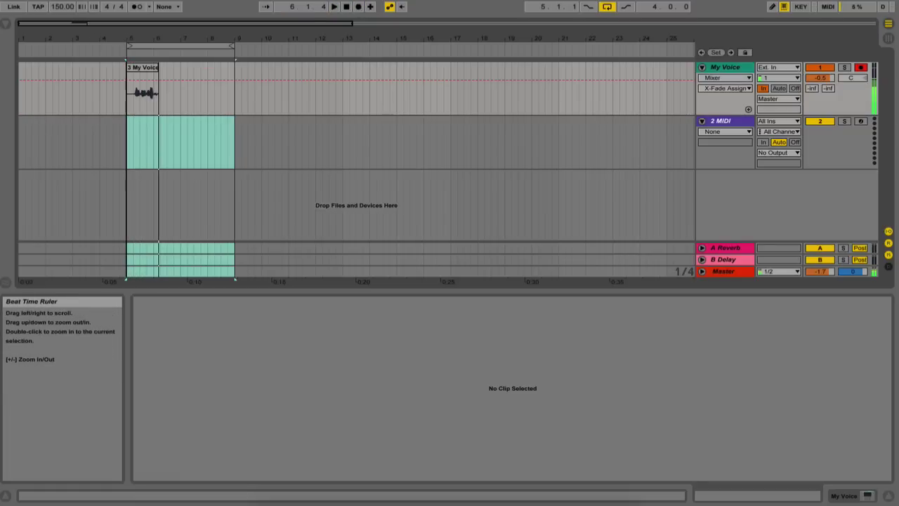
Set My Voice monitoring to Auto and select the newly recorded voice clip.
left_click_drag(128, 38, 127, 88)
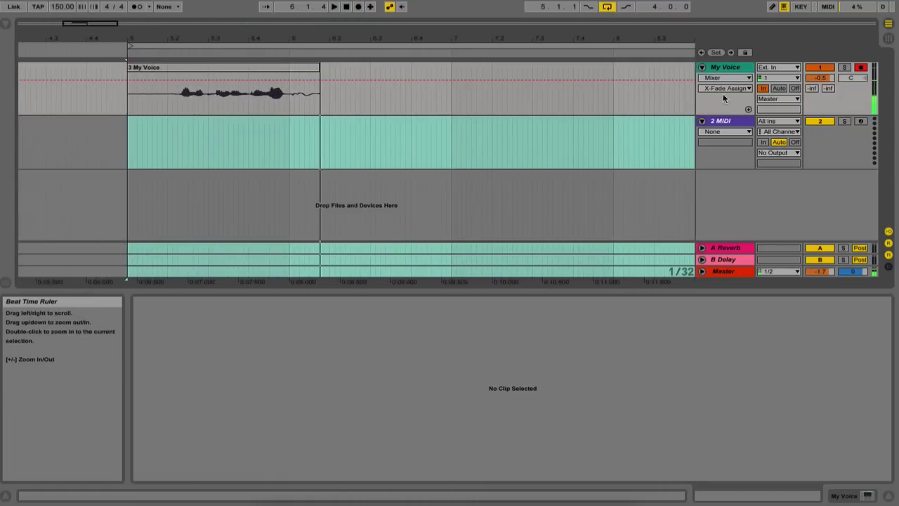
left_click(778, 89)
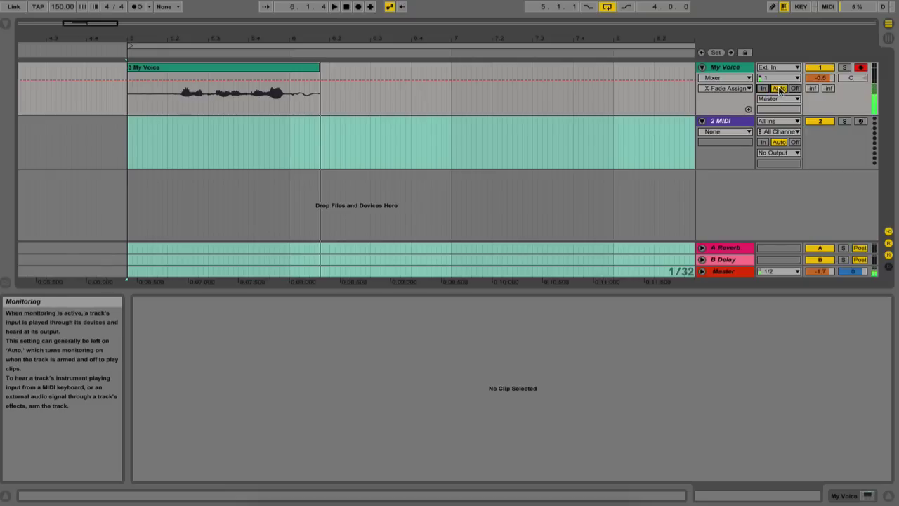
left_click(136, 68)
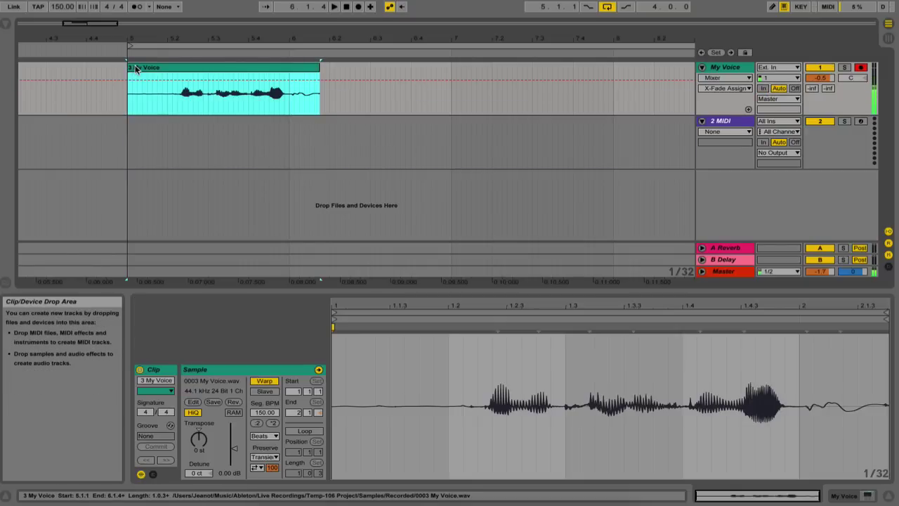
Shorten the Arrangement loop to one bar from 5.1.1 and play the voice clip in the loop.
left_click_drag(170, 40, 171, 28)
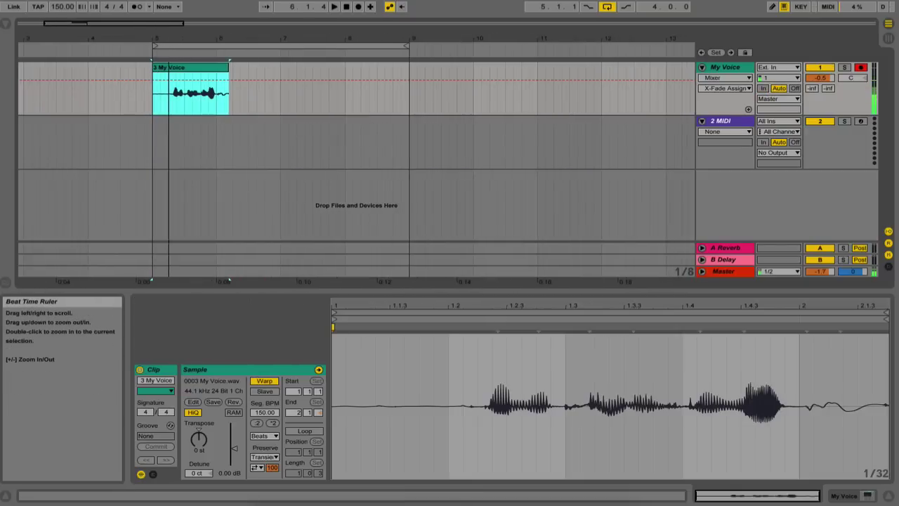
left_click_drag(408, 47, 215, 64)
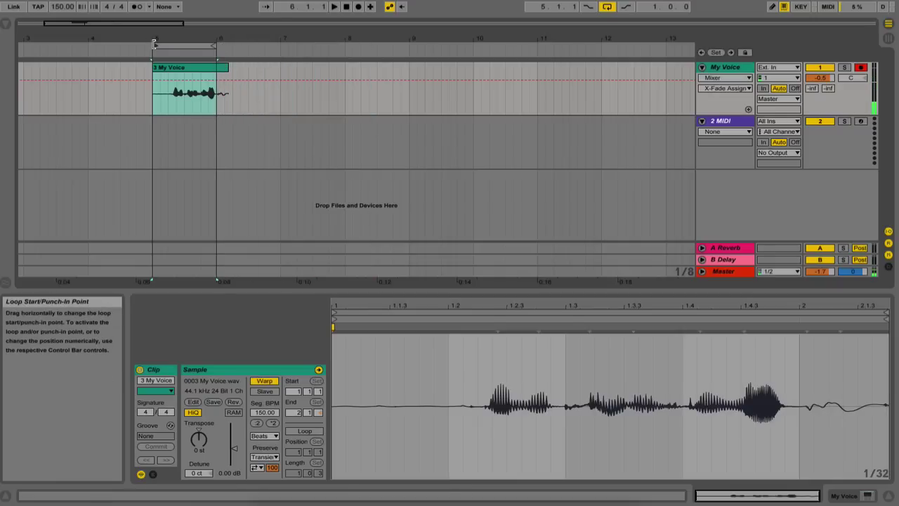
left_click(333, 7)
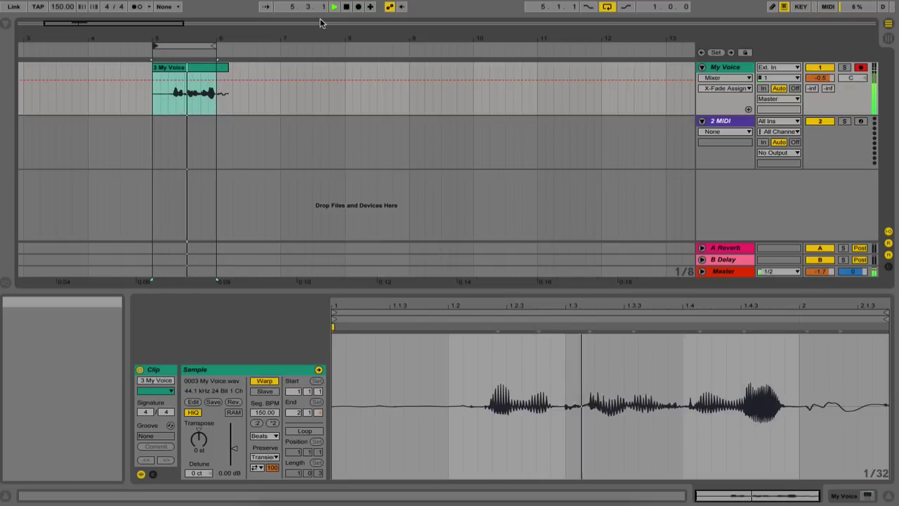
key("space")
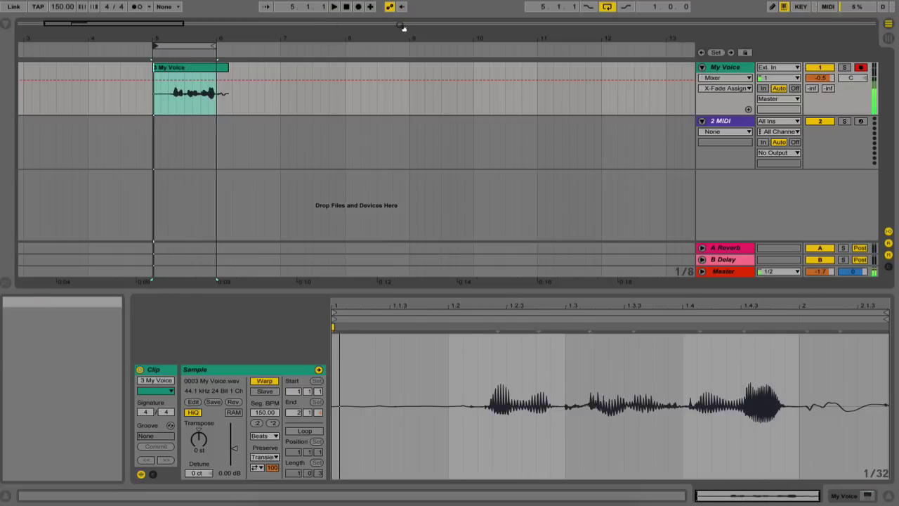
Delete the recorded voice clip and turn on the Punch-In and Punch-Out switches.
key("F9")
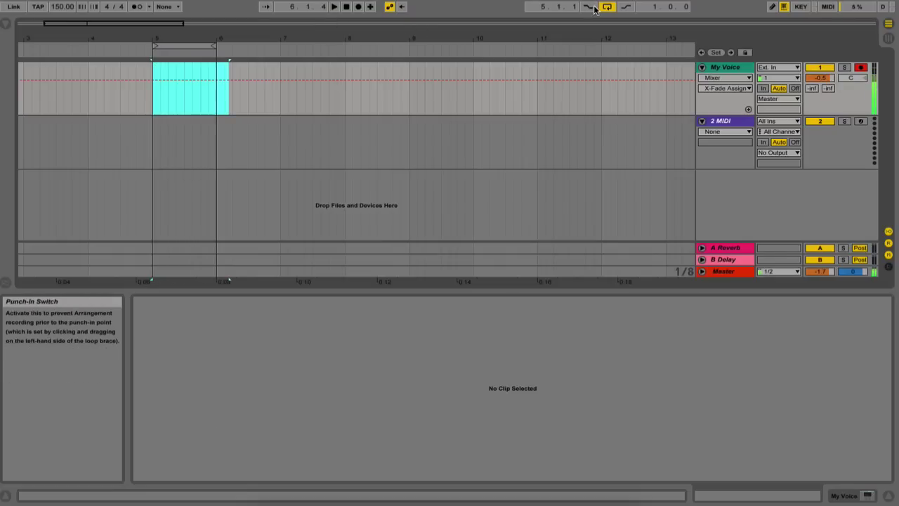
left_click(590, 7)
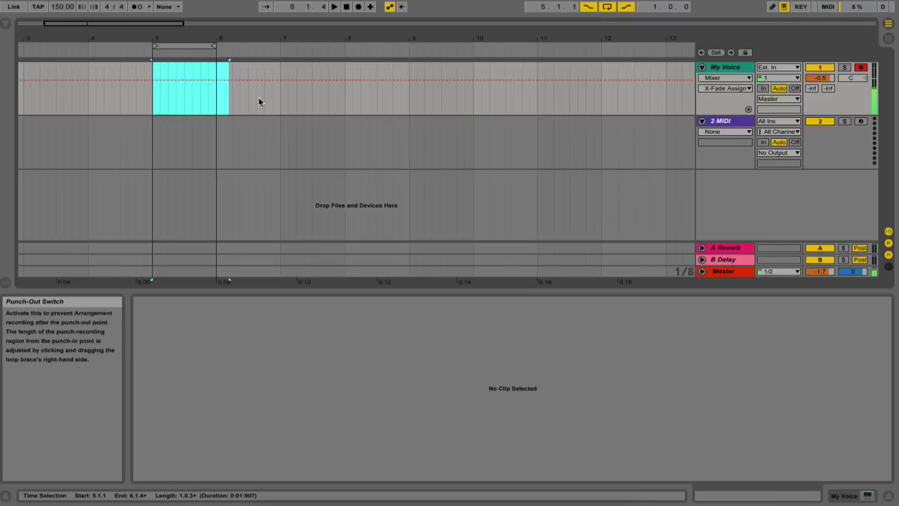
Mark the areas before, inside and after the bar 5 punch region on My Voice, switching Punch-In off and back on.
left_click(120, 70)
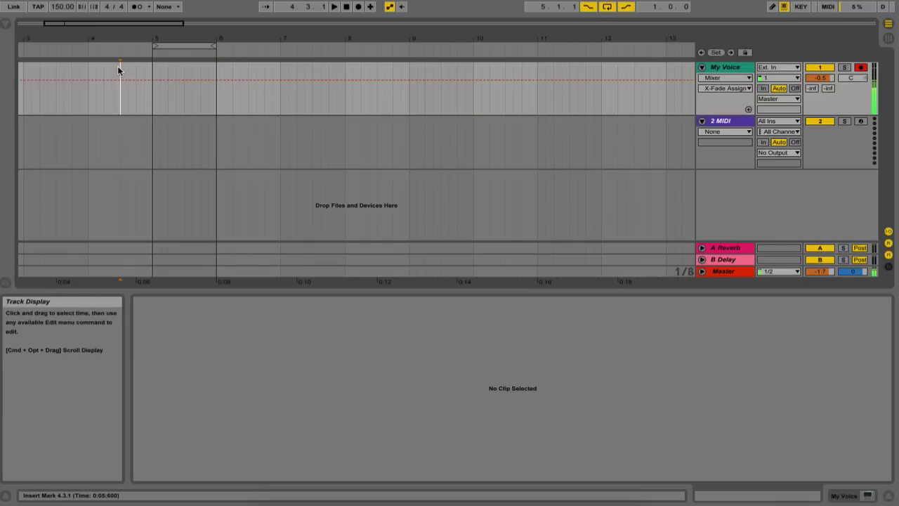
left_click_drag(150, 71, 296, 74)
left_click(152, 72)
left_click(217, 73)
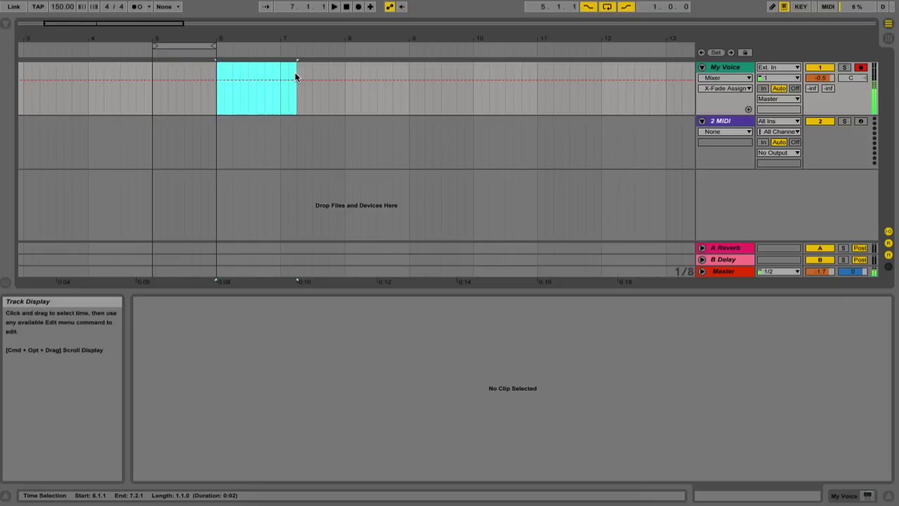
left_click(581, 10)
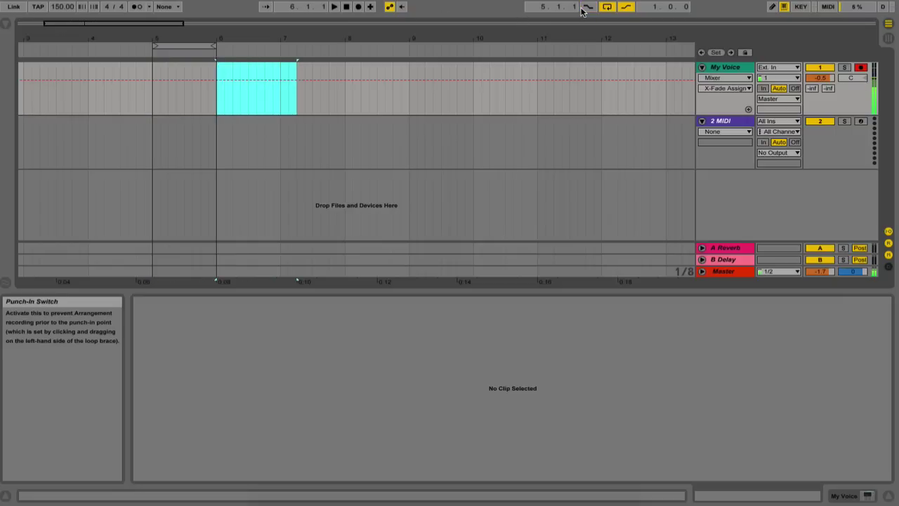
left_click_drag(87, 69, 218, 79)
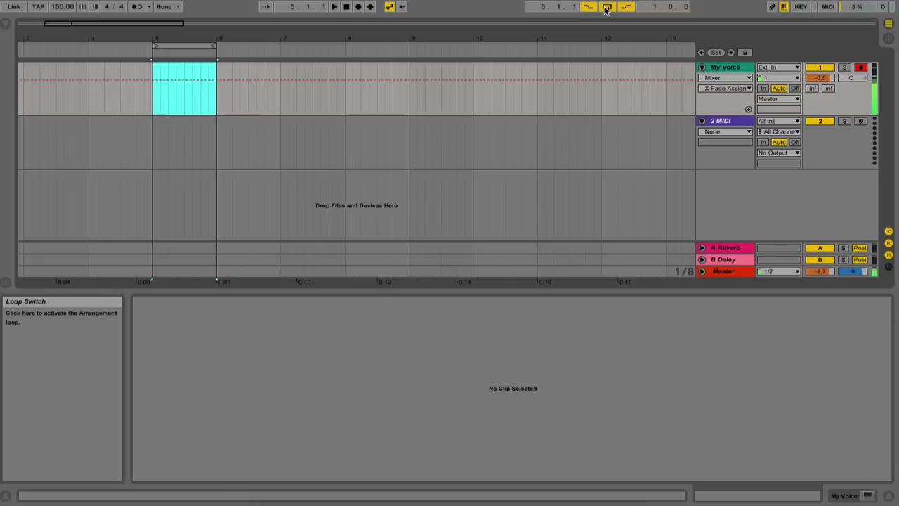
Turn off the loop and record My Voice from 4.1.1 with punch-in and punch-out limiting the take to bar 5.
left_click(606, 8)
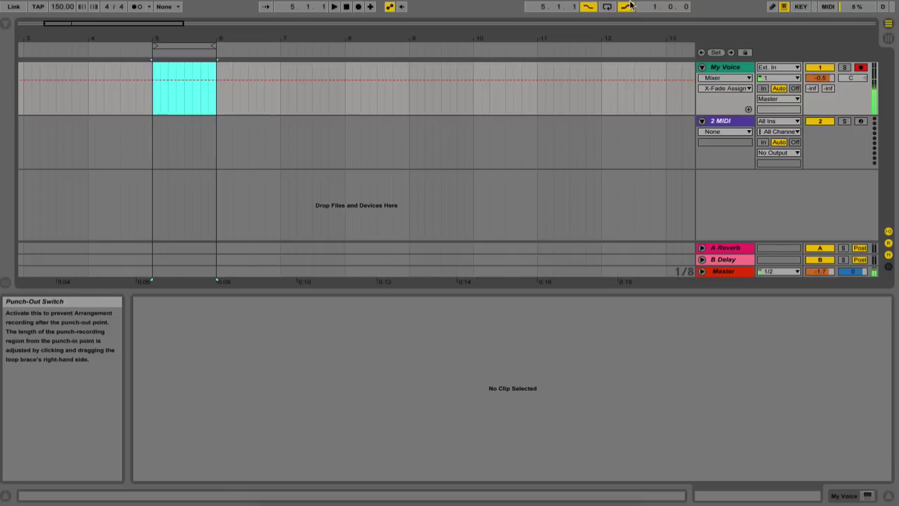
left_click(82, 96)
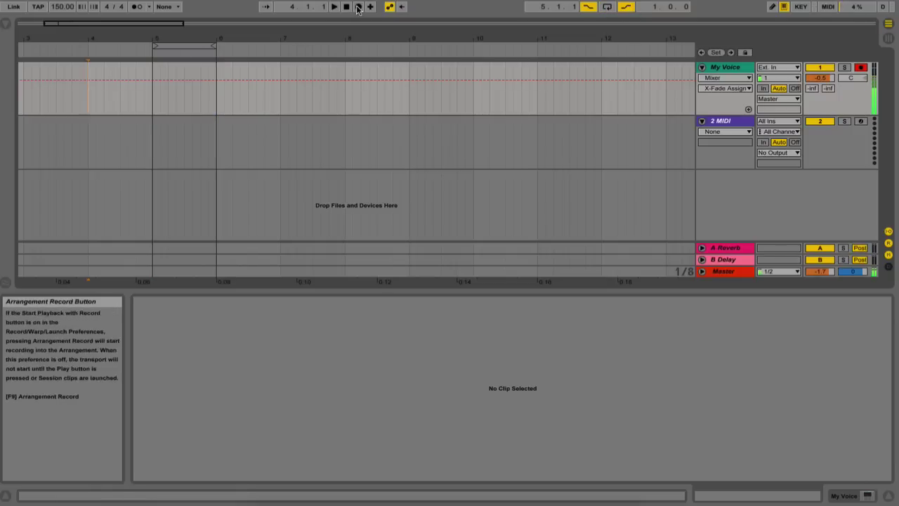
left_click(357, 7)
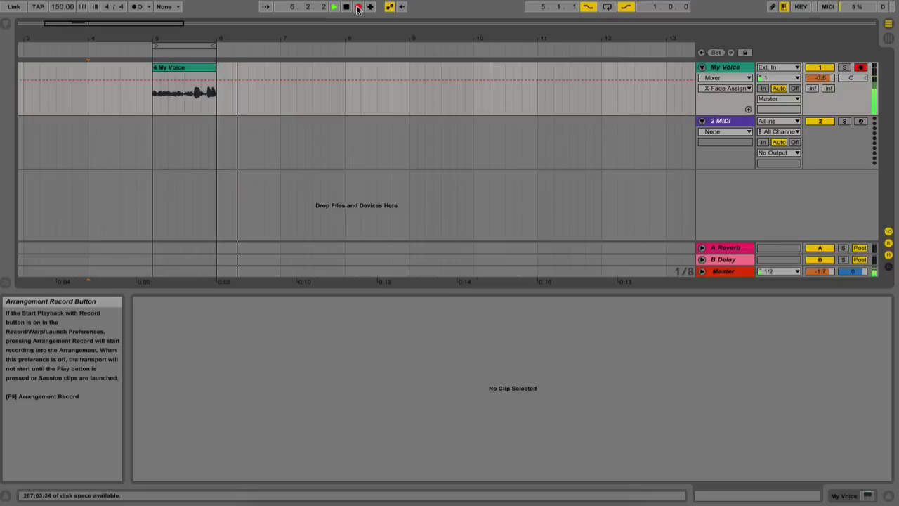
left_click(358, 7)
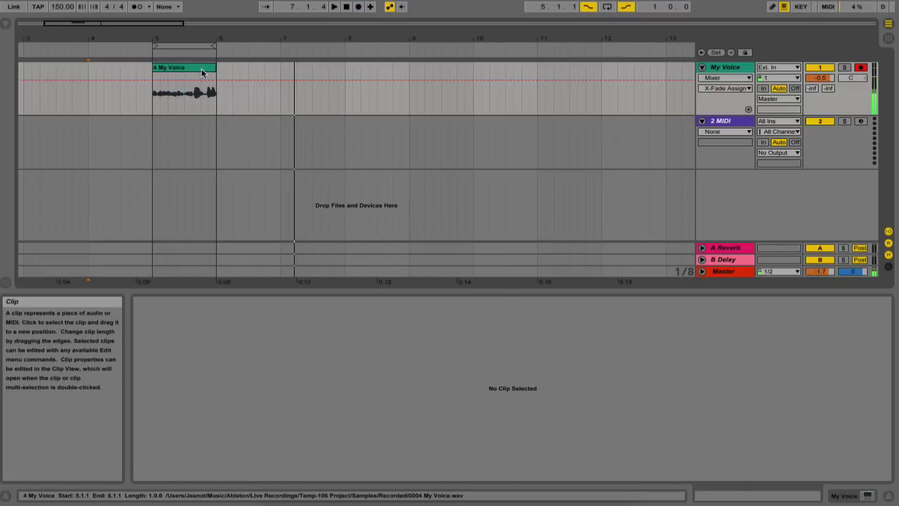
Turn off both punch switches, turn the loop back on and play the punched-in voice clip.
left_click(201, 68)
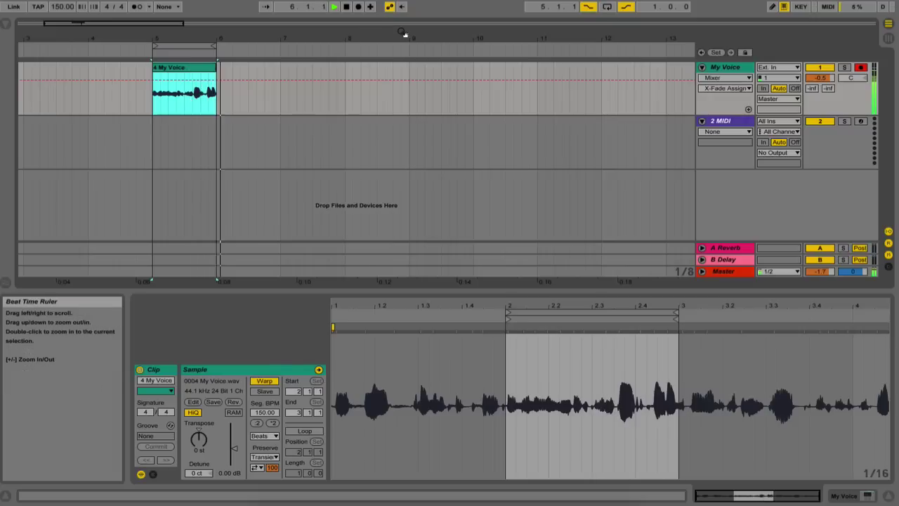
left_click(607, 6)
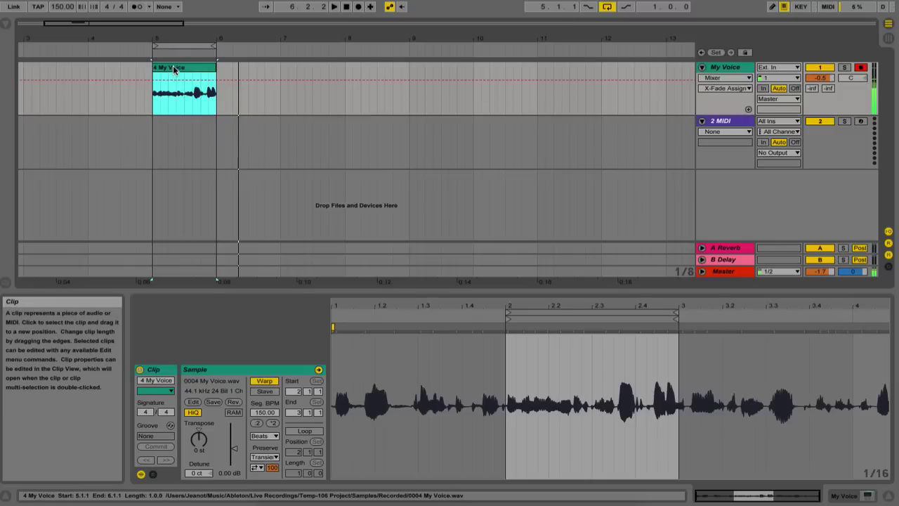
key("space")
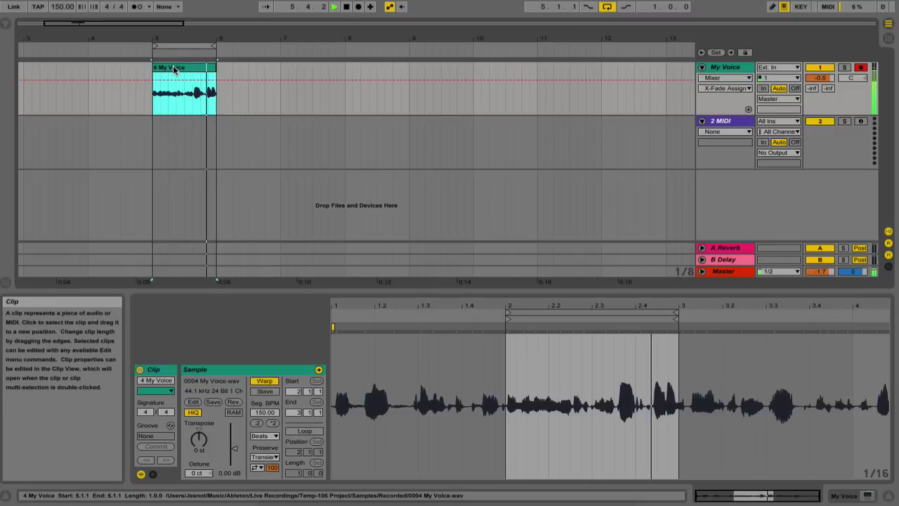
key("space")
Add warp markers at the start and end of the voice clip's active region and start looped playback.
double_click(506, 327)
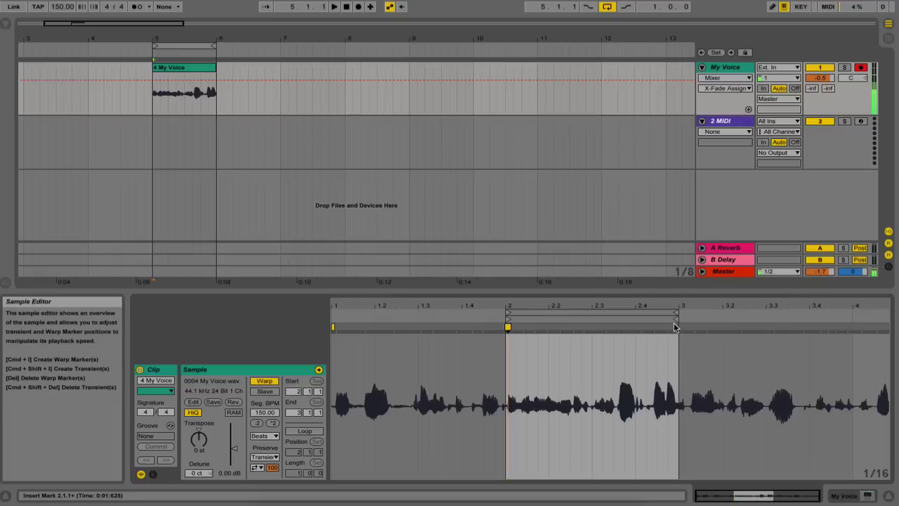
double_click(674, 326)
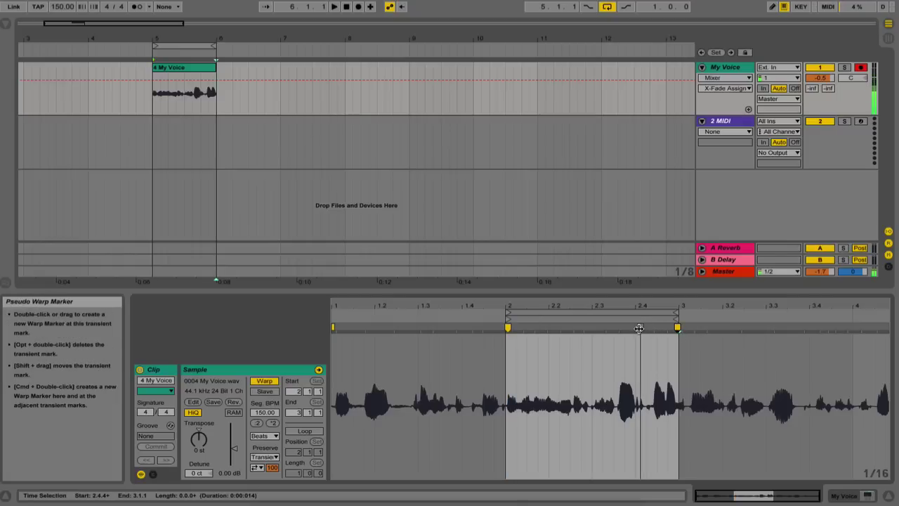
key("space")
Try stretching the voice sample by moving several inner transients later within the active region.
mouse_move(639, 328)
left_mouse_down()
mouse_move(570, 328)
mouse_move(661, 328)
left_mouse_up()
left_click_drag(569, 327, 643, 328)
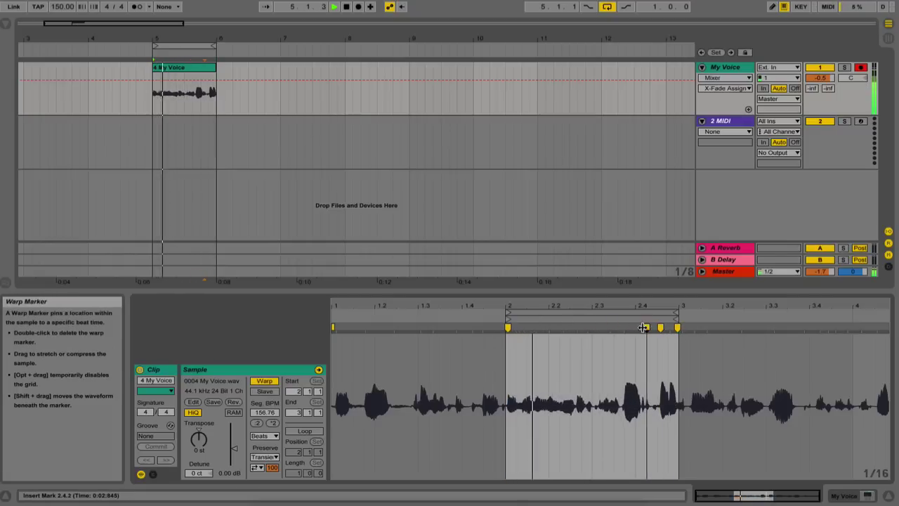
left_click_drag(566, 328, 624, 328)
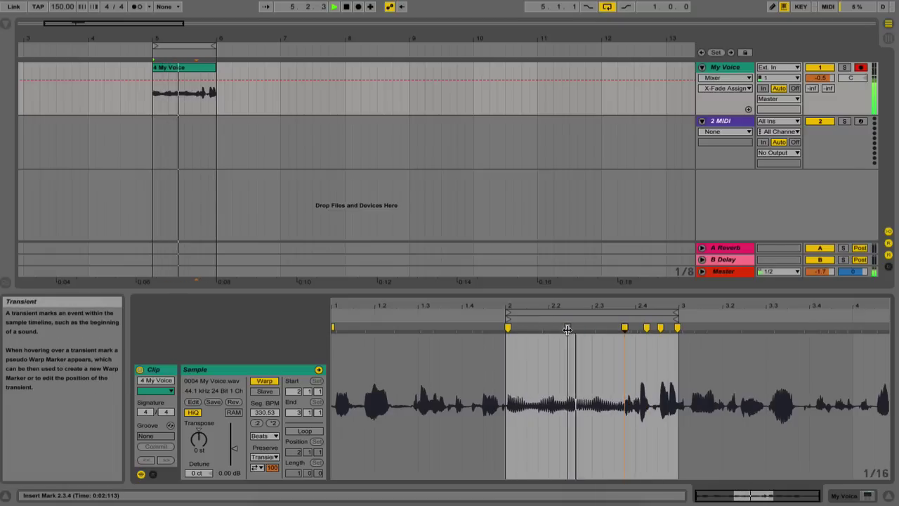
left_click_drag(567, 328, 615, 328)
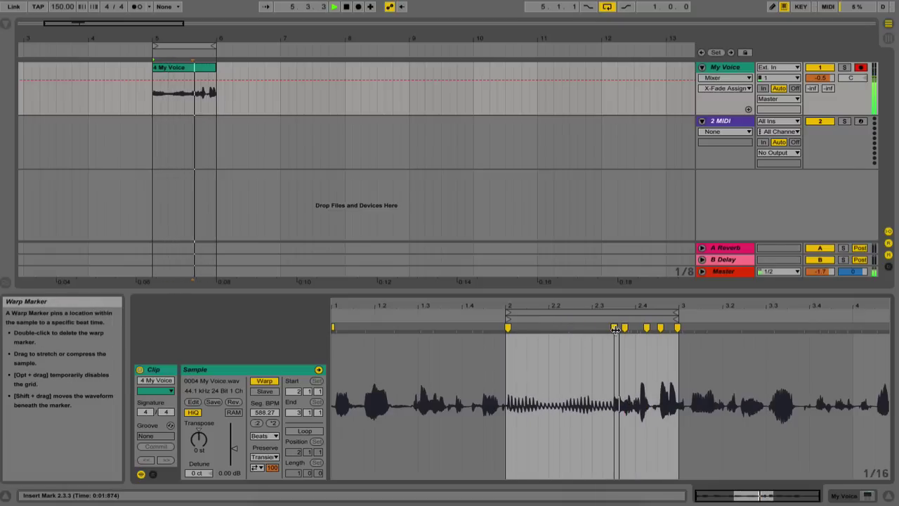
Undo the inner warp marker moves in the voice clip.
key("super+z")
key("super+z")
key("super+z")
key("super+z")
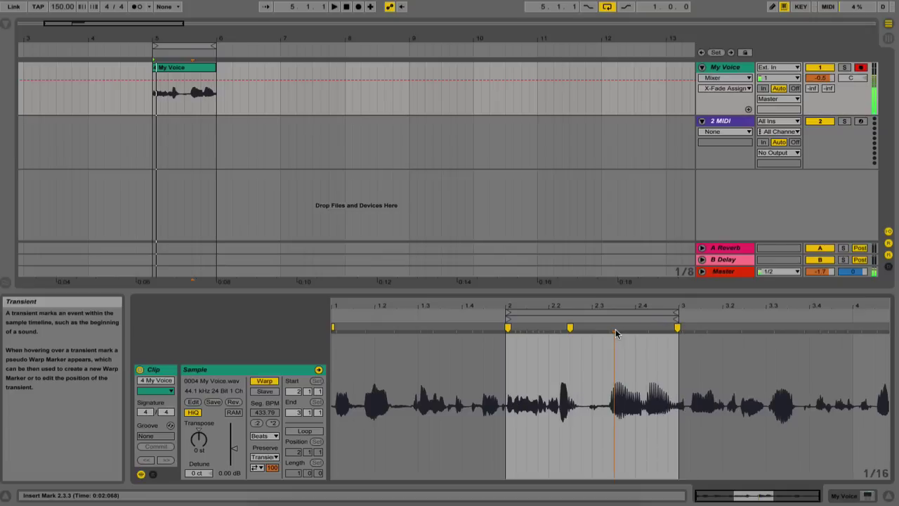
Undo the remaining stretch edits and added warp markers in the voice clip's active region.
key("super+z")
key("super+z")
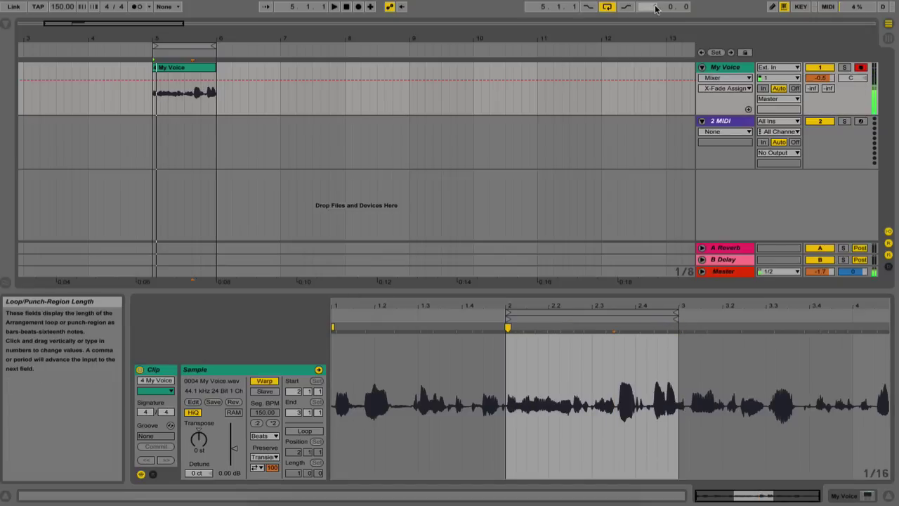
mouse_move(656, 8)
left_mouse_down()
mouse_move(655, 0)
mouse_move(655, 12)
left_mouse_up()
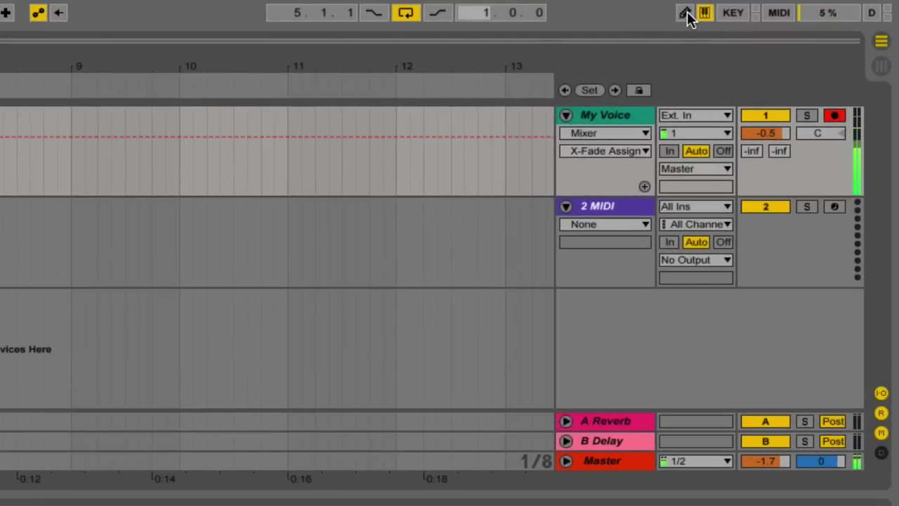
Toggle Draw Mode on and off several times, leaving it off.
left_click(686, 13)
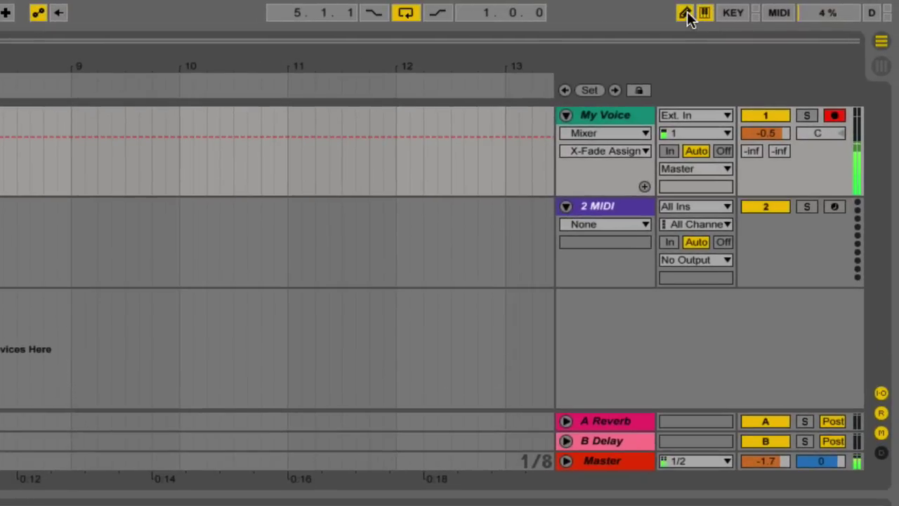
left_click(686, 12)
left_click(686, 13)
left_click(686, 12)
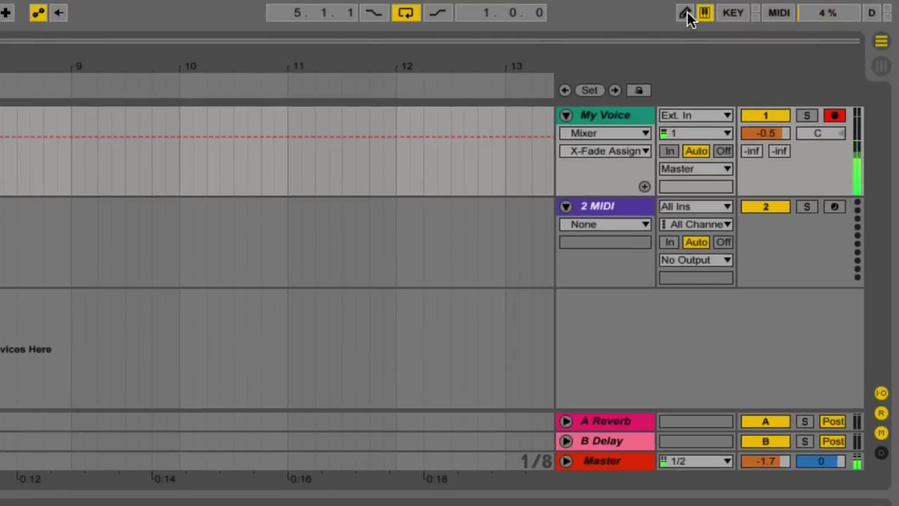
left_click(686, 13)
left_click(686, 13)
left_click(686, 13)
left_click(686, 12)
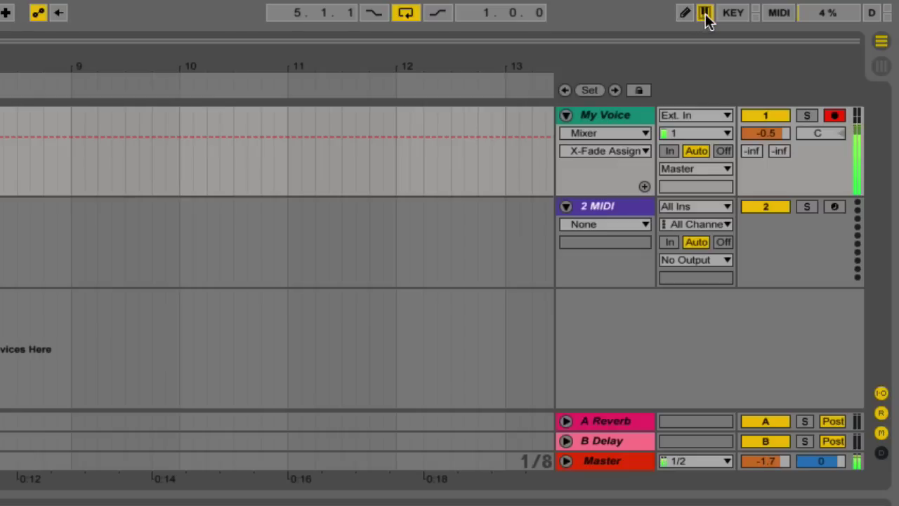
Arm the 2 MIDI track alongside My Voice while switching the computer MIDI keyboard off and back on.
left_click(706, 13)
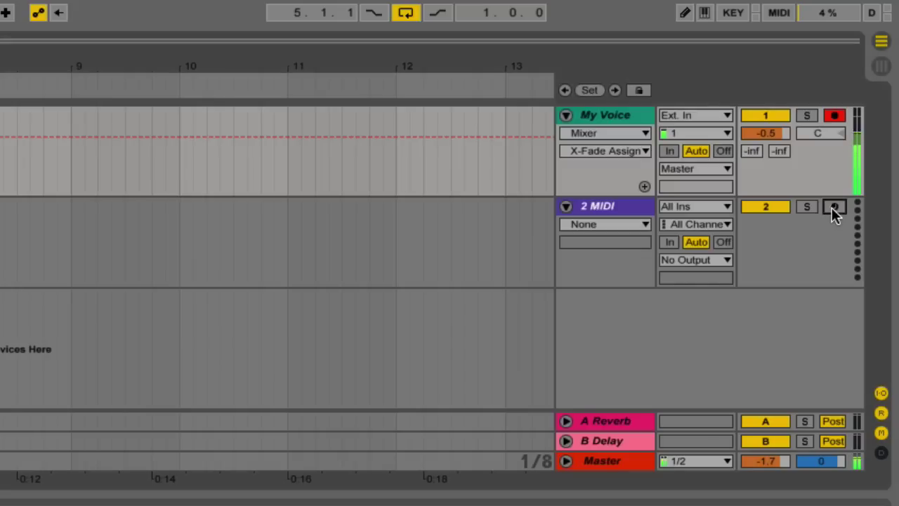
left_click(834, 207)
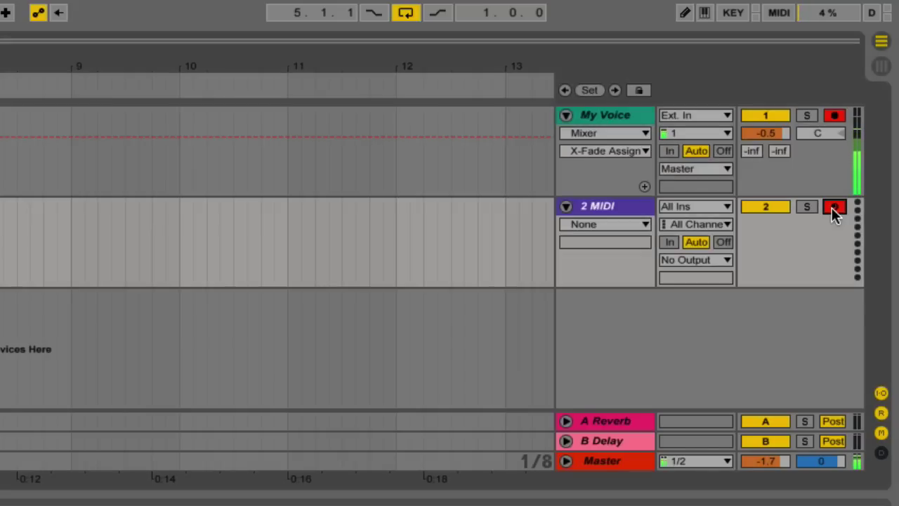
left_click(705, 12)
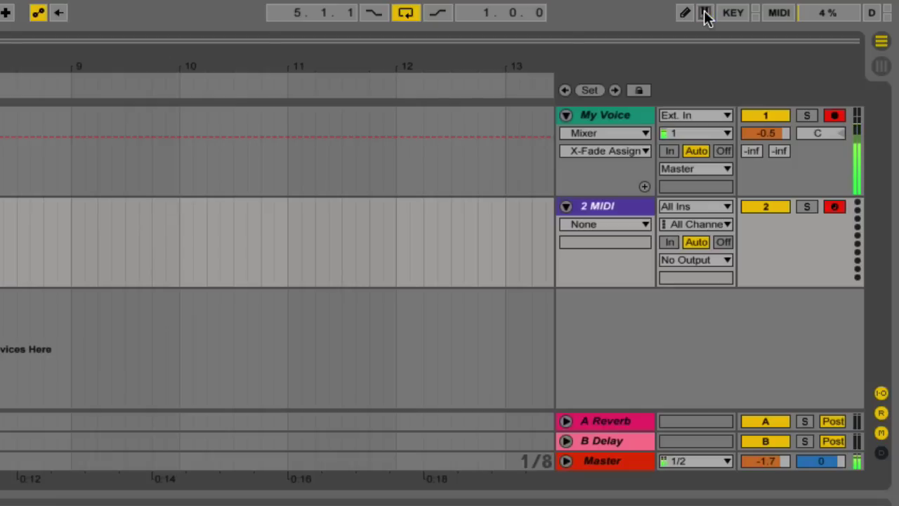
left_click(705, 14)
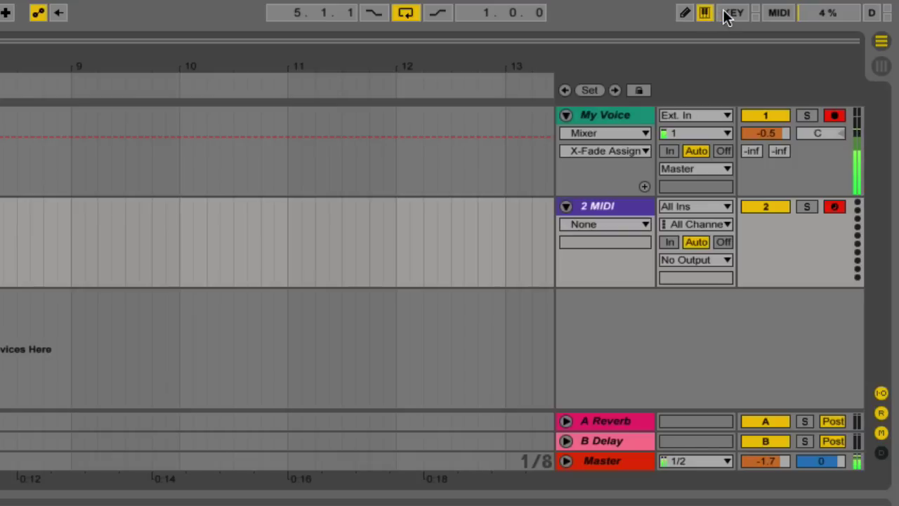
In Session View, map the A key to the A Reverb return track's A send and leave key mapping.
left_click(732, 12)
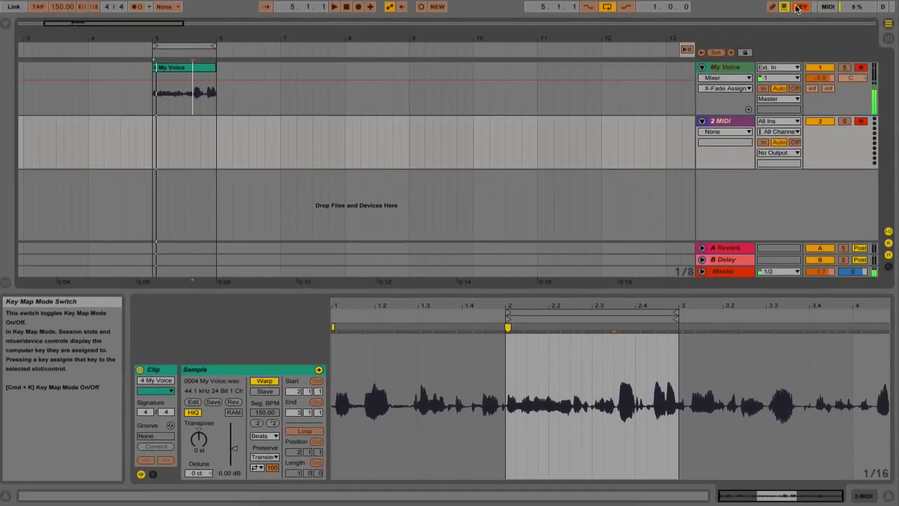
key("Tab")
left_click(799, 7)
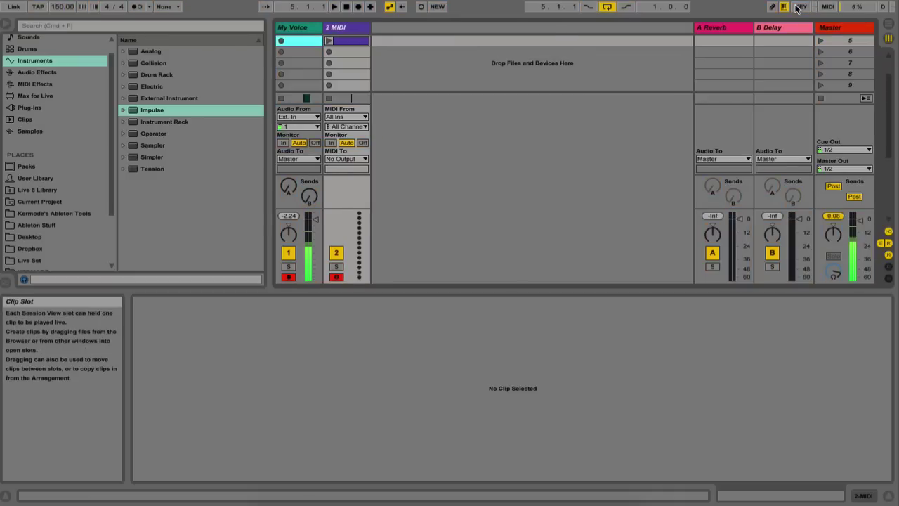
left_click(799, 7)
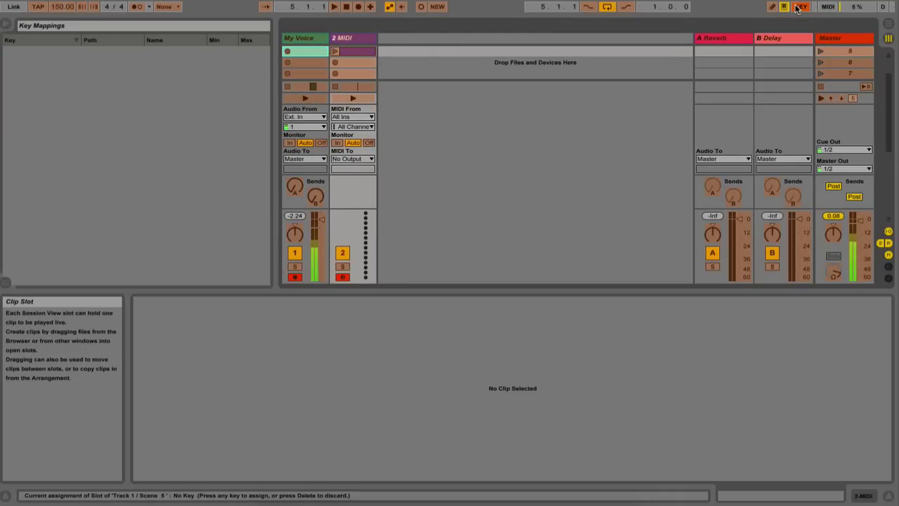
left_click(711, 187)
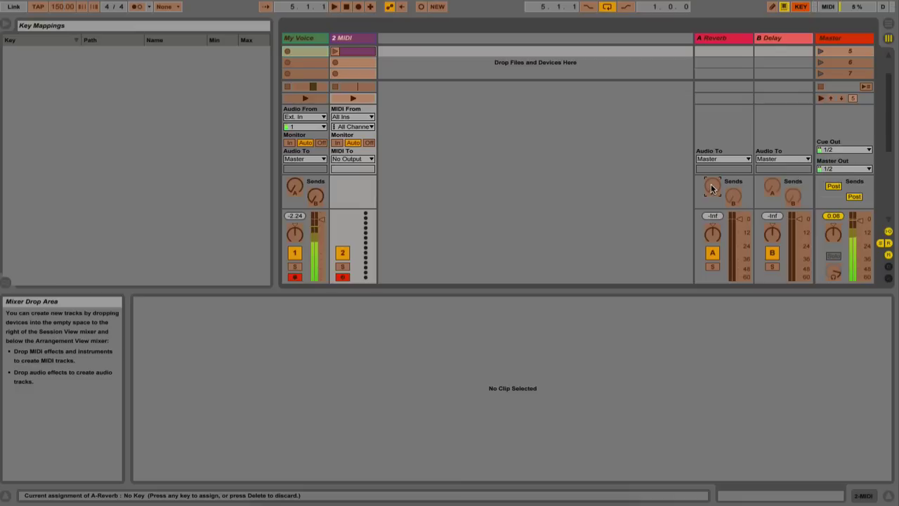
key("a")
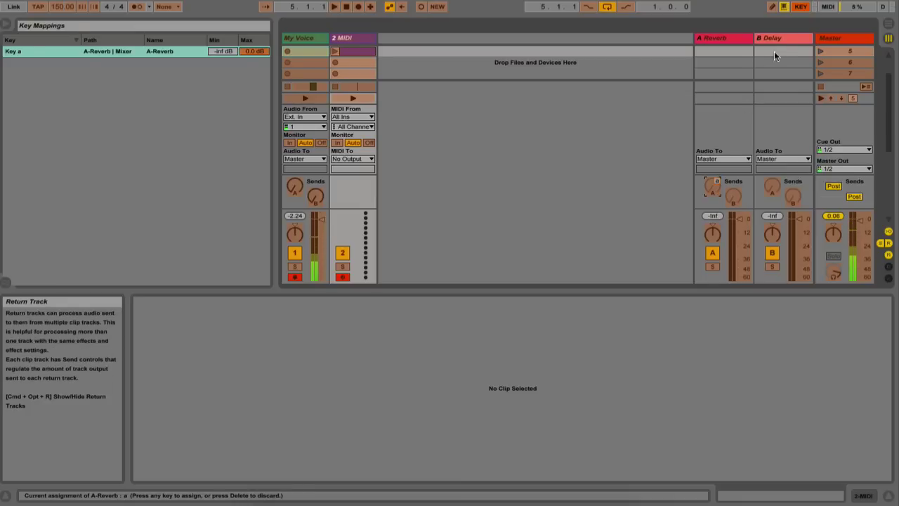
left_click(801, 7)
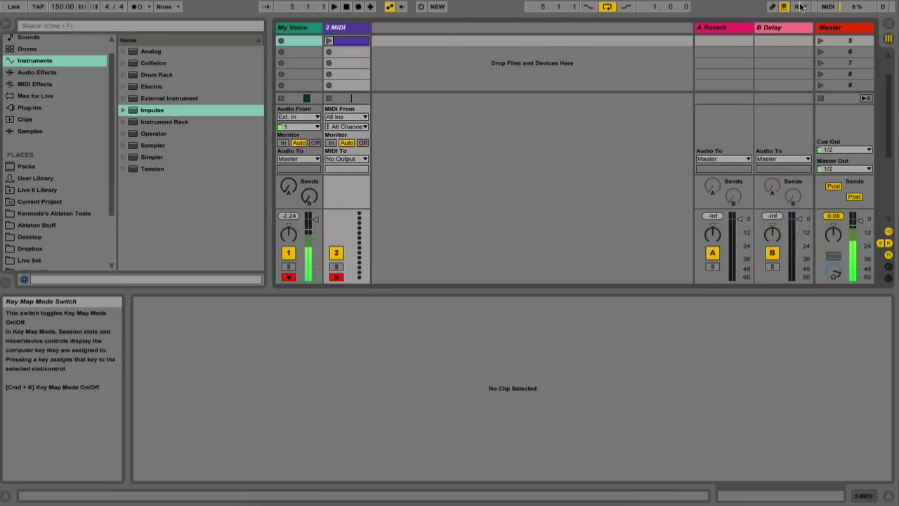
Turn off the computer MIDI keyboard and toggle the A Reverb track's A send repeatedly with its mapped key.
key("a")
key("a")
key("a")
key("a")
key("a")
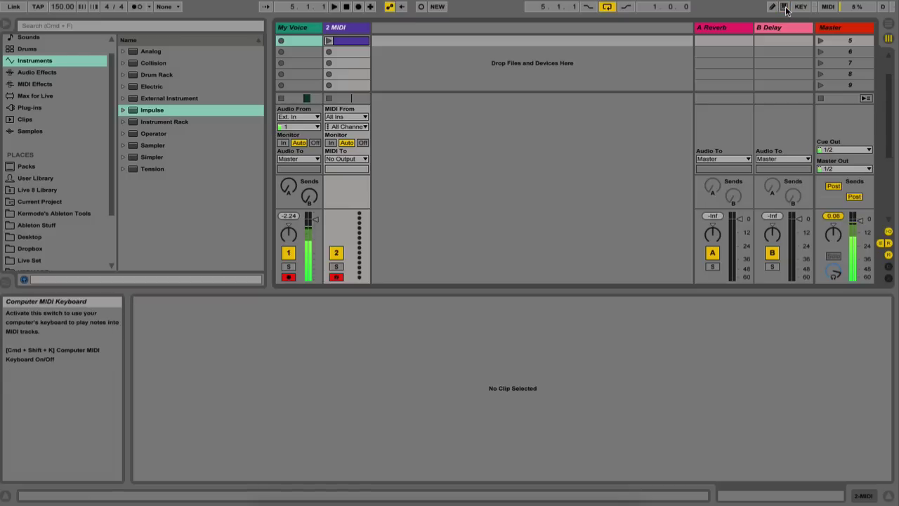
key("a")
key("a")
key("a")
key("a")
key("a")
key("a")
key("a")
key("a")
key("a")
key("a")
key("a")
key("a")
key("a")
key("a")
key("a")
key("a")
key("a")
key("a")
key("a")
key("a")
key("a")
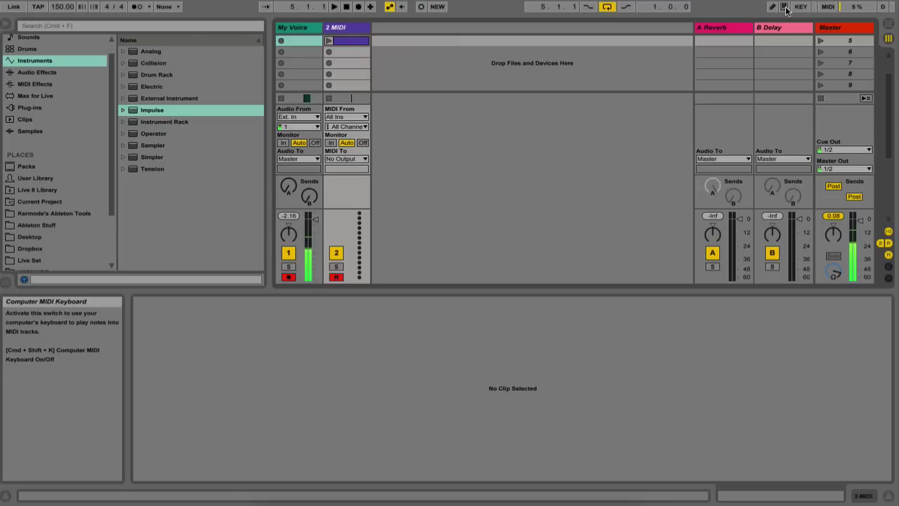
key("a")
key("a")
key("a")
key("a")
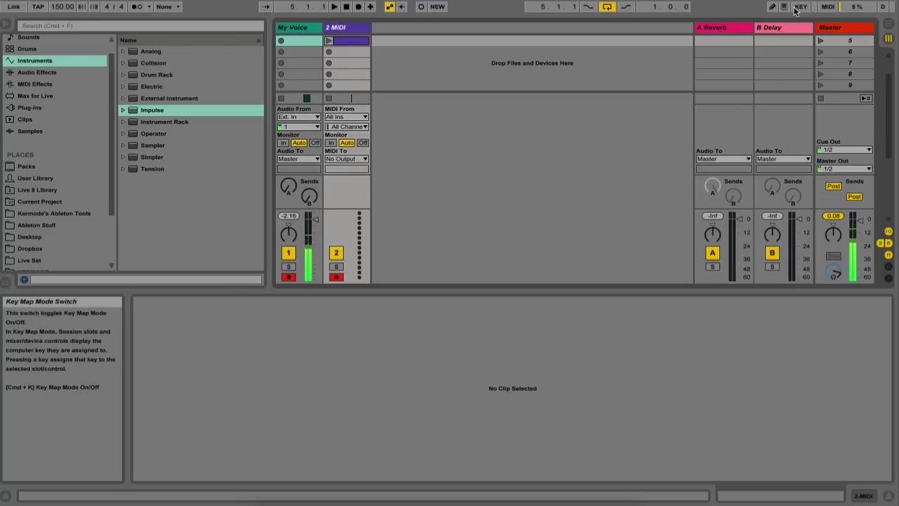
In the key mappings, set the A Reverb send's minimum to about -13.4 dB, lower its maximum, and leave key mapping.
left_click(800, 7)
left_click(799, 8)
left_click(800, 7)
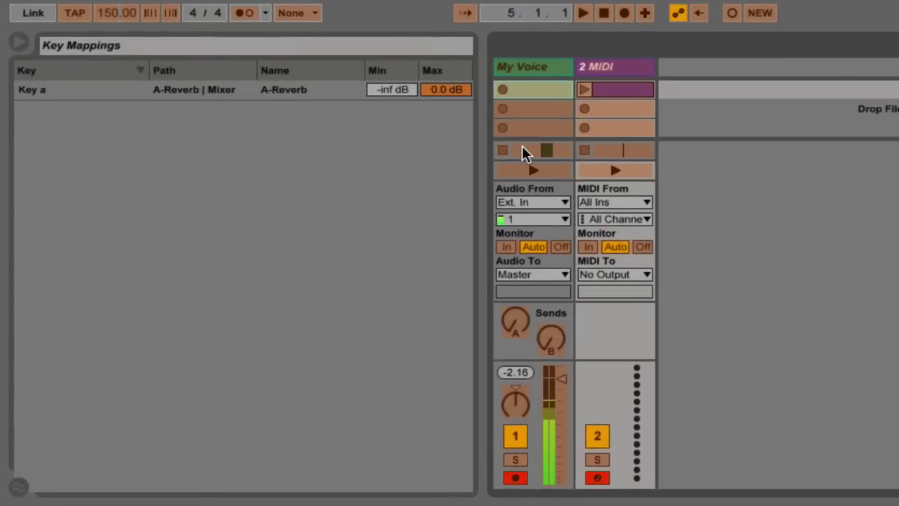
left_click_drag(438, 92, 394, 118)
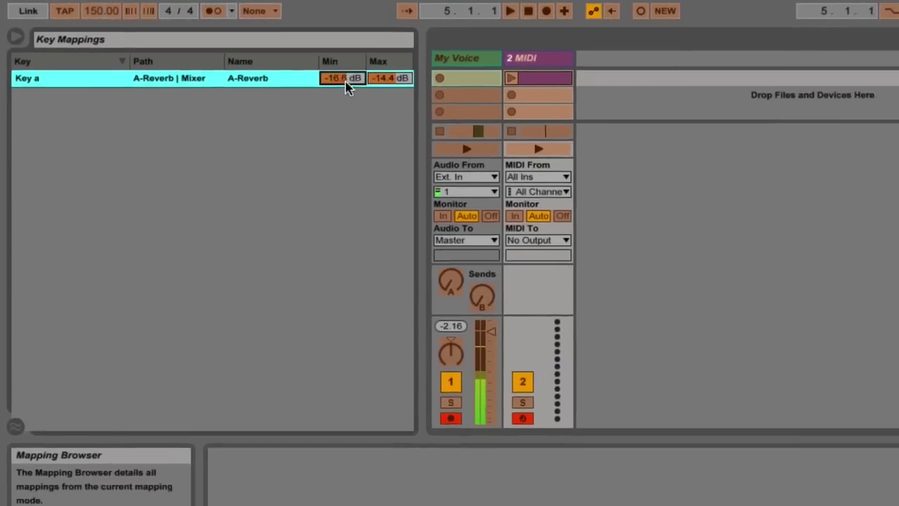
left_click(423, 86)
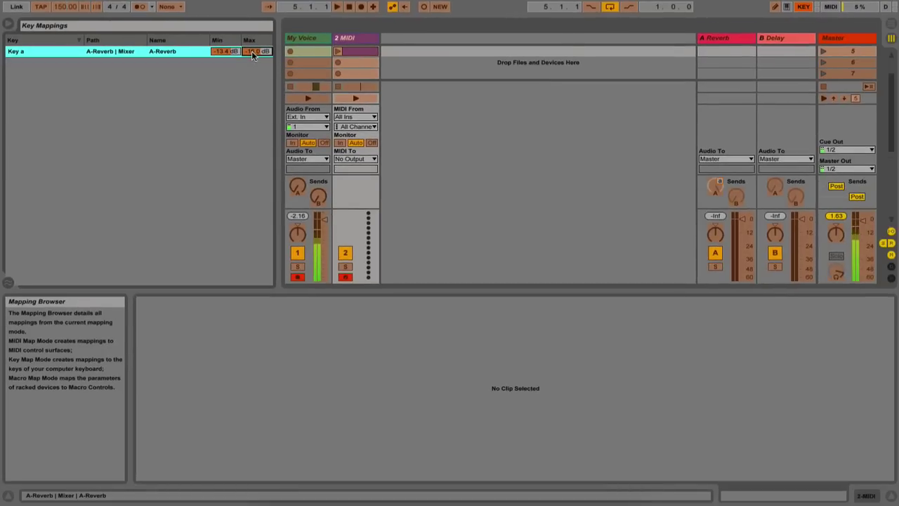
key("super+k")
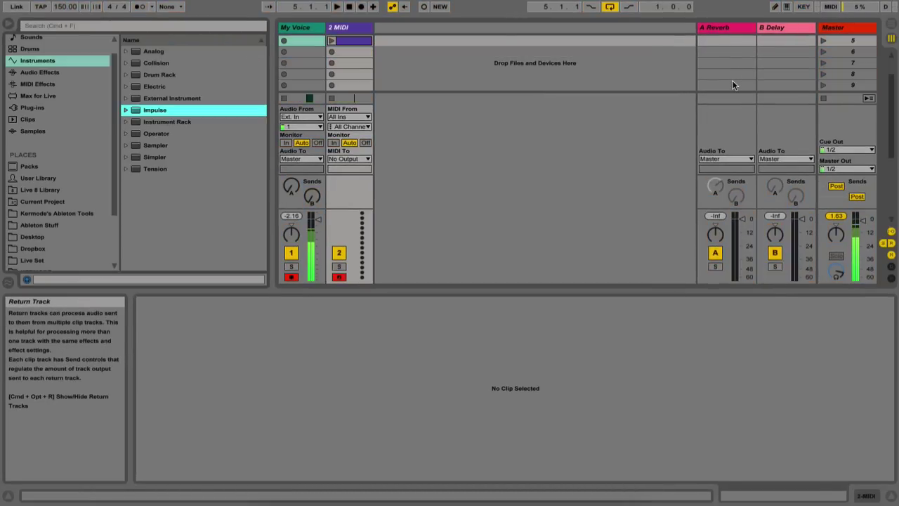
Turn the A Reverb track's A send down to -inf dB and toggle the 2 MIDI track's activator off and on.
left_click(715, 185)
mouse_move(715, 184)
left_mouse_down()
mouse_move(715, 174)
mouse_move(721, 187)
left_mouse_up()
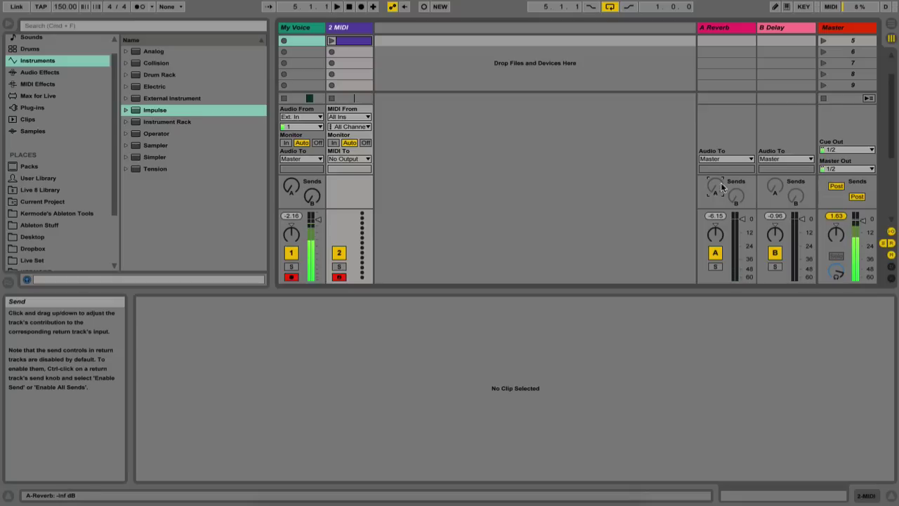
left_click(338, 253)
left_click(338, 253)
left_click(337, 252)
left_click(338, 252)
left_click(338, 253)
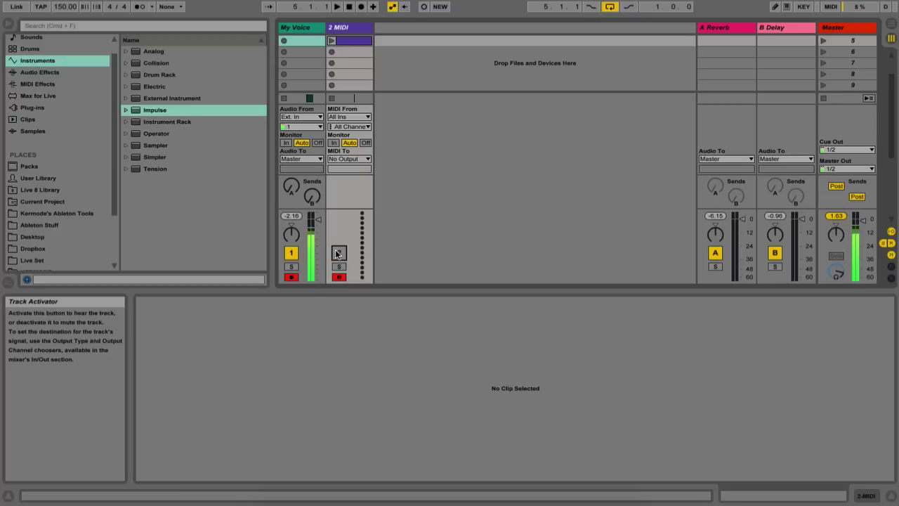
left_click(337, 253)
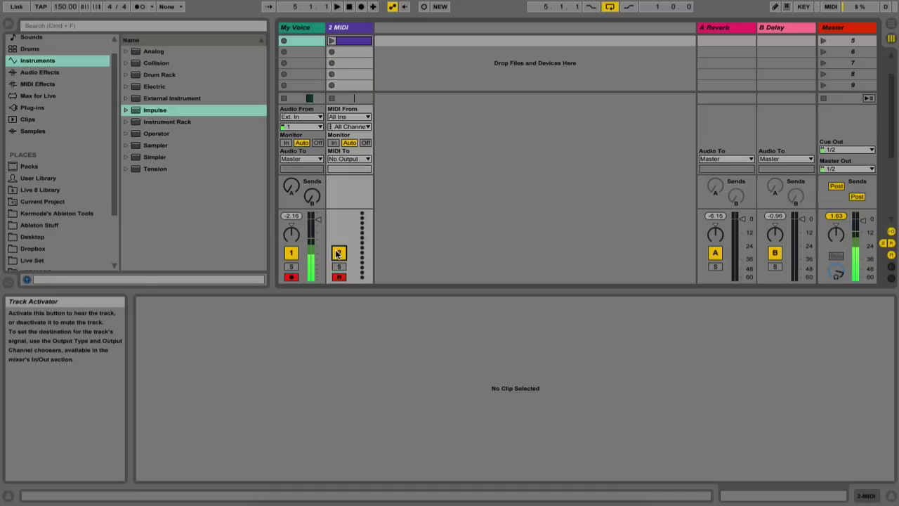
Toggle MIDI map mode, leave it on, and select the My Voice track's A send for a MIDI assignment.
left_click(829, 7)
left_click(830, 7)
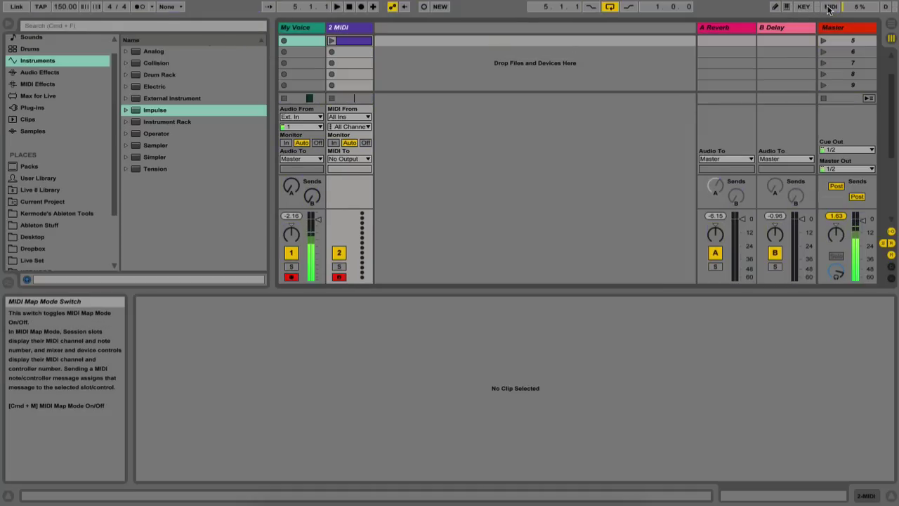
left_click(829, 8)
left_click(829, 8)
left_click(829, 7)
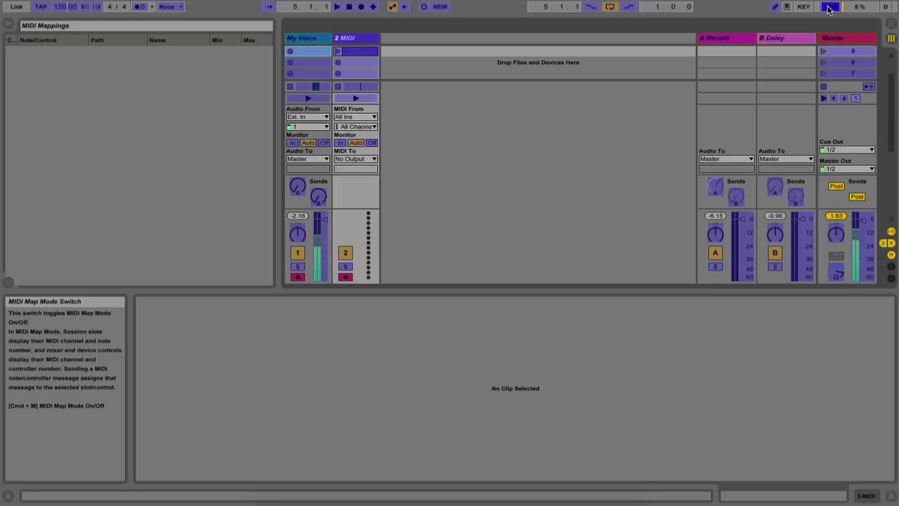
left_click(829, 7)
left_click(829, 8)
left_click(830, 7)
left_click(829, 8)
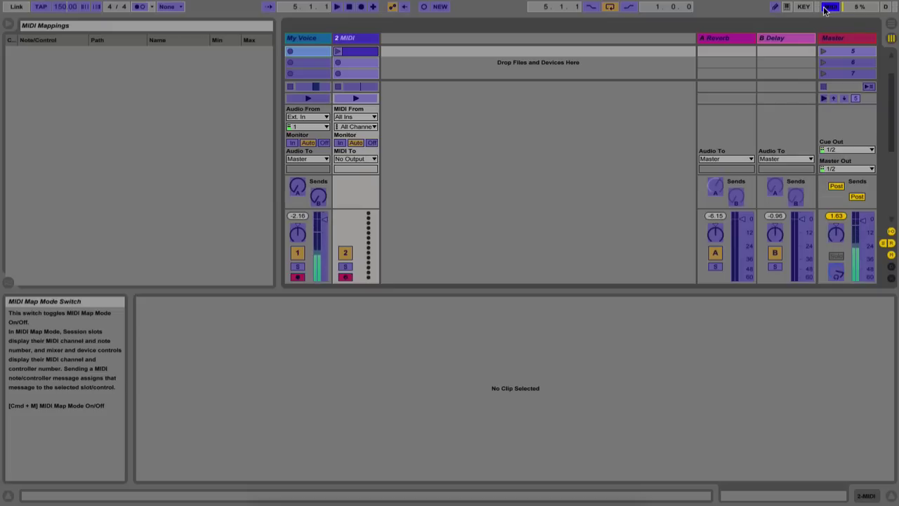
left_click(296, 187)
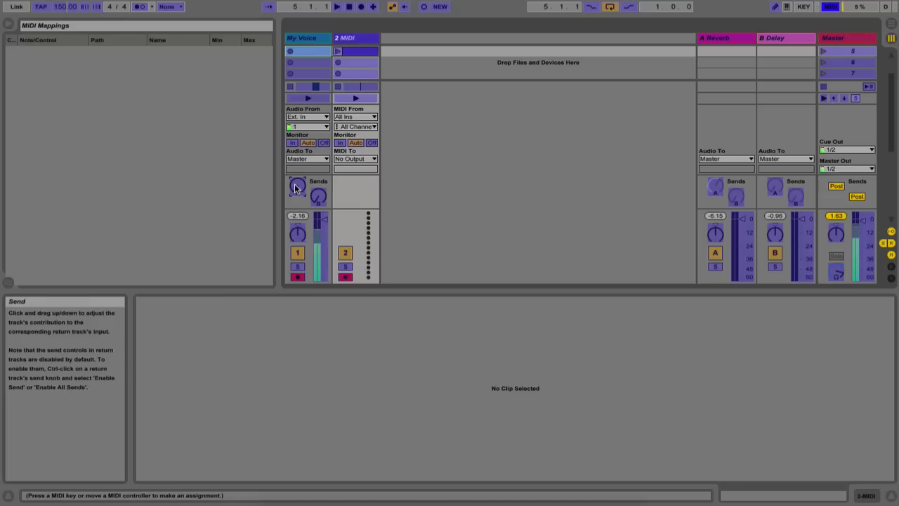